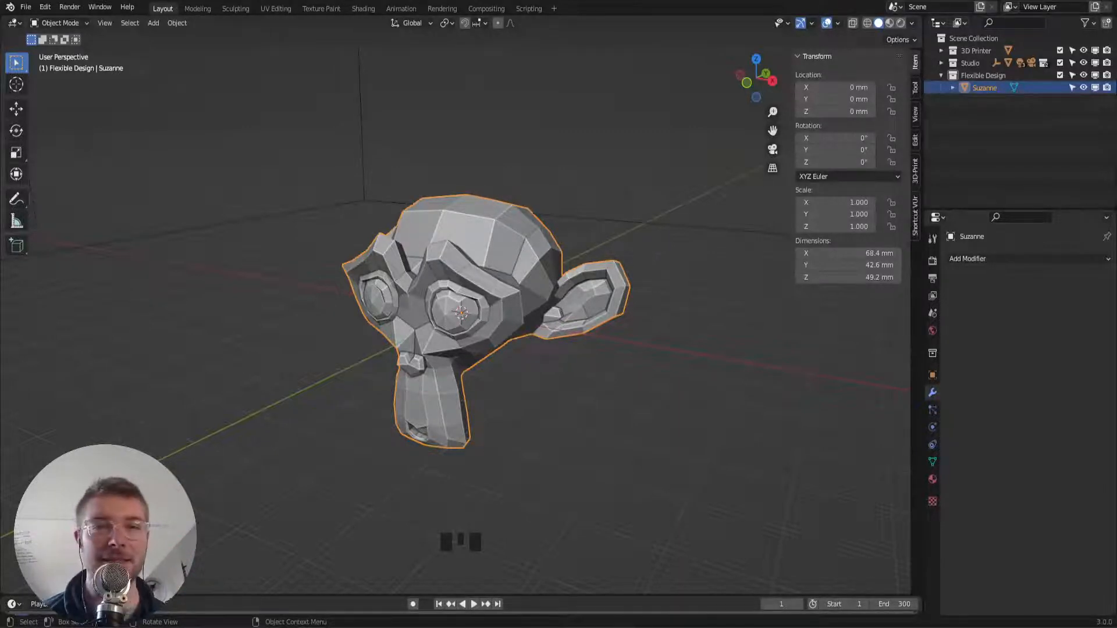
Delete the Suzanne monkey head from the Flexible Design collection
{"action": "left_click", "coordinate": [506, 318]}
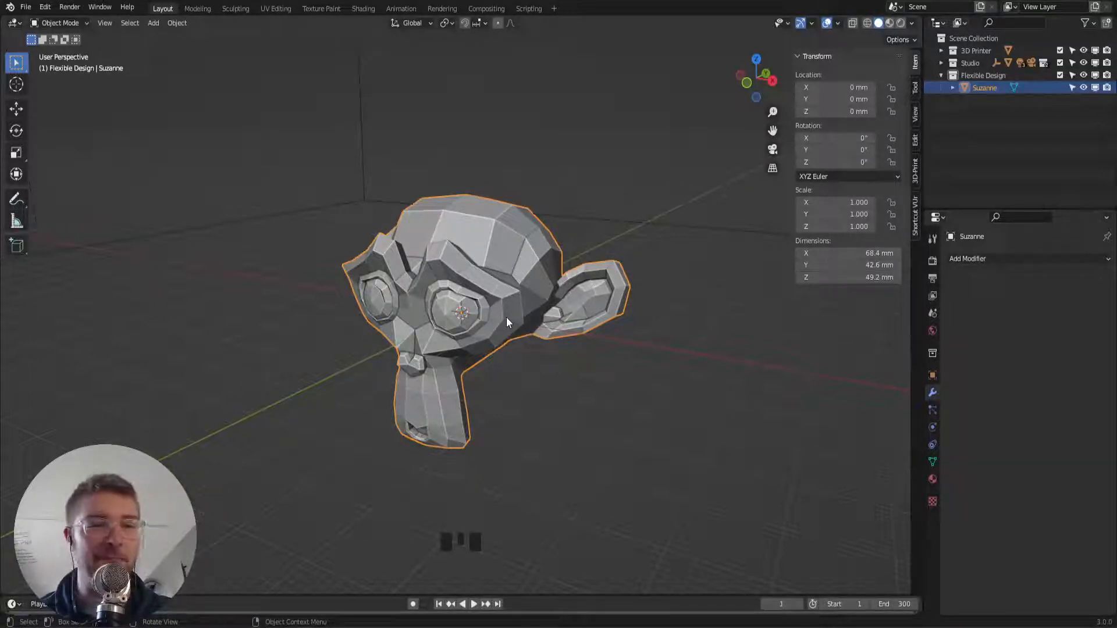
{"action": "left_click", "coordinate": [541, 294]}
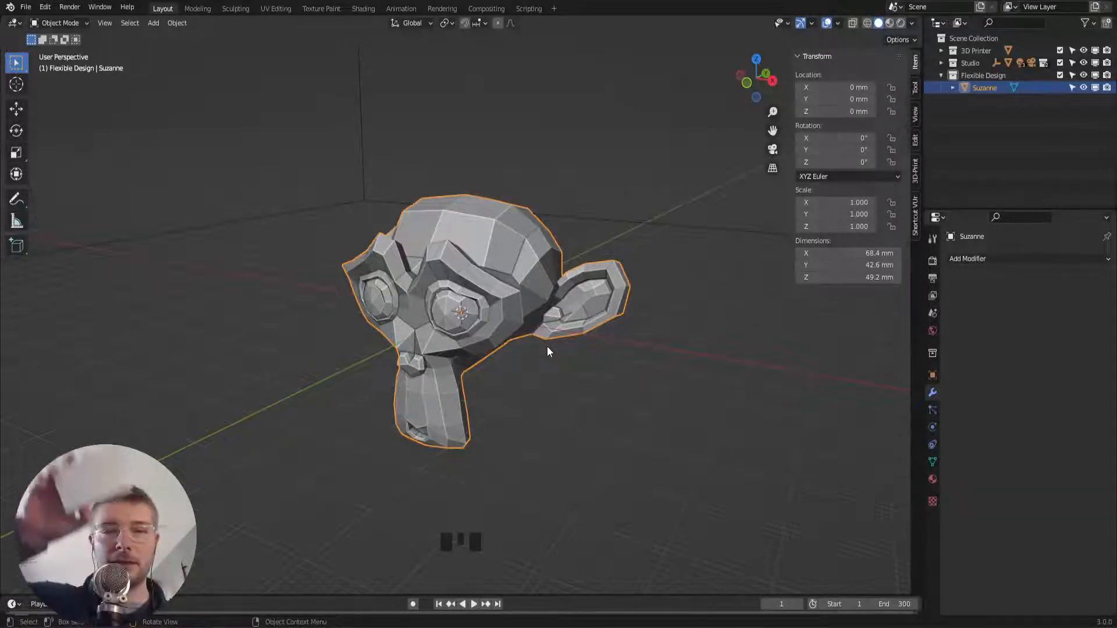
{"action": "left_click", "coordinate": [506, 305]}
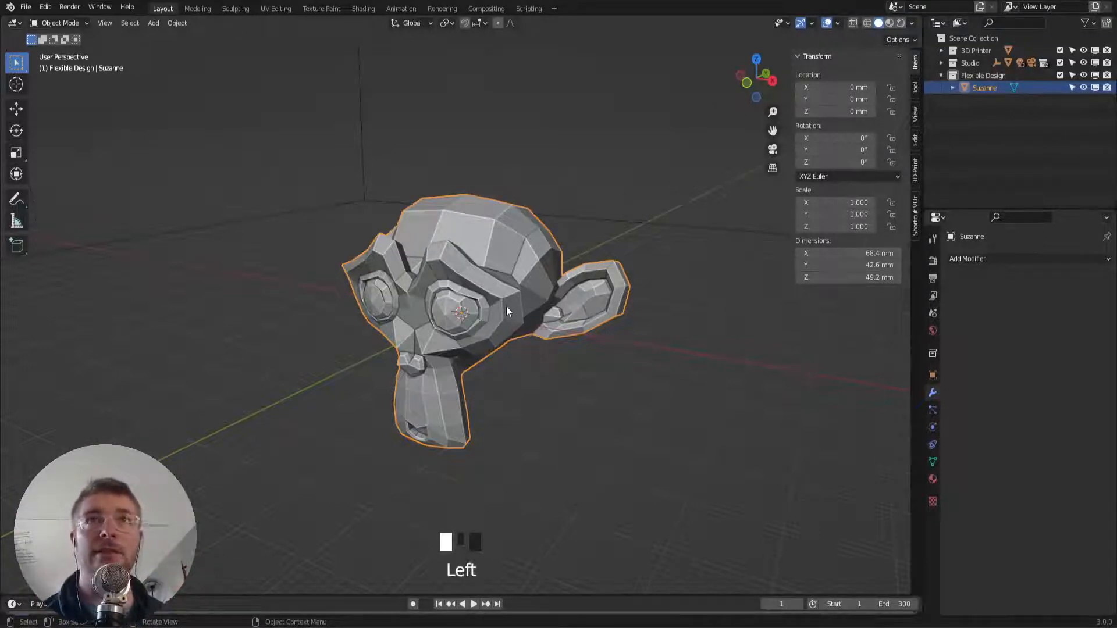
{"action": "key", "text": "x"}
{"action": "left_click", "coordinate": [507, 305]}
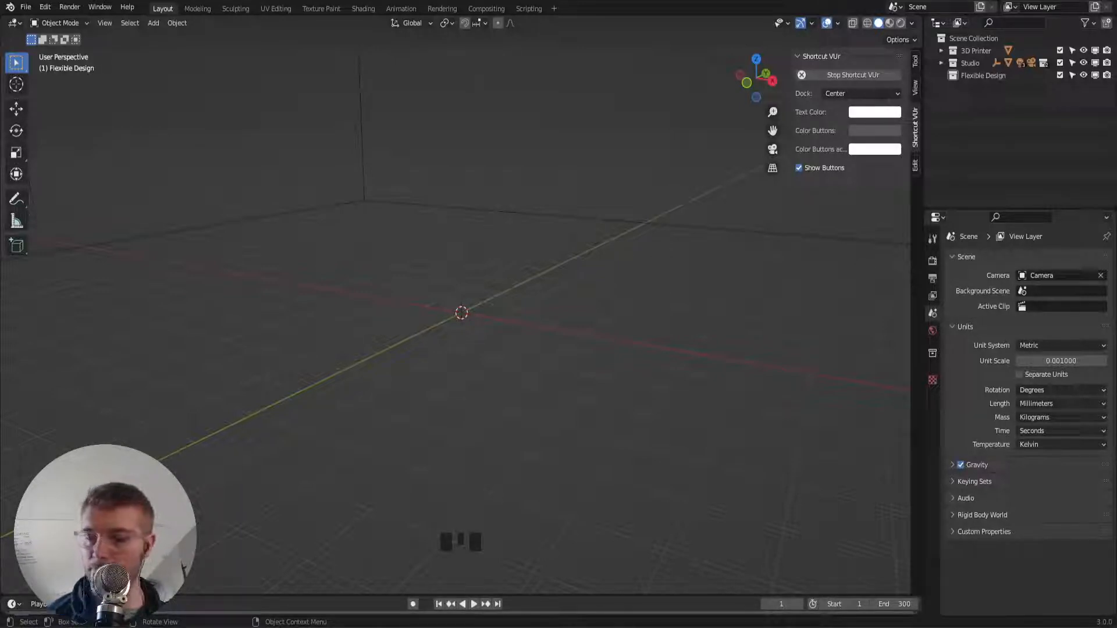
Add a cube with a size of 76 mm to the Flexible Design collection
{"action": "left_click", "coordinate": [1006, 74]}
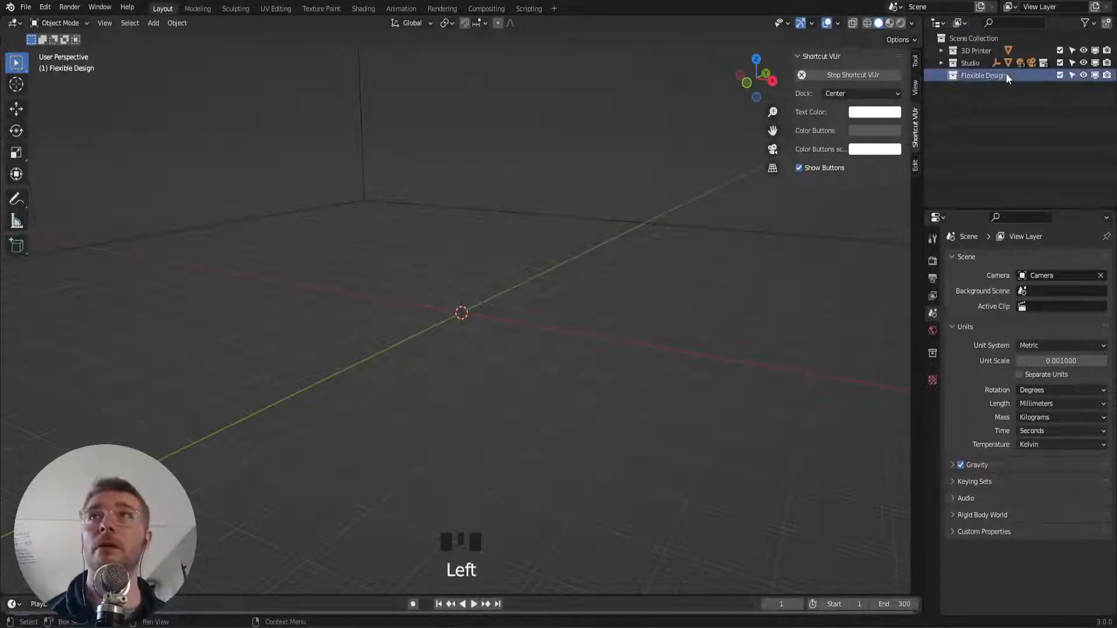
{"action": "left_click", "coordinate": [915, 61]}
{"action": "left_click", "coordinate": [968, 75]}
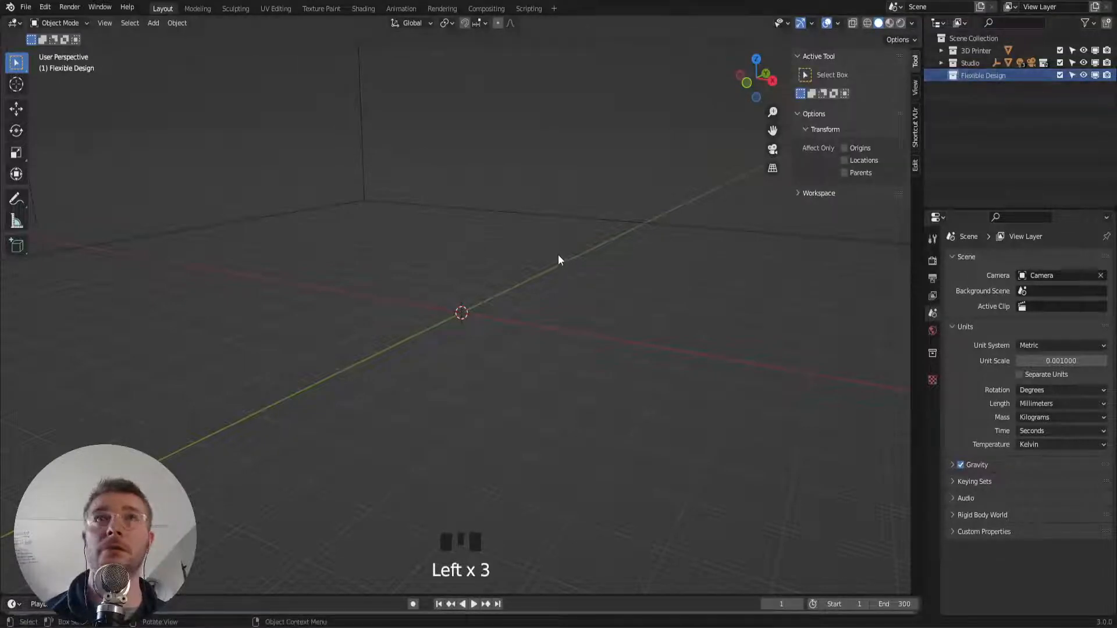
{"action": "key", "text": "shift+a"}
{"action": "left_click", "coordinate": [591, 312]}
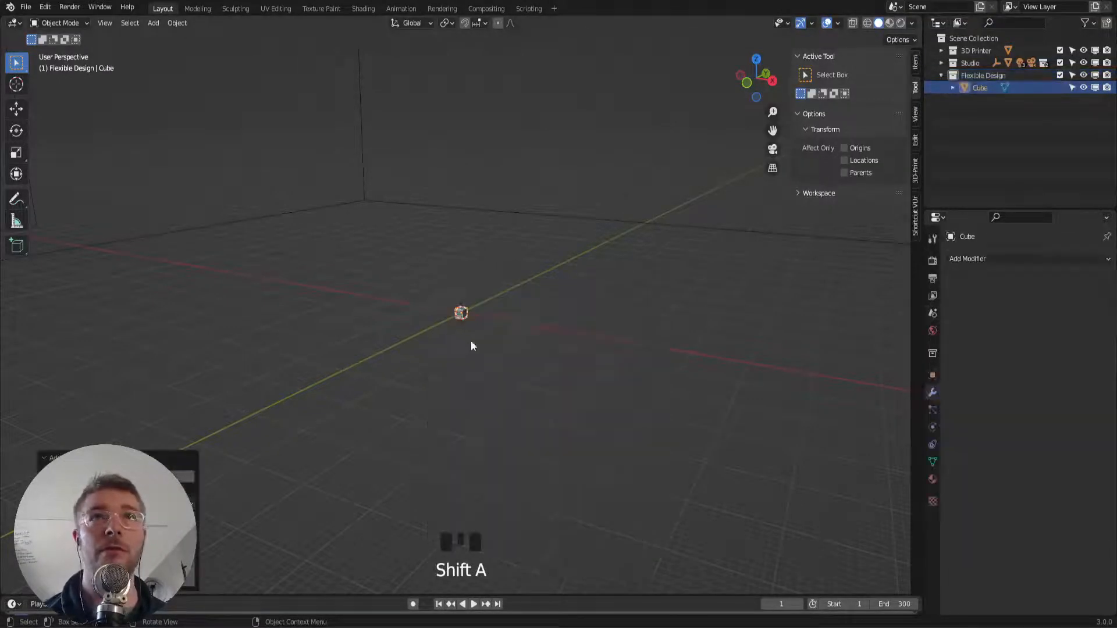
{"action": "left_click", "coordinate": [156, 477]}
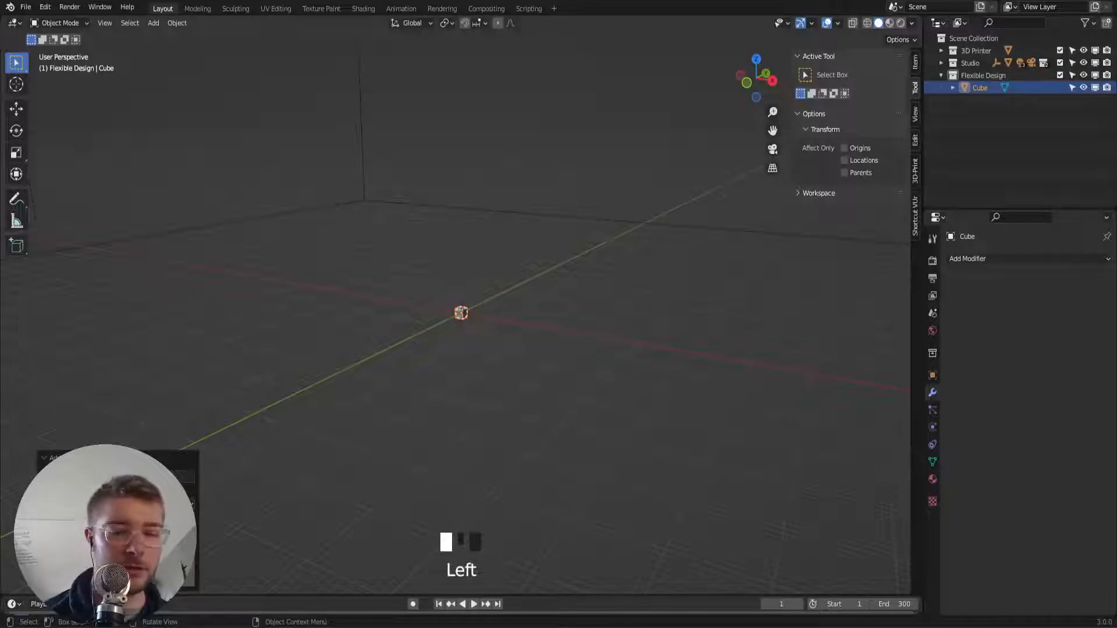
{"action": "type", "text": "100"}
{"action": "key", "text": "Return"}
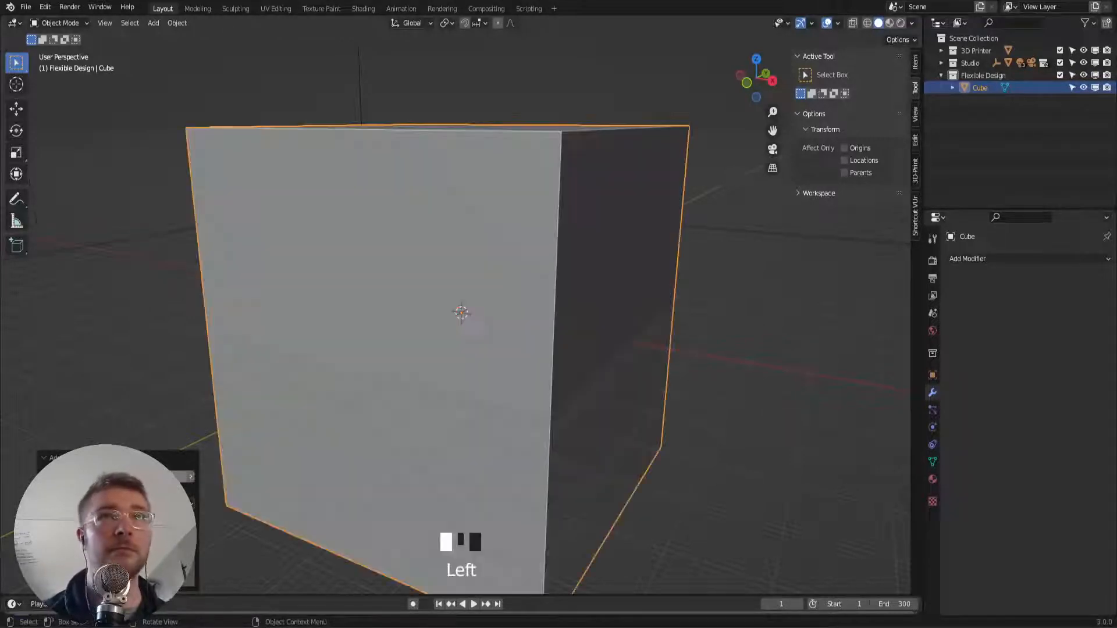
Rename the cube object to Index Cards
{"action": "double_click", "coordinate": [979, 86]}
{"action": "type", "text": "Index"}
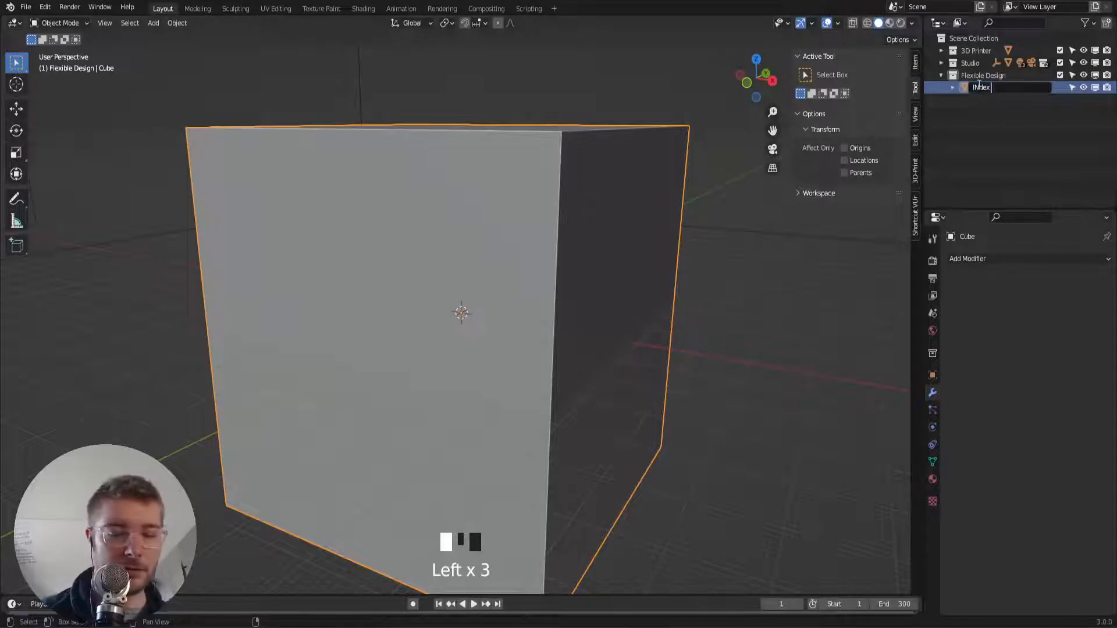
{"action": "type", "text": " Cards"}
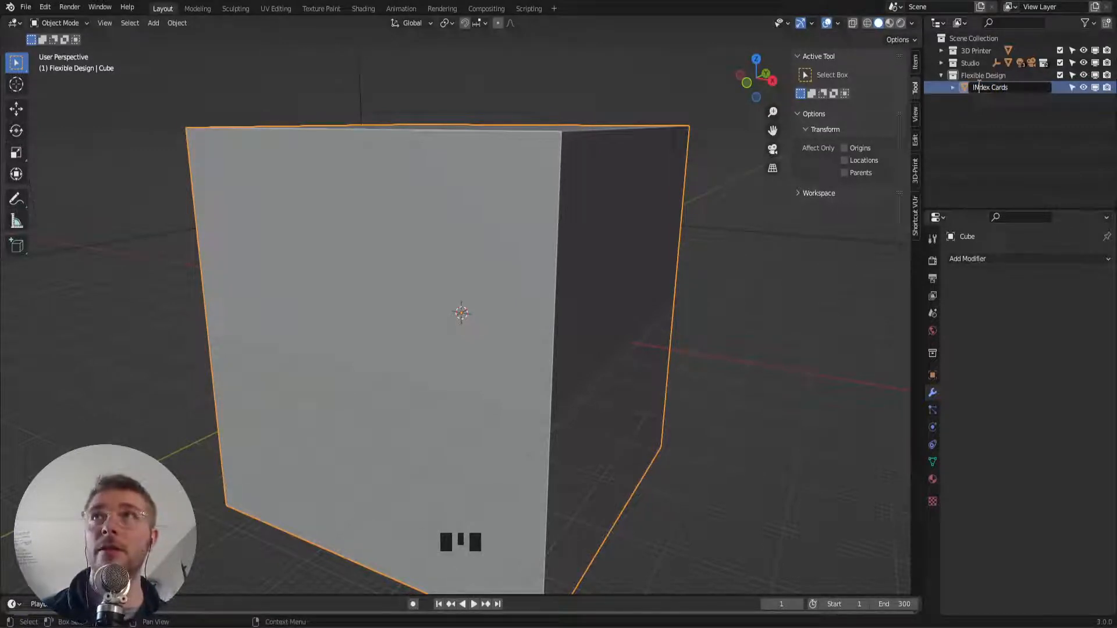
{"action": "key", "text": "Return"}
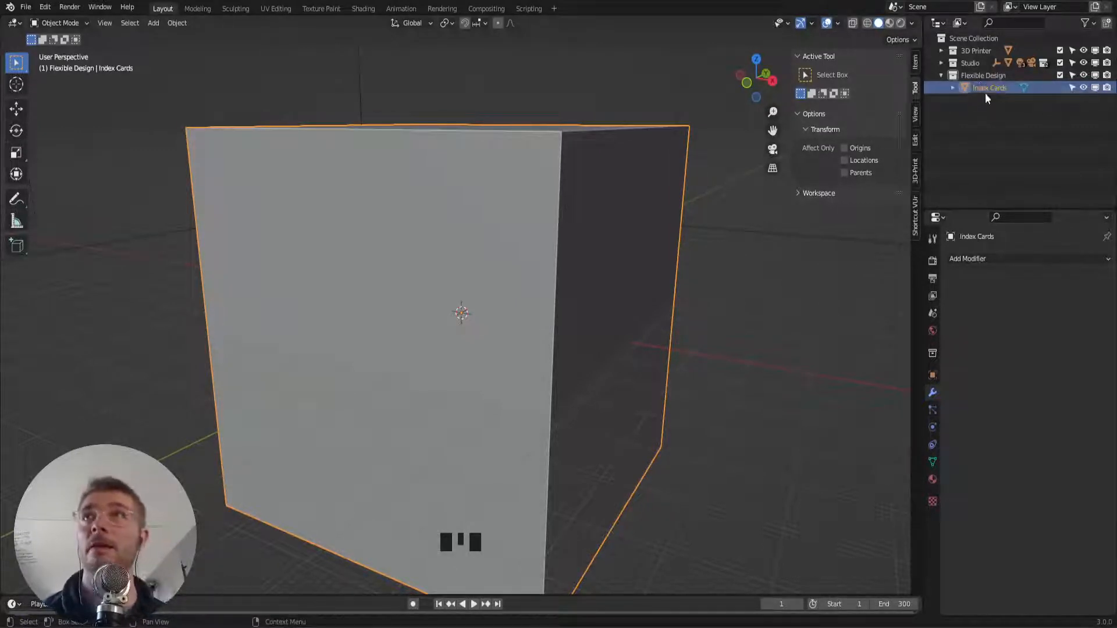
Set the Index Cards block's dimensions to 77 mm in Y and 128 mm in X
{"action": "left_click", "coordinate": [915, 73]}
{"action": "left_click", "coordinate": [915, 70]}
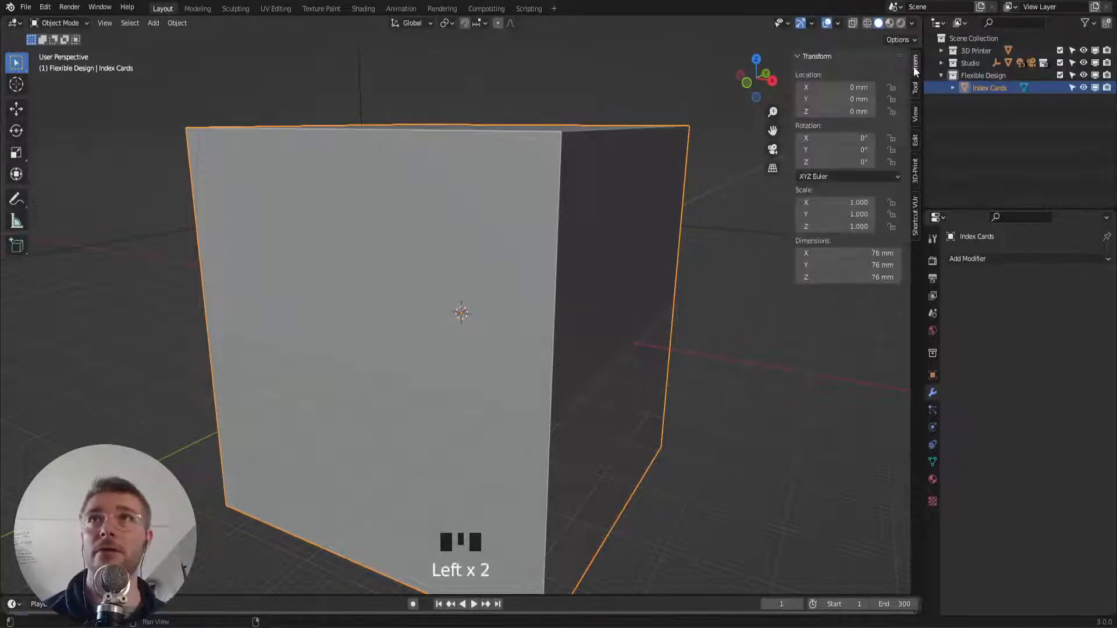
{"action": "left_click", "coordinate": [553, 274]}
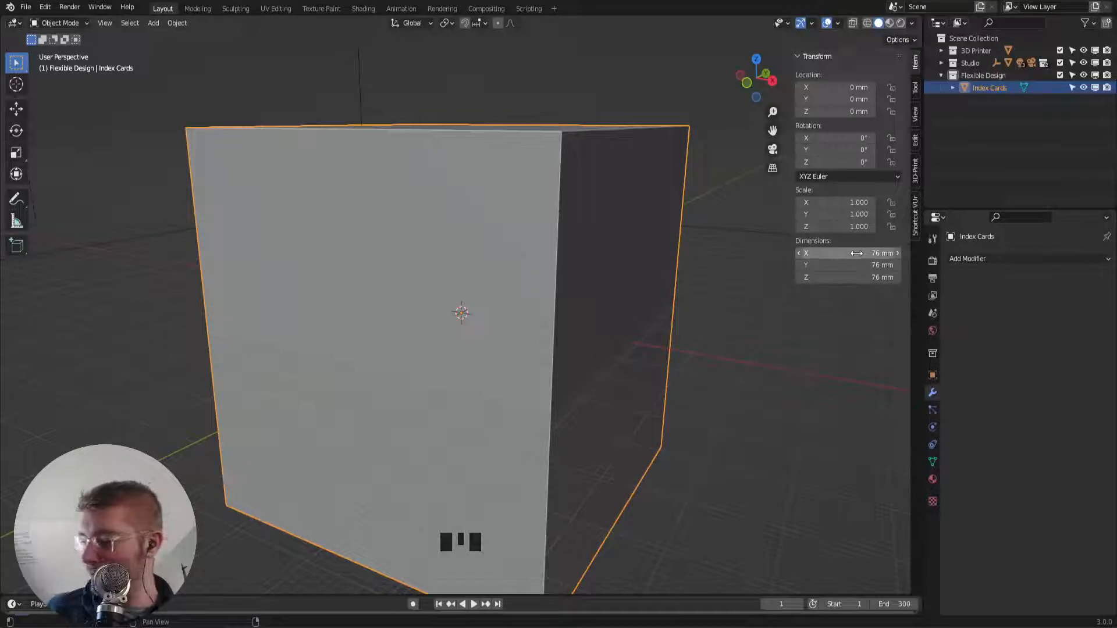
{"action": "left_click", "coordinate": [841, 265]}
{"action": "type", "text": "77"}
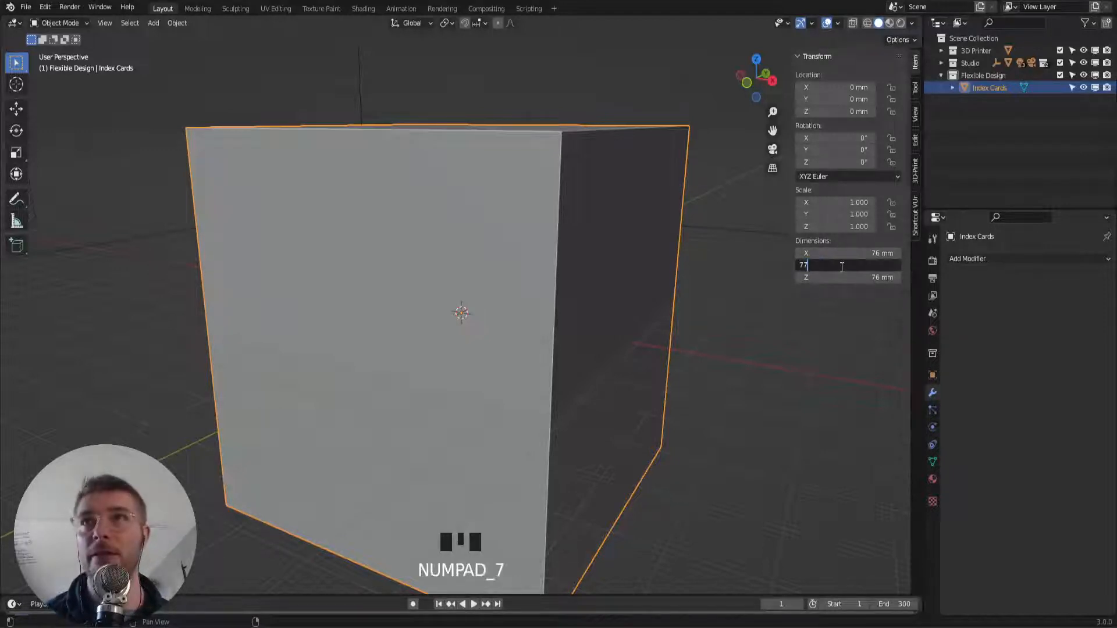
{"action": "key", "text": "Return"}
{"action": "left_click", "coordinate": [842, 254]}
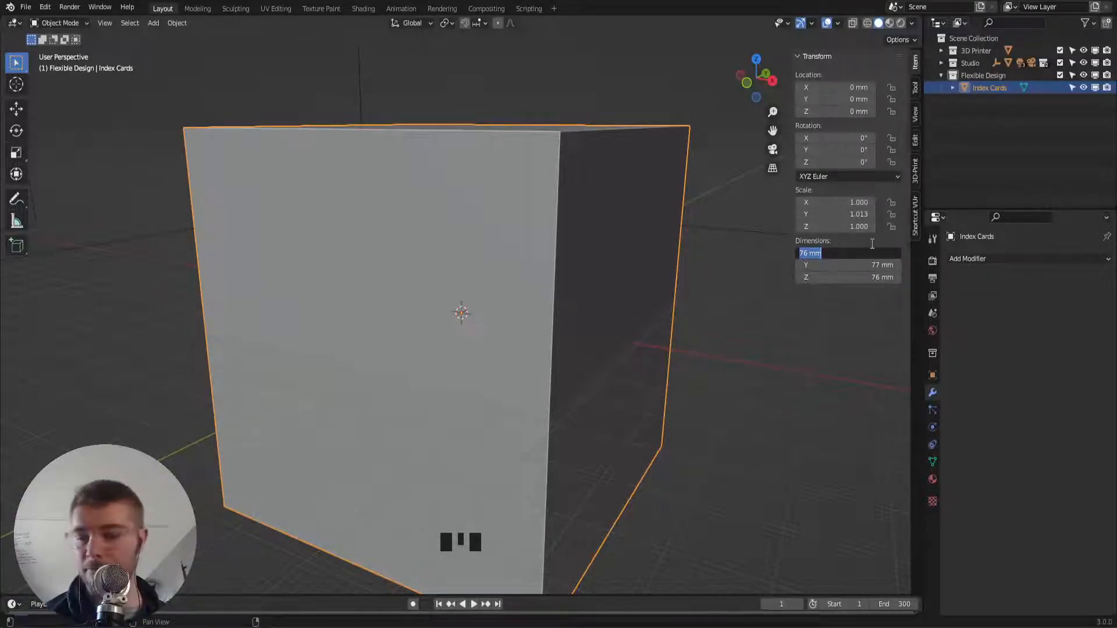
{"action": "type", "text": "128"}
{"action": "key", "text": "Return"}
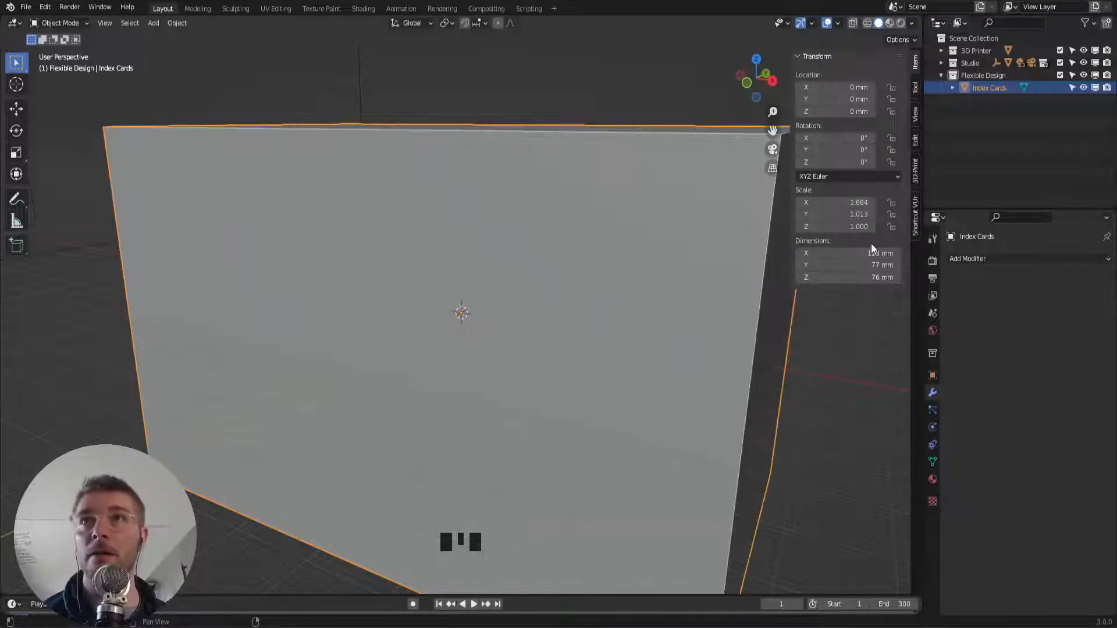
Set the Index Cards block's Y dimension to 20 mm
{"action": "left_click", "coordinate": [850, 277]}
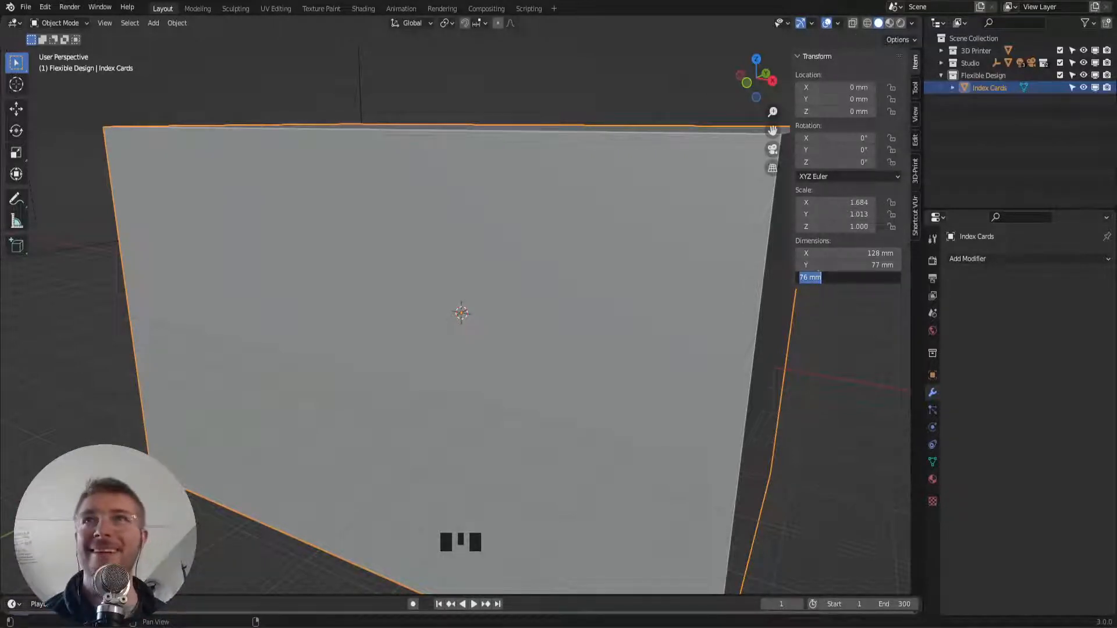
{"action": "left_click", "coordinate": [853, 265]}
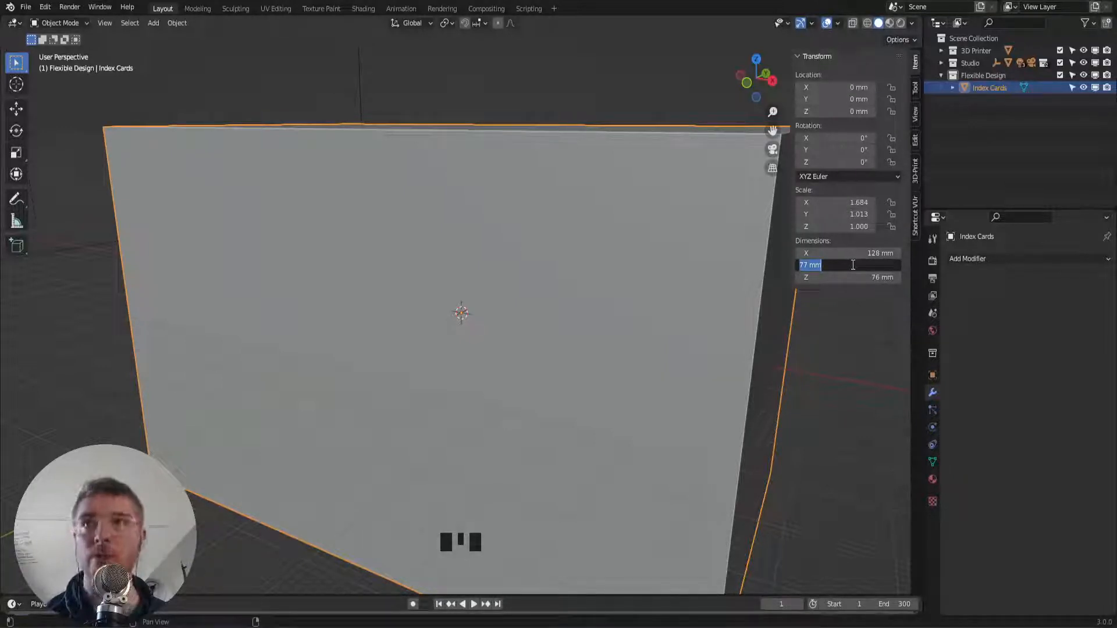
{"action": "type", "text": "20"}
{"action": "key", "text": "Return"}
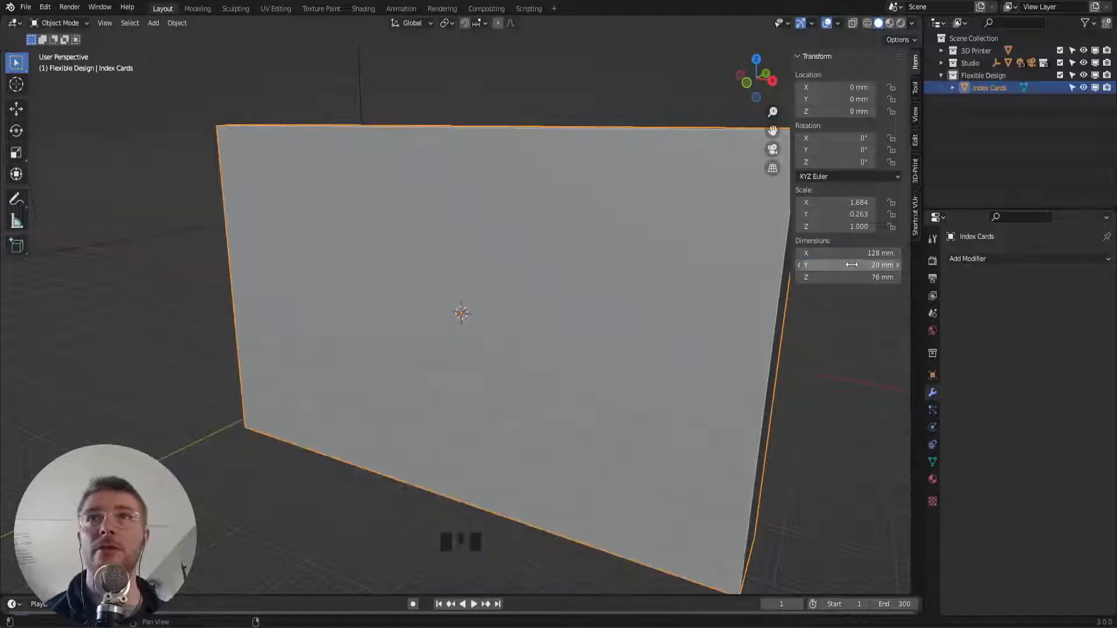
Set the Index Cards block's Z dimension to 77 mm and save the file
{"action": "left_click", "coordinate": [847, 277]}
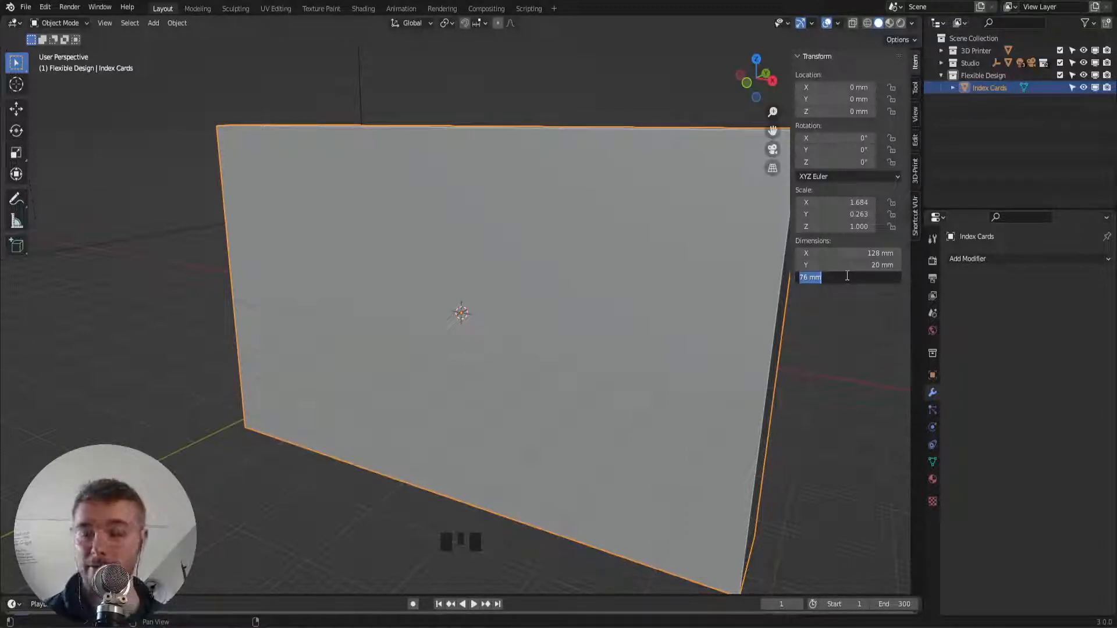
{"action": "type", "text": "77"}
{"action": "key", "text": "Return"}
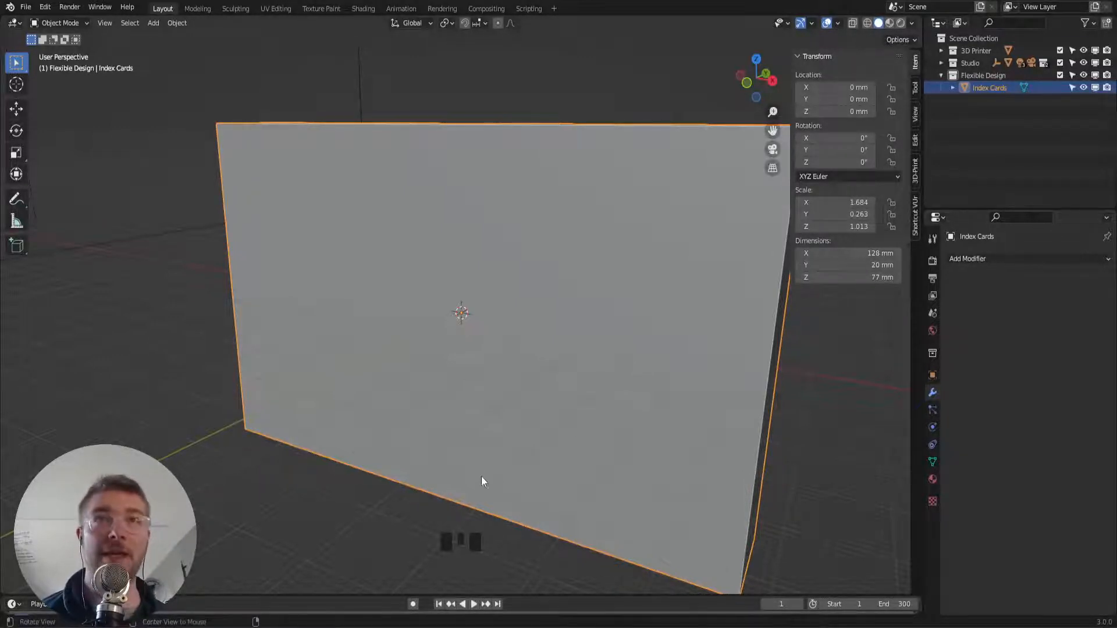
{"action": "middle_click_drag", "start_coordinate": [480, 476], "coordinate": [481, 506]}
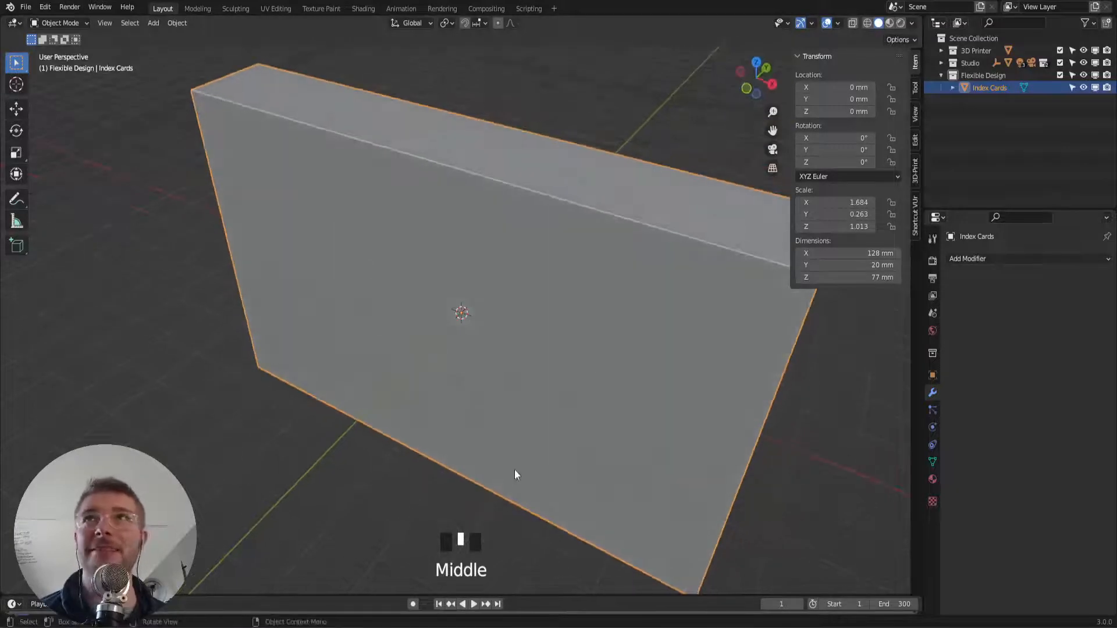
{"action": "key", "text": "ctrl+s"}
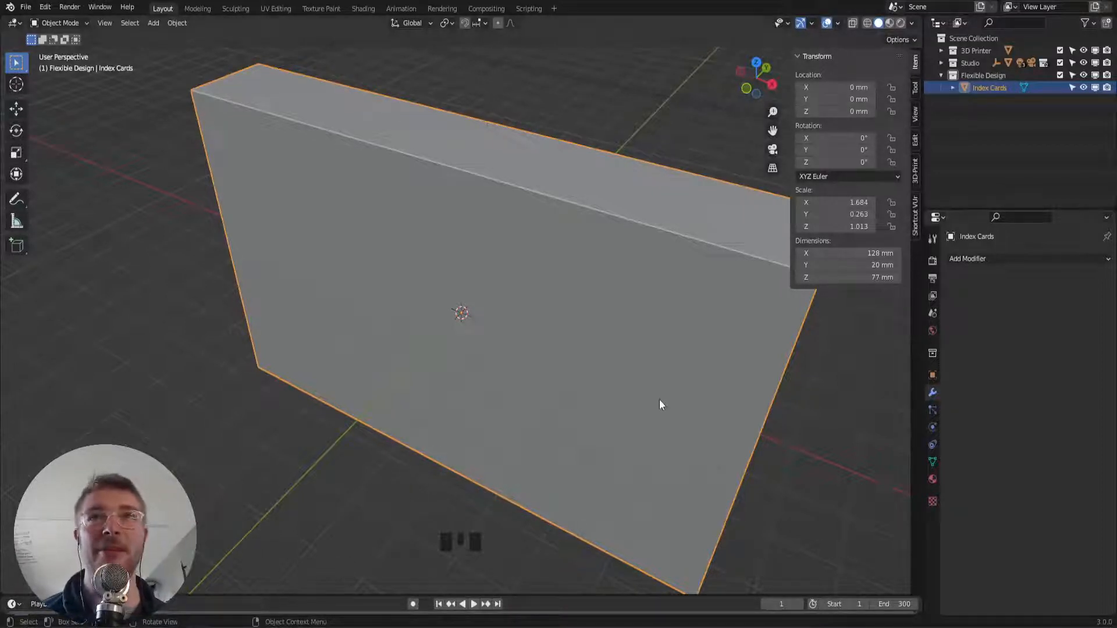
Move the Index Cards block straight up along Z to a height of about 60 mm
{"action": "middle_click_drag", "start_coordinate": [608, 441], "coordinate": [516, 398]}
{"action": "scroll", "coordinate": [543, 361], "scroll_direction": "down", "scroll_amount": 3}
{"action": "key", "text": "g"}
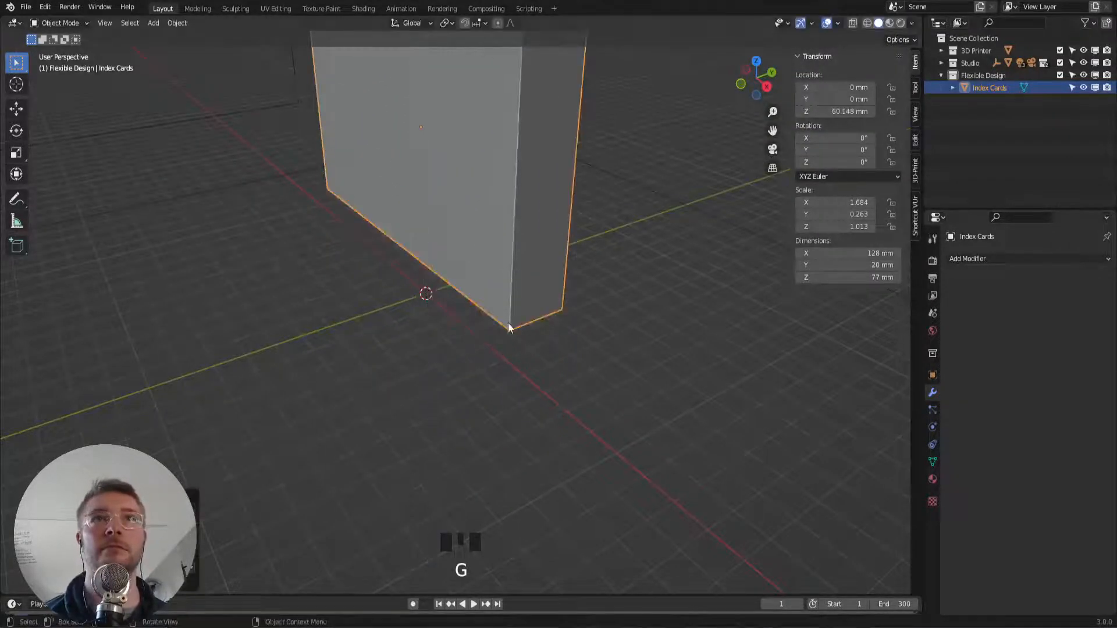
{"action": "scroll", "coordinate": [508, 323], "scroll_direction": "down", "scroll_amount": 2}
{"action": "middle_click_drag", "start_coordinate": [508, 323], "coordinate": [524, 370]}
Add a single vertex mesh object at the origin in the Flexible Design collection
{"action": "left_click", "coordinate": [977, 81]}
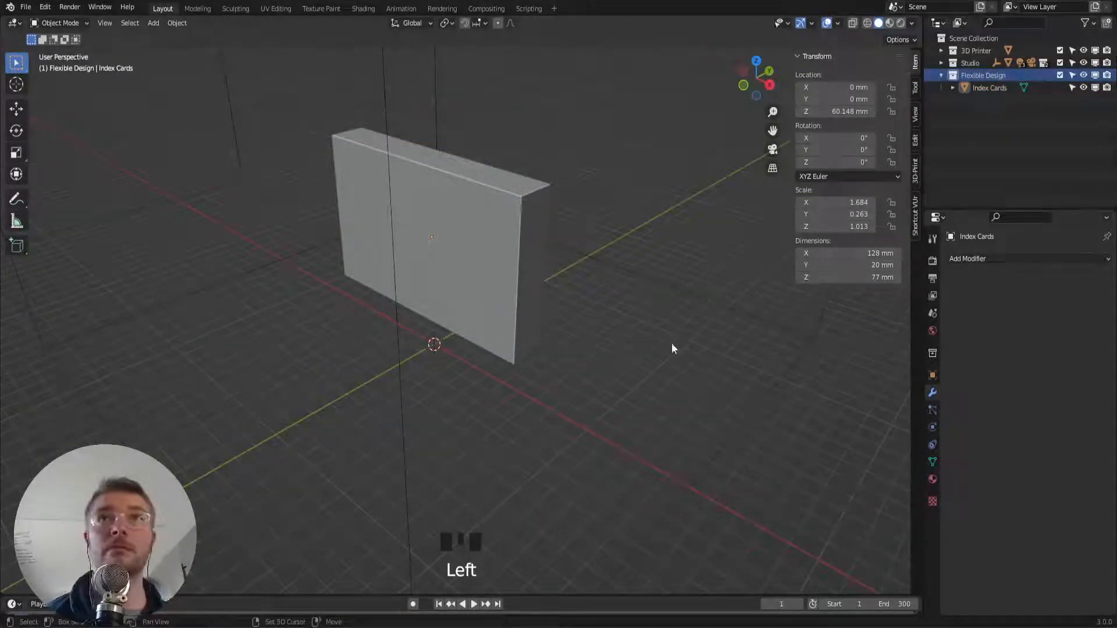
{"action": "key", "text": "shift+a"}
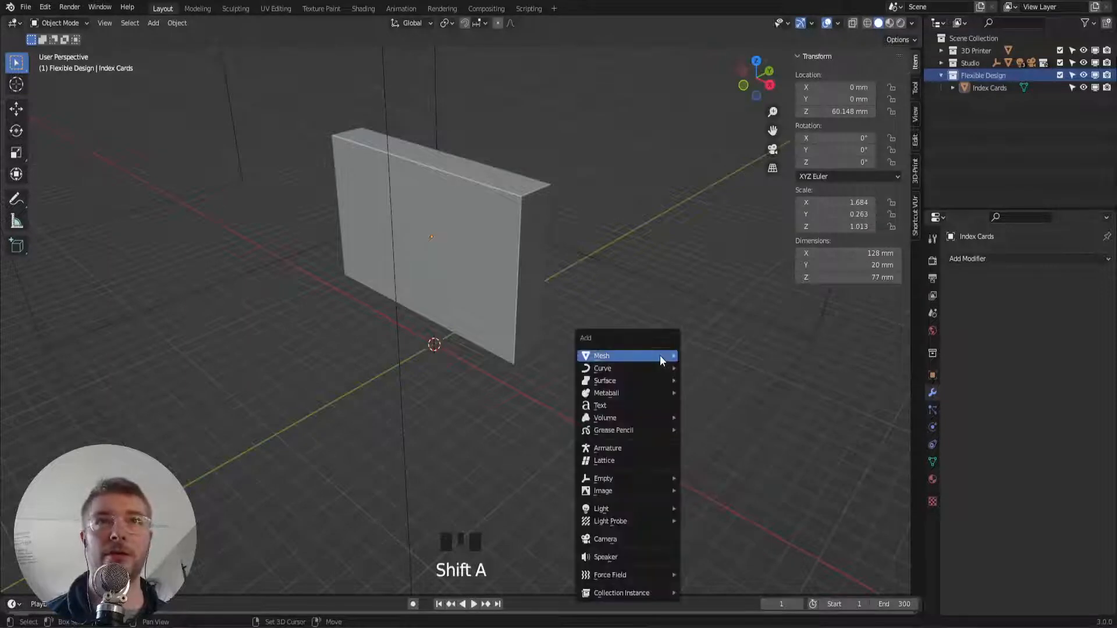
{"action": "mouse_move", "coordinate": [660, 356]}
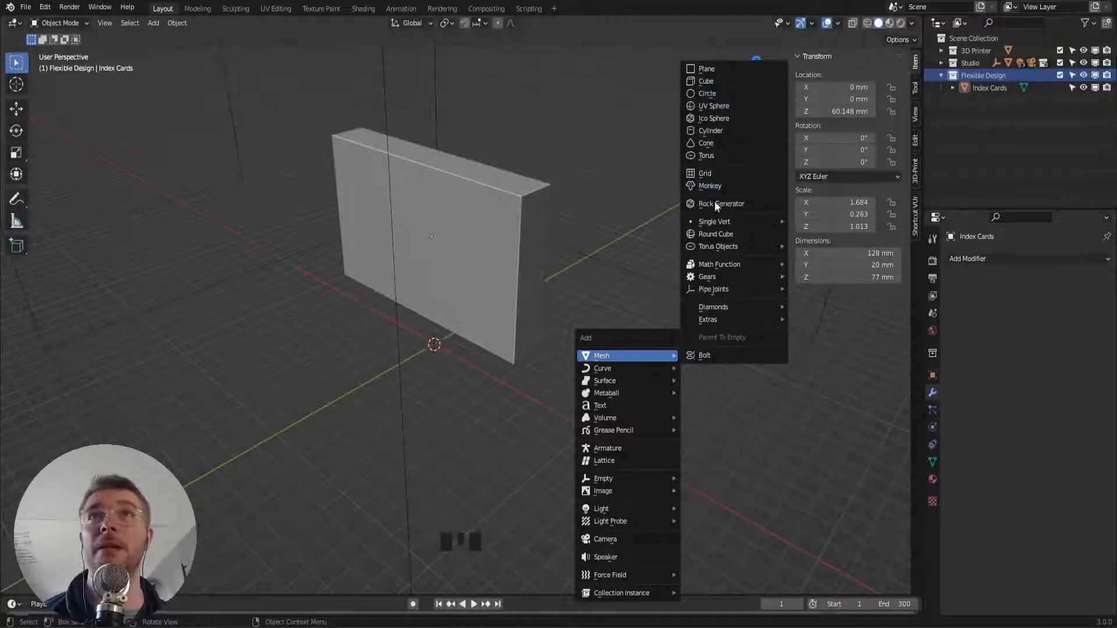
{"action": "mouse_move", "coordinate": [715, 222]}
{"action": "left_click", "coordinate": [814, 222]}
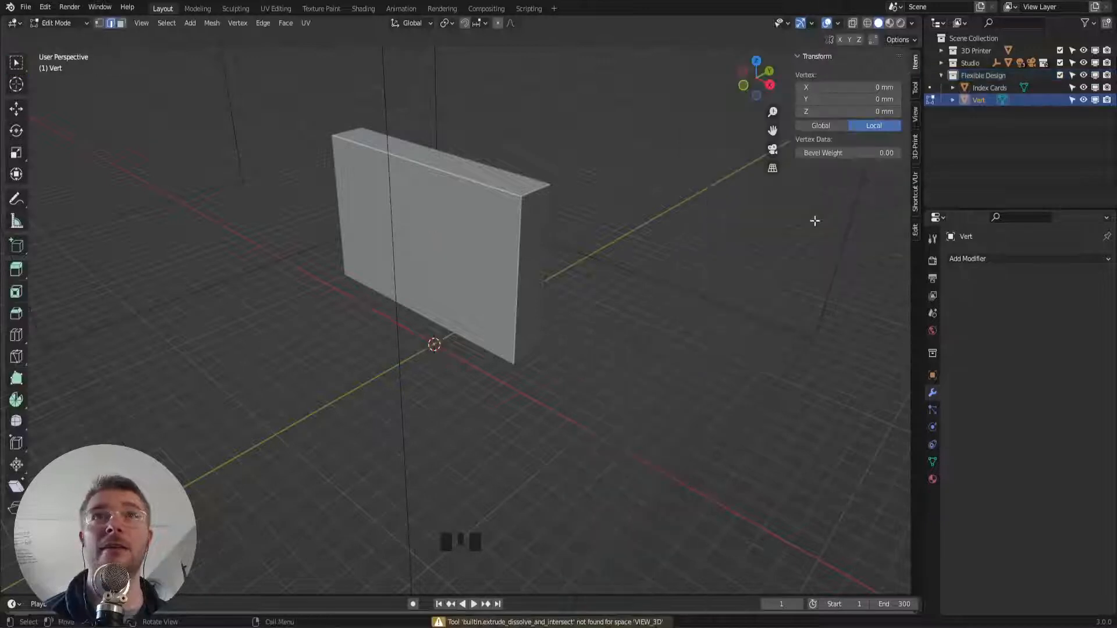
Rename the single-vertex object to Guy
{"action": "double_click", "coordinate": [977, 100]}
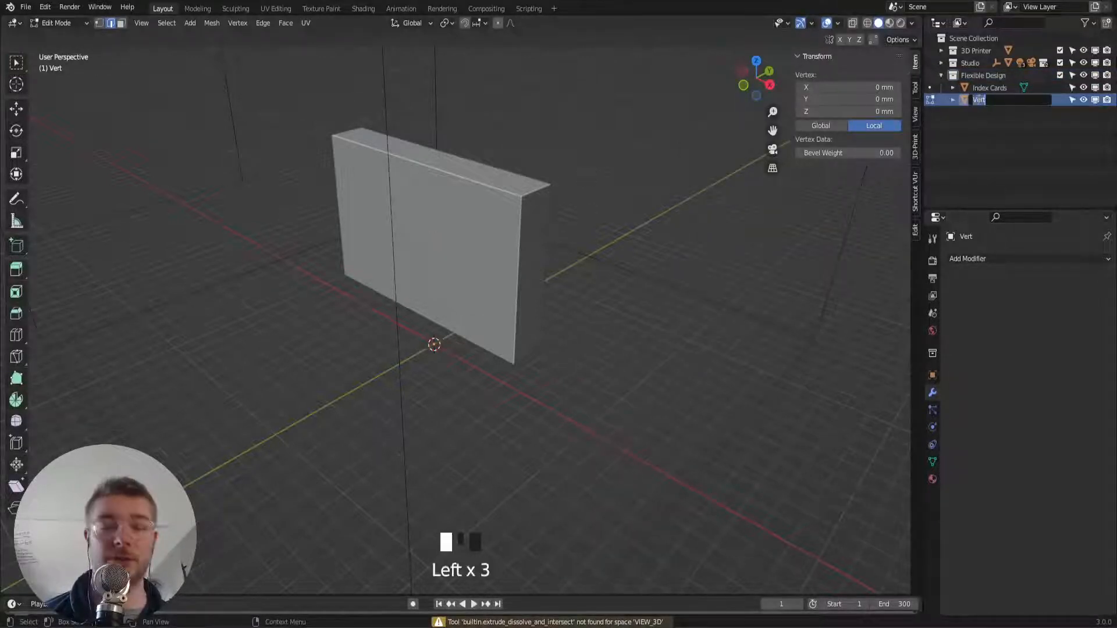
{"action": "type", "text": "Guy"}
{"action": "key", "text": "Return"}
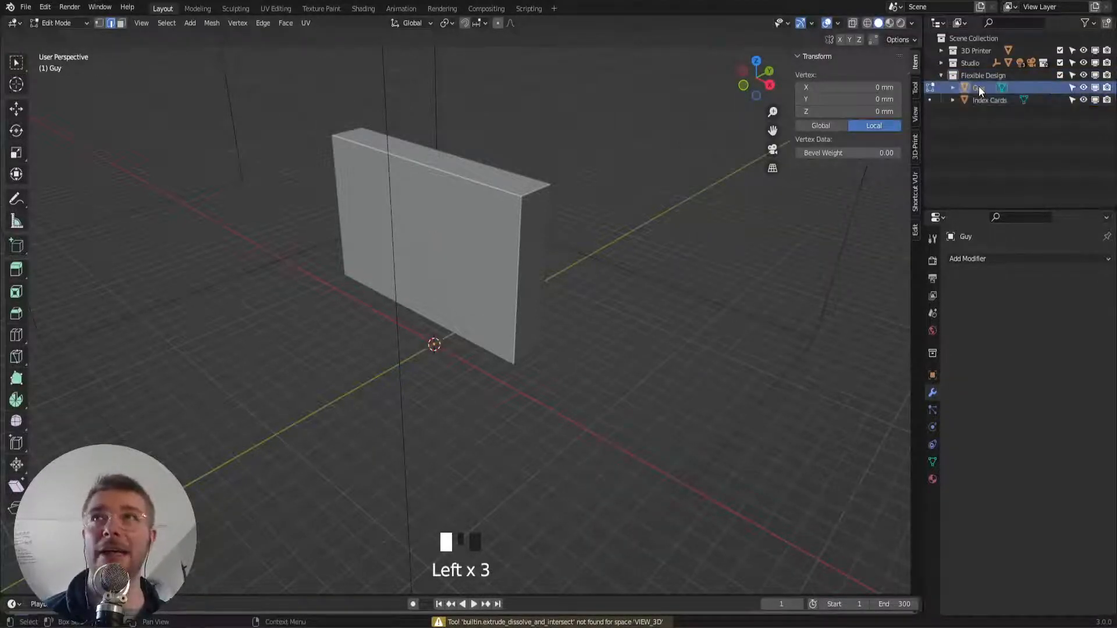
View the reference render 3_Shot_EEVEE.png in Photos to examine the figures' poses, and close it to return to Blender
{"action": "left_click", "coordinate": [988, 259]}
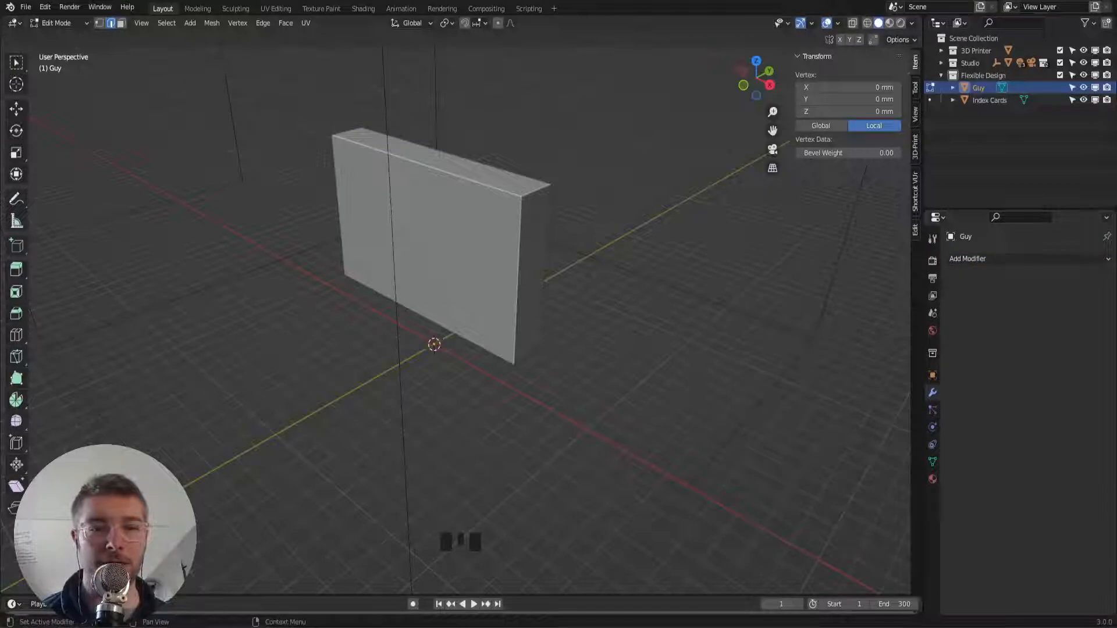
{"action": "key", "text": "super+e"}
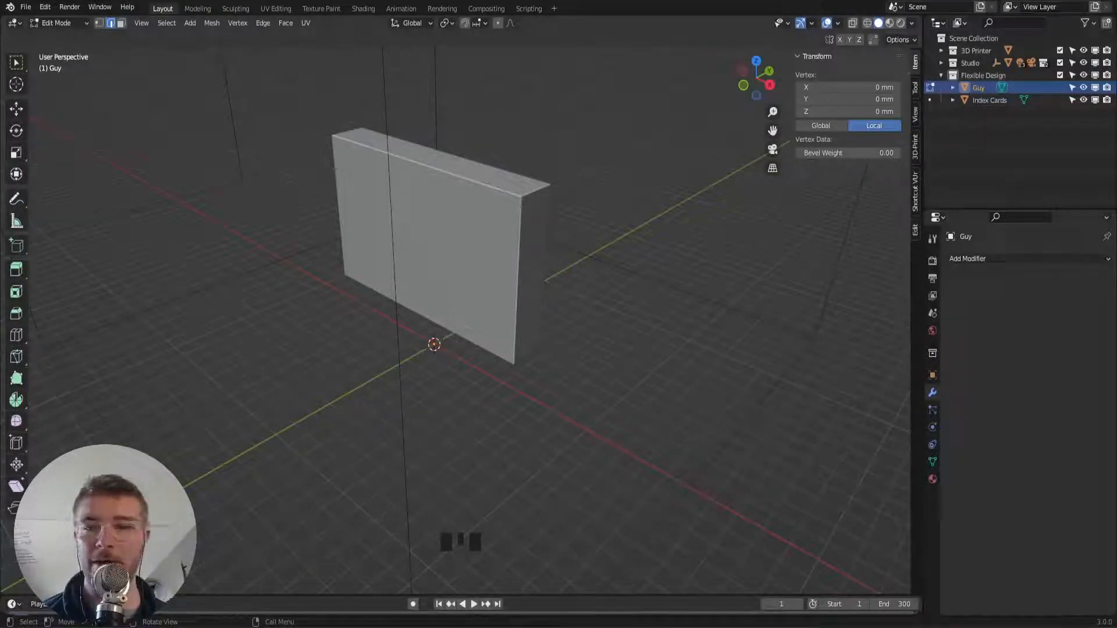
{"action": "key", "text": "alt+Tab"}
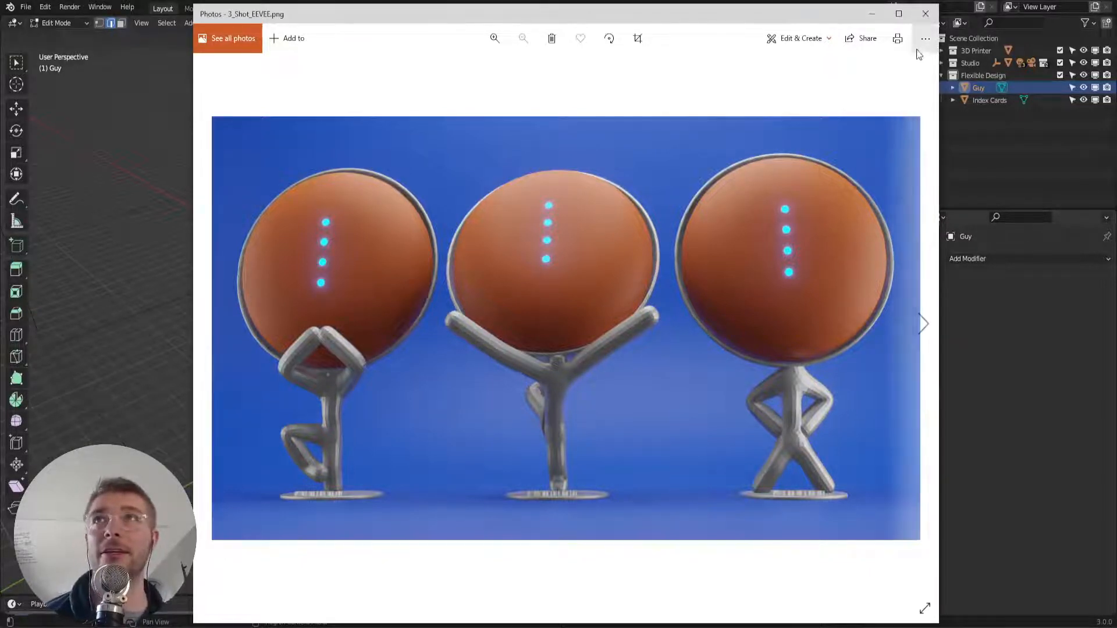
{"action": "left_click", "coordinate": [926, 15]}
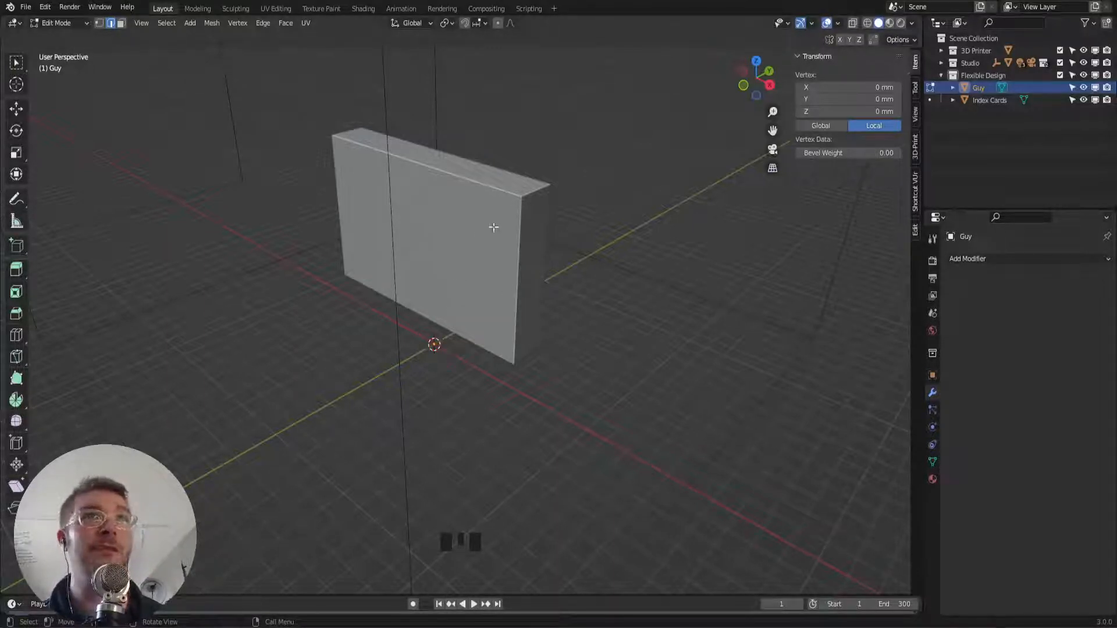
Add a Mirror modifier on the X axis and a Skin modifier to the Guy object
{"action": "left_click", "coordinate": [976, 90]}
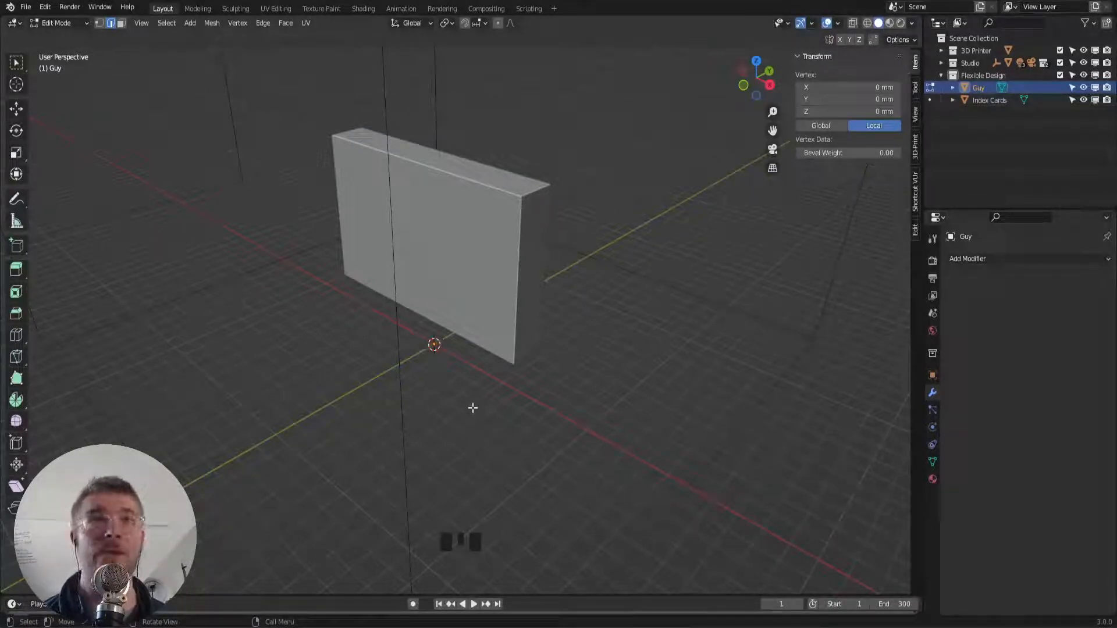
{"action": "left_click", "coordinate": [1020, 260]}
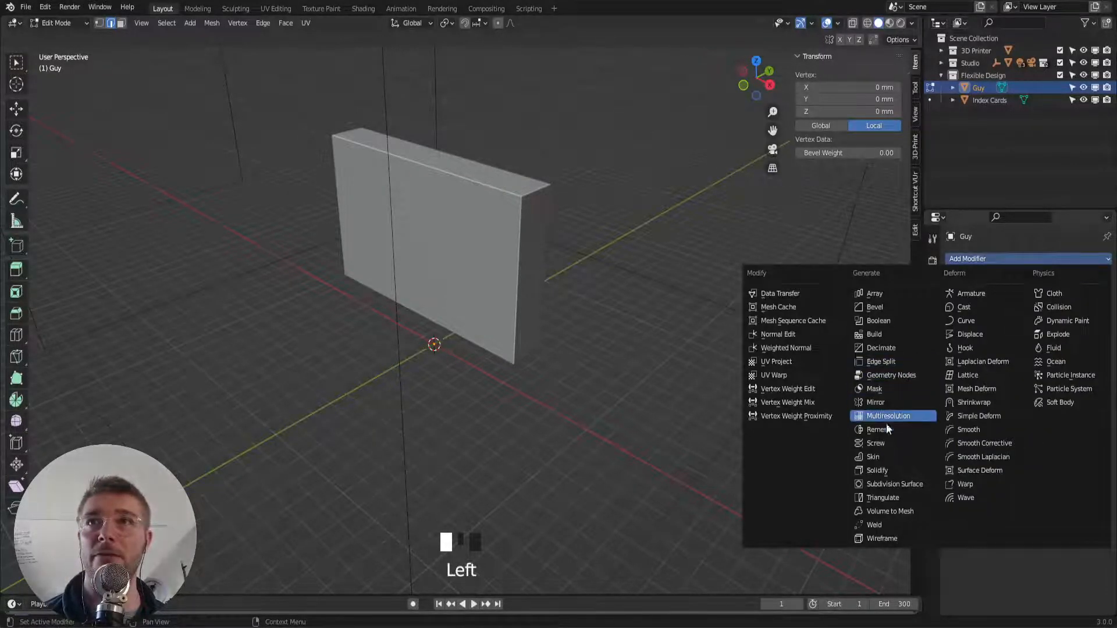
{"action": "left_click", "coordinate": [1006, 261]}
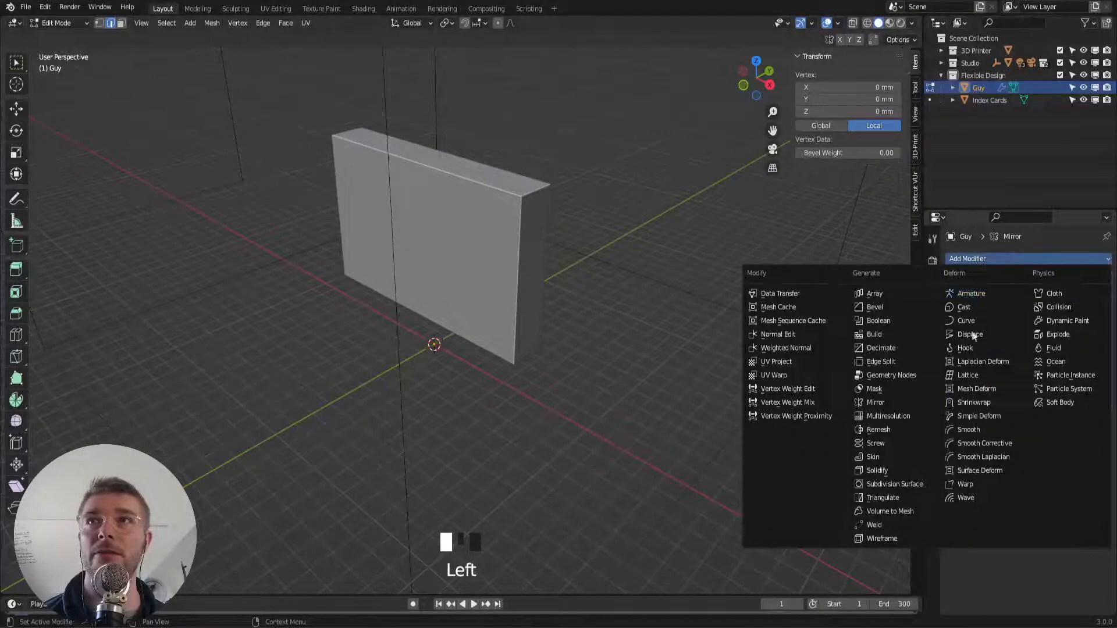
{"action": "left_click", "coordinate": [889, 459]}
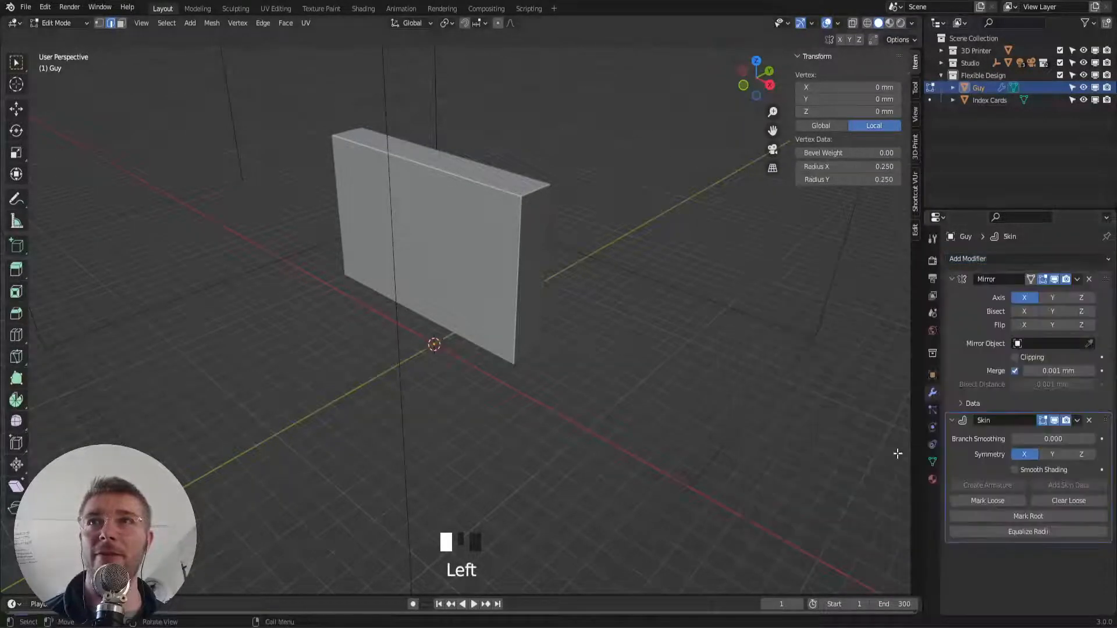
Add a Subdivision Surface modifier to Guy with a viewport level of 2, and save the file
{"action": "left_click", "coordinate": [1023, 261]}
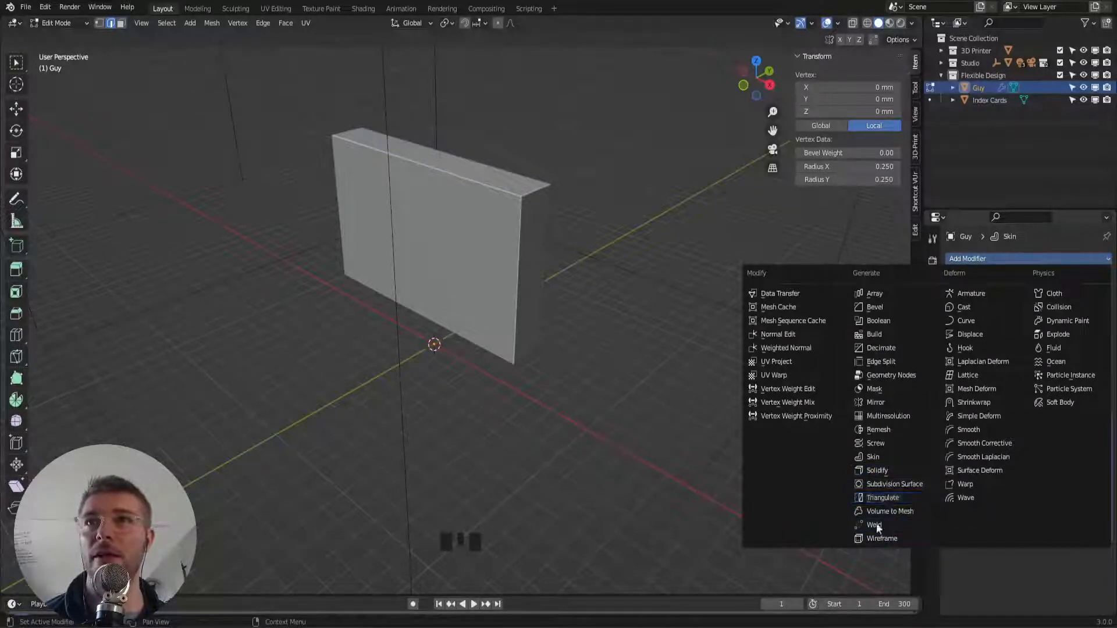
{"action": "left_click", "coordinate": [876, 484]}
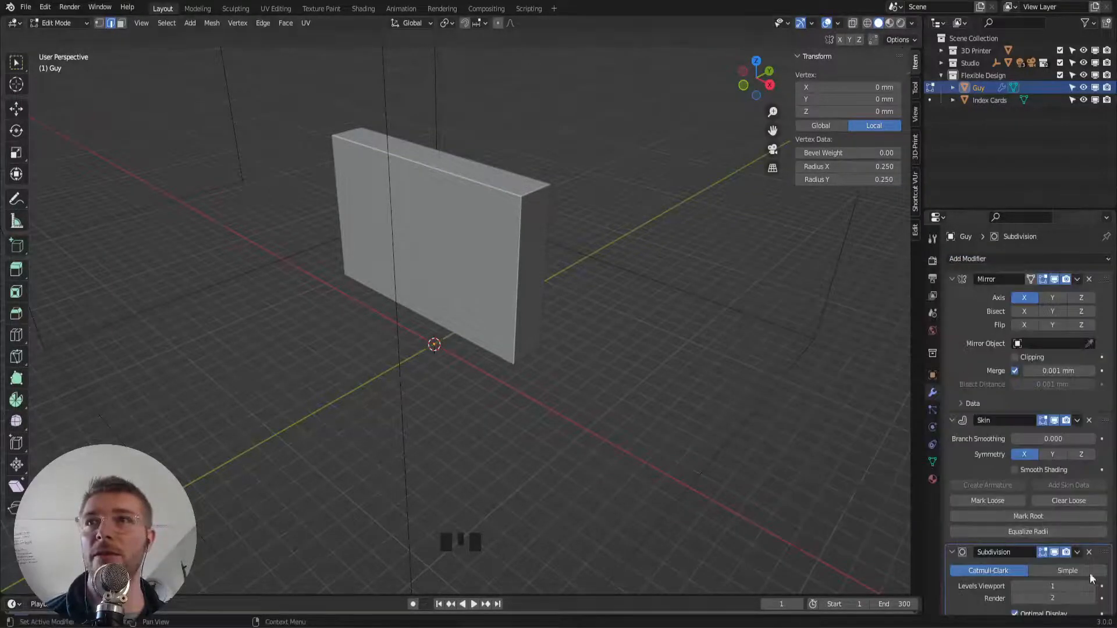
{"action": "left_click", "coordinate": [1098, 586]}
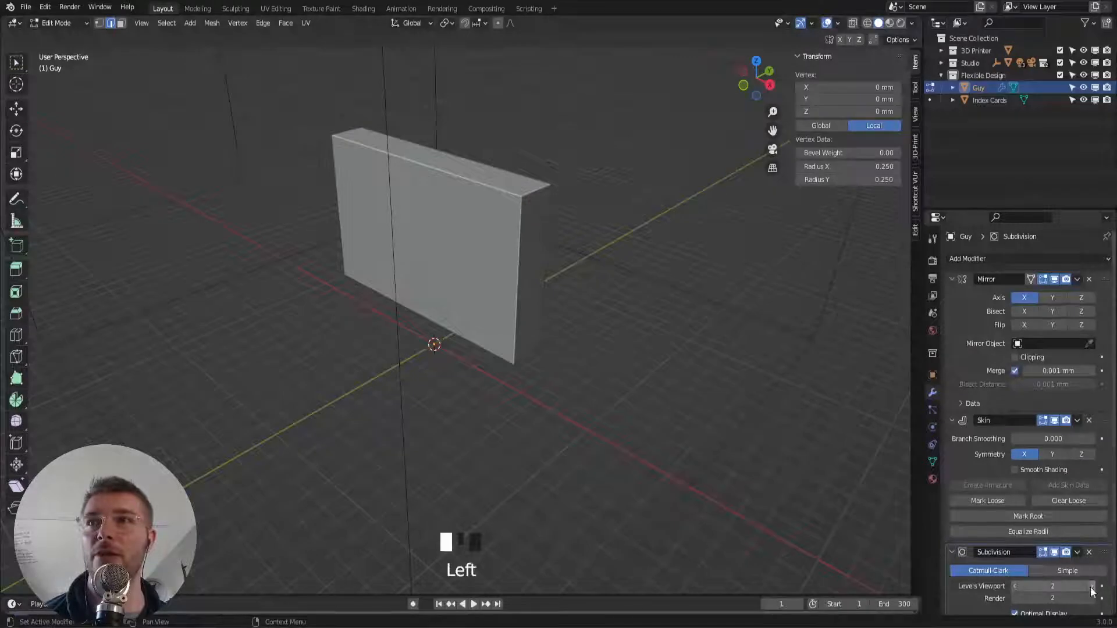
{"action": "left_click", "coordinate": [951, 552]}
{"action": "left_click", "coordinate": [951, 280]}
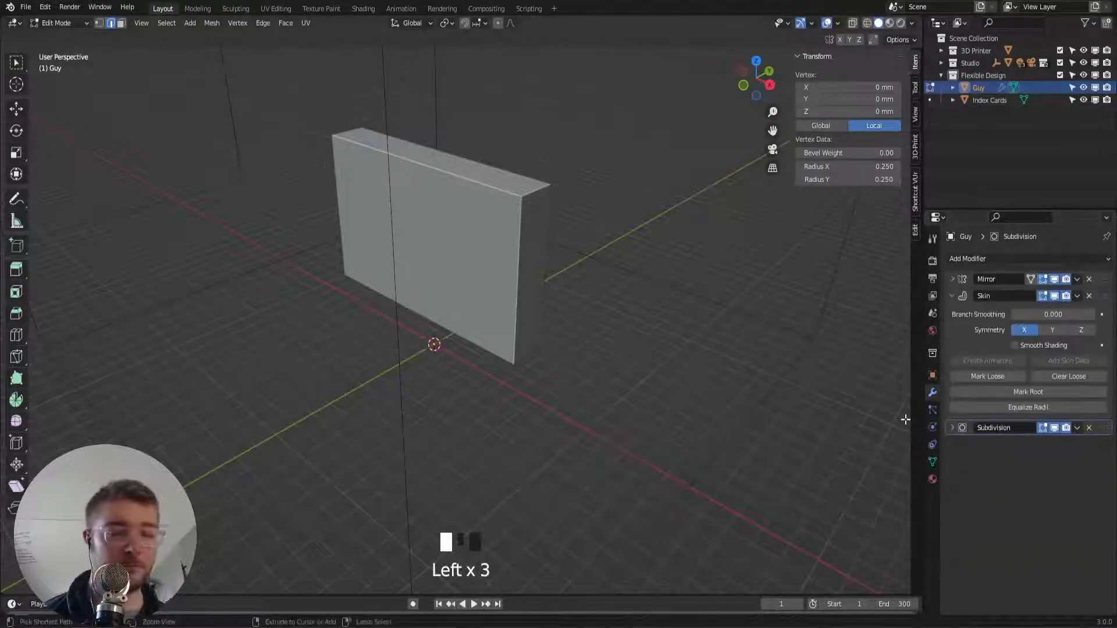
{"action": "key", "text": "ctrl+s"}
Enlarge the skin radius of Guy's single vertex to about 7.58 in X and Y, and save the file
{"action": "key", "text": "ctrl+a"}
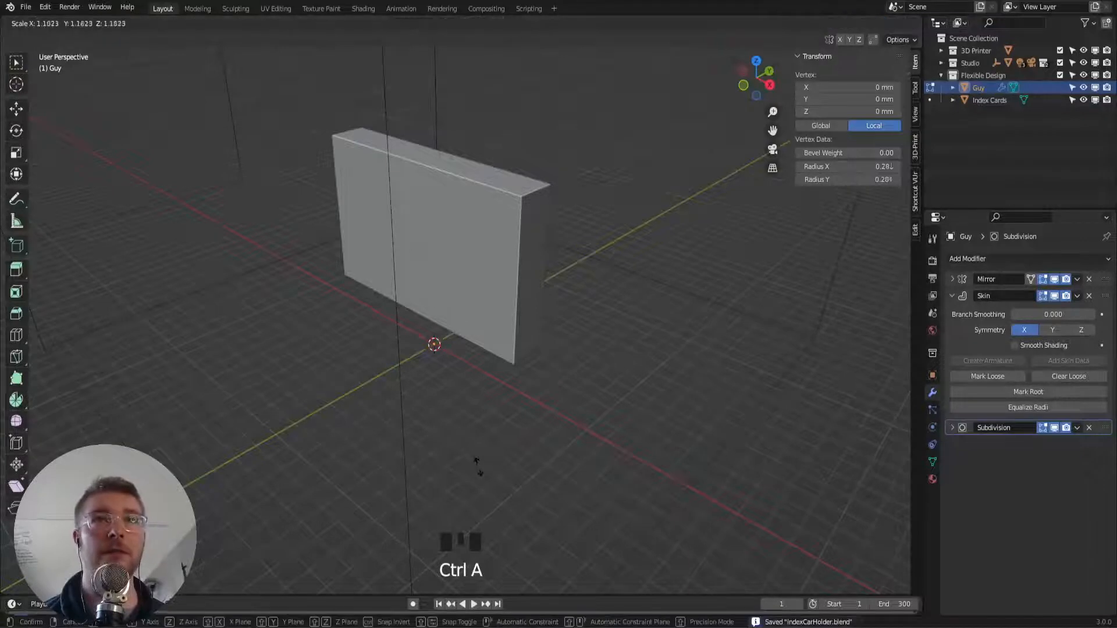
{"action": "left_click", "coordinate": [591, 491]}
{"action": "key", "text": "ctrl+a"}
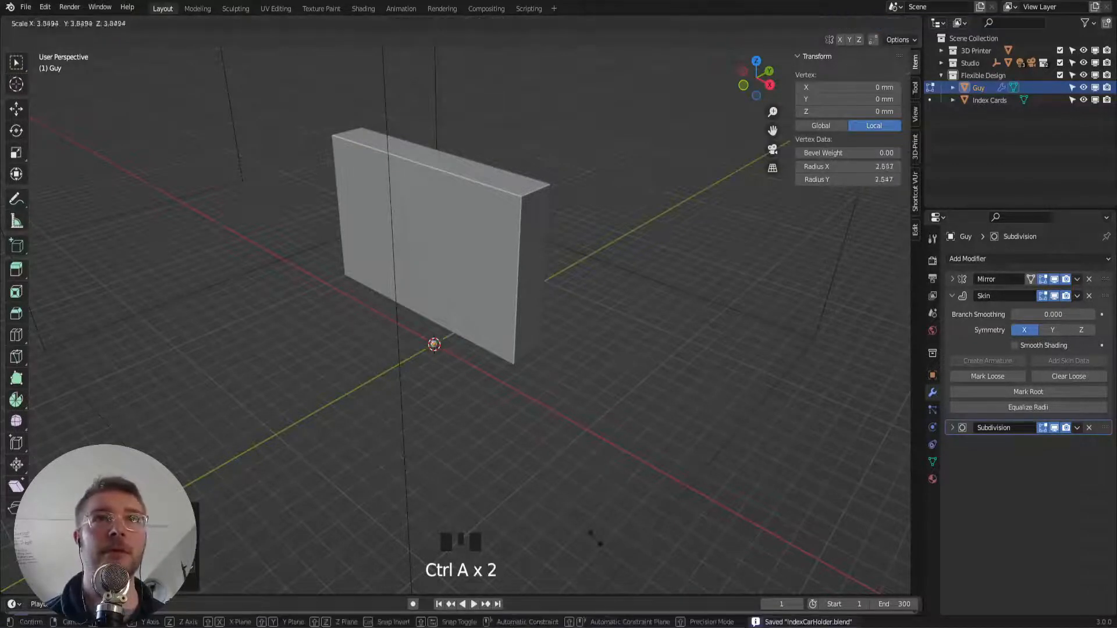
{"action": "left_click", "coordinate": [591, 492]}
{"action": "key", "text": "ctrl+a"}
{"action": "left_click", "coordinate": [619, 580]}
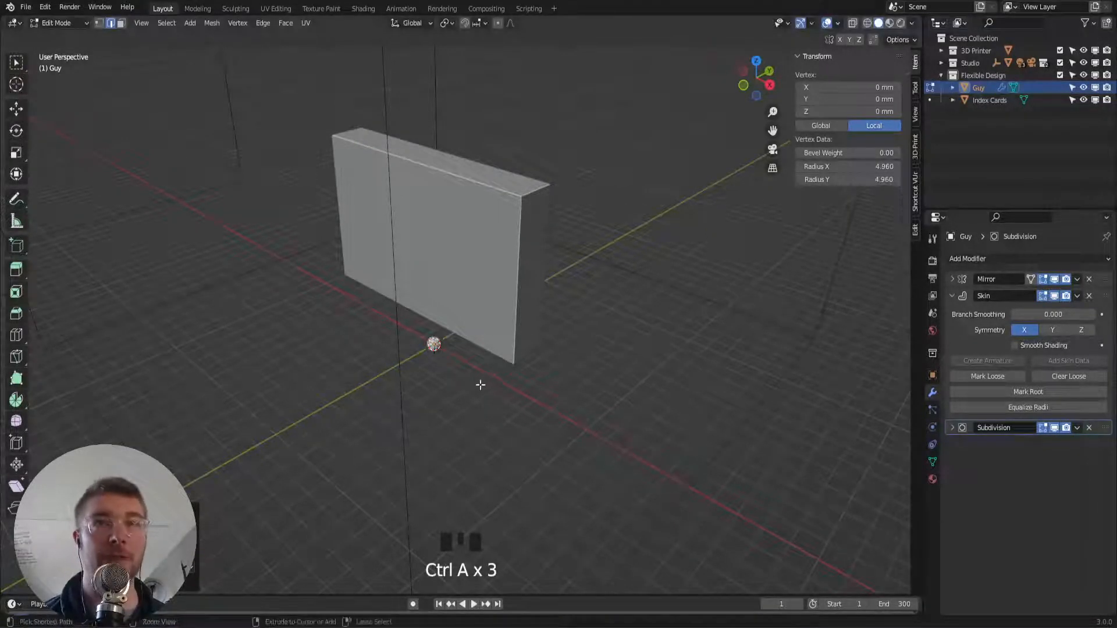
{"action": "key", "text": "ctrl+a"}
{"action": "left_click", "coordinate": [489, 417]}
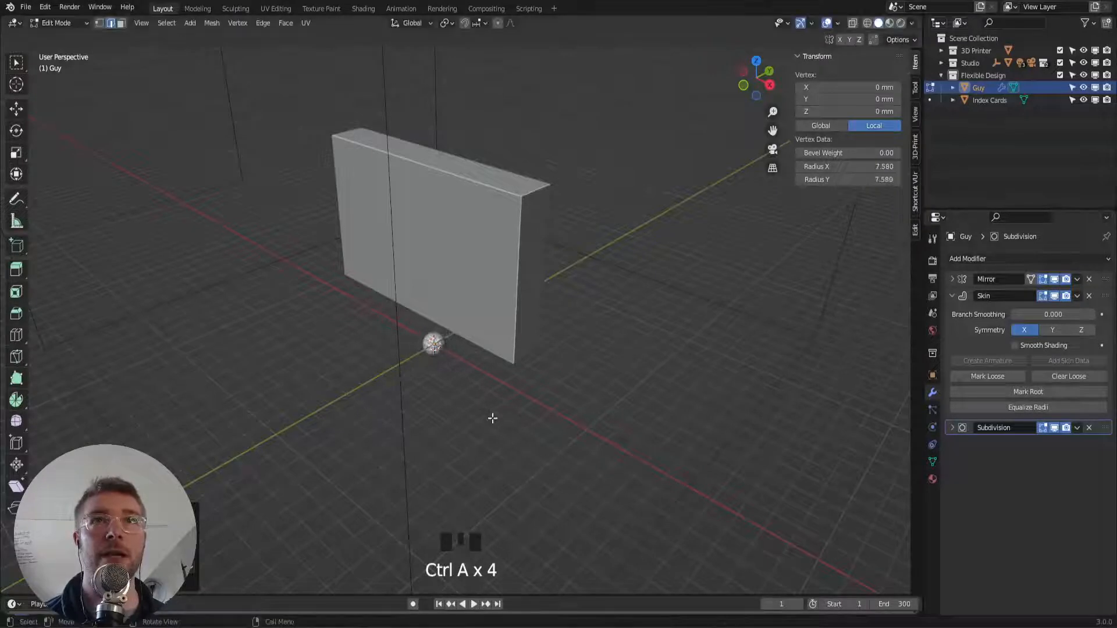
{"action": "scroll", "coordinate": [491, 417], "scroll_direction": "down", "scroll_amount": 3}
{"action": "middle_click_drag", "start_coordinate": [462, 425], "coordinate": [518, 386]}
{"action": "scroll", "coordinate": [486, 381], "scroll_direction": "up", "scroll_amount": 3}
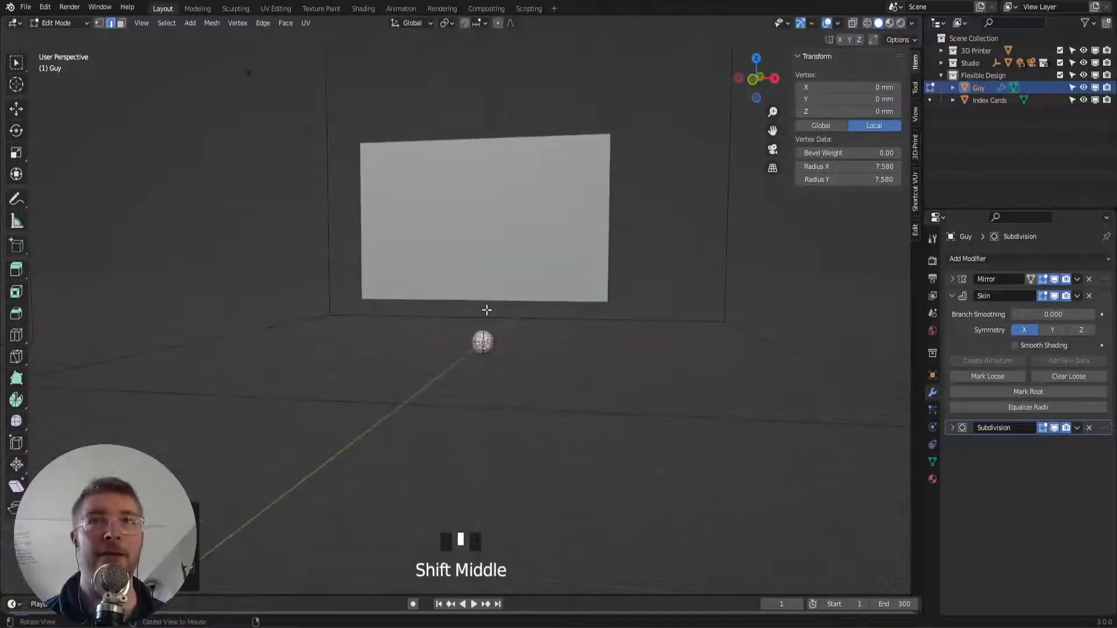
{"action": "middle_click_drag", "start_coordinate": [486, 309], "coordinate": [496, 341], "text": "shift"}
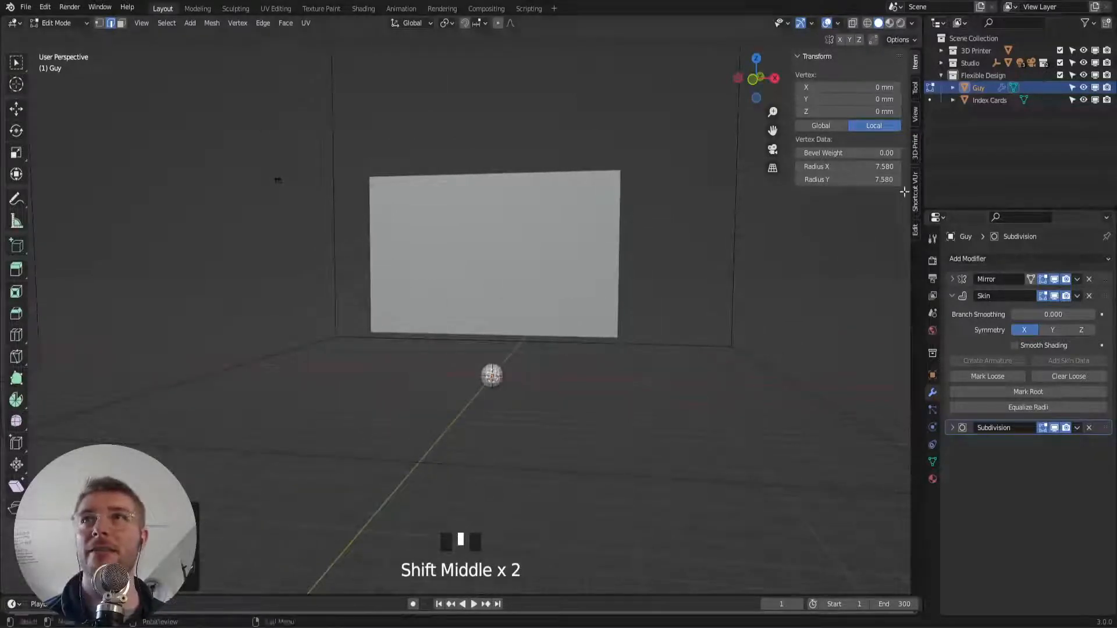
{"action": "key", "text": "ctrl+s"}
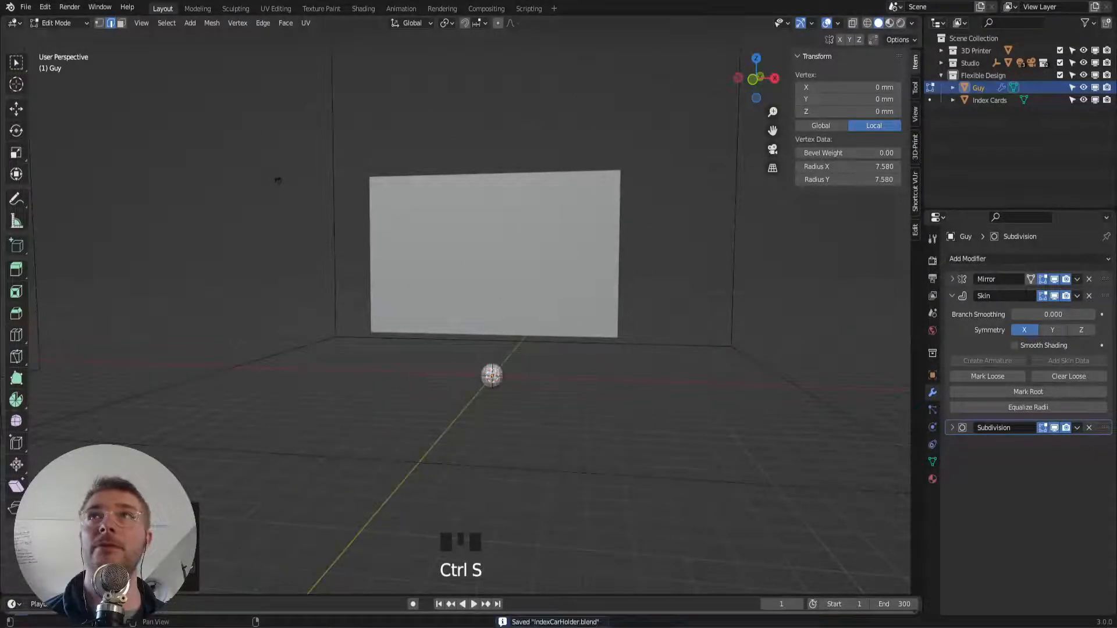
Switch the viewport to Rendered shading and assign the existing Red material to Guy
{"action": "double_click", "coordinate": [901, 24]}
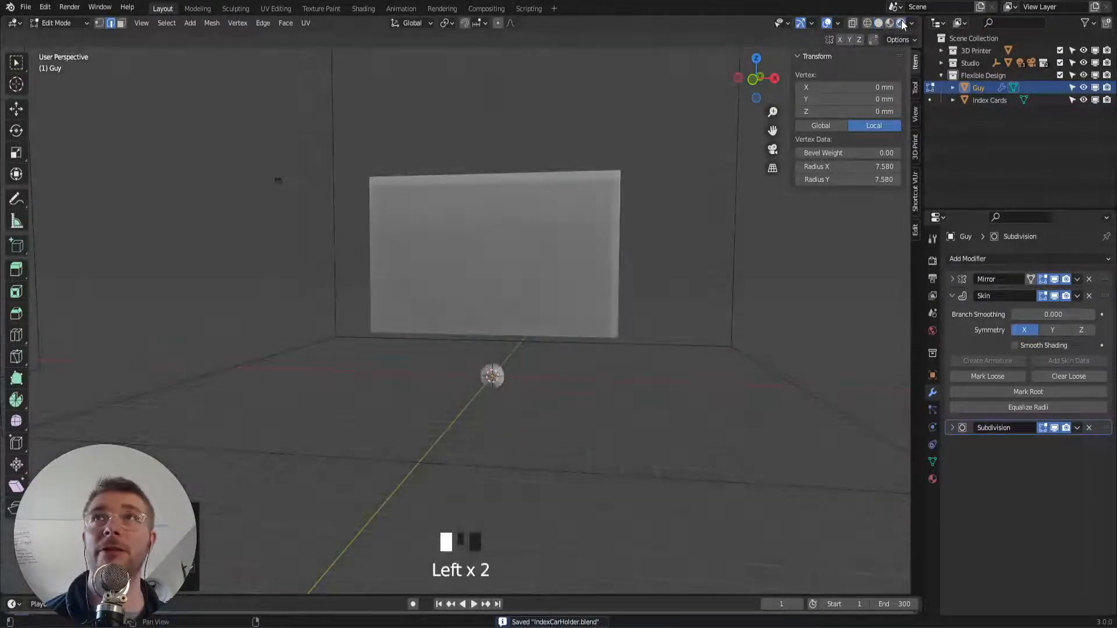
{"action": "left_click", "coordinate": [932, 479]}
{"action": "left_click", "coordinate": [952, 311]}
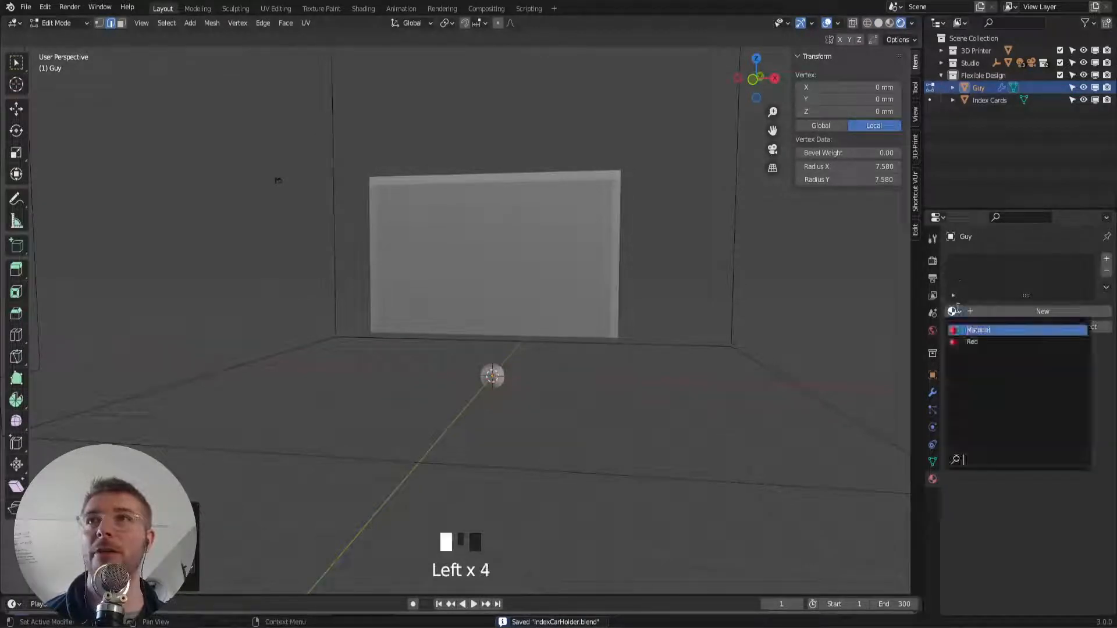
{"action": "left_click", "coordinate": [972, 342]}
{"action": "middle_click_drag", "start_coordinate": [534, 375], "coordinate": [496, 390]}
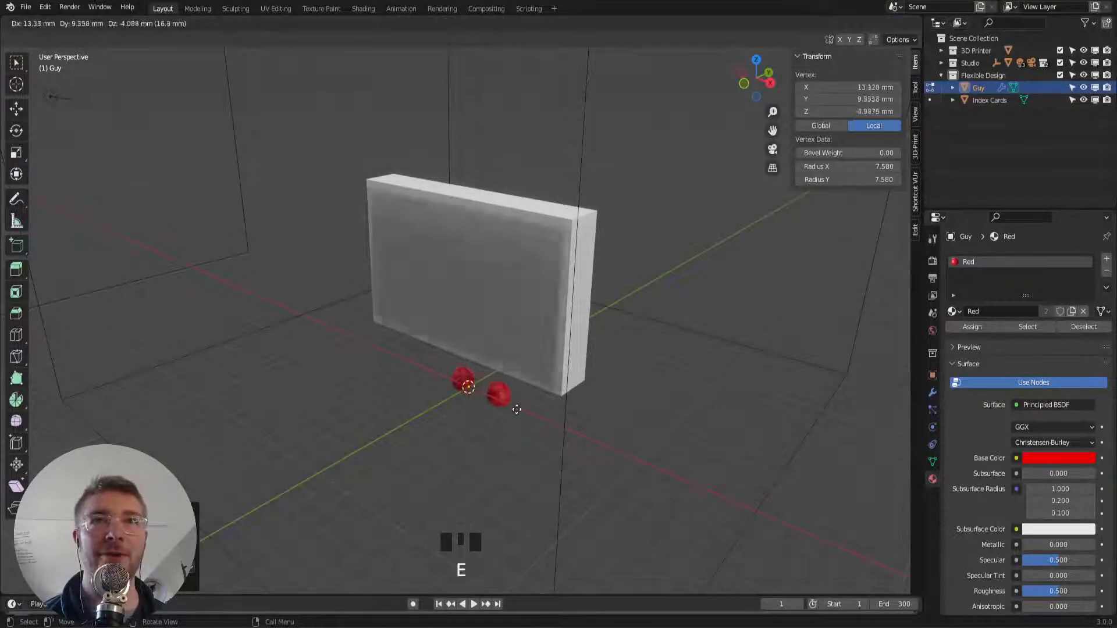
{"action": "right_click", "coordinate": [517, 411]}
{"action": "key", "text": "e"}
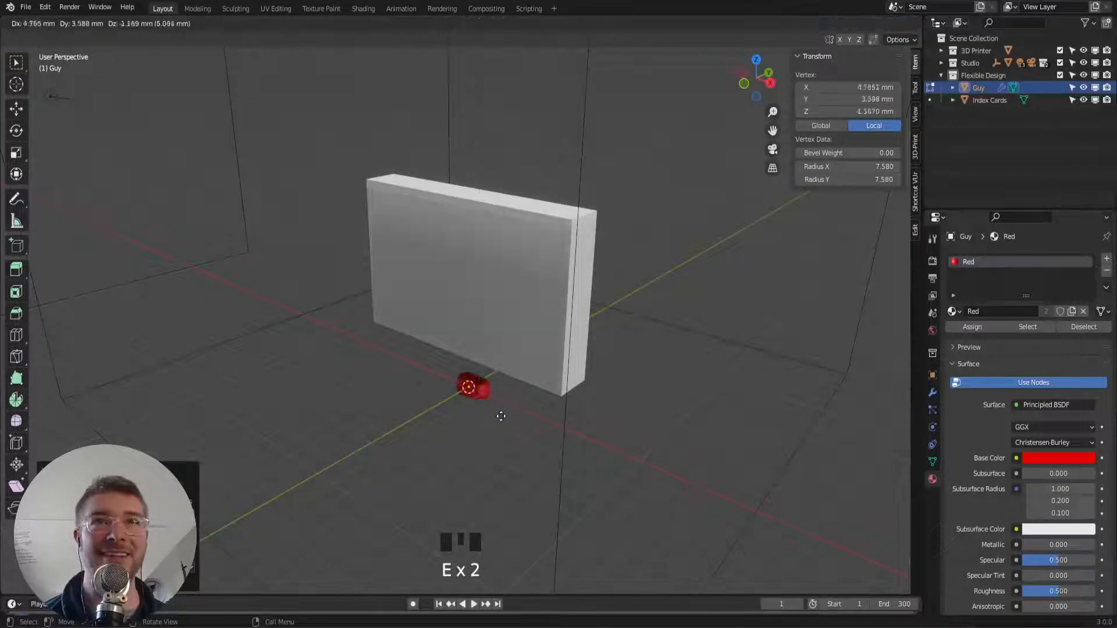
{"action": "right_click", "coordinate": [510, 427]}
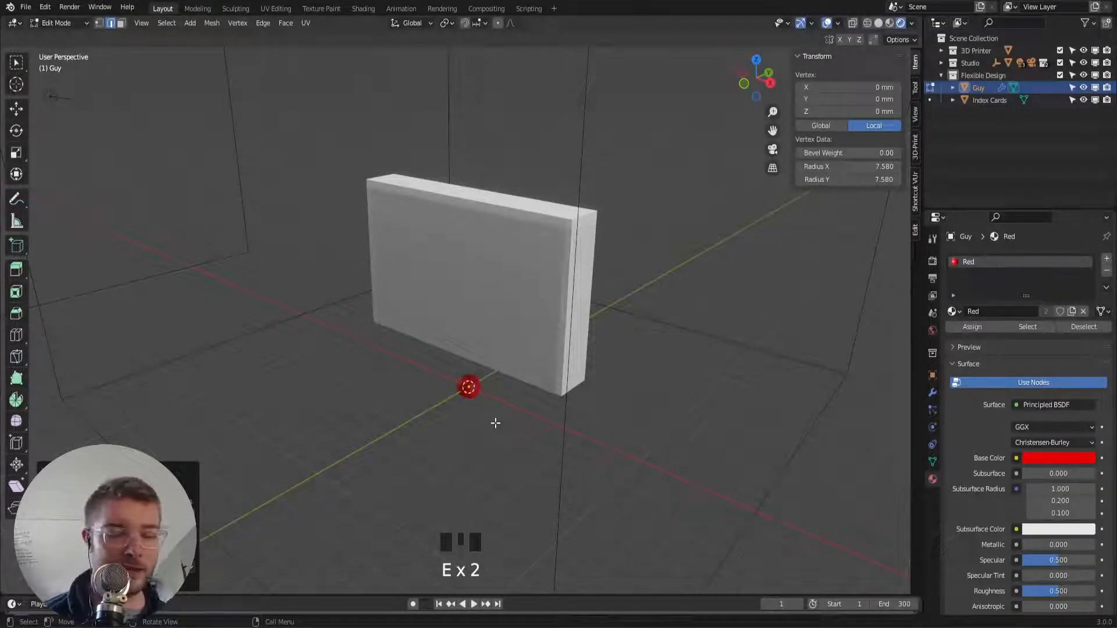
{"action": "key", "text": "e"}
{"action": "right_click", "coordinate": [533, 437]}
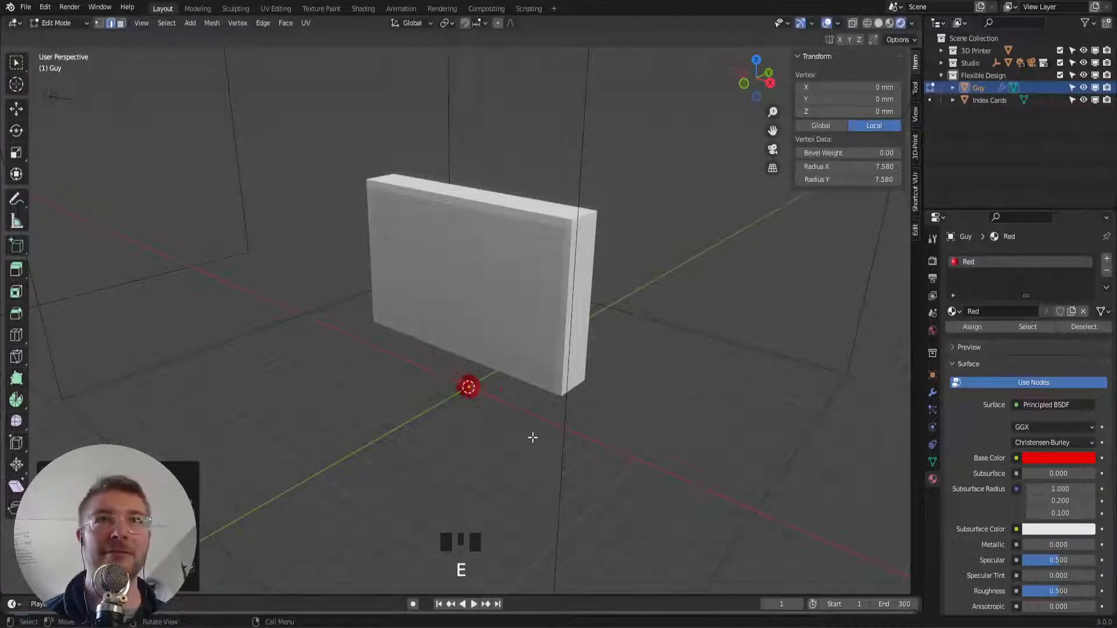
Switch to vertex selection and extrude the origin vertex about 33.5 mm along X to form the hips
{"action": "middle_click_drag", "start_coordinate": [470, 421], "coordinate": [490, 336]}
{"action": "scroll", "coordinate": [495, 304], "scroll_direction": "up", "scroll_amount": 3}
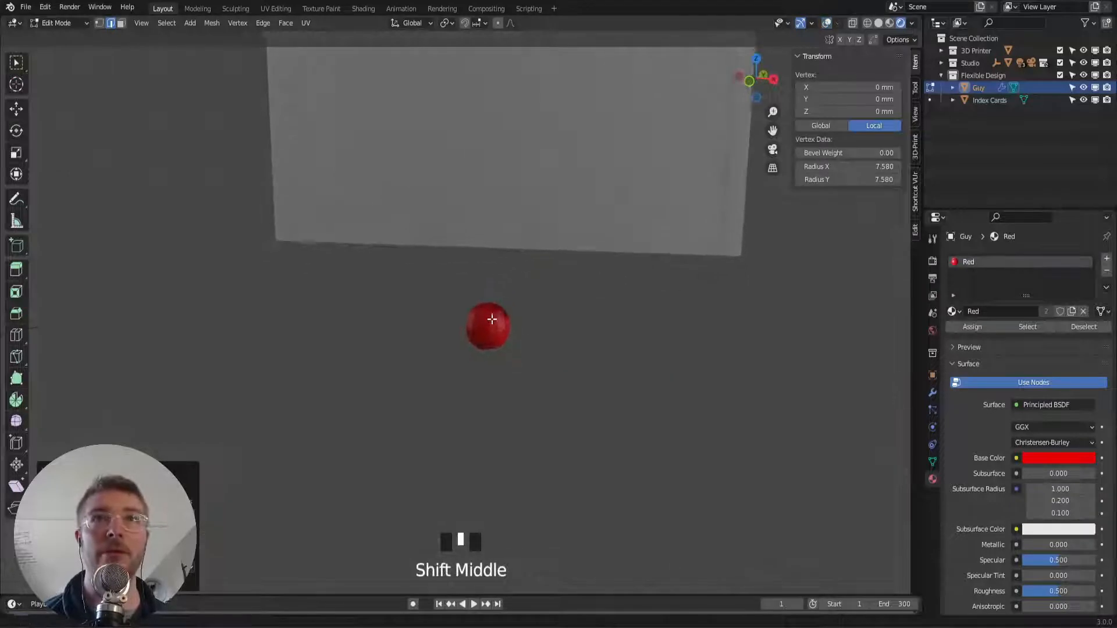
{"action": "key", "text": "shift+alt+z"}
{"action": "key", "text": "shift+alt+z"}
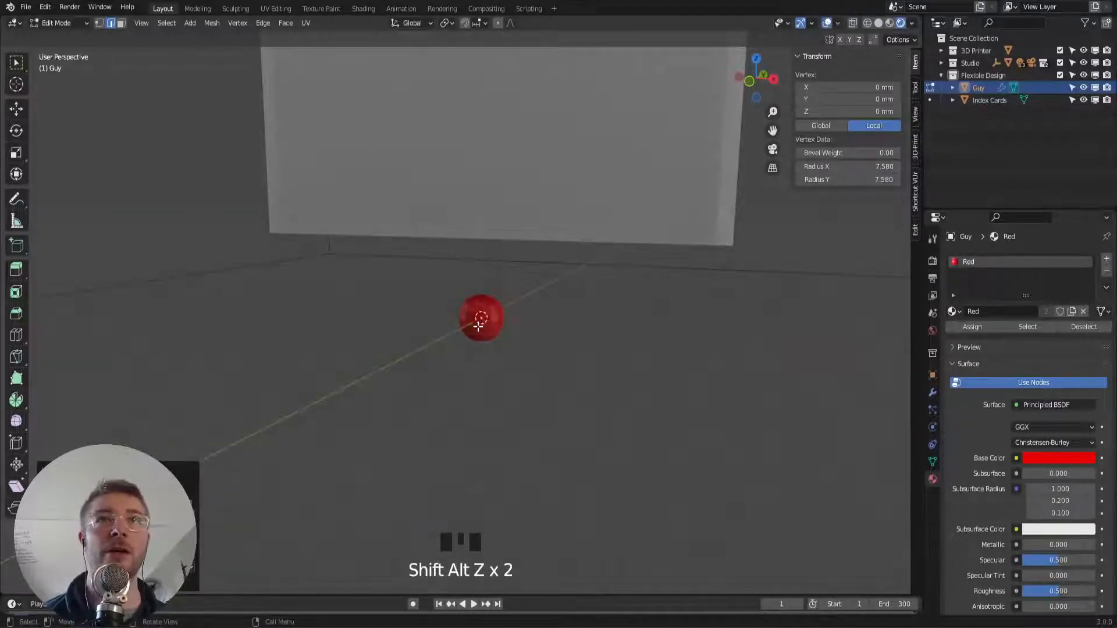
{"action": "left_click", "coordinate": [980, 86]}
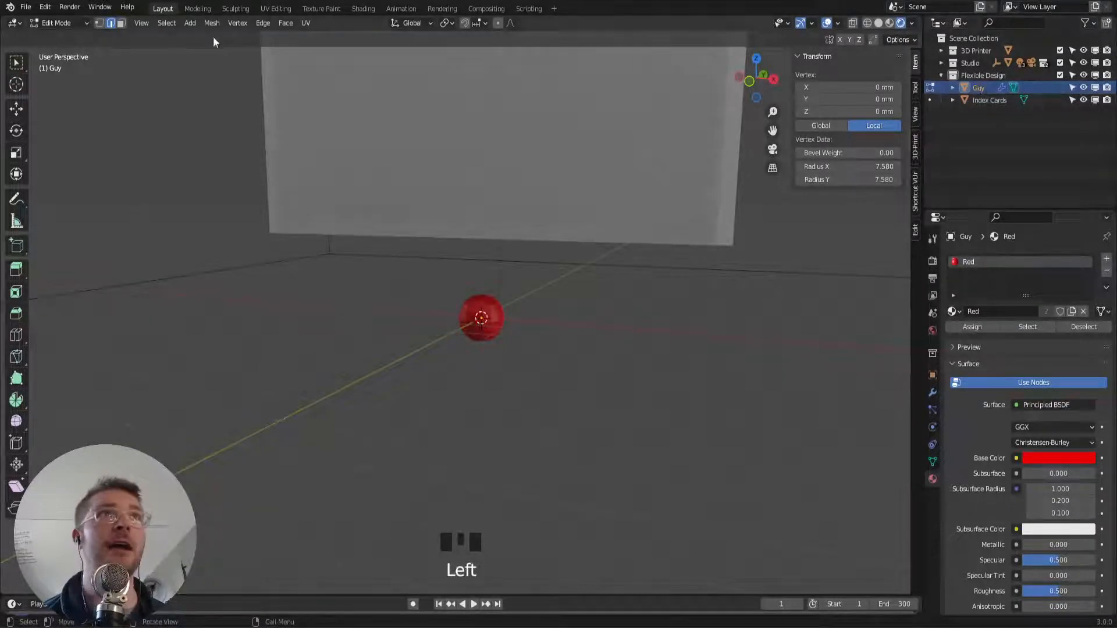
{"action": "left_click", "coordinate": [99, 23]}
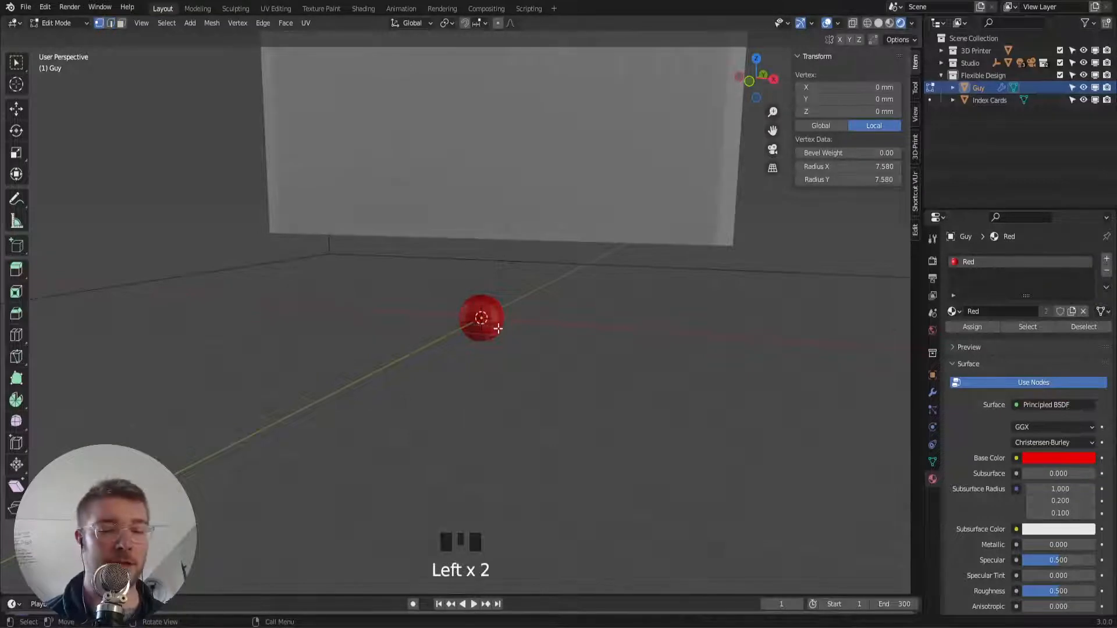
{"action": "key", "text": "e"}
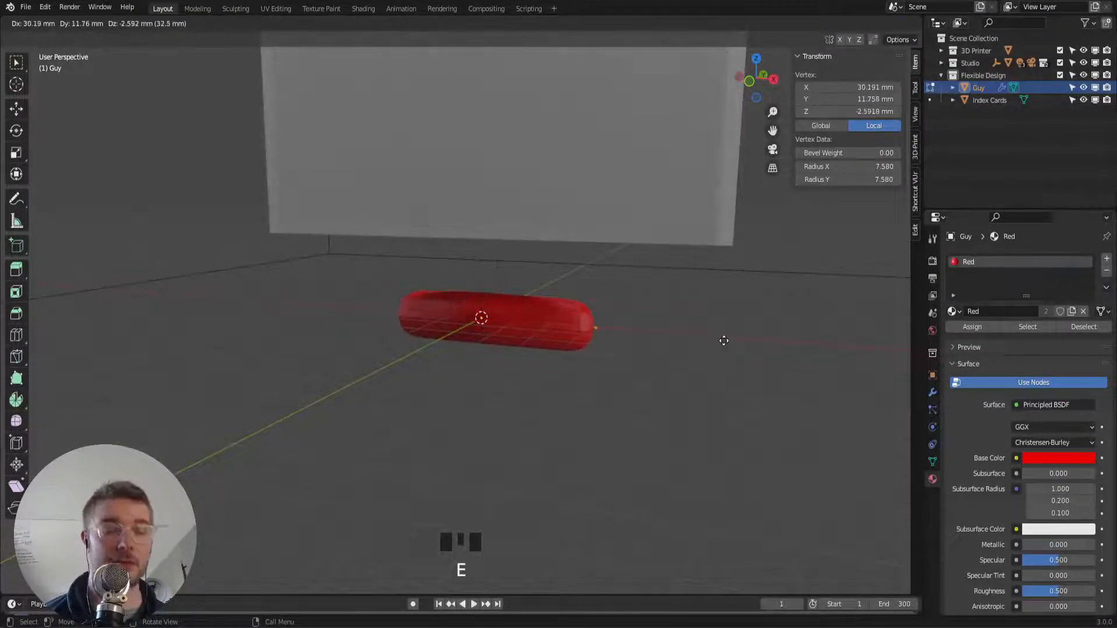
{"action": "key", "text": "x"}
{"action": "left_click", "coordinate": [728, 342]}
{"action": "scroll", "coordinate": [729, 342], "scroll_direction": "down", "scroll_amount": 2}
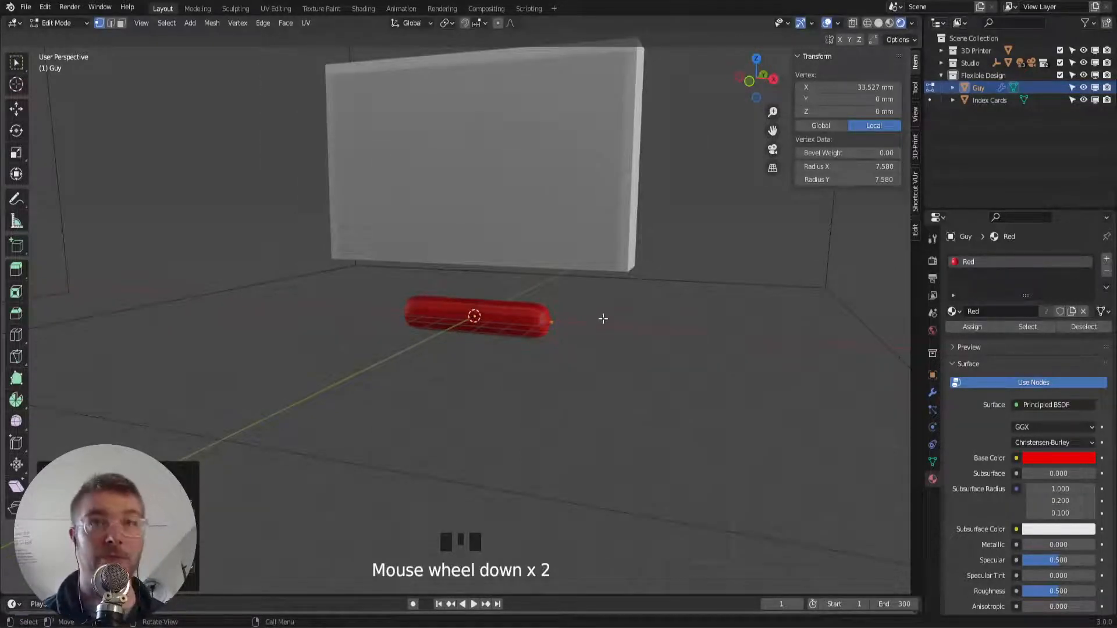
Extrude the leg straight down from the hip end along Z in two segments, about 60 mm and about 52 mm long
{"action": "key", "text": "e"}
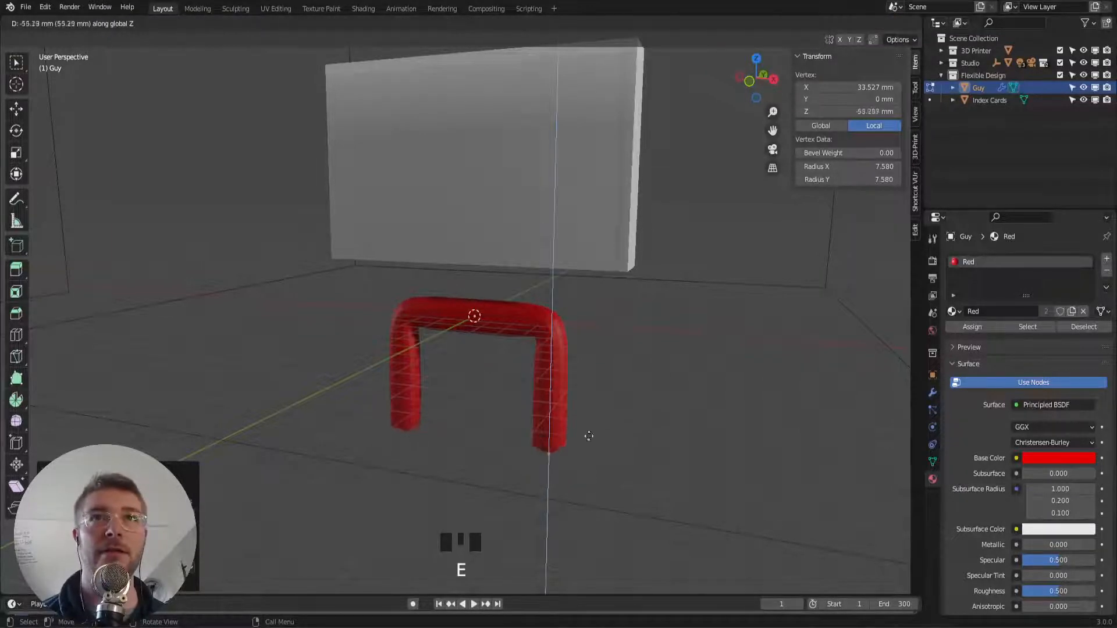
{"action": "left_click", "coordinate": [581, 464]}
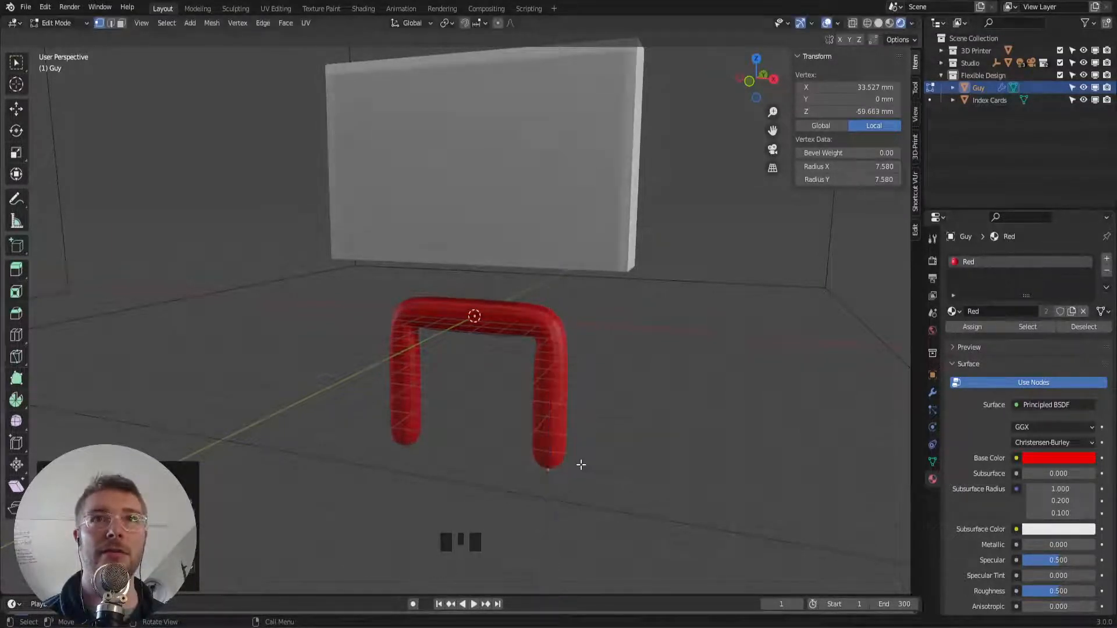
{"action": "key", "text": "e"}
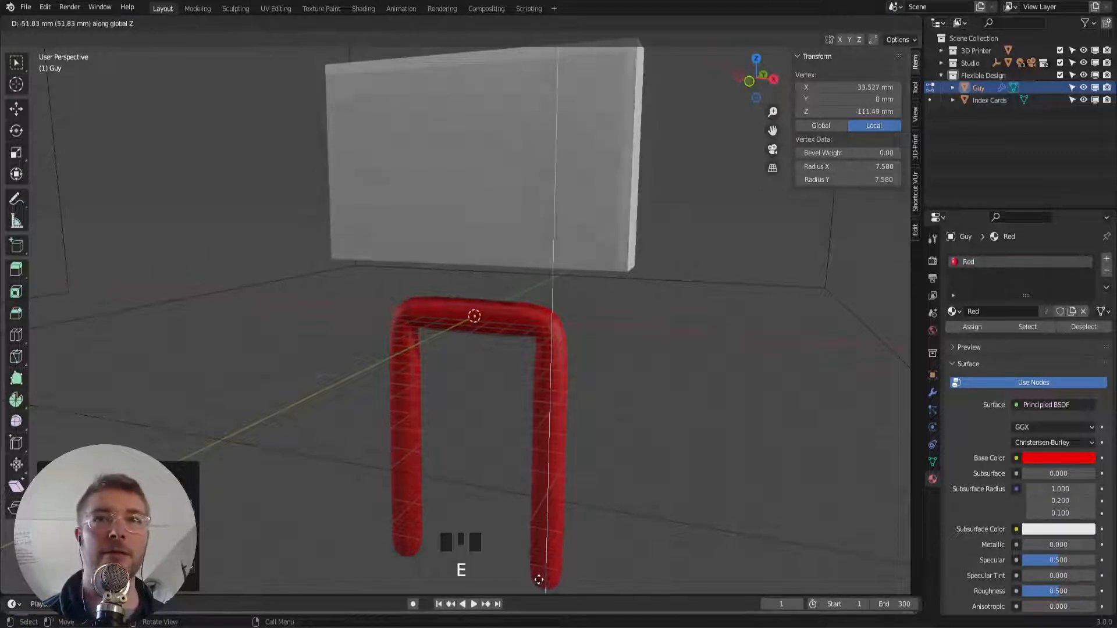
{"action": "left_click", "coordinate": [547, 573]}
Extrude the vertex at the bottom of the leg about 31.6 mm forward along negative Y to form the foot
{"action": "middle_click_drag", "start_coordinate": [573, 537], "coordinate": [529, 449], "text": "shift"}
{"action": "key", "text": "alt+z"}
{"action": "key", "text": "shift+alt+z"}
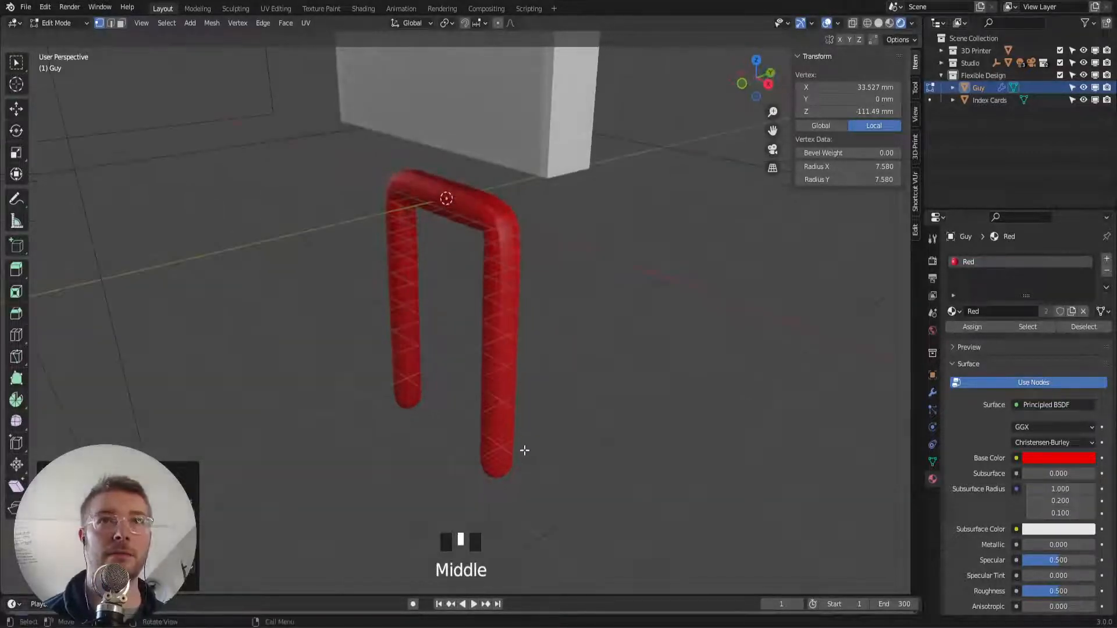
{"action": "key", "text": "e"}
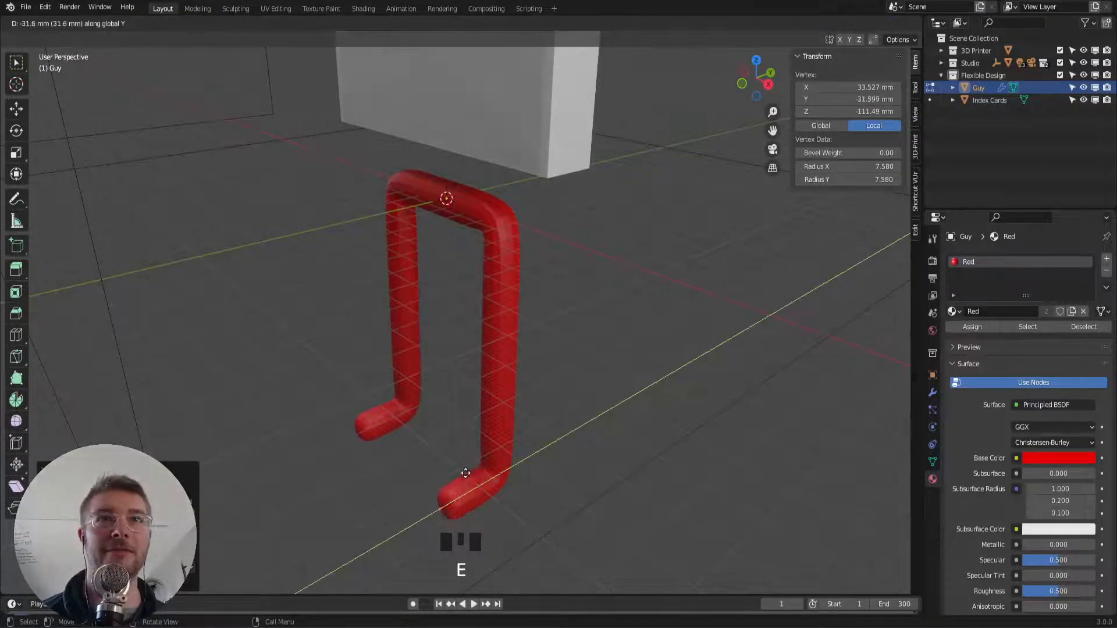
{"action": "left_click", "coordinate": [468, 473]}
Enlarge the skin radius of the foot's end vertex to about 15.8 in X and Y
{"action": "key", "text": "ctrl+a"}
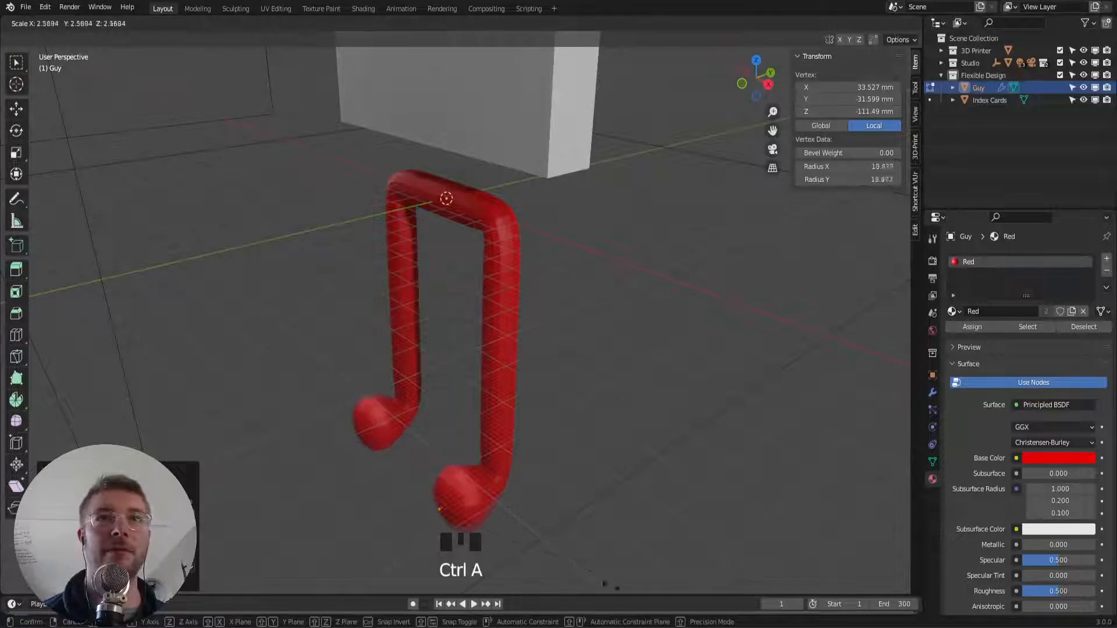
{"action": "left_click", "coordinate": [582, 550]}
{"action": "middle_click_drag", "start_coordinate": [471, 497], "coordinate": [501, 468]}
Mark the vertex at the centre of the hips as the Skin modifier's root and save the file
{"action": "left_click", "coordinate": [467, 180]}
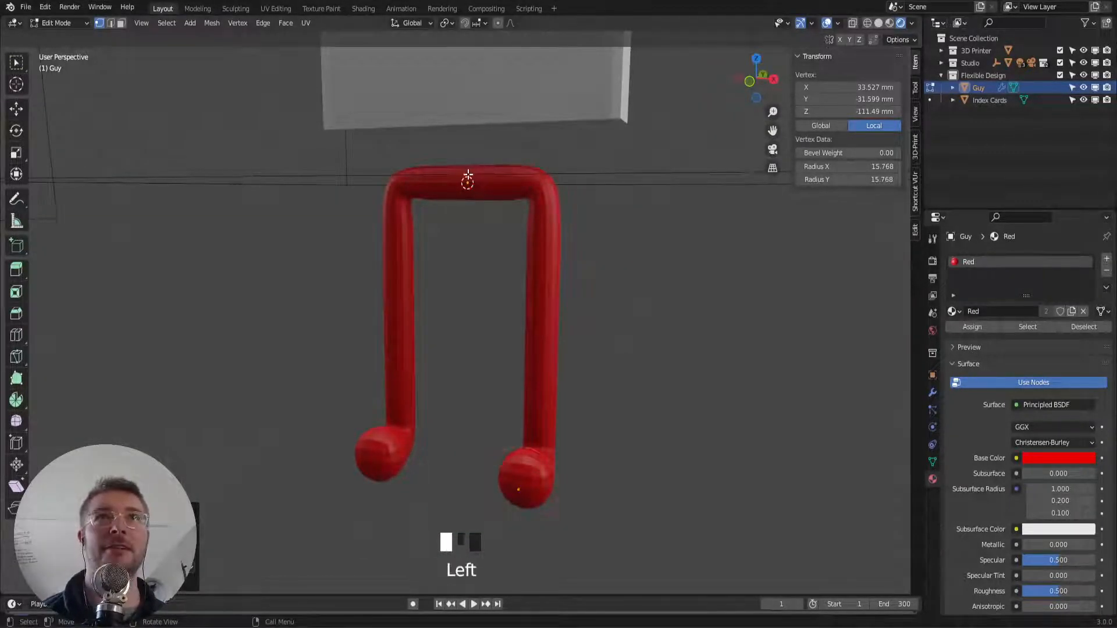
{"action": "key", "text": "alt+z"}
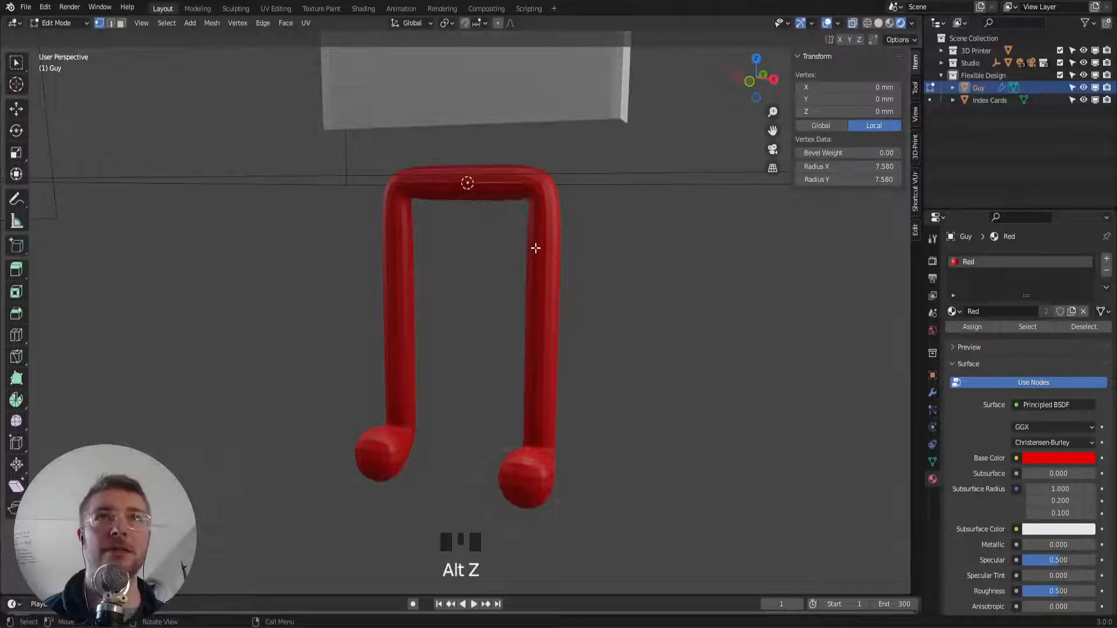
{"action": "left_click", "coordinate": [546, 188]}
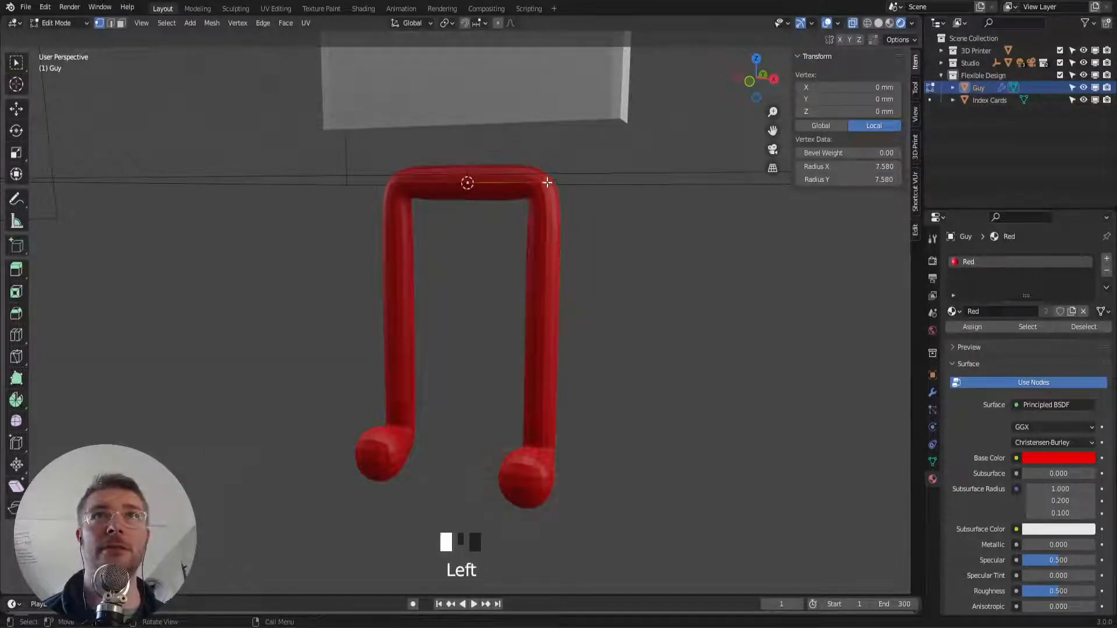
{"action": "left_click", "coordinate": [541, 334]}
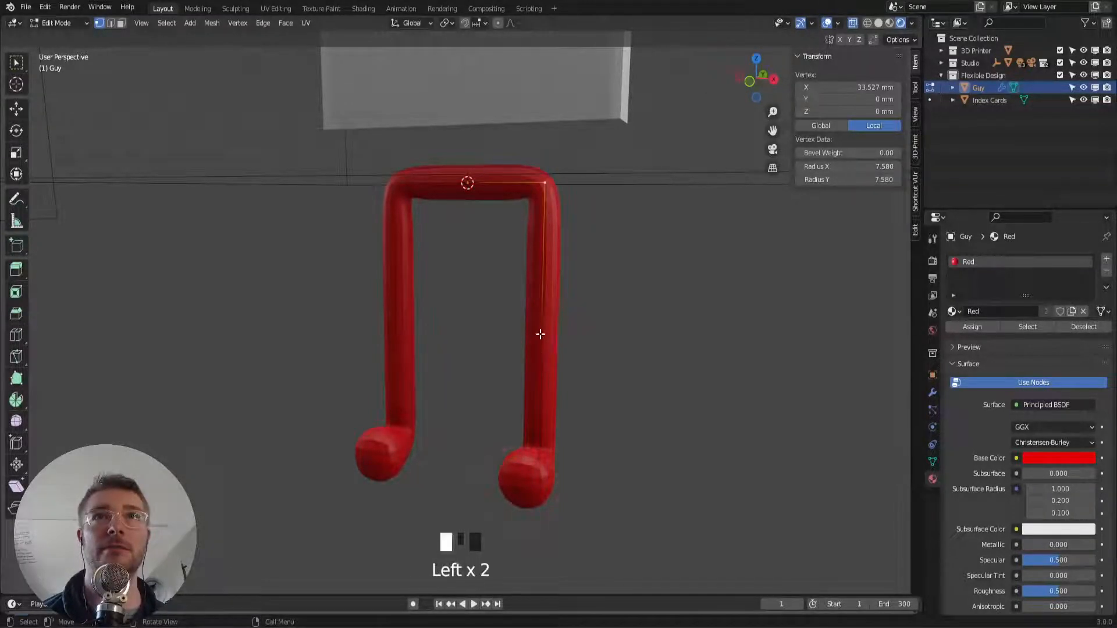
{"action": "left_click", "coordinate": [468, 183]}
{"action": "left_click", "coordinate": [932, 393]}
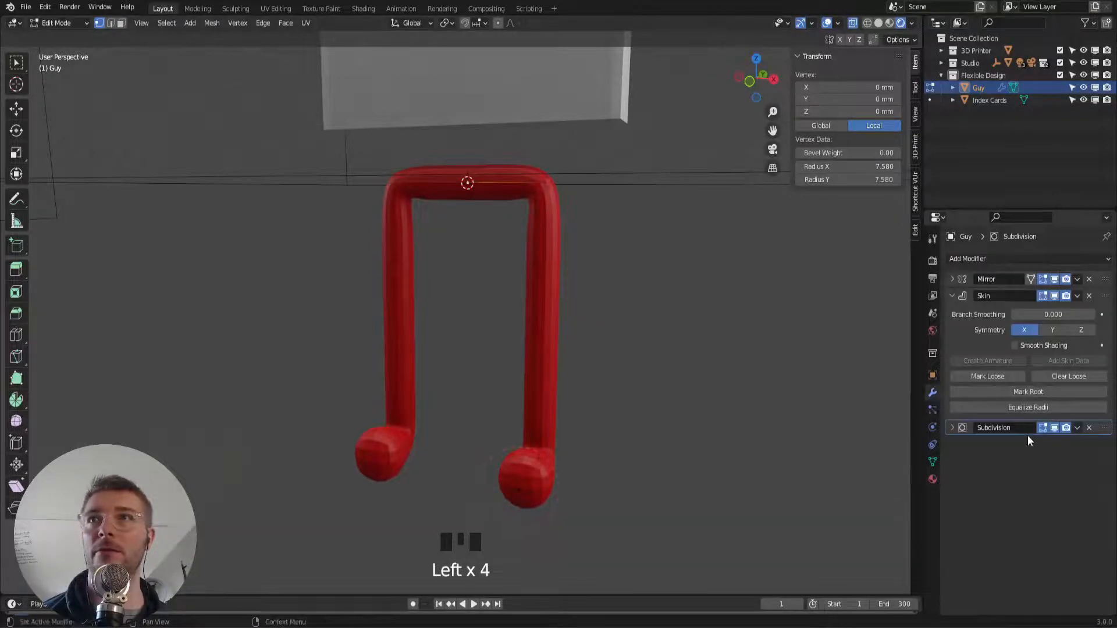
{"action": "left_click", "coordinate": [1027, 391]}
{"action": "key", "text": "ctrl+s"}
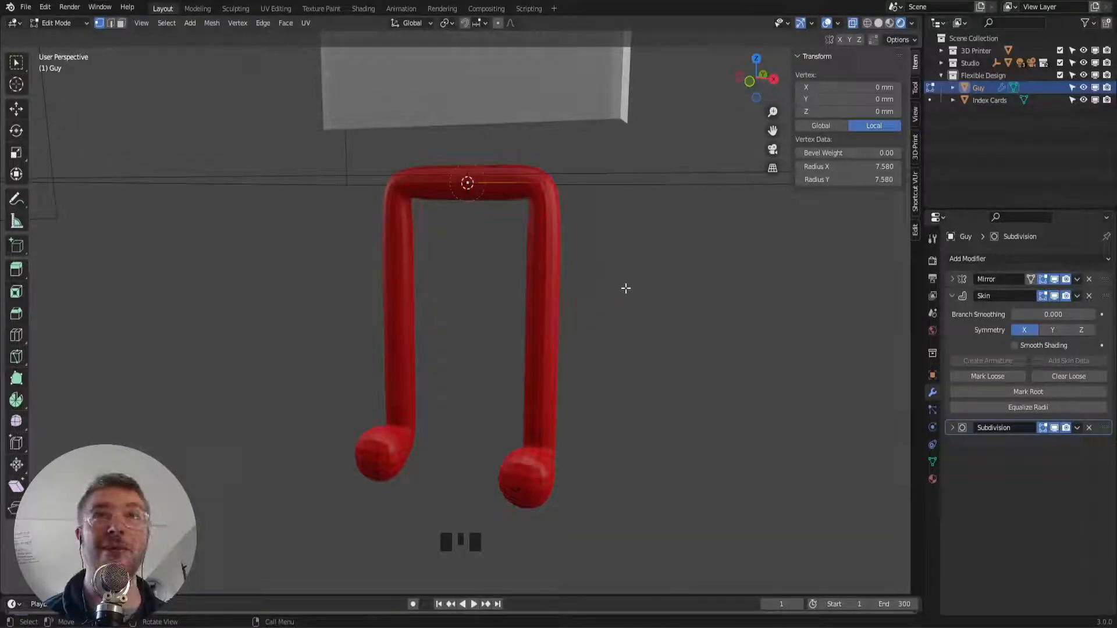
{"action": "key", "text": "shift+alt+z"}
{"action": "key", "text": "shift+alt+z"}
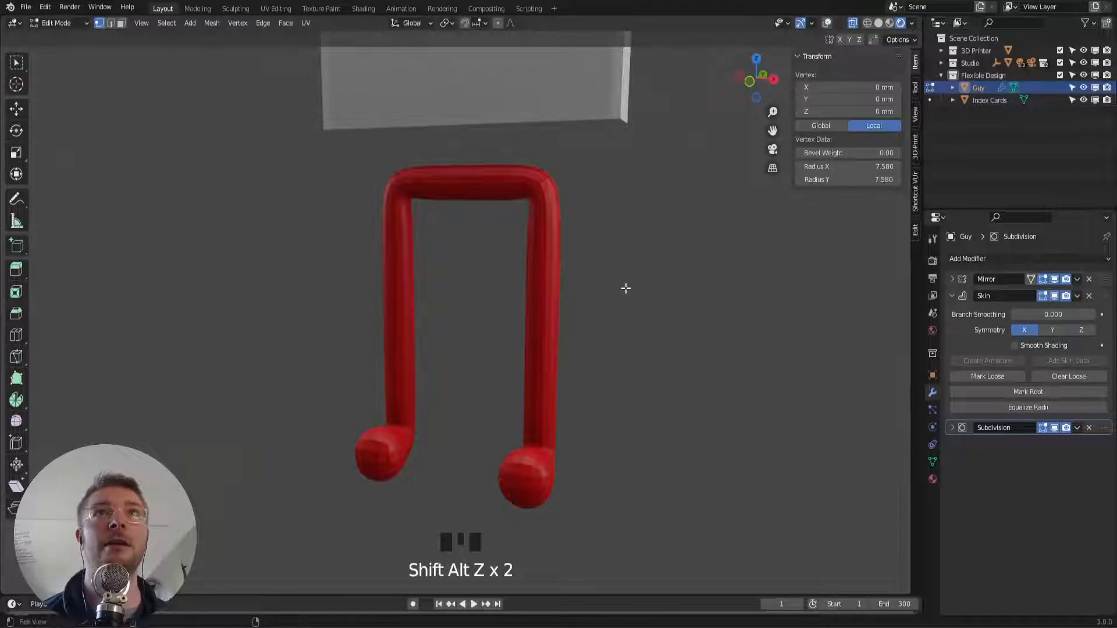
{"action": "key", "text": "shift+alt+z"}
Extrude the vertex at the centre of the hips about 110.5 mm straight up along Z to form the torso
{"action": "left_click", "coordinate": [472, 184]}
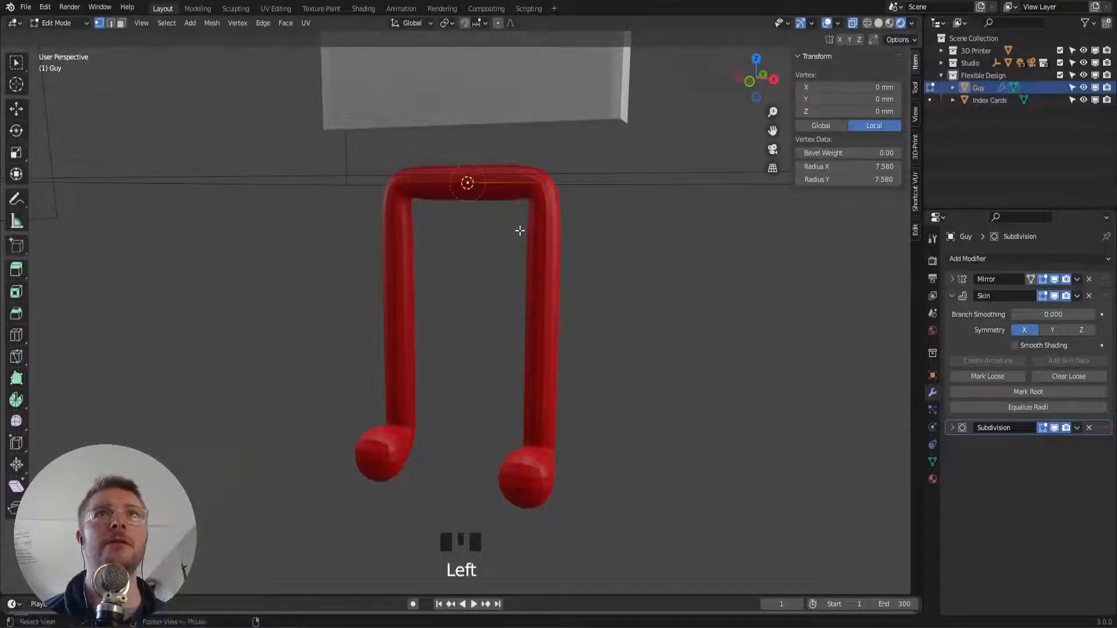
{"action": "middle_click_drag", "start_coordinate": [519, 229], "coordinate": [509, 259]}
{"action": "scroll", "coordinate": [438, 244], "scroll_direction": "down", "scroll_amount": 1}
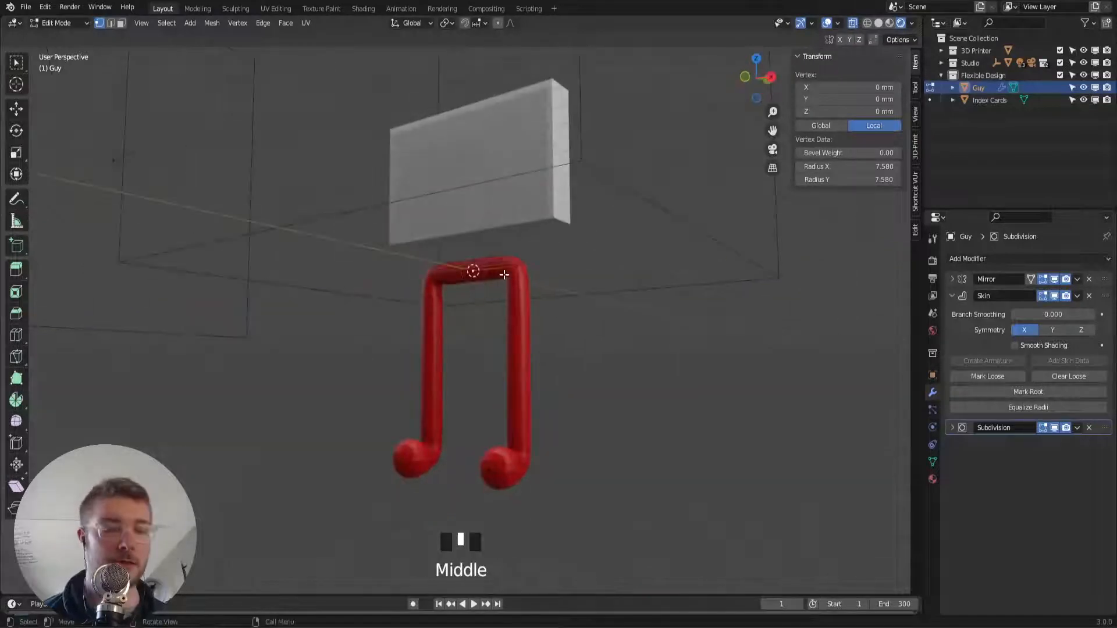
{"action": "key", "text": "e"}
{"action": "key", "text": "z"}
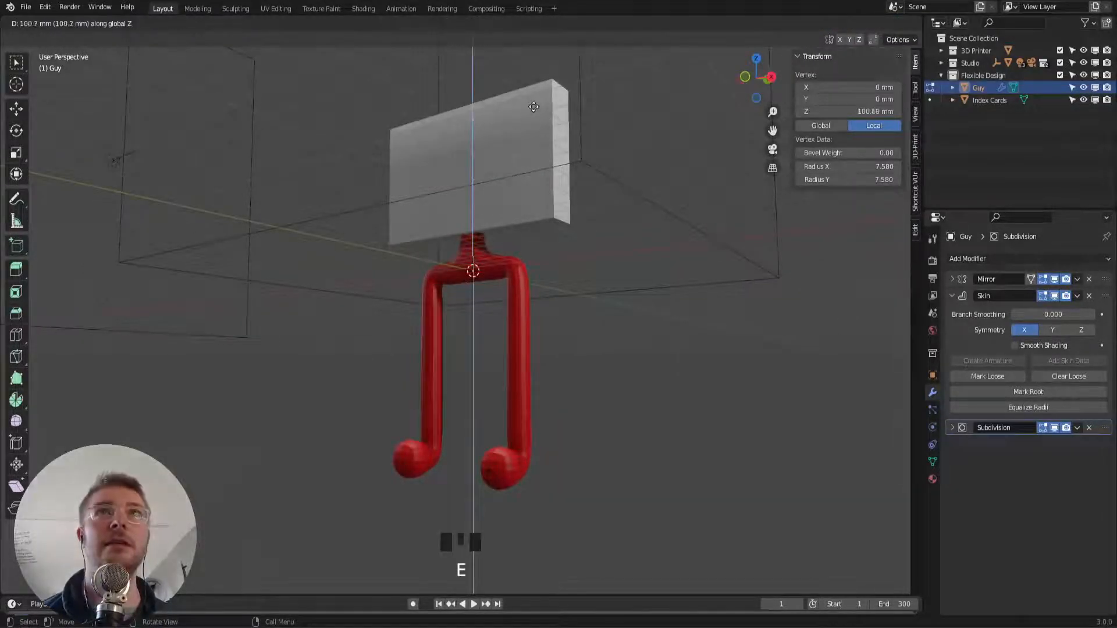
{"action": "left_click", "coordinate": [533, 97]}
In Object Mode, move the index cards about 54.7 mm forward along negative Y and rotate them about -26.8° around X
{"action": "middle_click_drag", "start_coordinate": [505, 140], "coordinate": [478, 207]}
{"action": "key", "text": "Tab"}
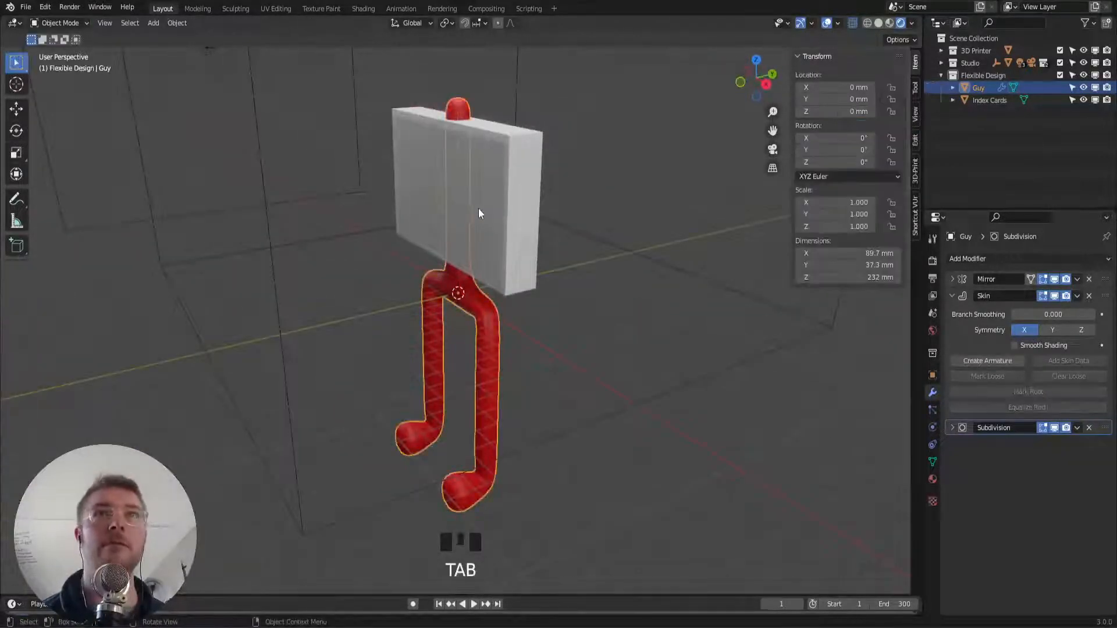
{"action": "left_click", "coordinate": [496, 208]}
{"action": "key", "text": "g"}
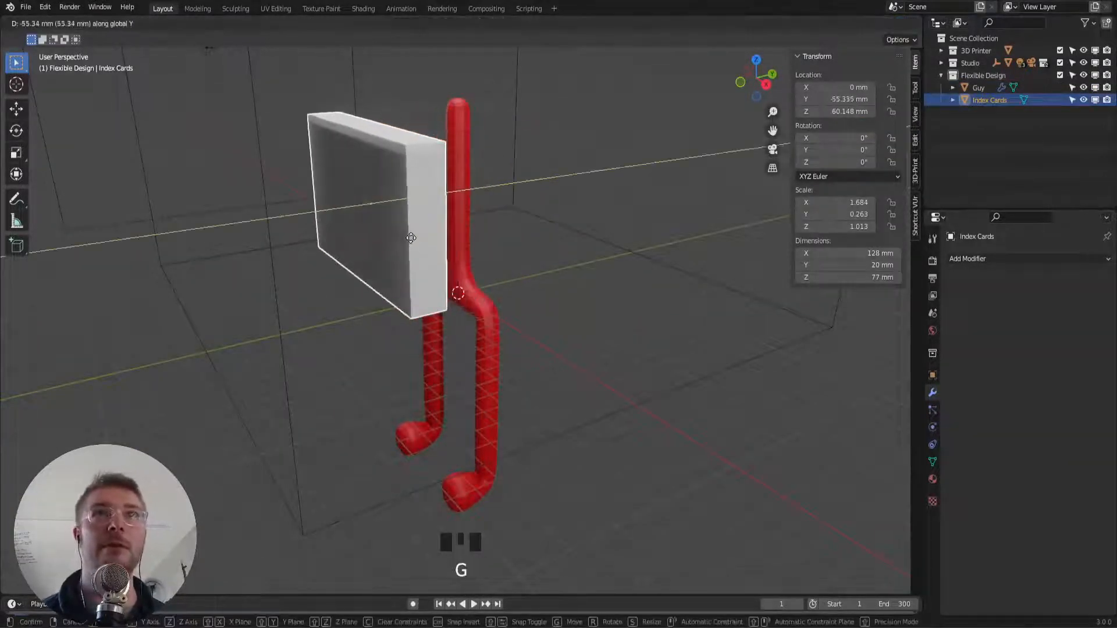
{"action": "left_click", "coordinate": [416, 239]}
{"action": "key", "text": "r"}
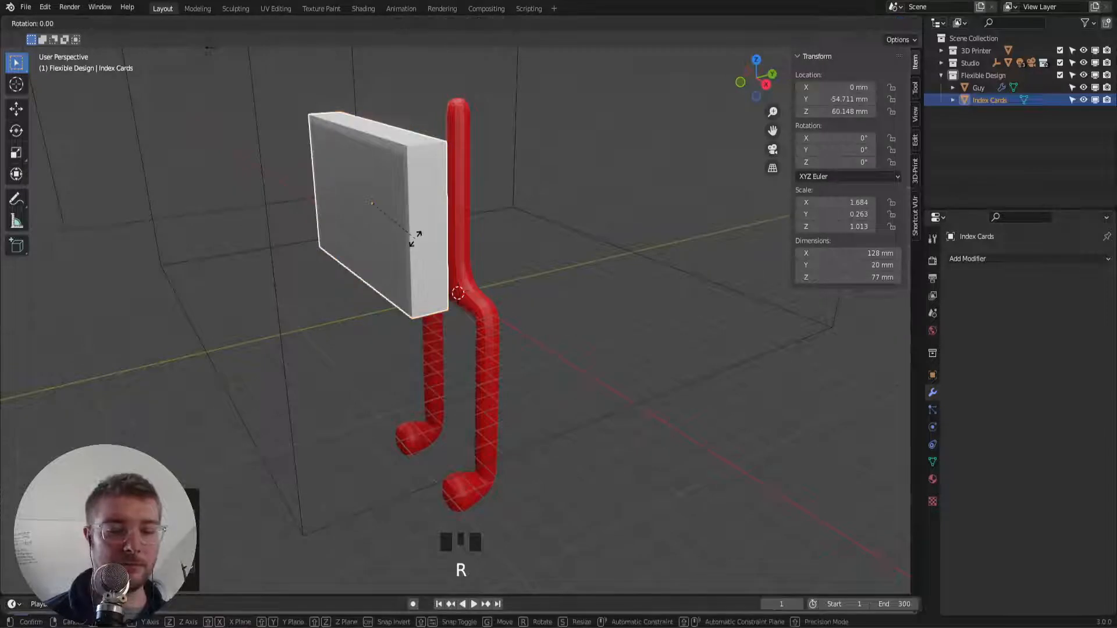
{"action": "key", "text": "x"}
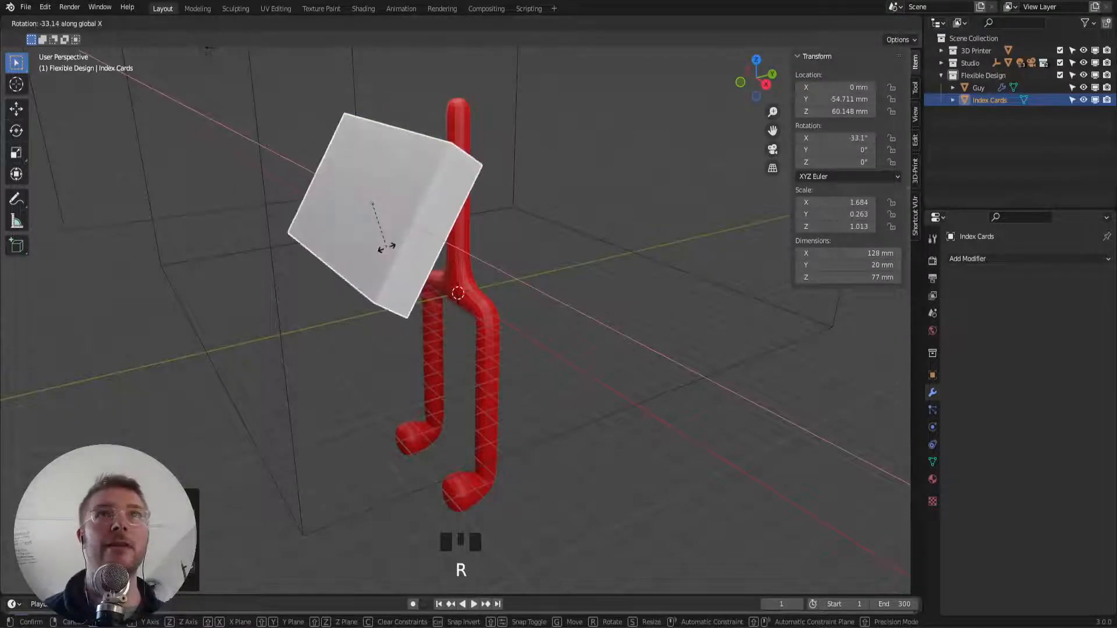
{"action": "left_click", "coordinate": [394, 257]}
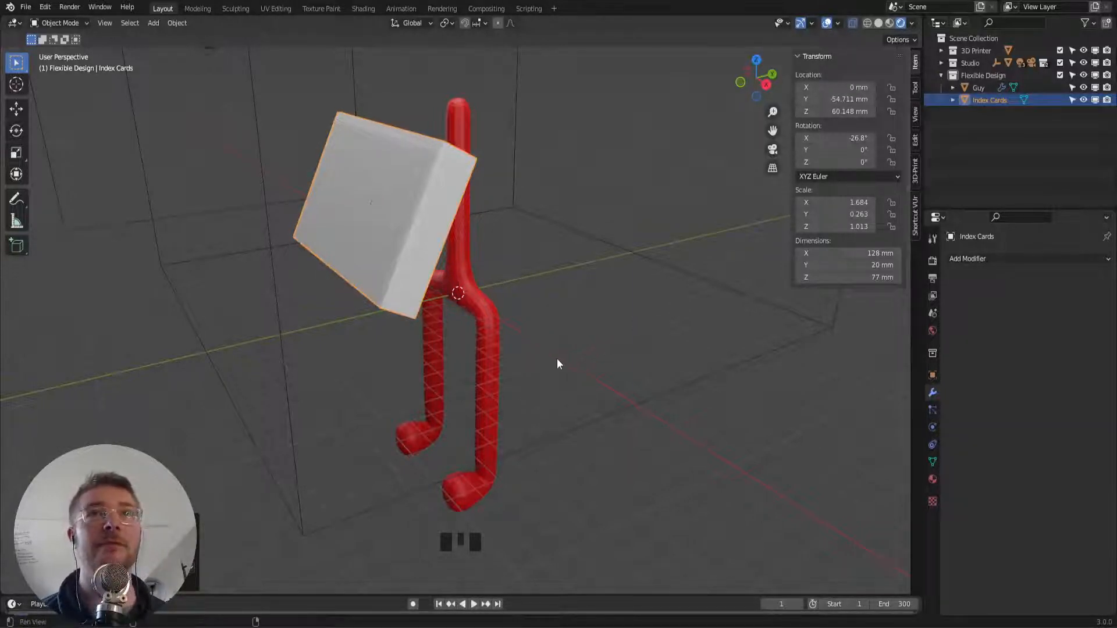
Select the Guy object and view it from the side beside the tilted index cards
{"action": "middle_click_drag", "start_coordinate": [555, 353], "coordinate": [555, 354], "text": "shift"}
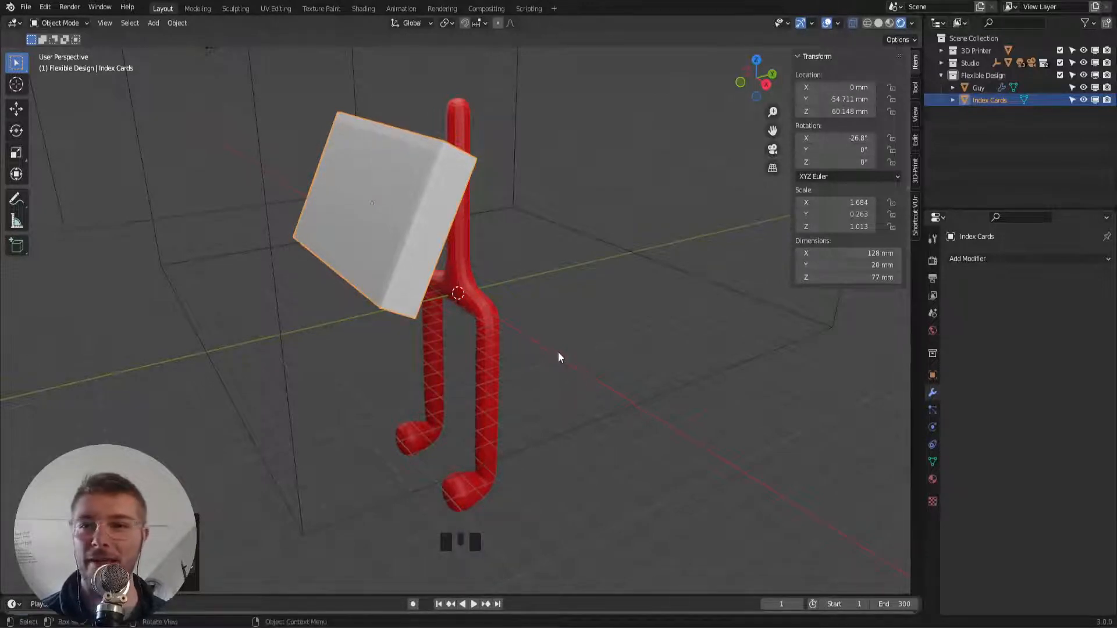
{"action": "middle_click_drag", "start_coordinate": [568, 462], "coordinate": [513, 419], "text": "shift"}
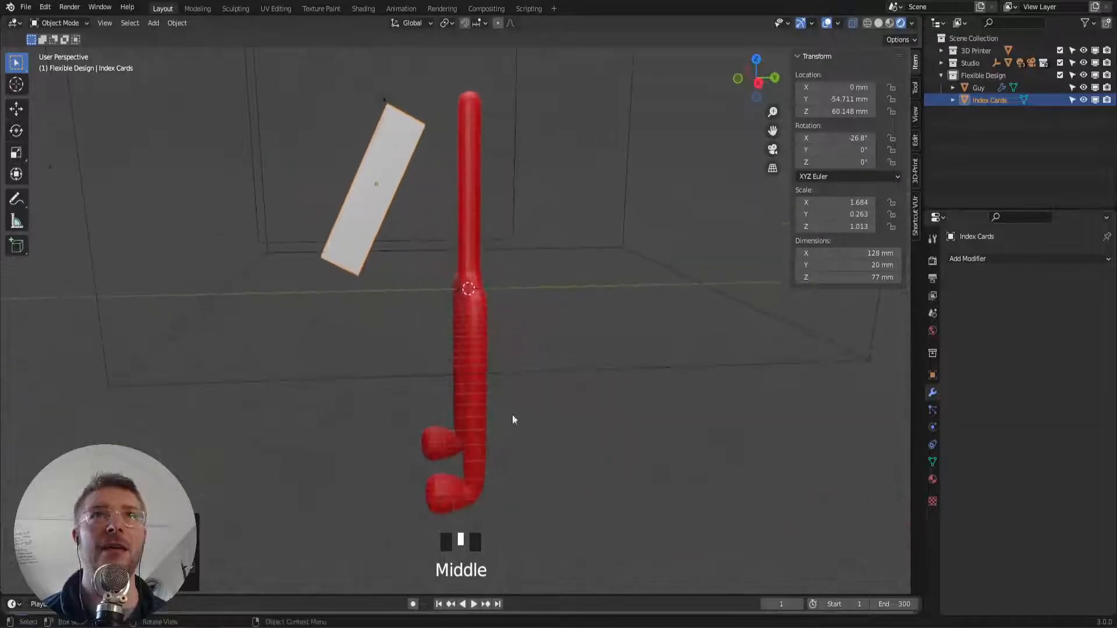
{"action": "left_click", "coordinate": [473, 262]}
{"action": "middle_click_drag", "start_coordinate": [456, 264], "coordinate": [489, 202]}
{"action": "left_click", "coordinate": [483, 137]}
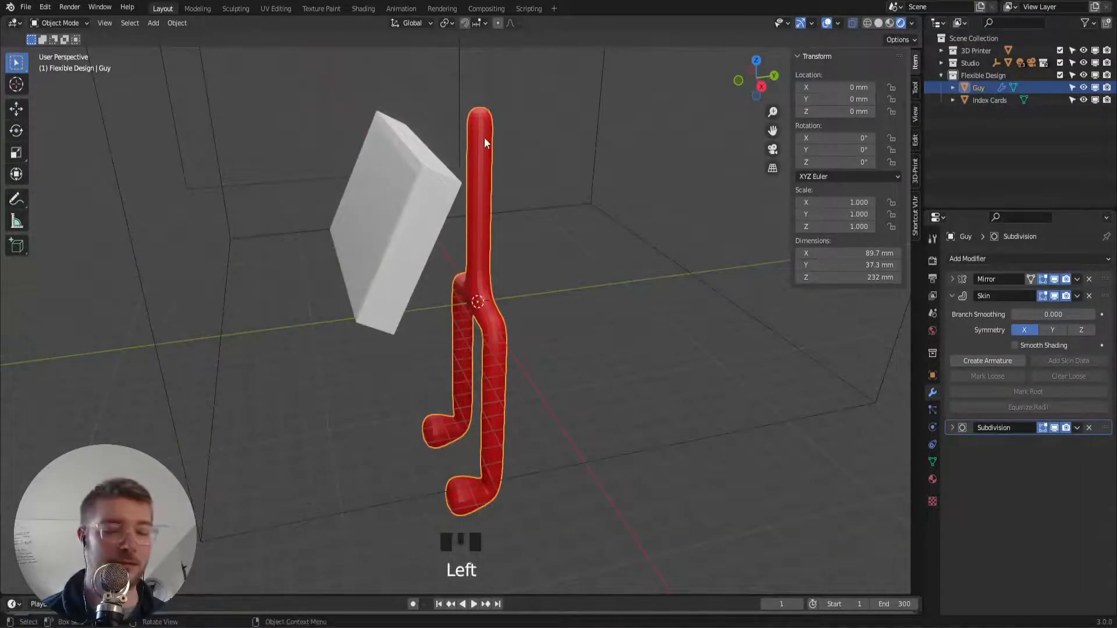
{"action": "key", "text": "alt+z"}
{"action": "left_click", "coordinate": [488, 151]}
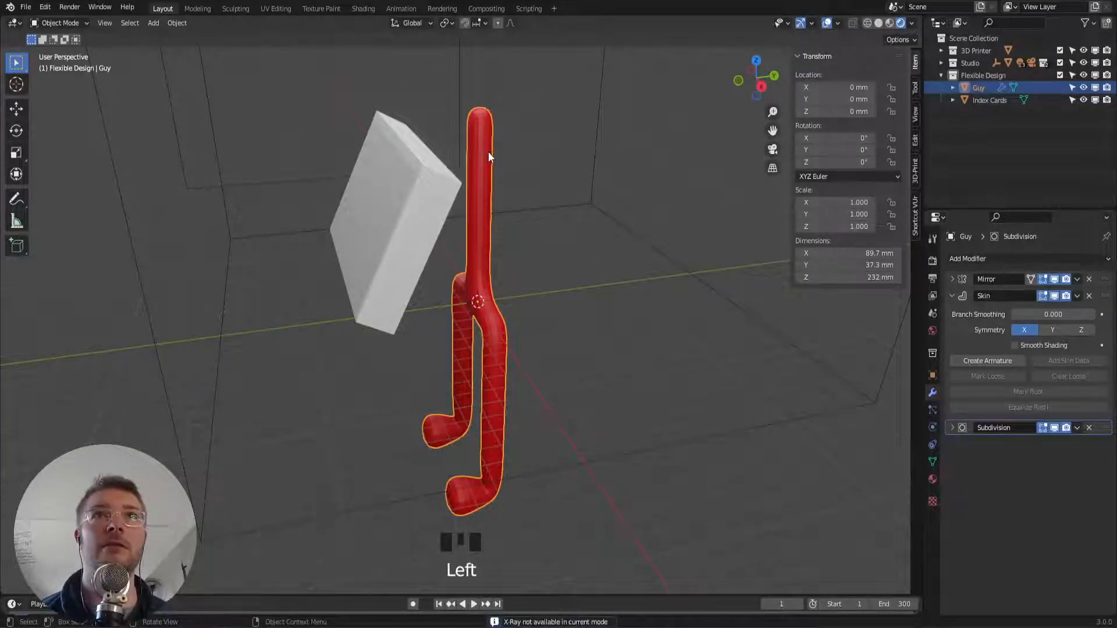
{"action": "key", "text": "shift+alt+z"}
{"action": "key", "text": "shift+alt+z"}
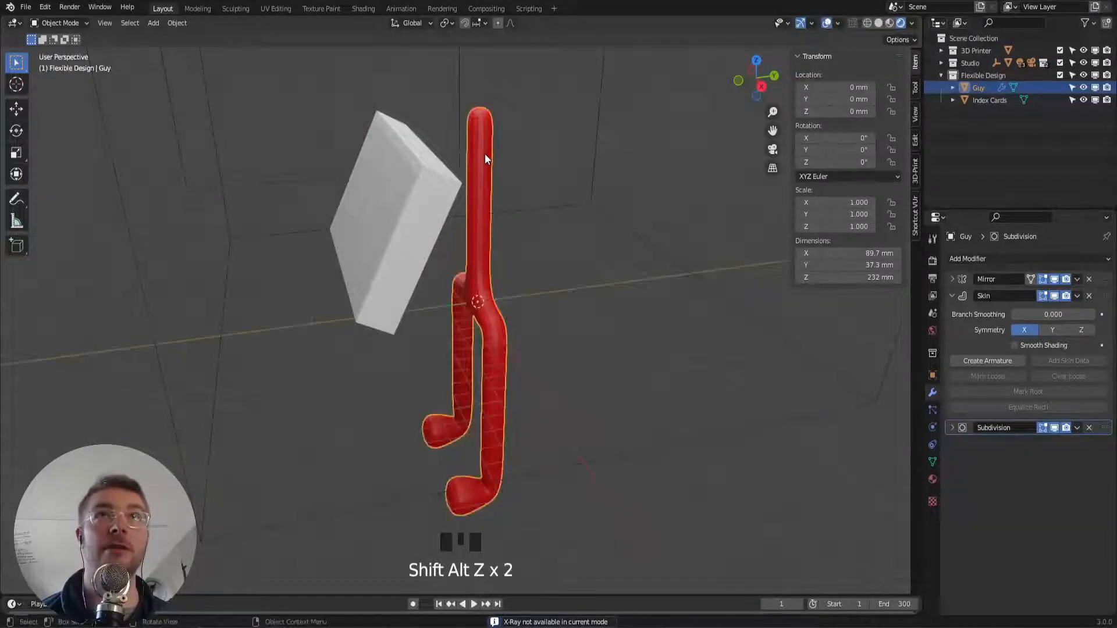
{"action": "key", "text": "shift+z"}
{"action": "key", "text": "z"}
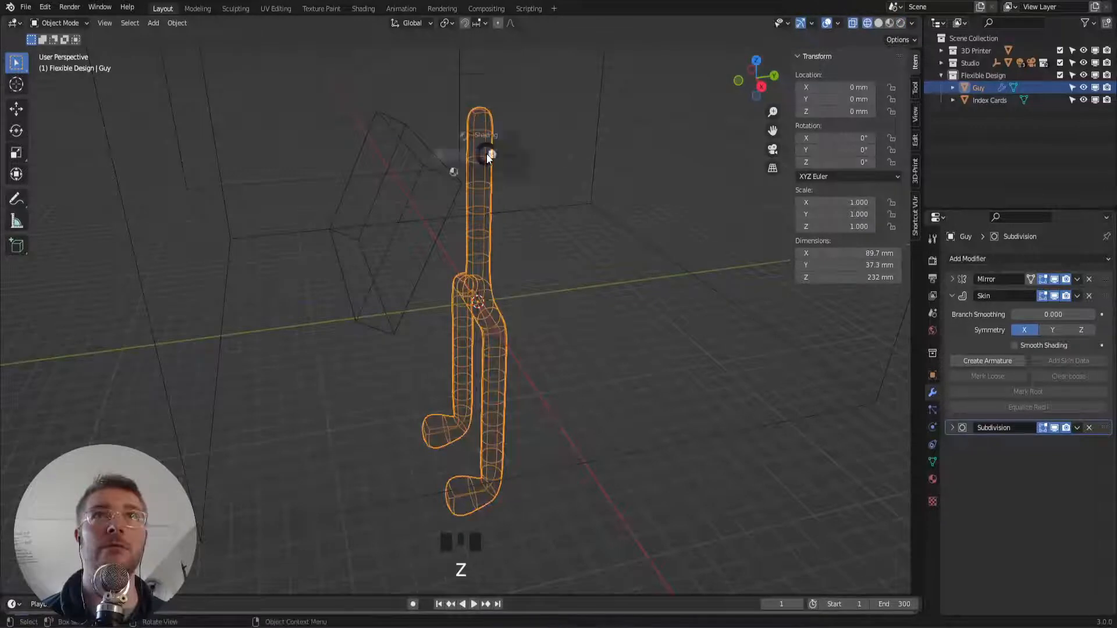
{"action": "key", "text": "z"}
{"action": "key", "text": "z"}
{"action": "key", "text": "z"}
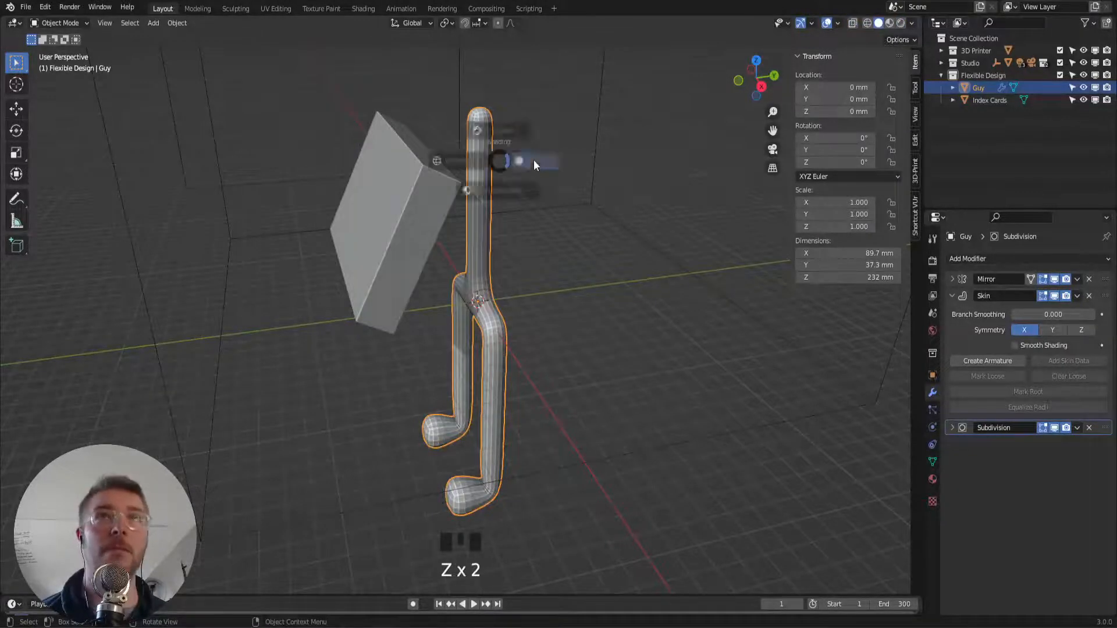
{"action": "left_click", "coordinate": [512, 78]}
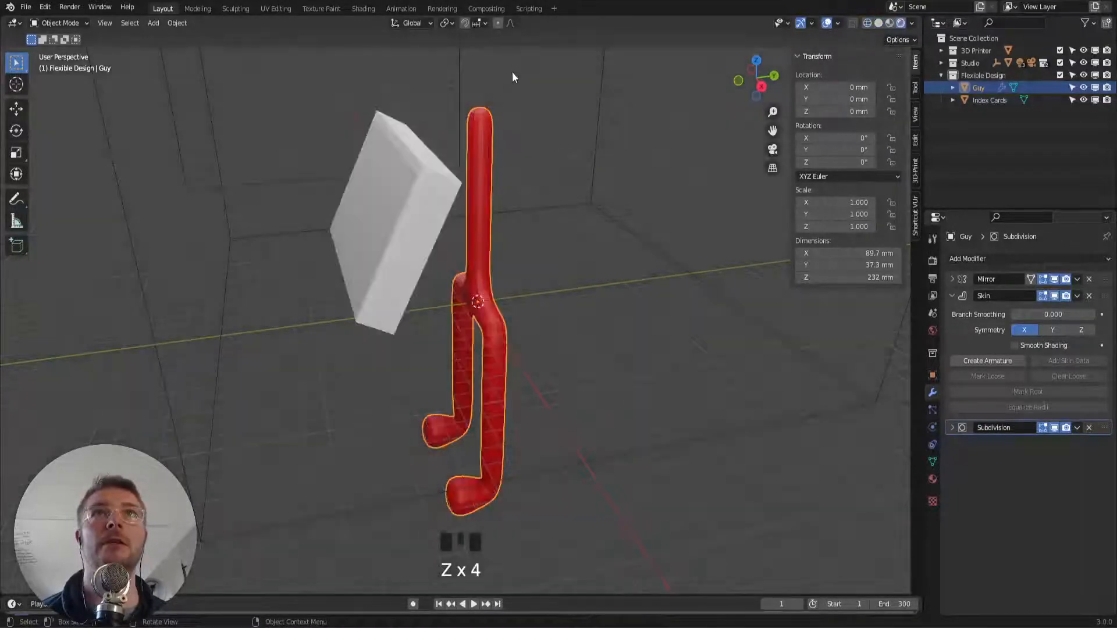
{"action": "key", "text": "alt+z"}
{"action": "left_click", "coordinate": [491, 205]}
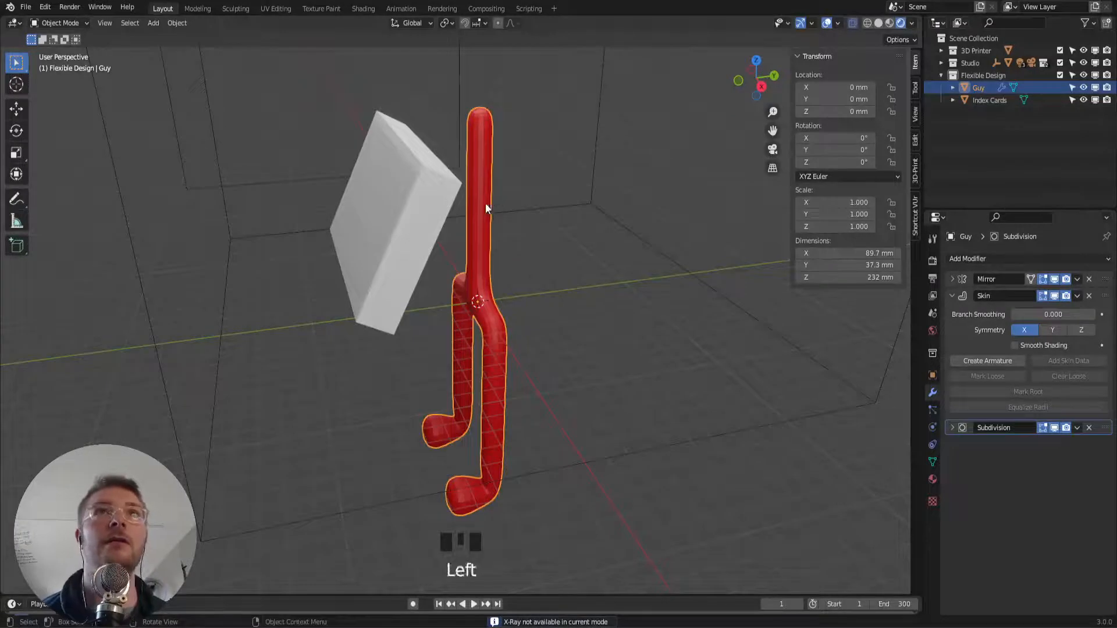
In Edit Mode, extrude the torso's top vertex along X and adjust it to about 43.9 mm to form the shoulders
{"action": "key", "text": "Tab"}
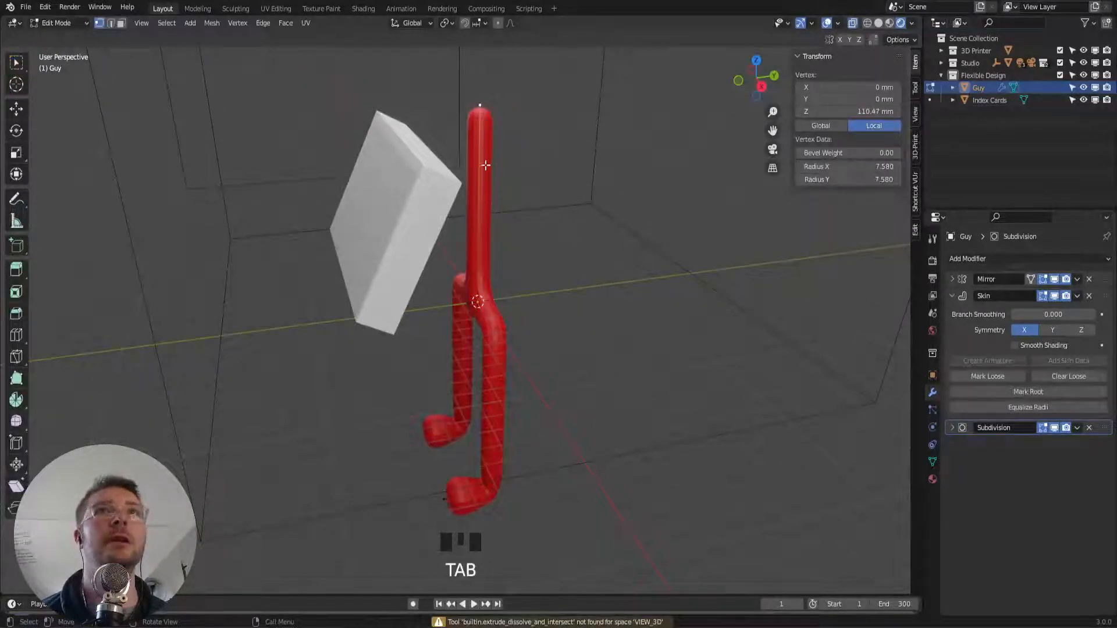
{"action": "key", "text": "e"}
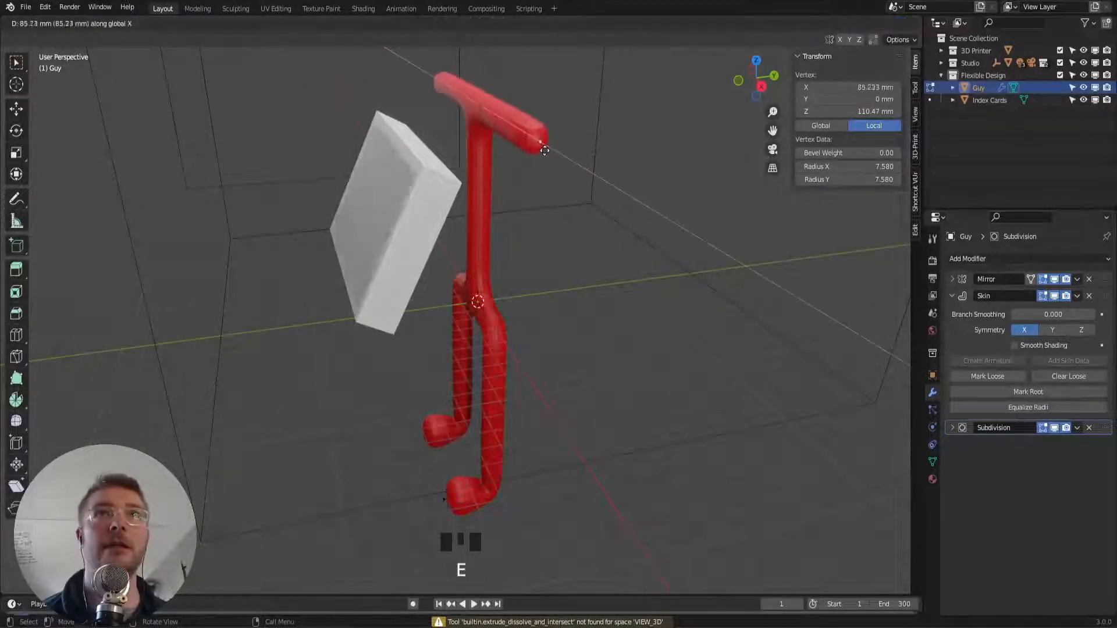
{"action": "left_click", "coordinate": [530, 150]}
{"action": "middle_click_drag", "start_coordinate": [513, 162], "coordinate": [614, 155]}
{"action": "key", "text": "g"}
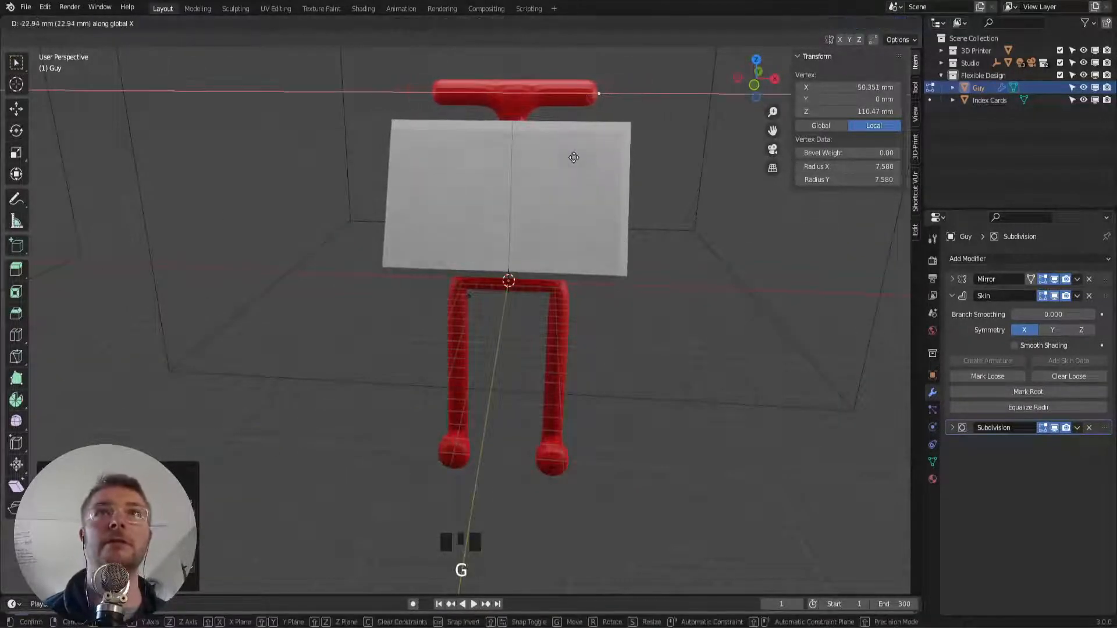
{"action": "left_click", "coordinate": [562, 158]}
Extrude the arm outward from the shoulder end in two segments, about 42 mm with Y locked and about 52 mm along X
{"action": "key", "text": "e"}
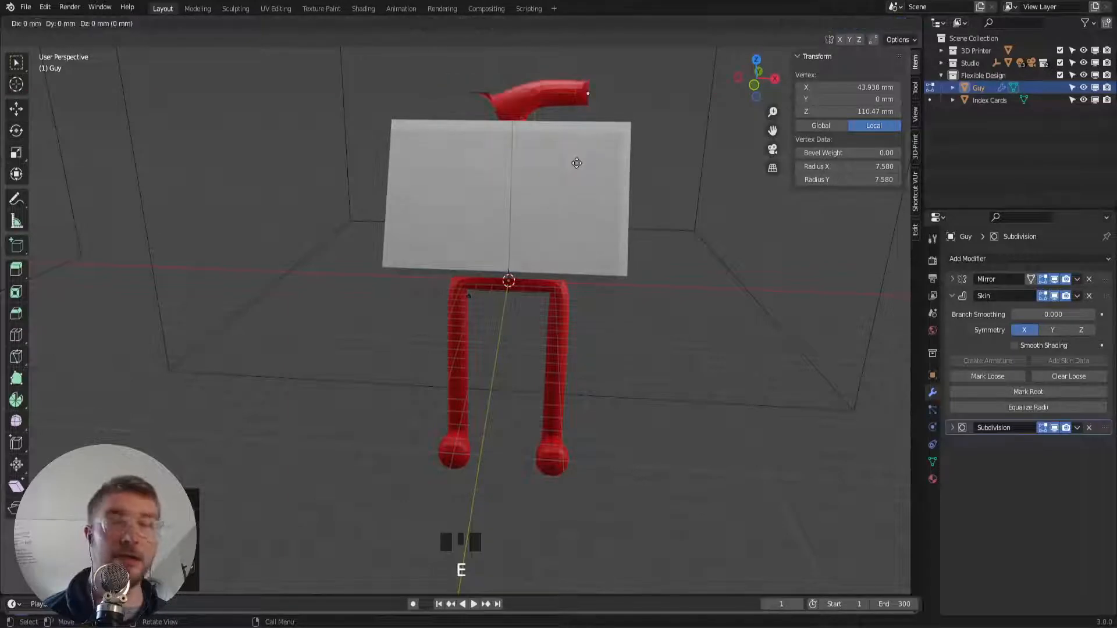
{"action": "key", "text": "shift+y"}
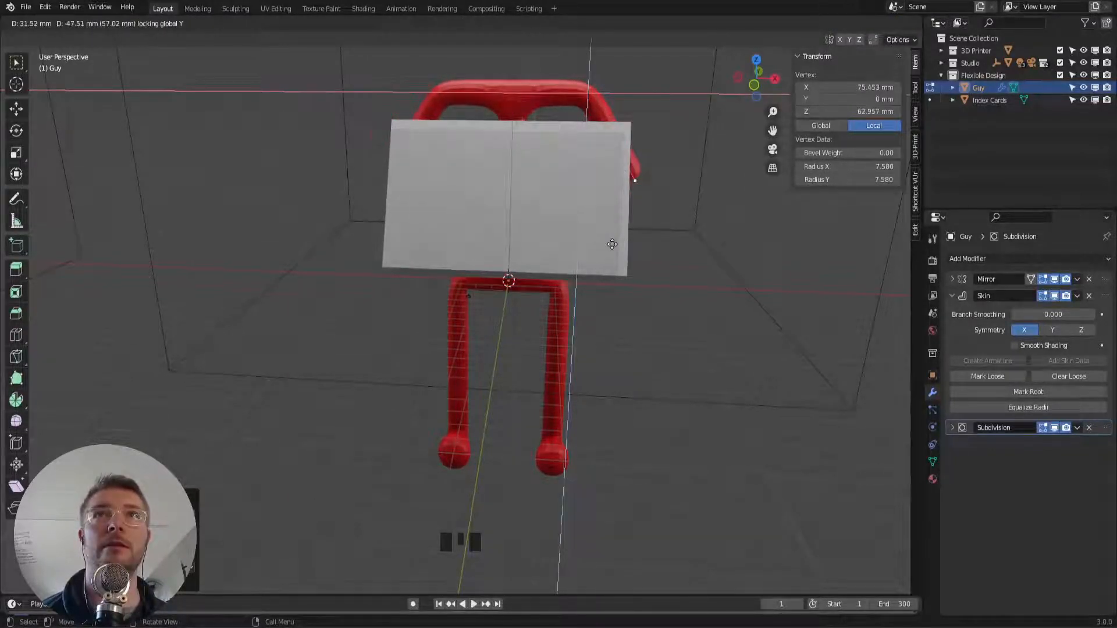
{"action": "left_click", "coordinate": [644, 162]}
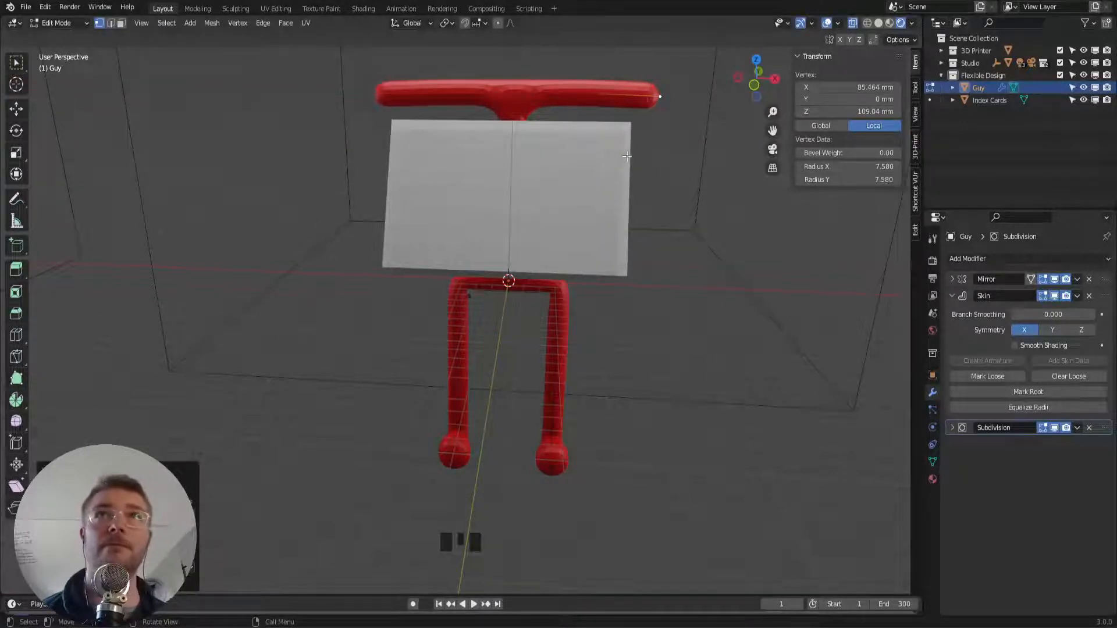
{"action": "key", "text": "e"}
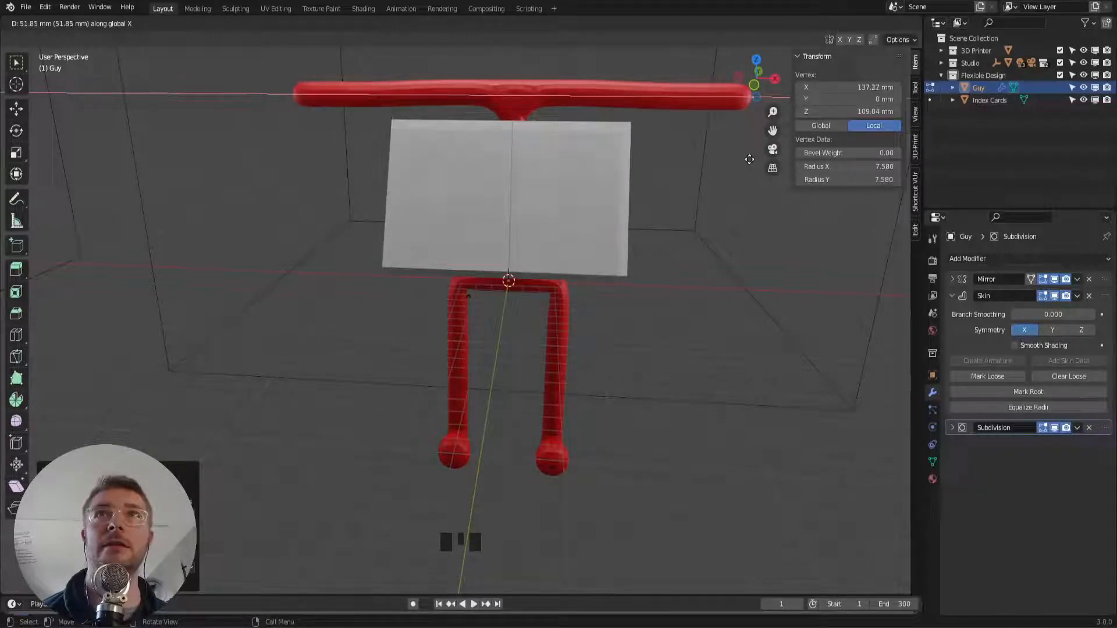
{"action": "left_click", "coordinate": [749, 159]}
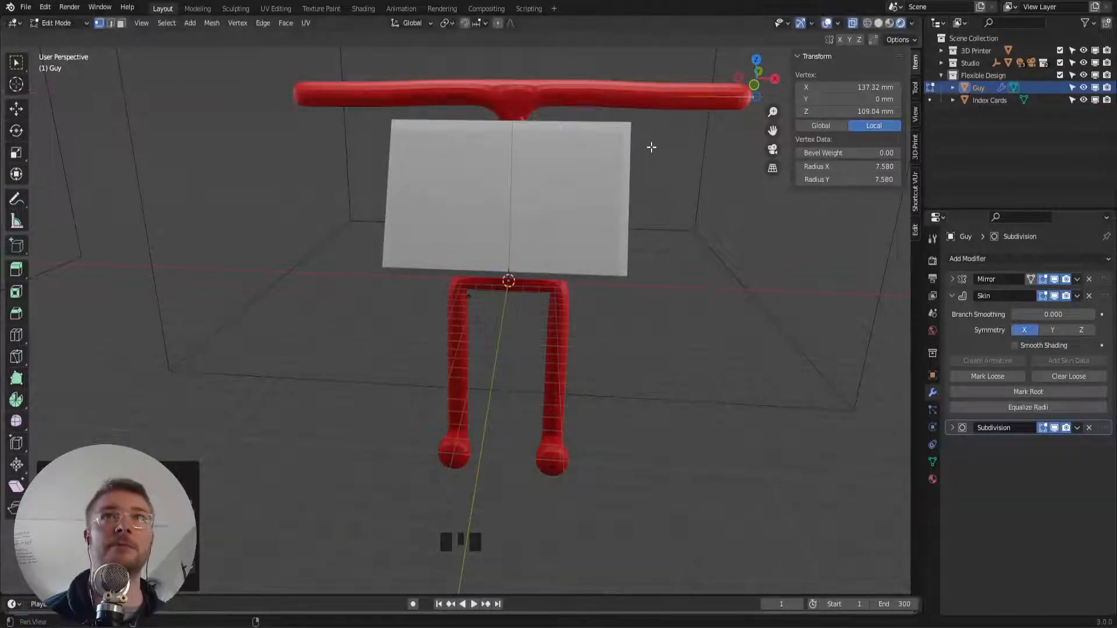
Save the file, then extrude the neck upward from the torso's top vertex in two segments, to Z about 133 mm and 141.4 mm
{"action": "middle_click_drag", "start_coordinate": [651, 147], "coordinate": [461, 213], "text": "shift"}
{"action": "scroll", "coordinate": [544, 248], "scroll_direction": "up", "scroll_amount": 2}
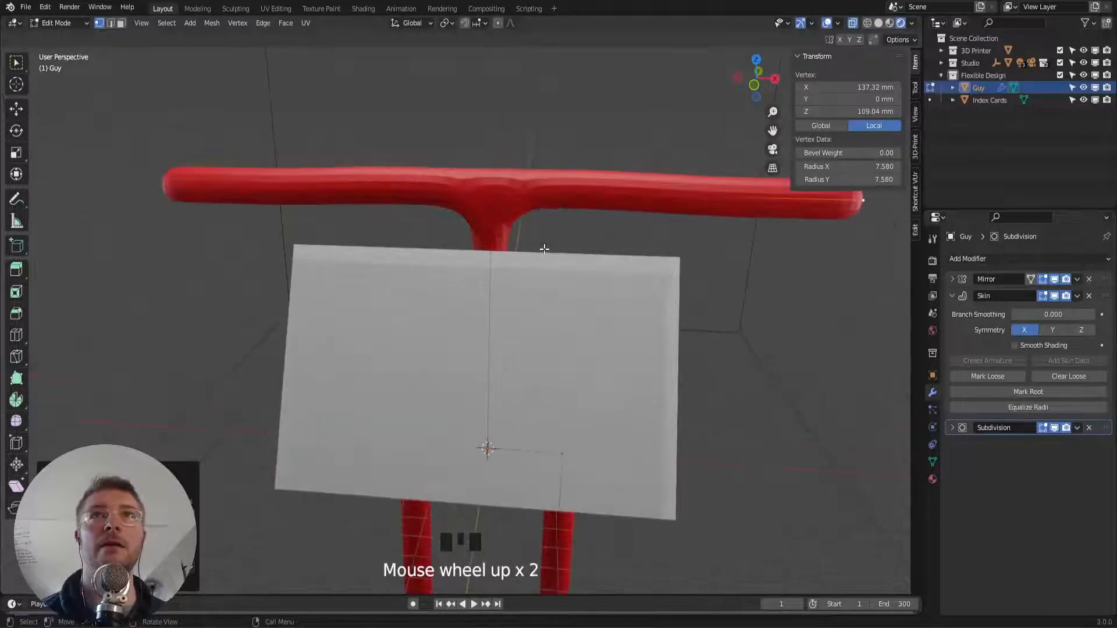
{"action": "middle_click_drag", "start_coordinate": [544, 249], "coordinate": [456, 379], "text": "shift"}
{"action": "key", "text": "ctrl+s"}
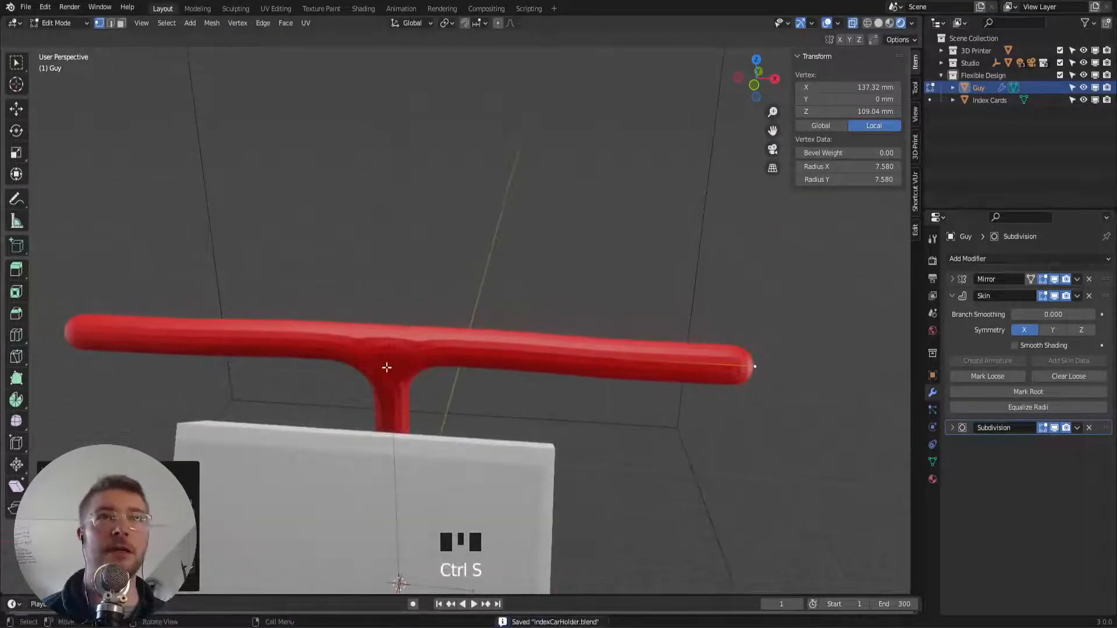
{"action": "key", "text": "e"}
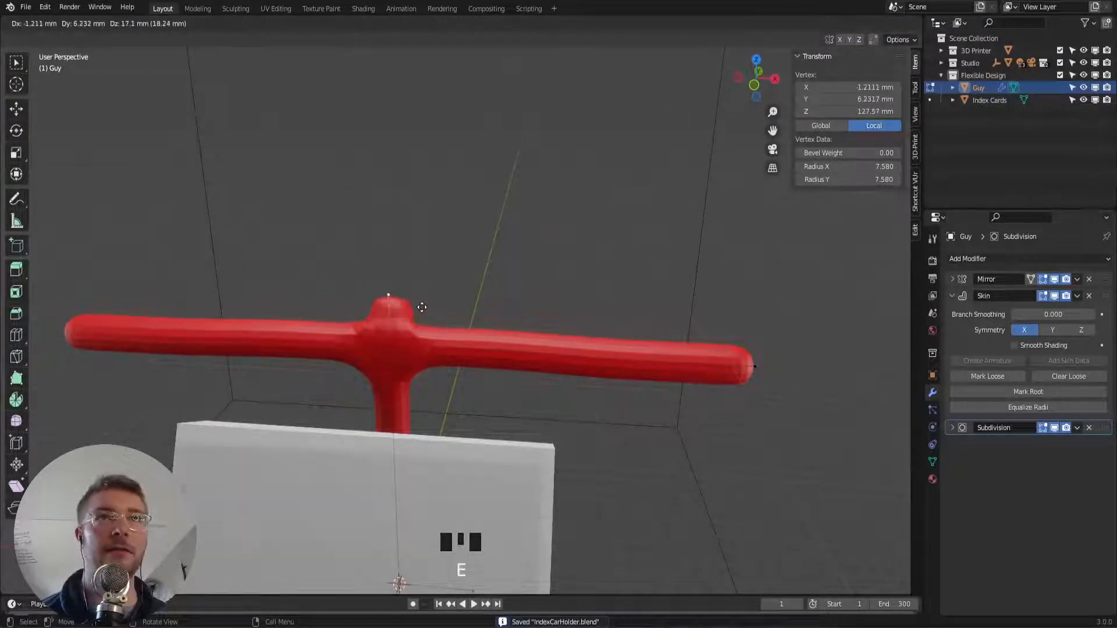
{"action": "left_click", "coordinate": [423, 299]}
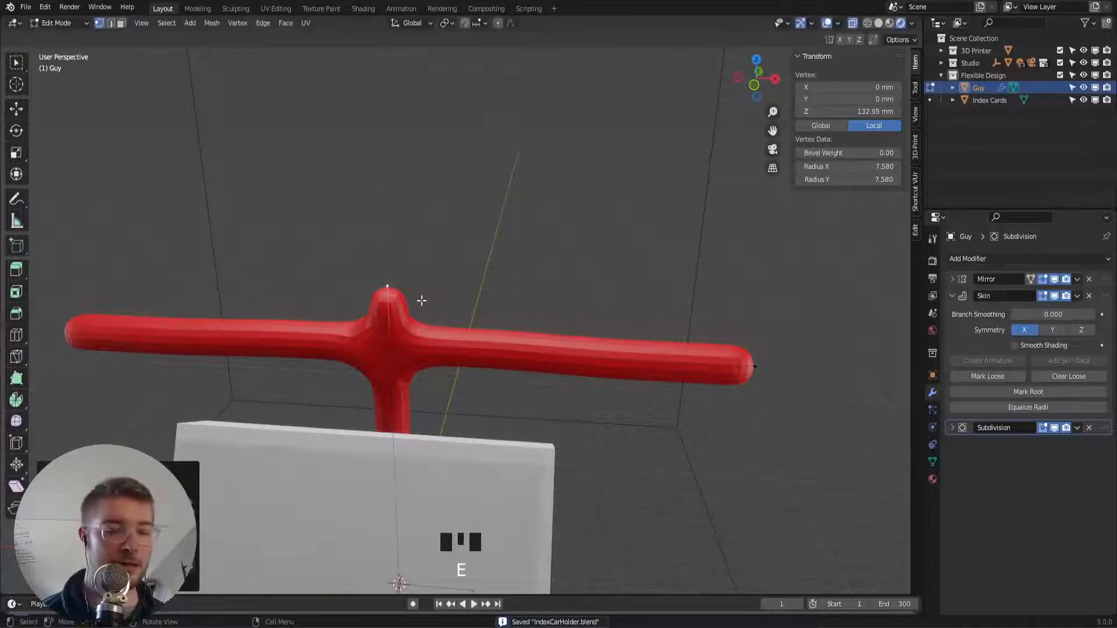
{"action": "key", "text": "e"}
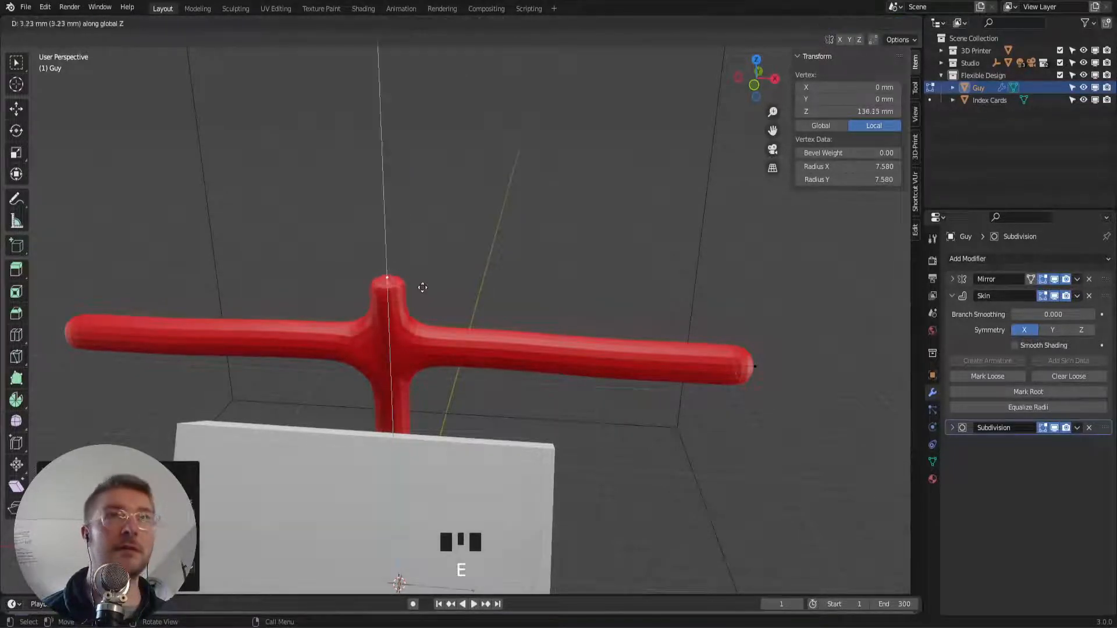
{"action": "left_click", "coordinate": [422, 278]}
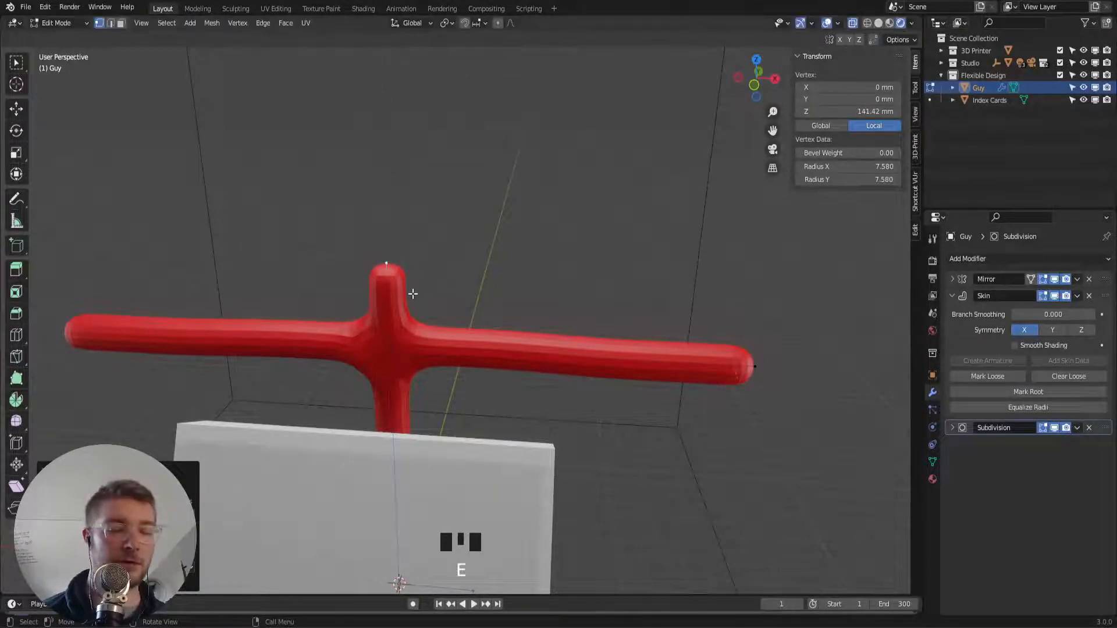
Extrude the head upward from the neck's top vertex along Z in two segments, about 42 mm and about 15 mm
{"action": "key", "text": "e"}
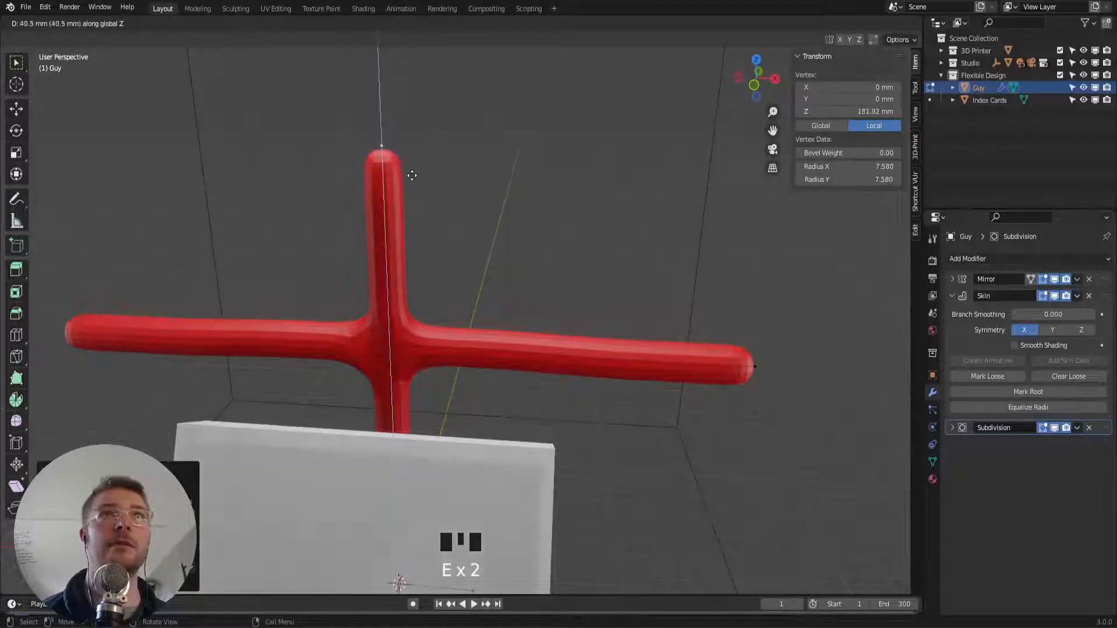
{"action": "left_click", "coordinate": [413, 172]}
{"action": "key", "text": "e"}
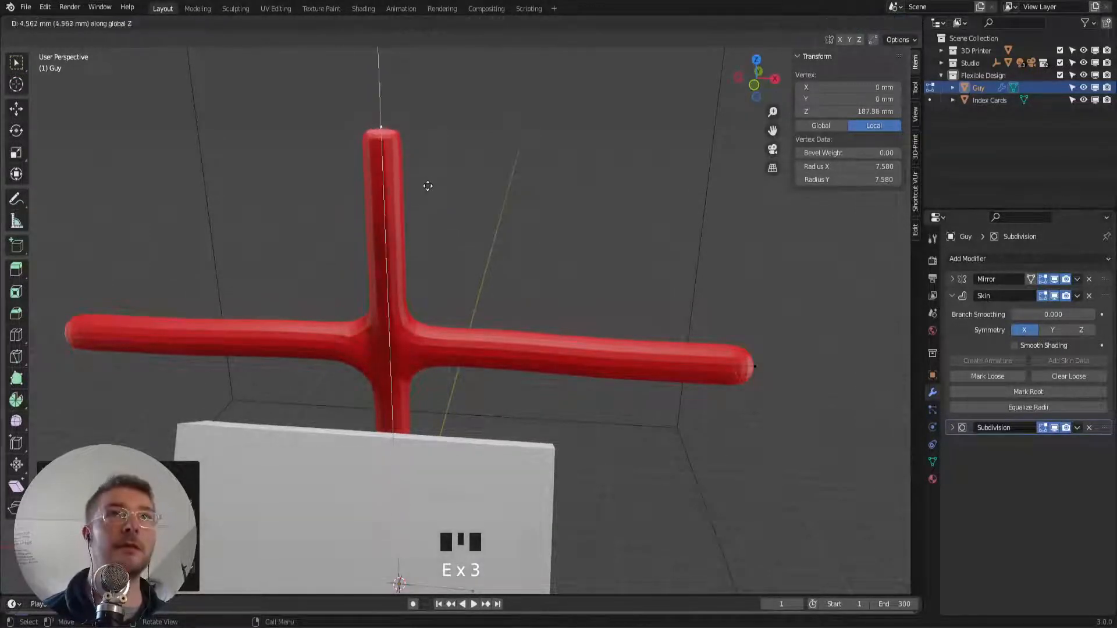
{"action": "left_click", "coordinate": [409, 155]}
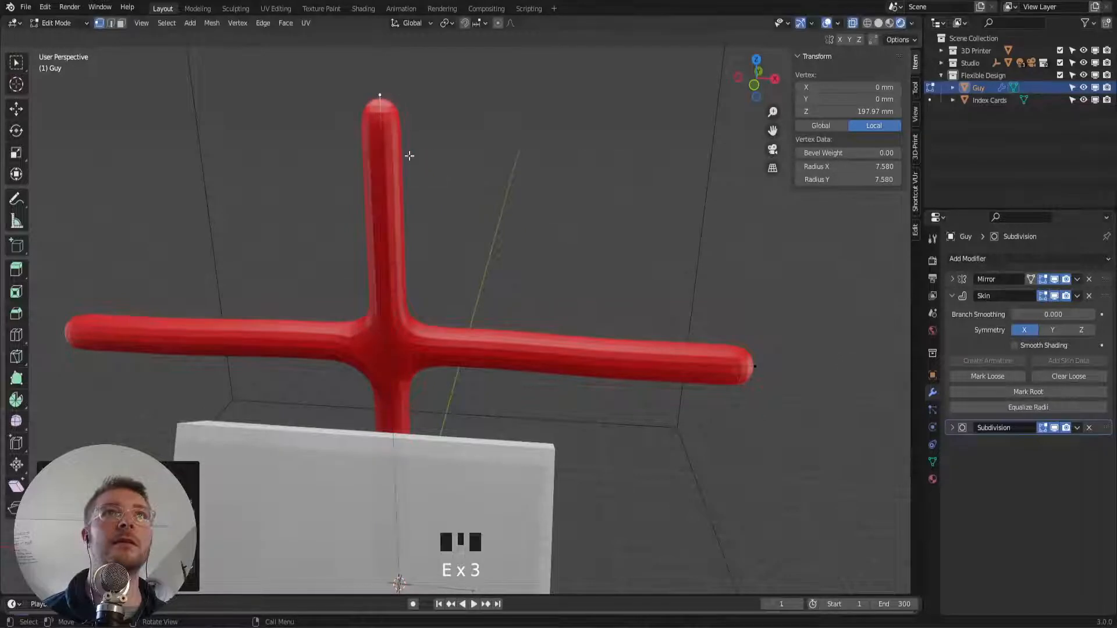
Enlarge the skin radius of the head's lower and middle vertices to about 36.7 to form a round head
{"action": "left_click", "coordinate": [388, 262], "text": "shift"}
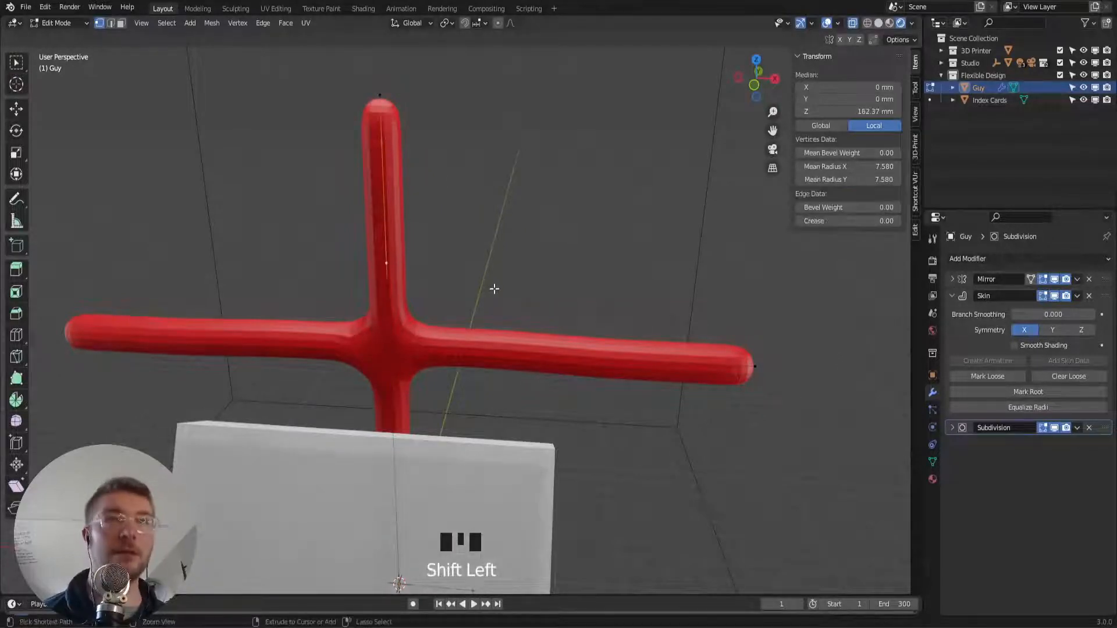
{"action": "key", "text": "ctrl+a"}
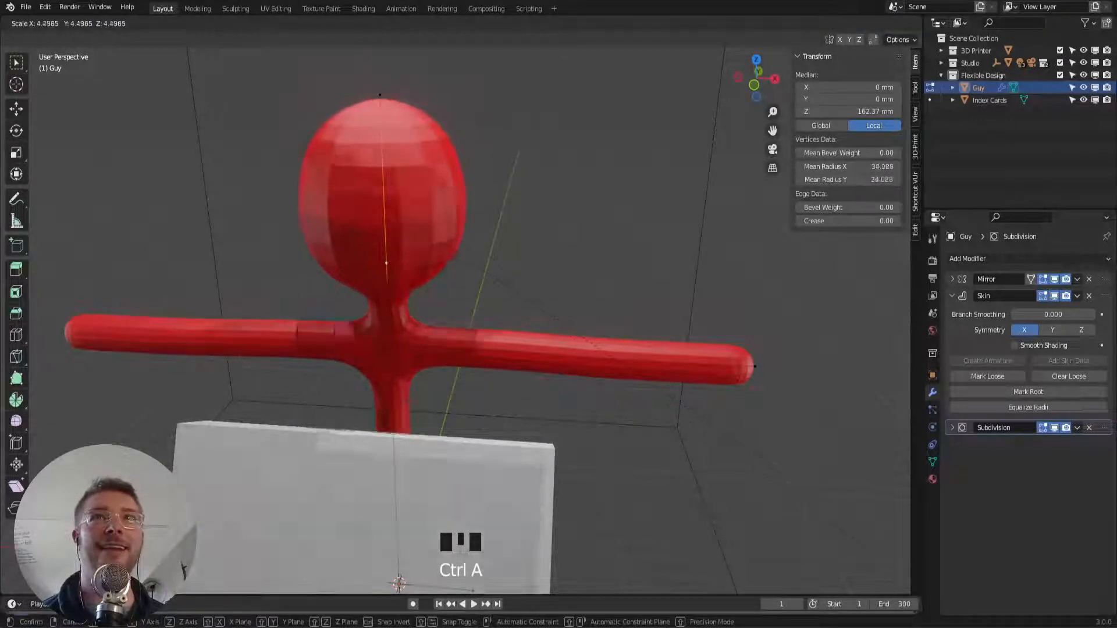
{"action": "left_click", "coordinate": [6, 583]}
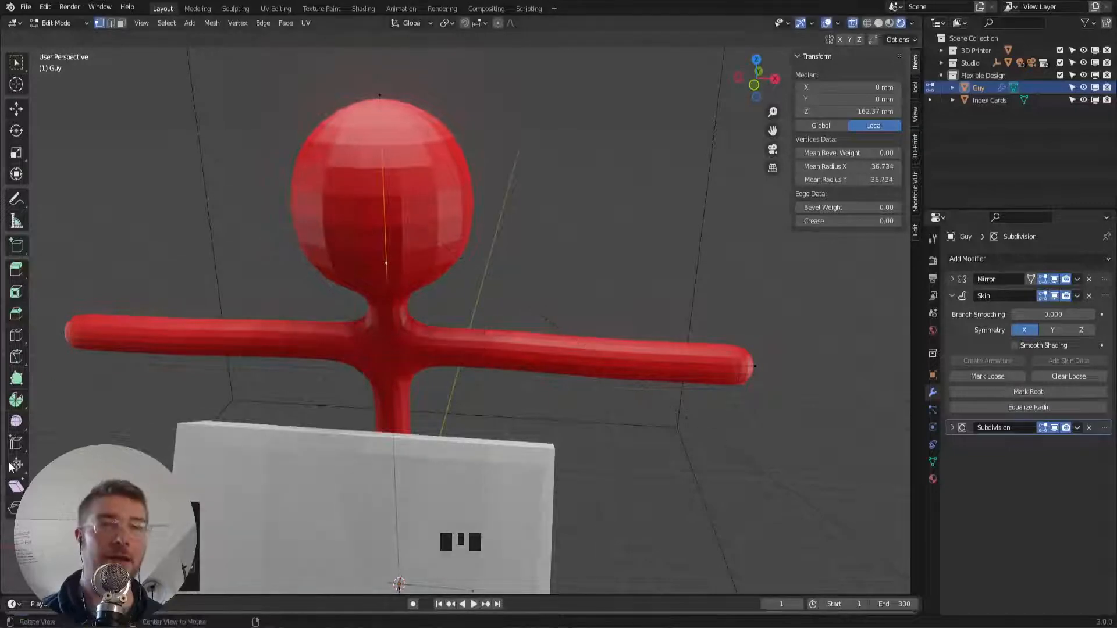
Select the arm's end vertex and switch to the front view of the figure
{"action": "middle_click_drag", "start_coordinate": [763, 375], "coordinate": [632, 352]}
{"action": "middle_click_drag", "start_coordinate": [534, 376], "coordinate": [735, 381], "text": "shift"}
{"action": "left_click", "coordinate": [657, 401]}
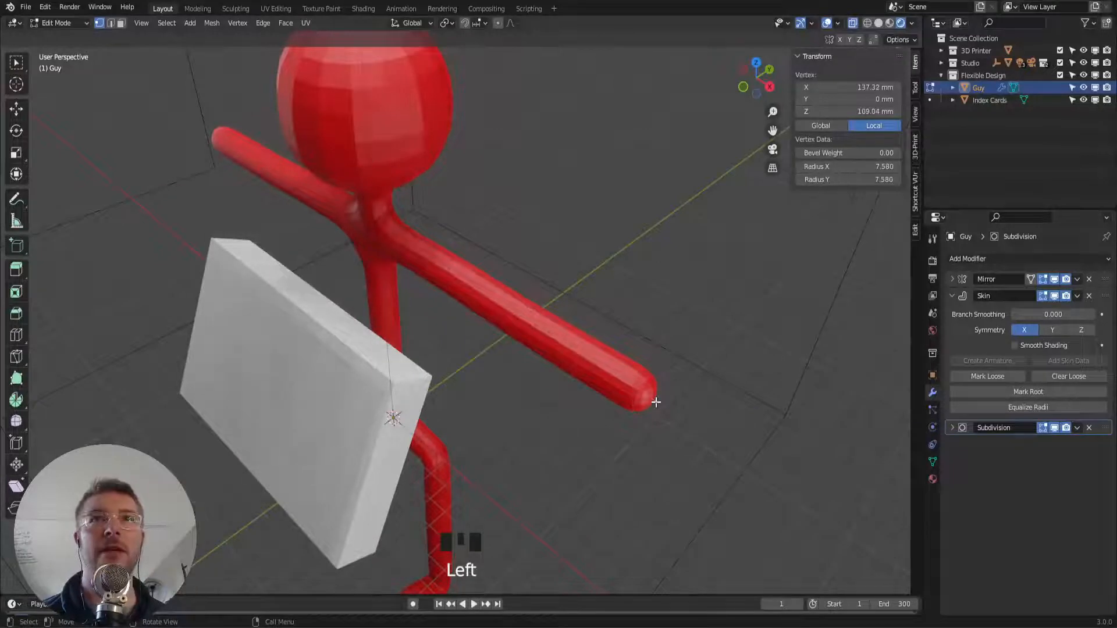
{"action": "middle_click_drag", "start_coordinate": [655, 399], "coordinate": [710, 411]}
{"action": "scroll", "coordinate": [713, 412], "scroll_direction": "down", "scroll_amount": 2}
{"action": "key", "text": "KP_1"}
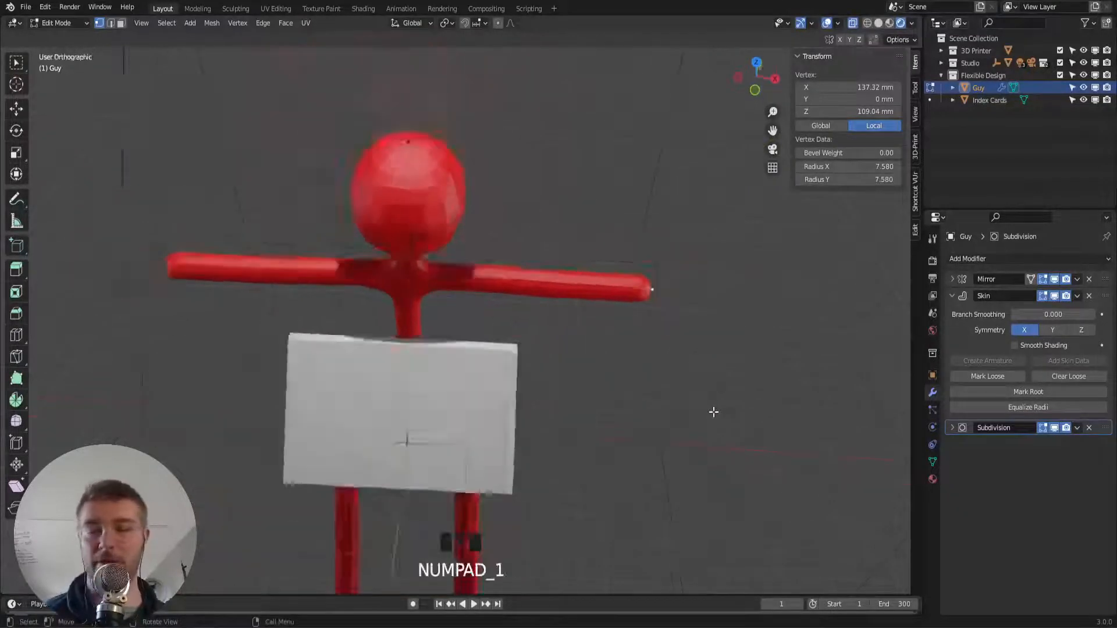
{"action": "middle_click_drag", "start_coordinate": [483, 351], "coordinate": [524, 349], "text": "shift"}
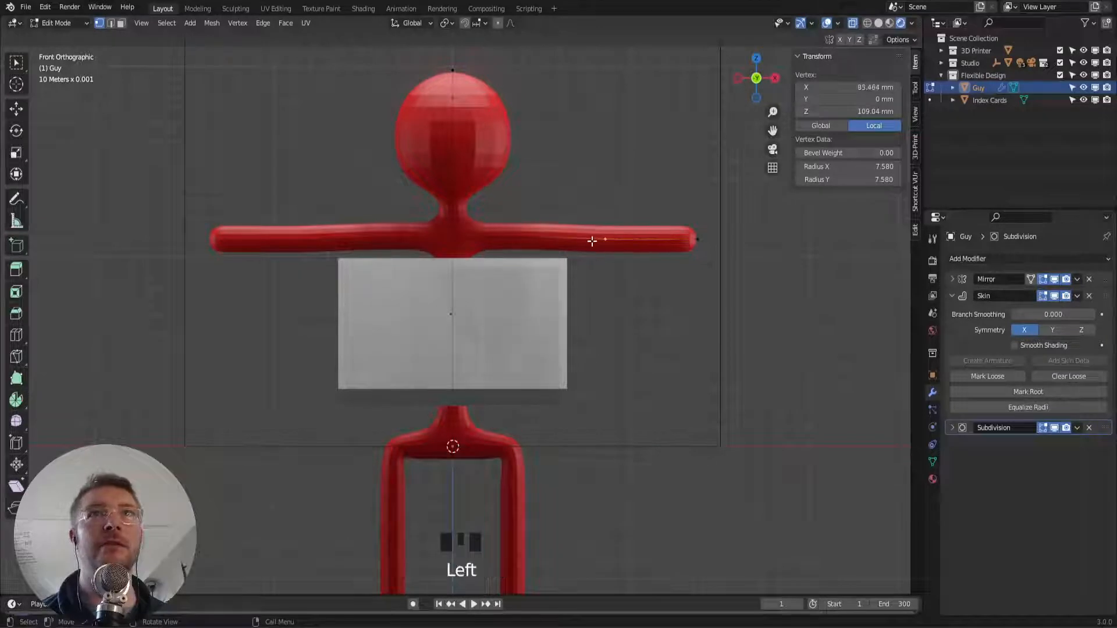
Try dissolving the arm's elbow vertex and moving the arm's end inward along X, and undo the dissolve
{"action": "key", "text": "x"}
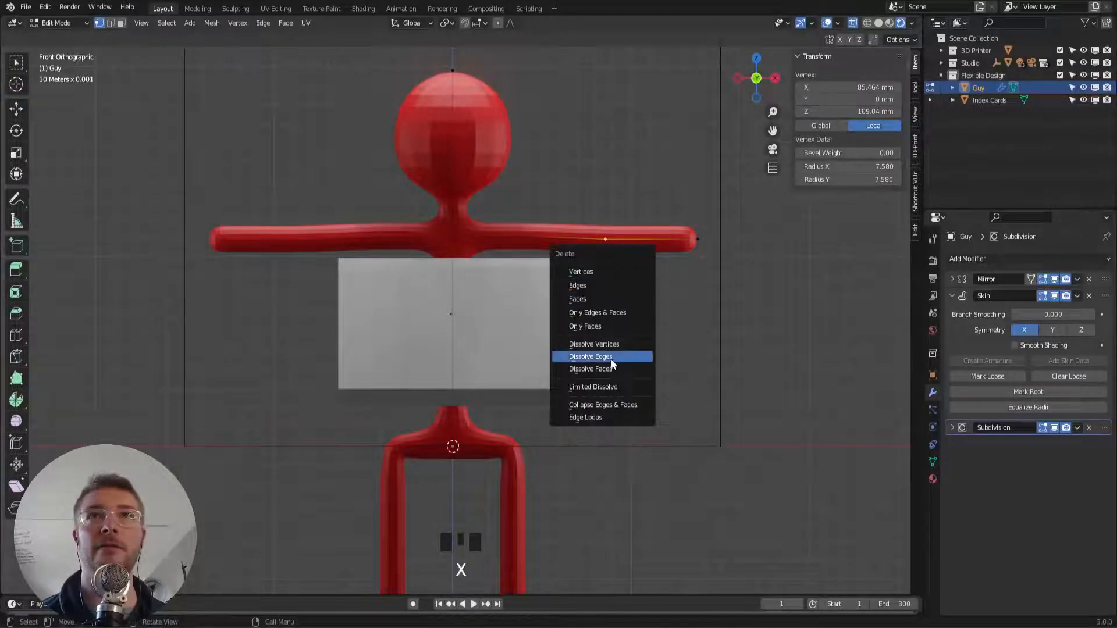
{"action": "left_click", "coordinate": [609, 343]}
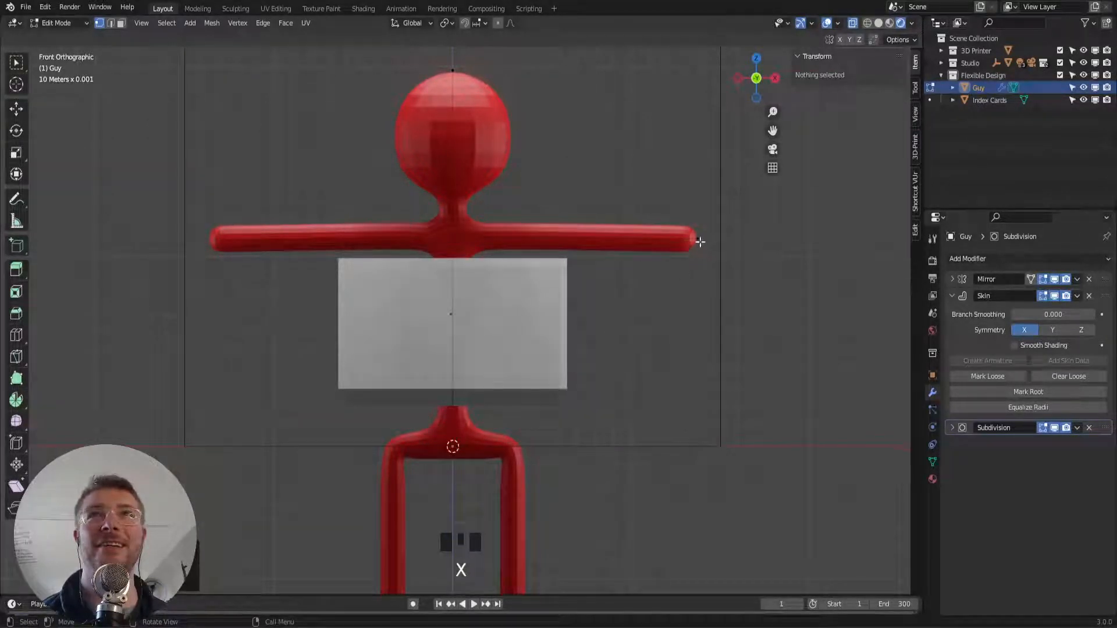
{"action": "left_click", "coordinate": [700, 242]}
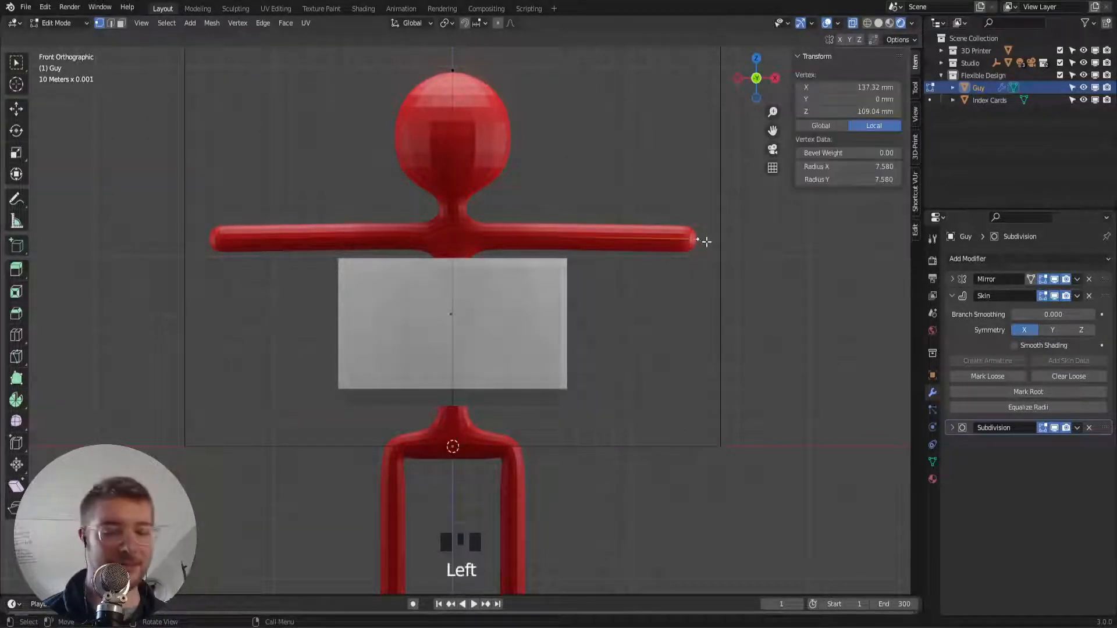
{"action": "key", "text": "g"}
{"action": "key", "text": "x"}
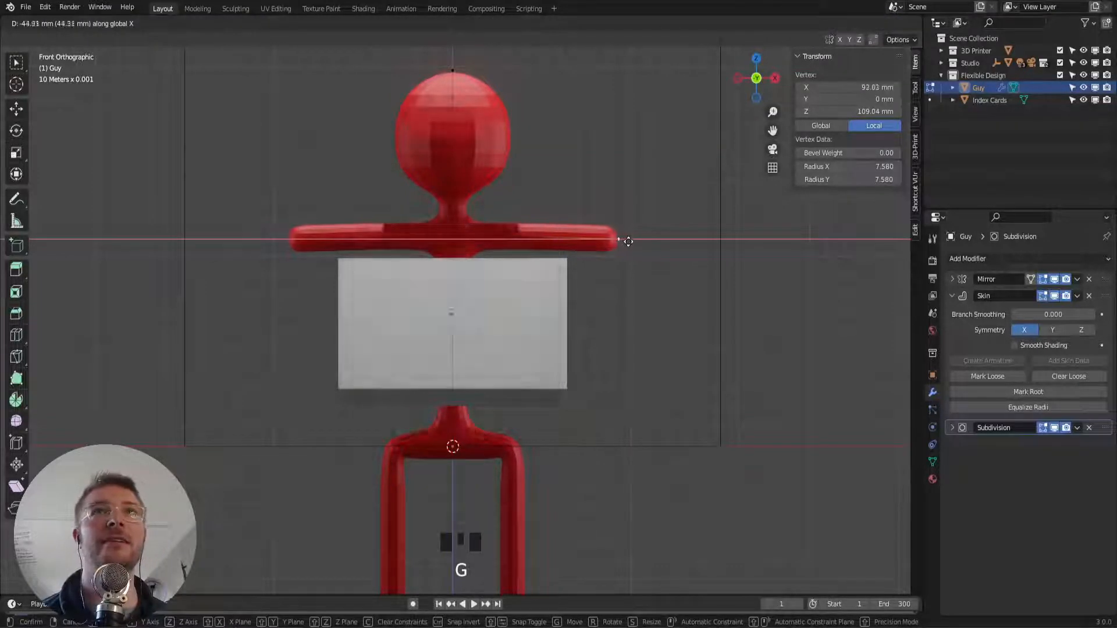
{"action": "right_click", "coordinate": [652, 261]}
{"action": "key", "text": "ctrl+z"}
{"action": "key", "text": "ctrl+z"}
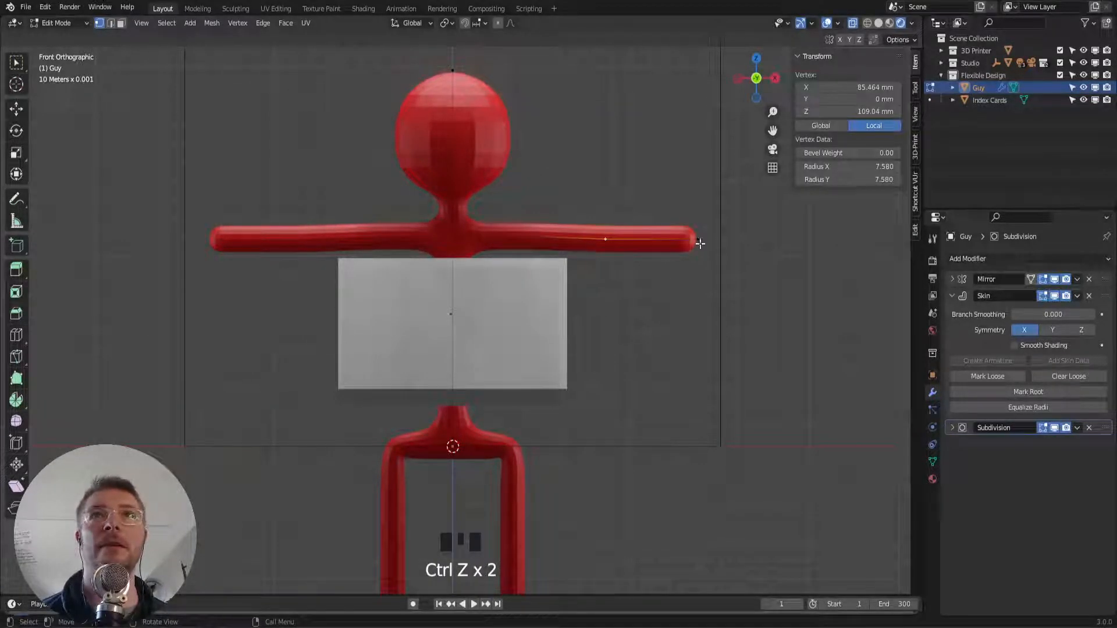
Lower the arm's elbow vertex about 10.8 mm along Z to bend the arms, and save the file
{"action": "left_click", "coordinate": [695, 240]}
{"action": "left_click", "coordinate": [614, 241]}
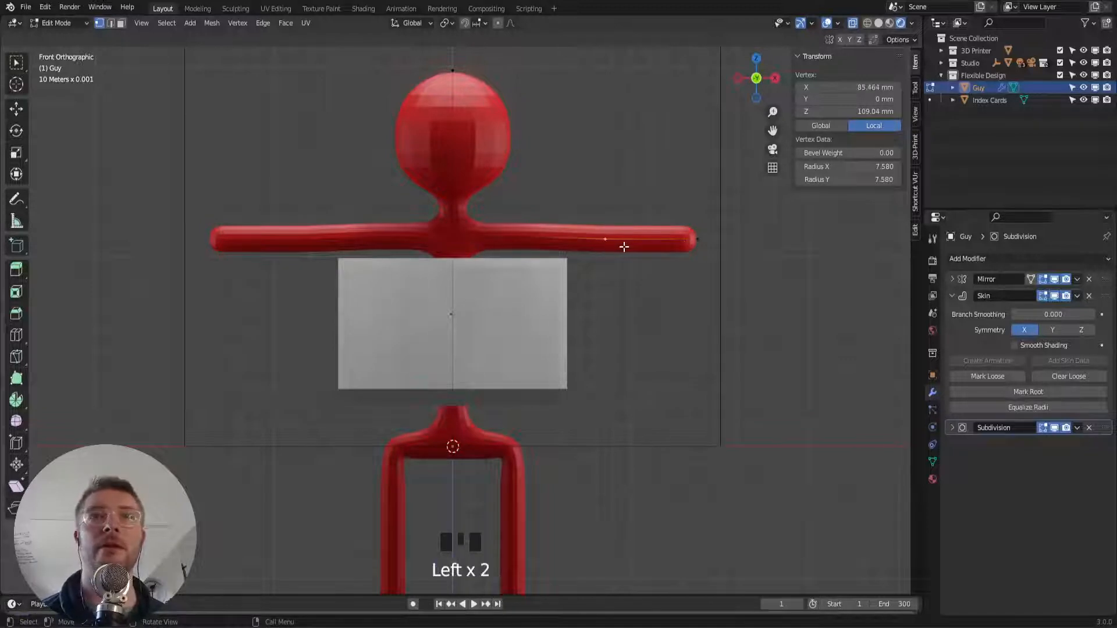
{"action": "key", "text": "g"}
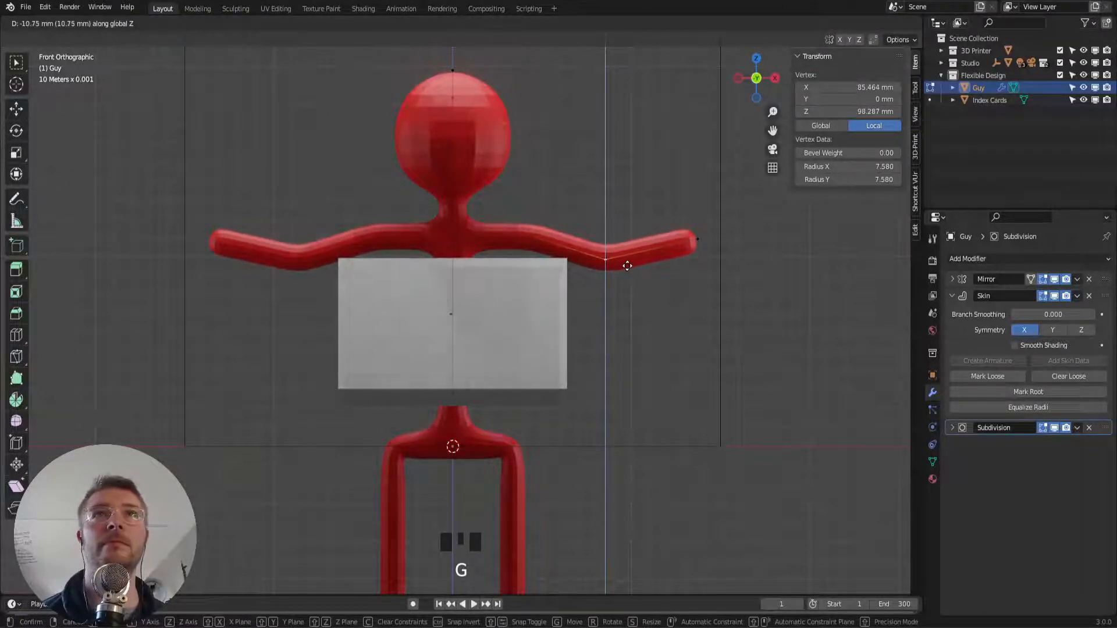
{"action": "left_click", "coordinate": [627, 266]}
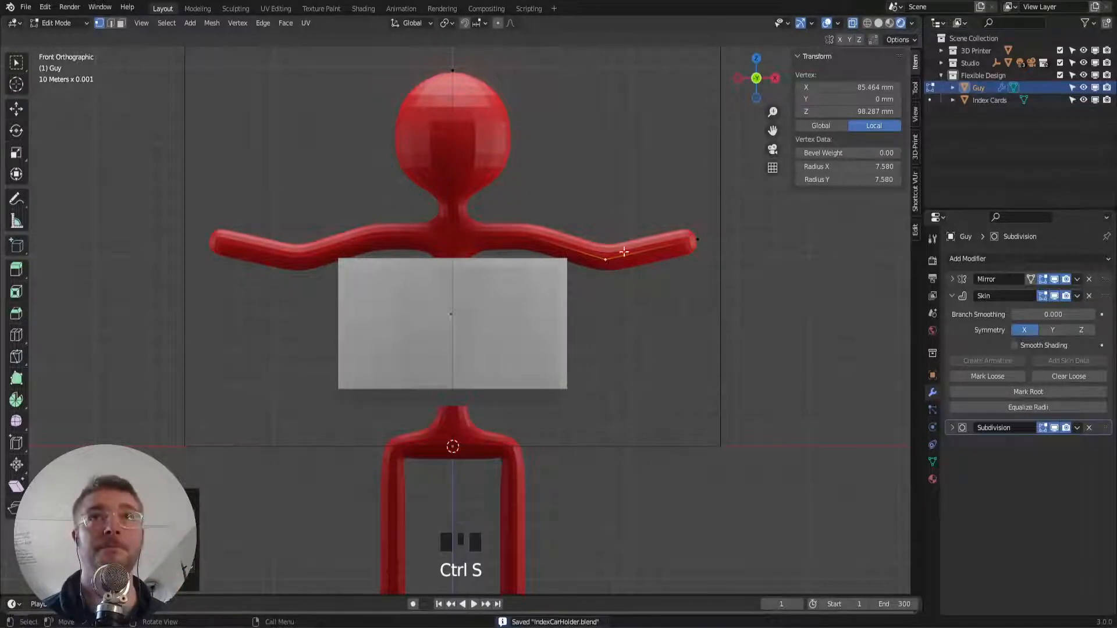
Return to Object Mode and scale the Guy object down uniformly to about 0.606
{"action": "middle_click_drag", "start_coordinate": [624, 251], "coordinate": [601, 268], "text": "shift"}
{"action": "scroll", "coordinate": [546, 280], "scroll_direction": "down", "scroll_amount": 2}
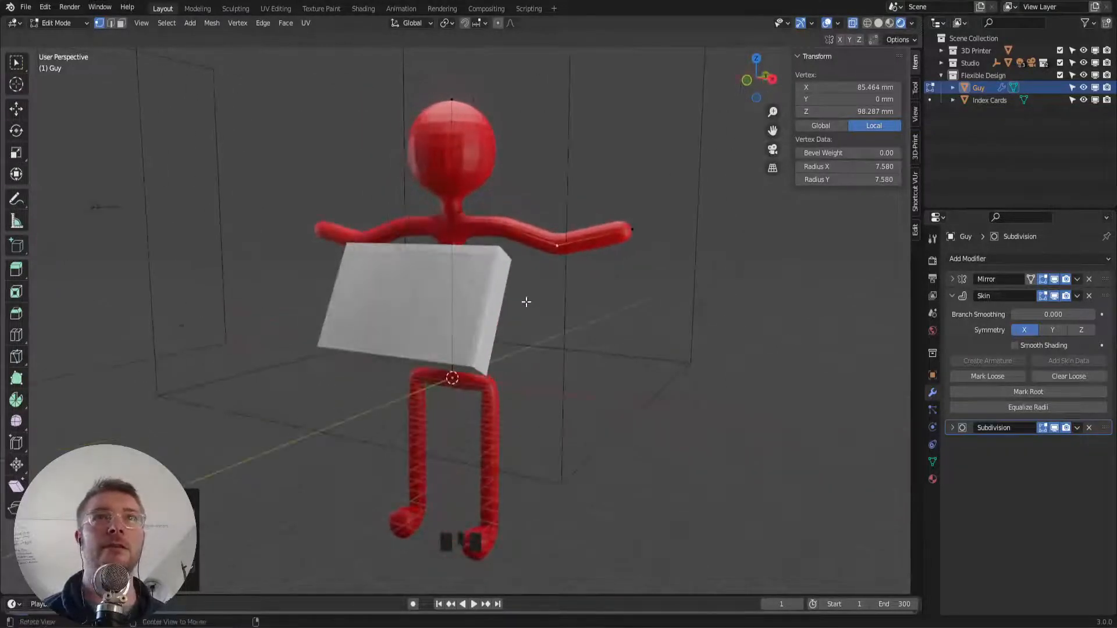
{"action": "mouse_move", "coordinate": [525, 302]}
{"action": "middle_mouse_down"}
{"action": "mouse_move", "coordinate": [559, 302]}
{"action": "mouse_move", "coordinate": [456, 311]}
{"action": "mouse_move", "coordinate": [512, 304]}
{"action": "middle_mouse_up"}
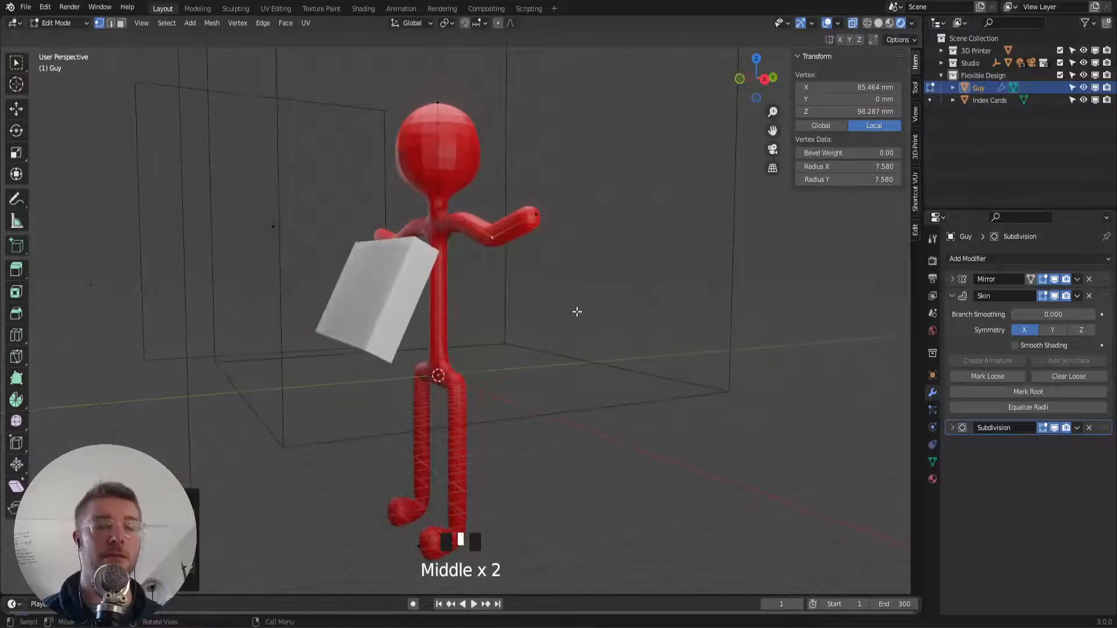
{"action": "key", "text": "a"}
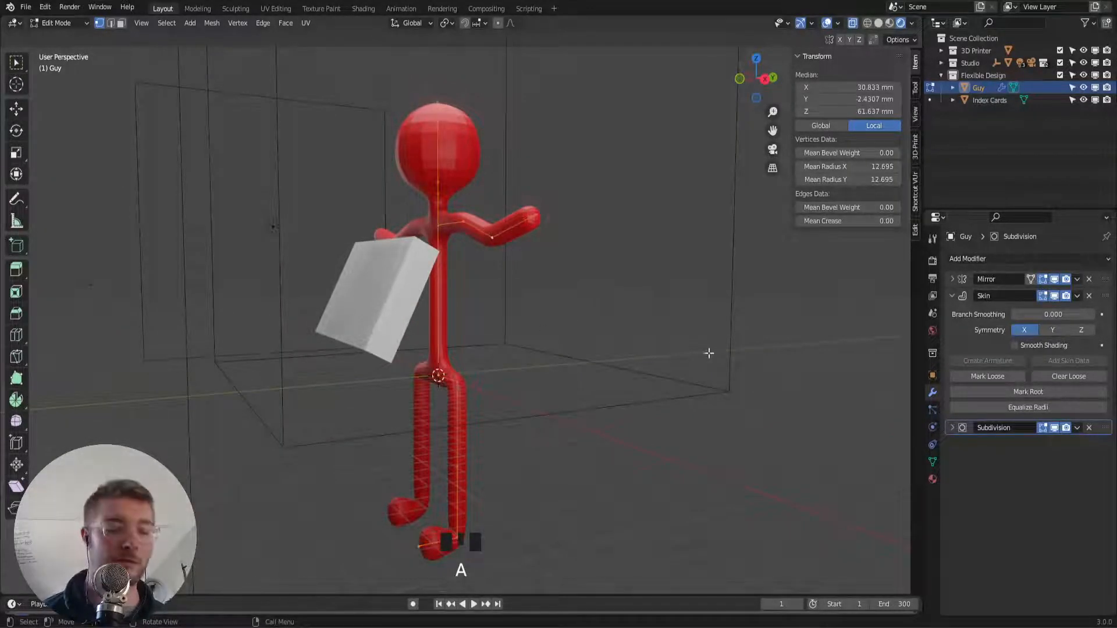
{"action": "key", "text": "s"}
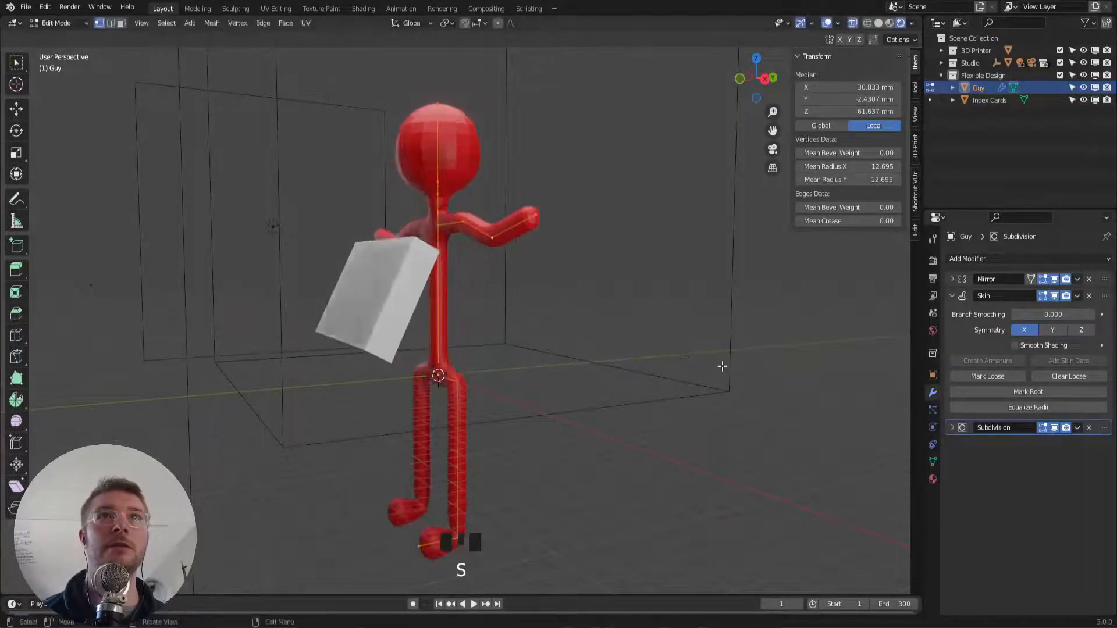
{"action": "key", "text": "Tab"}
{"action": "key", "text": "s"}
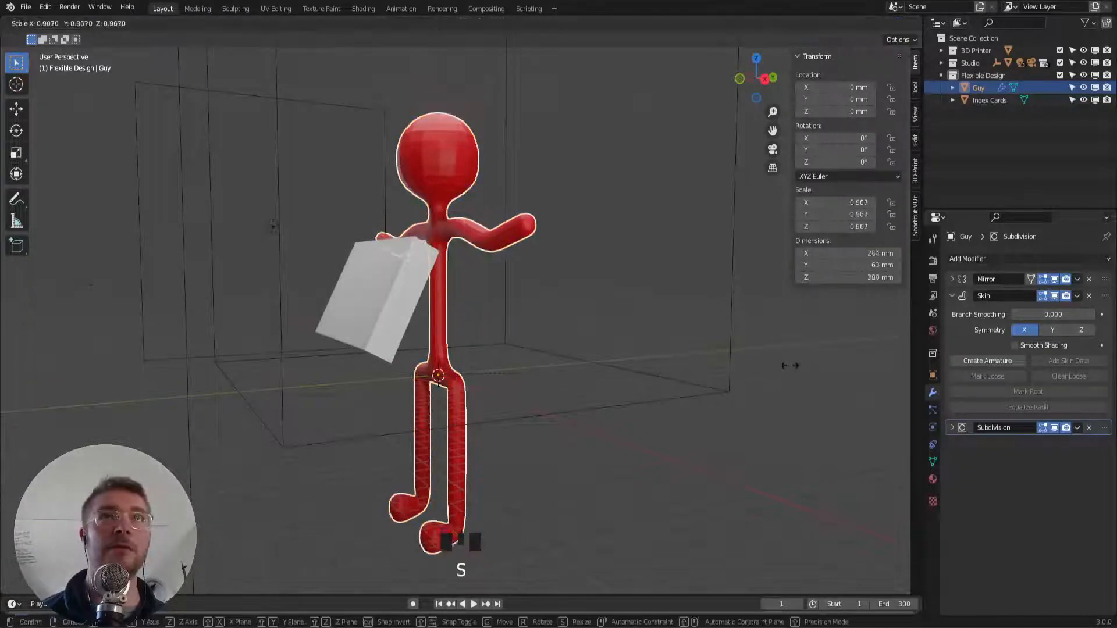
{"action": "left_click", "coordinate": [661, 359]}
Move the Guy object up about 69.6 mm along Z so its feet stand near the ground
{"action": "key", "text": "g"}
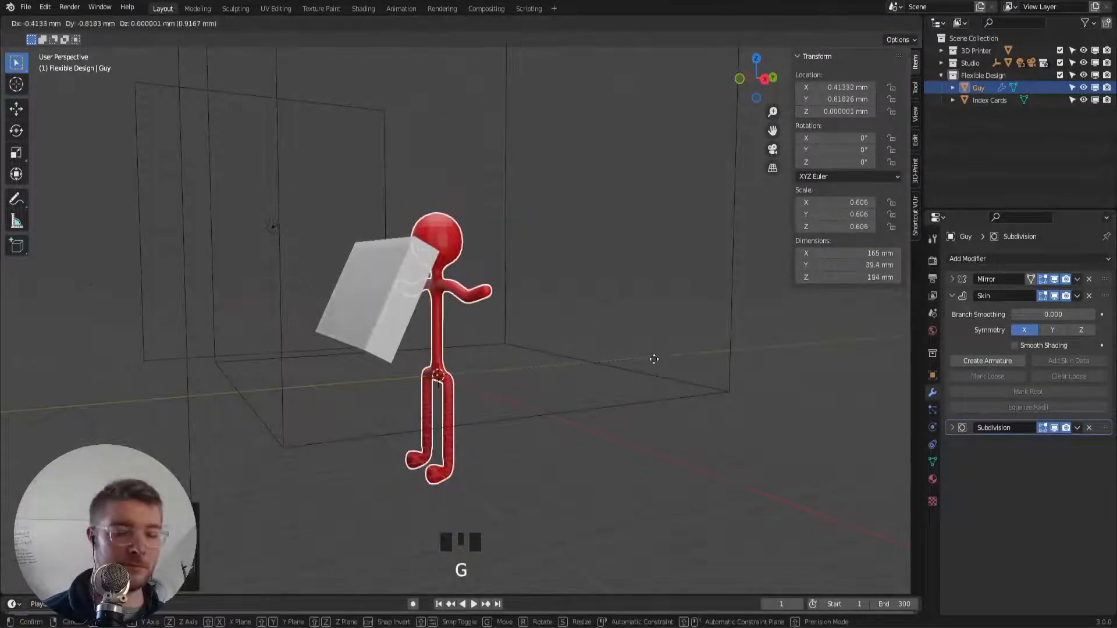
{"action": "key", "text": "z"}
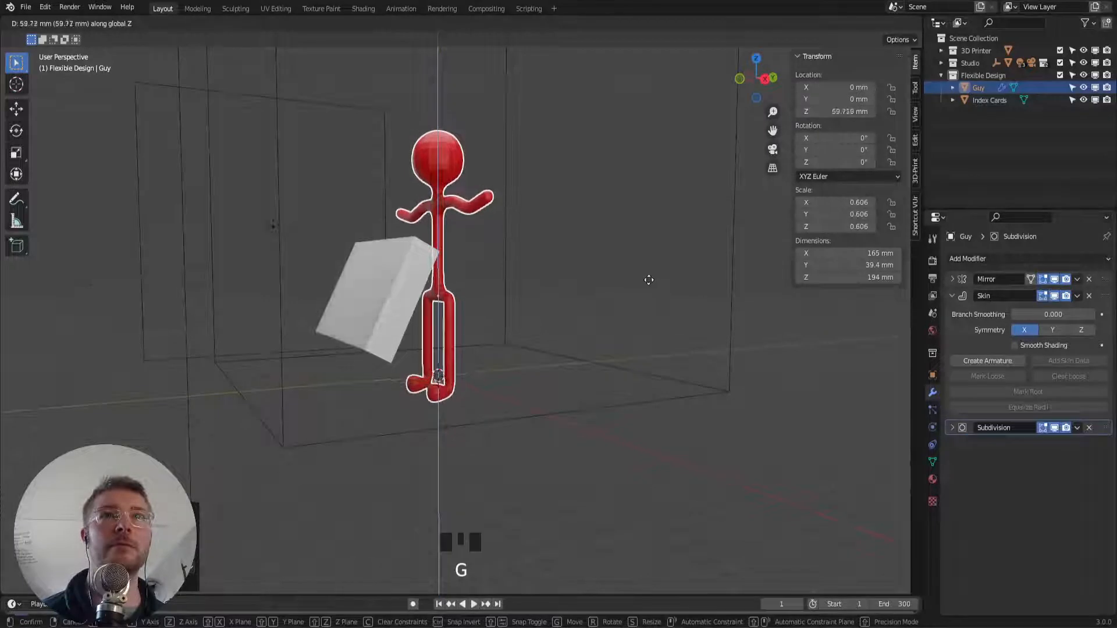
{"action": "left_click", "coordinate": [634, 284]}
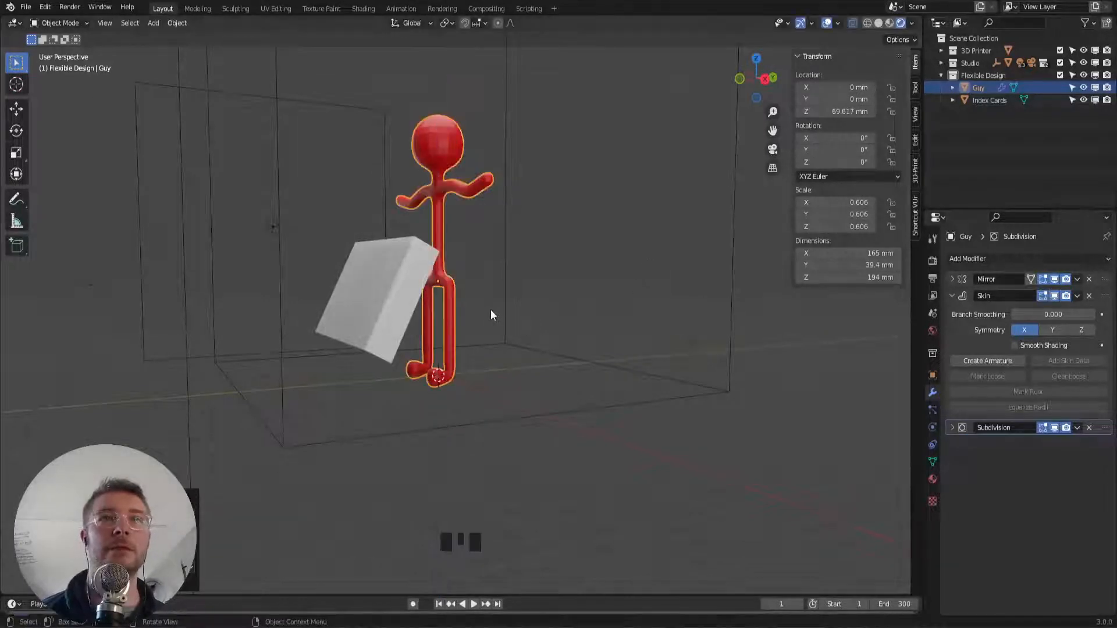
Select the index cards and raise them about 61 mm along Z in front of the figure's chest
{"action": "middle_click_drag", "start_coordinate": [490, 318], "coordinate": [570, 317]}
{"action": "left_click", "coordinate": [512, 315]}
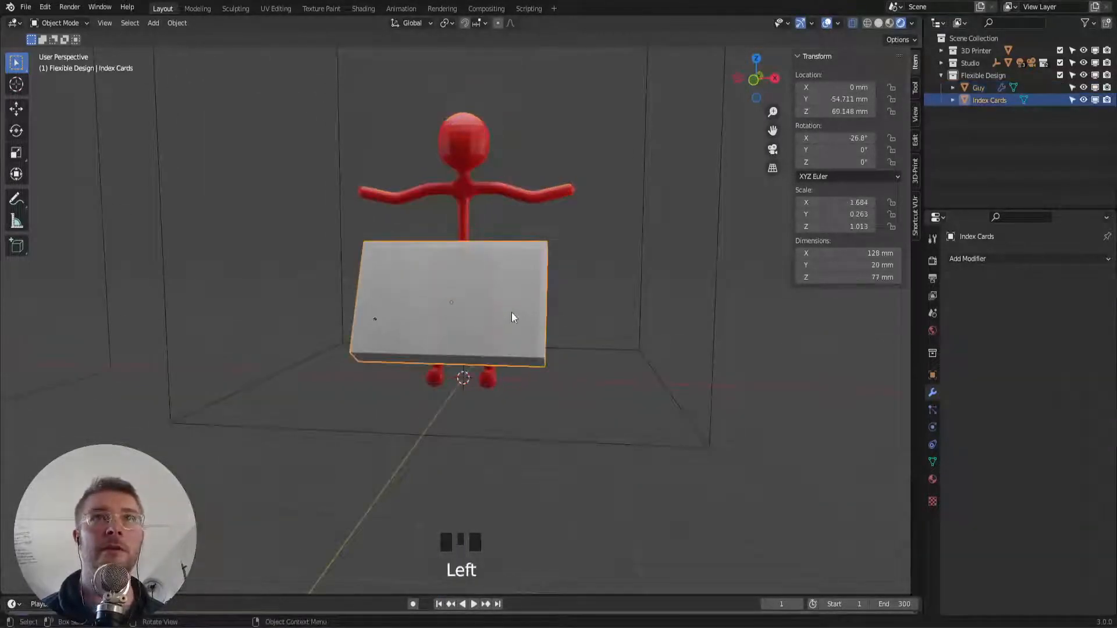
{"action": "key", "text": "g"}
{"action": "key", "text": "z"}
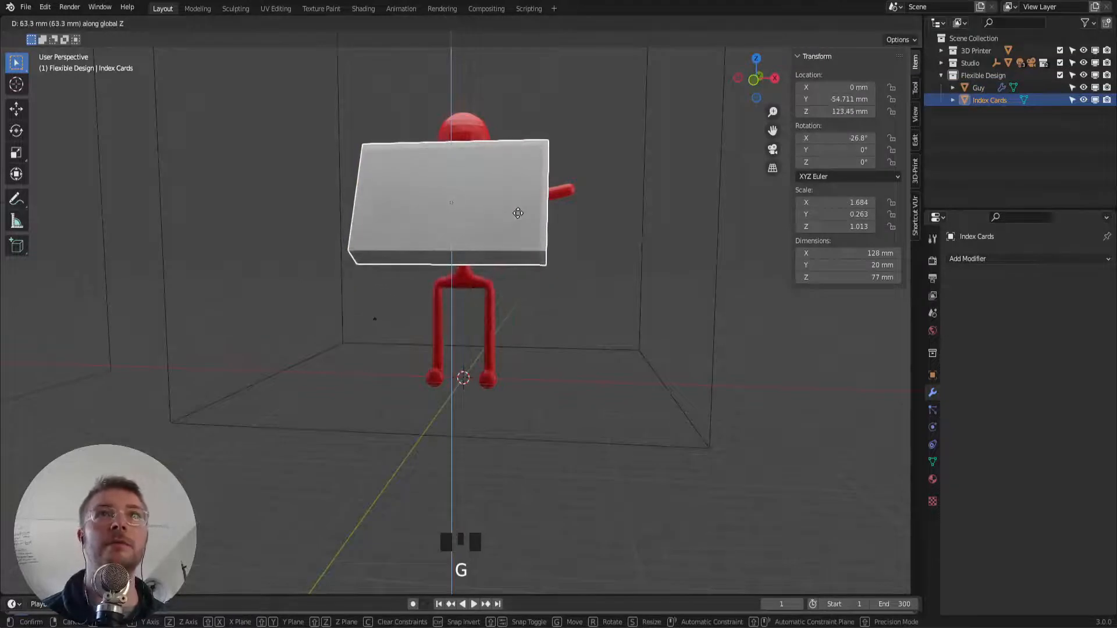
{"action": "left_click", "coordinate": [514, 229]}
Select the Guy object beside the index cards and scale it down uniformly to about 0.378
{"action": "middle_click_drag", "start_coordinate": [513, 229], "coordinate": [447, 282]}
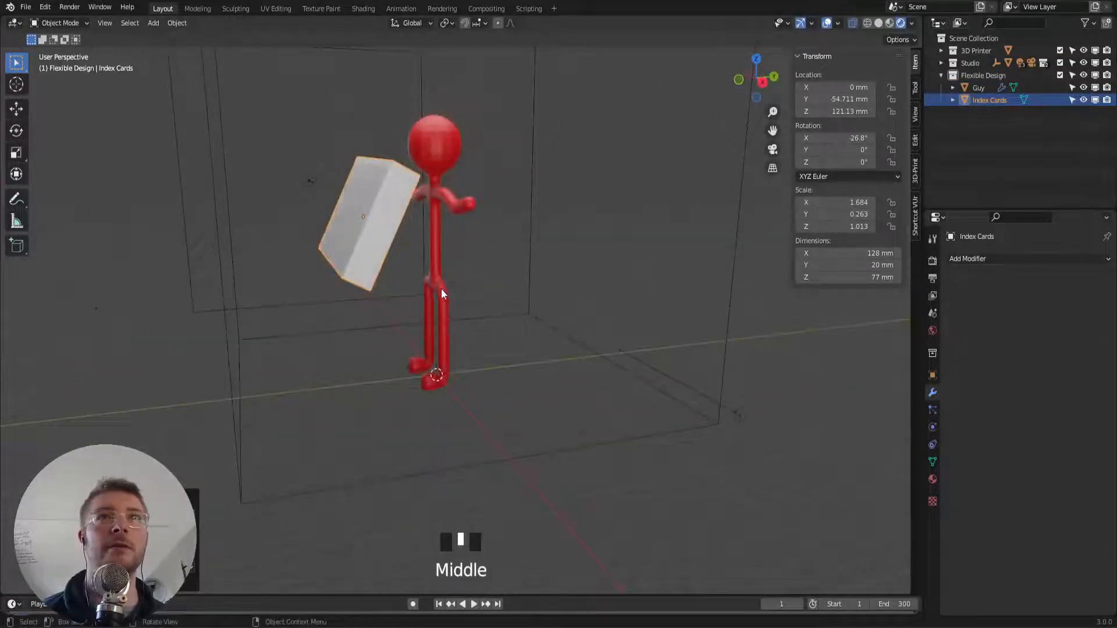
{"action": "left_click", "coordinate": [441, 289]}
{"action": "key", "text": "s"}
{"action": "left_click", "coordinate": [523, 319]}
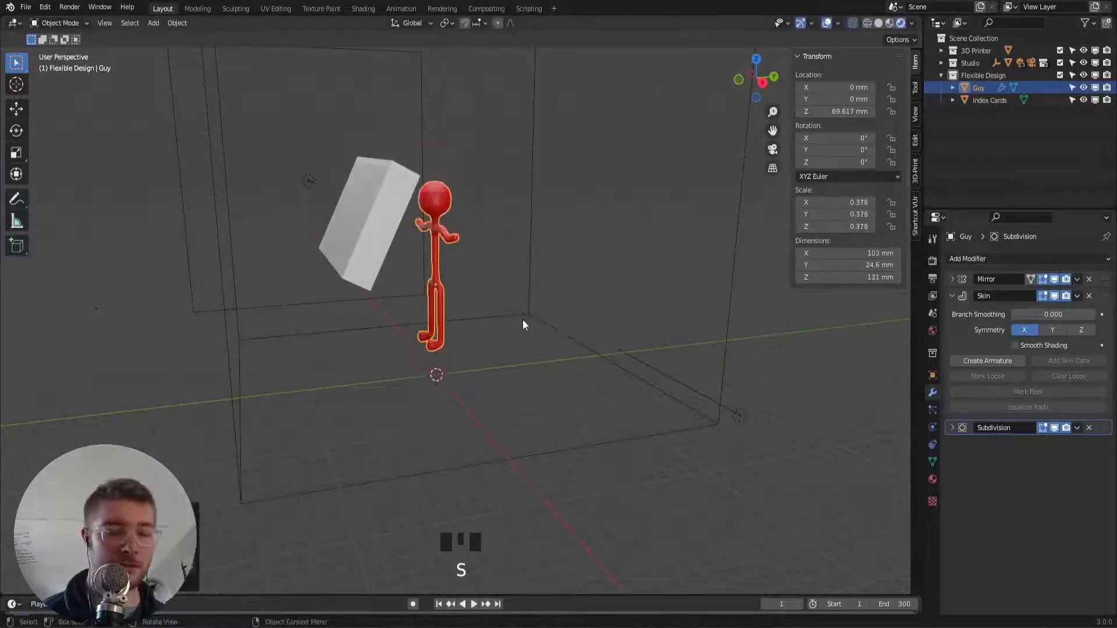
Lower the Guy object about 25 mm along Z so its feet reach the ground
{"action": "key", "text": "g"}
{"action": "left_click", "coordinate": [522, 353]}
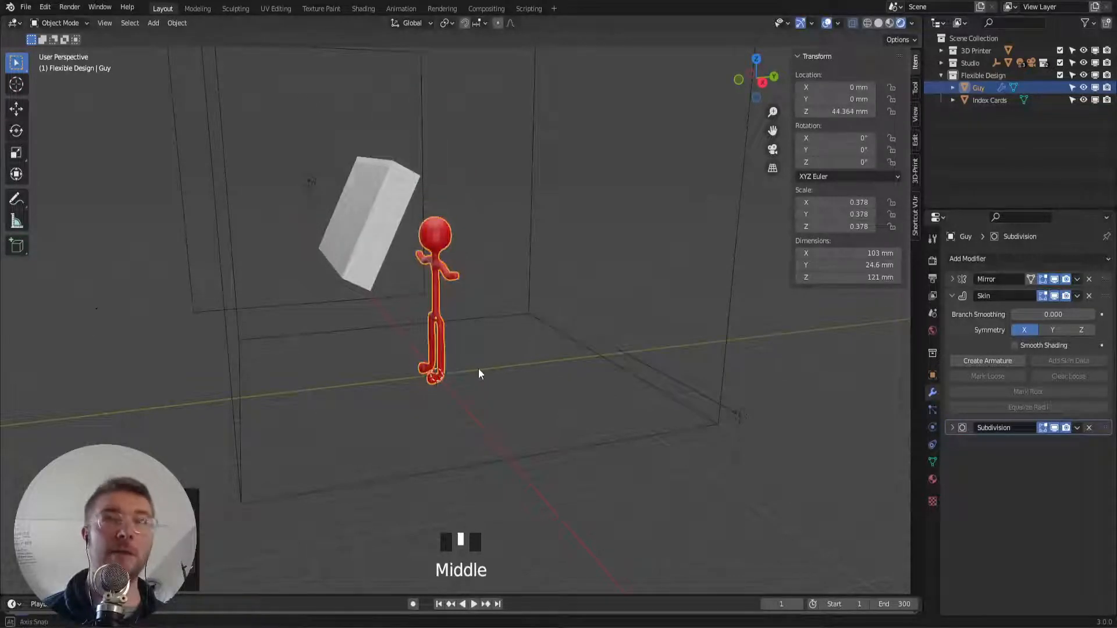
{"action": "middle_click_drag", "start_coordinate": [478, 369], "coordinate": [434, 337]}
Select the index cards, lower them about 46 mm along Z and bring them about 32 mm closer to the figure along Y
{"action": "left_click", "coordinate": [385, 223]}
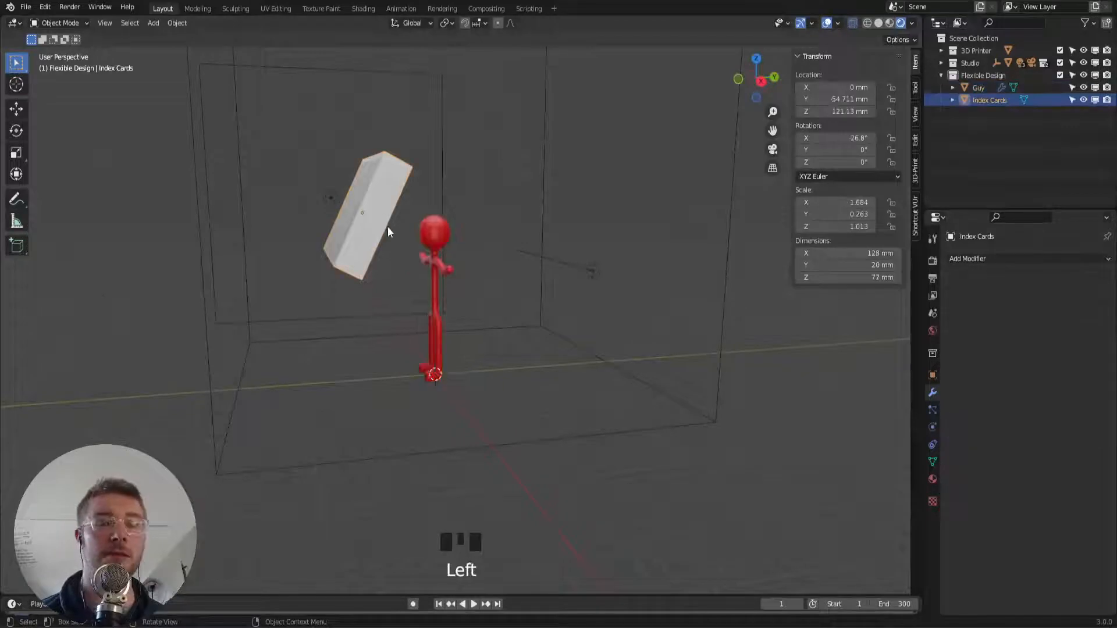
{"action": "key", "text": "g"}
{"action": "key", "text": "g"}
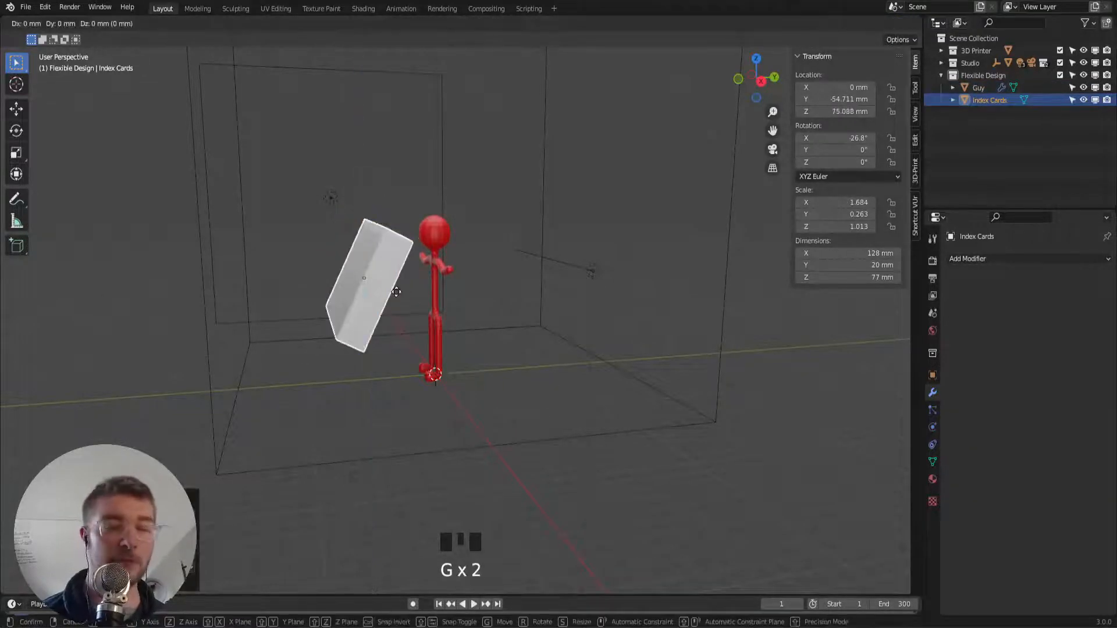
{"action": "left_click", "coordinate": [438, 293]}
{"action": "middle_click_drag", "start_coordinate": [437, 293], "coordinate": [396, 304]}
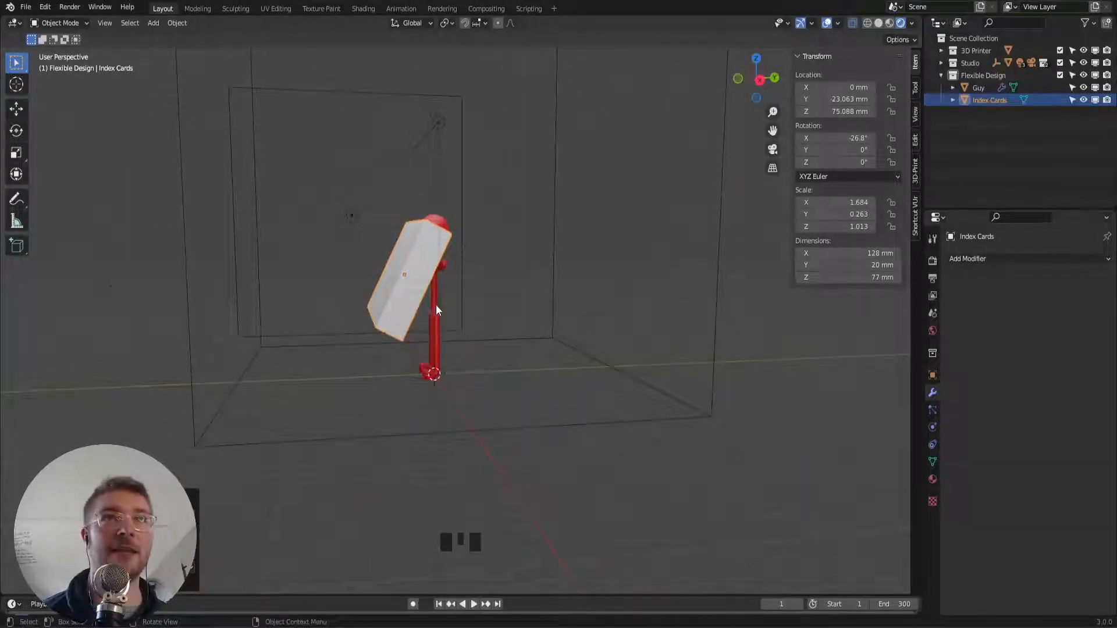
Select the Guy object and scale it up uniformly to about 0.545
{"action": "left_click", "coordinate": [442, 308]}
{"action": "left_click", "coordinate": [439, 309]}
{"action": "left_click", "coordinate": [440, 314]}
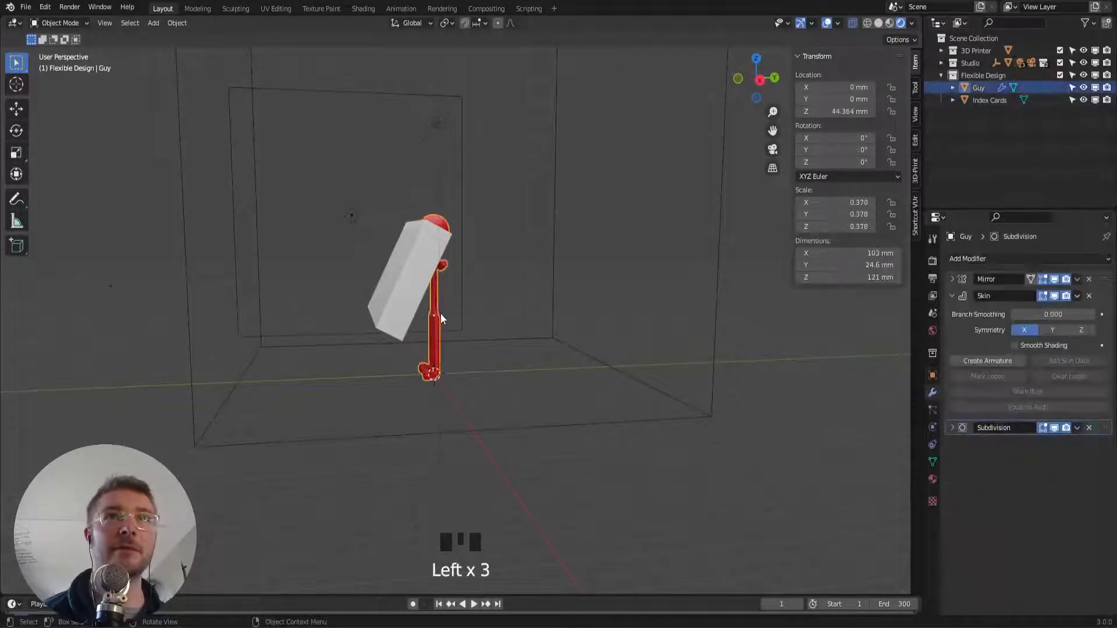
{"action": "key", "text": "ctrl+a"}
{"action": "left_click", "coordinate": [467, 324]}
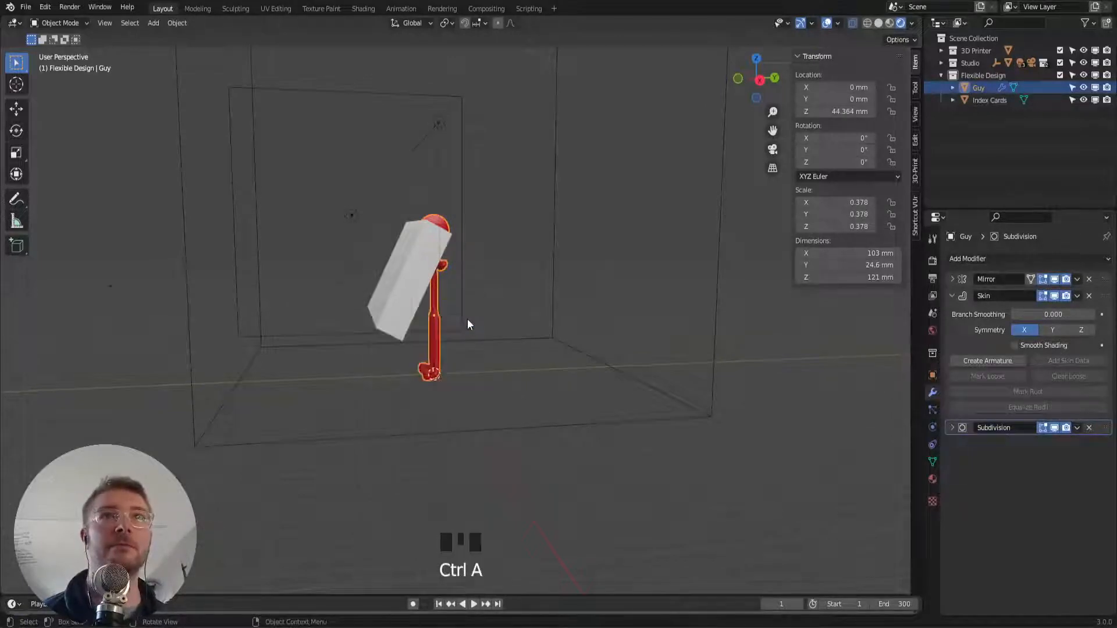
{"action": "key", "text": "s"}
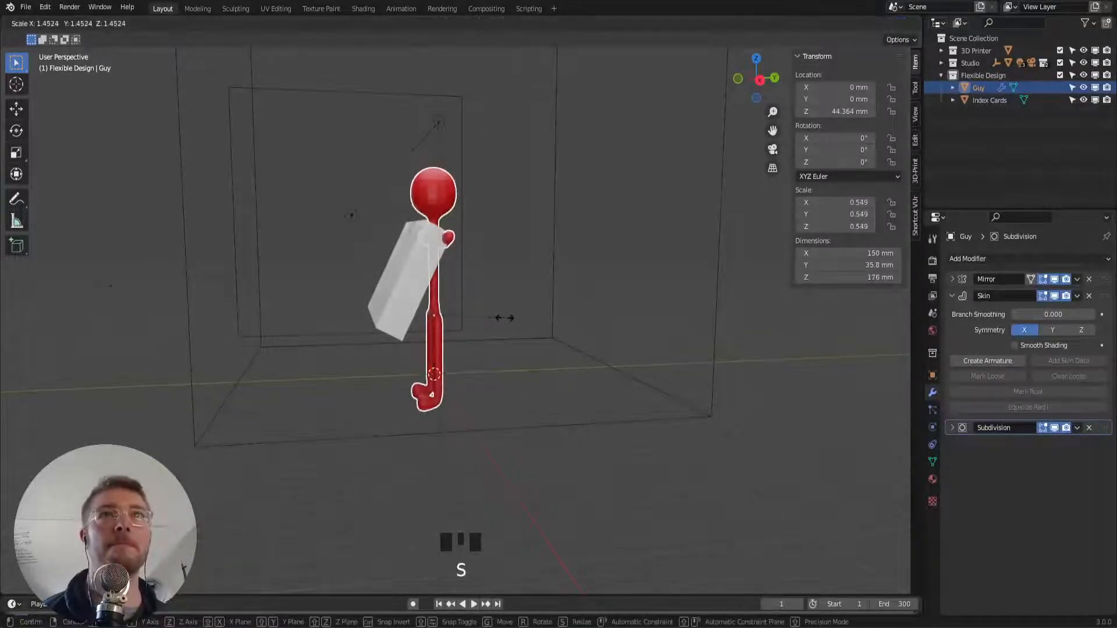
{"action": "left_click", "coordinate": [491, 321]}
Raise the enlarged figure along Z to about 61.9 mm so its feet stand near the ground
{"action": "key", "text": "g"}
{"action": "key", "text": "z"}
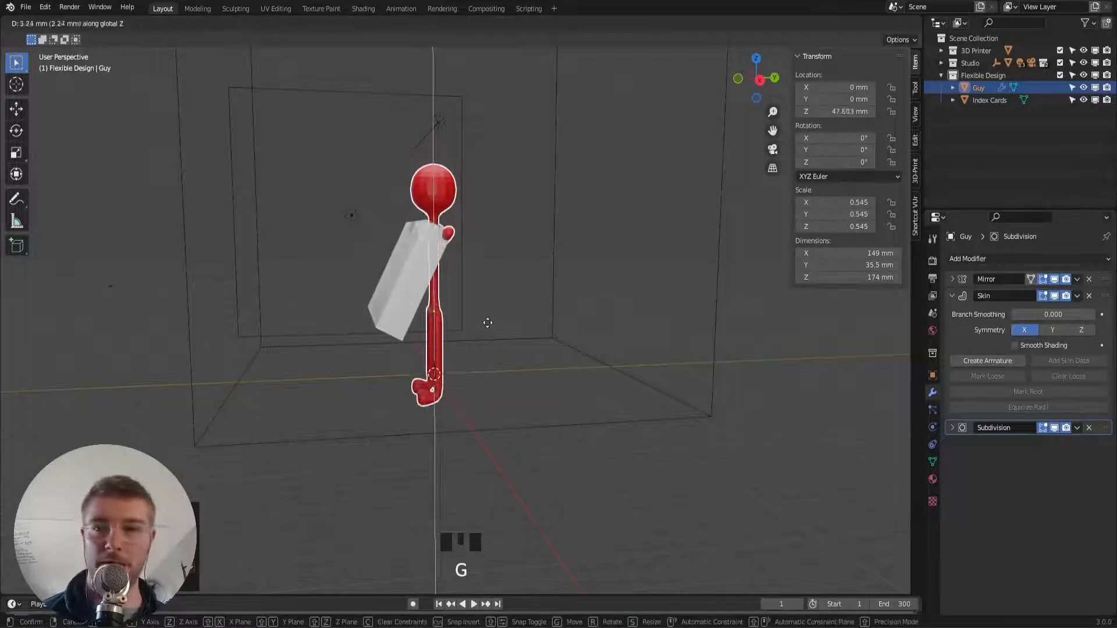
{"action": "left_click", "coordinate": [490, 308]}
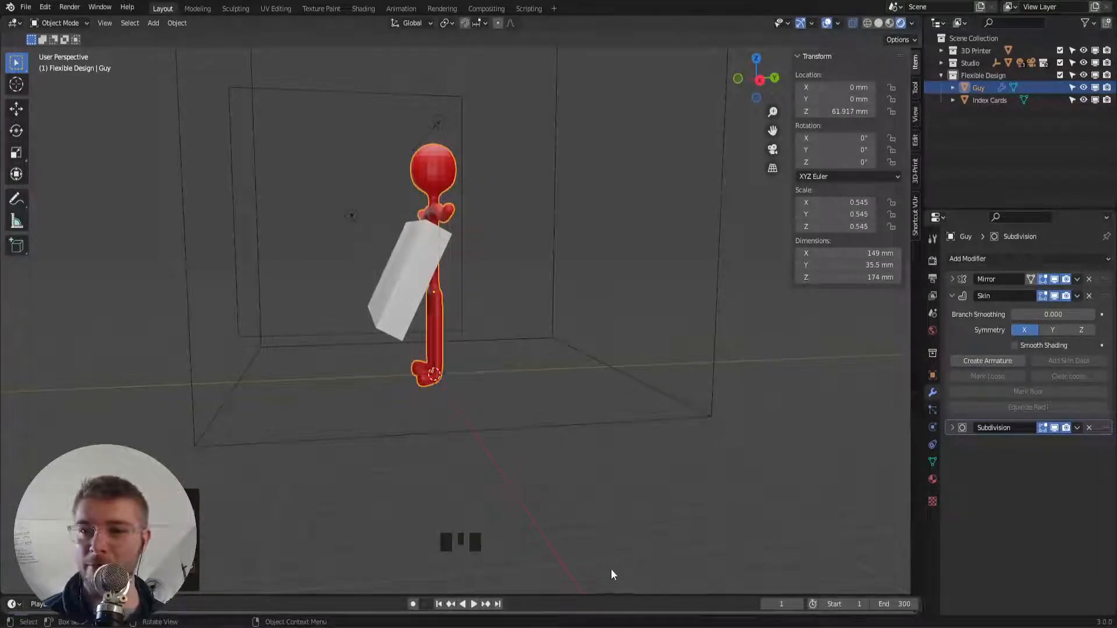
{"action": "middle_click_drag", "start_coordinate": [505, 460], "coordinate": [474, 438]}
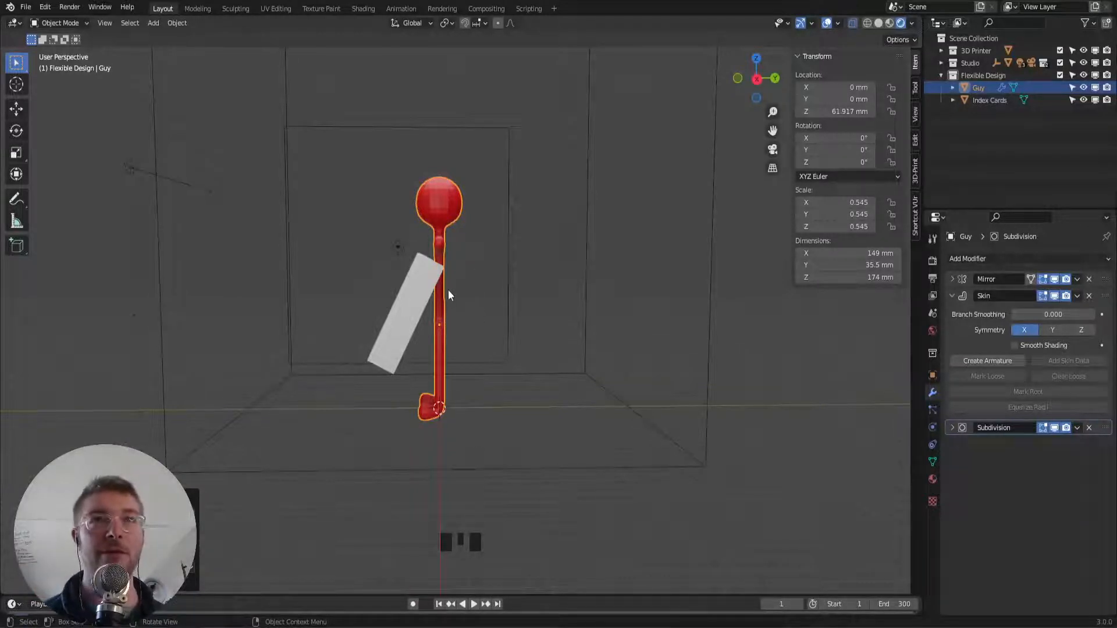
Select the index cards, raise them to about 100.9 mm along Z and shift them about 8 mm away from the figure along Y
{"action": "left_click", "coordinate": [411, 317]}
{"action": "key", "text": "g"}
{"action": "key", "text": "z"}
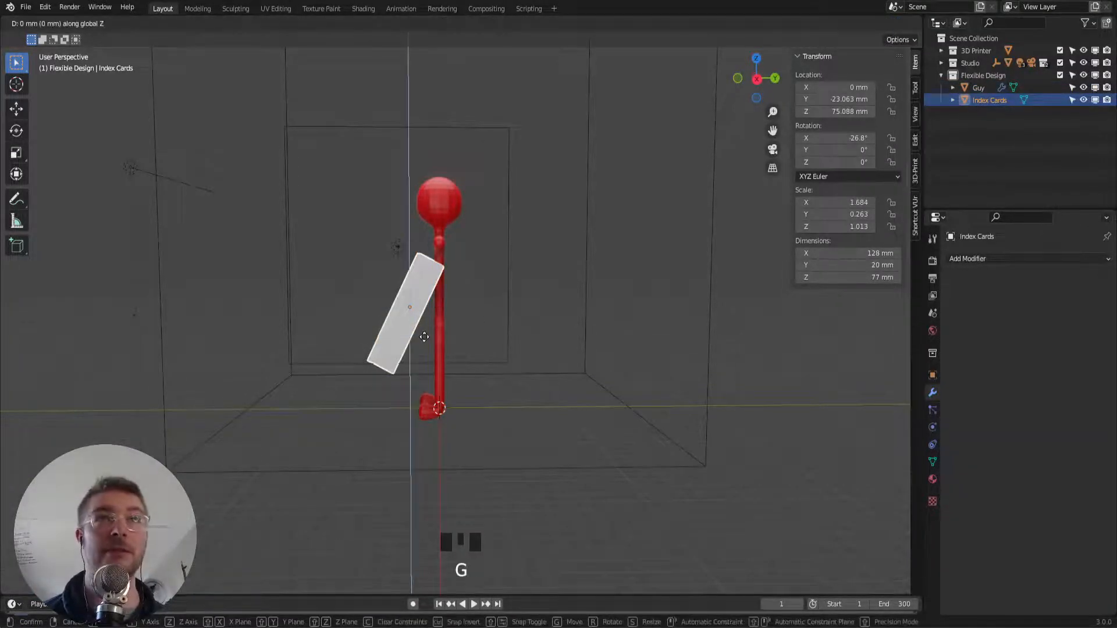
{"action": "key", "text": "g"}
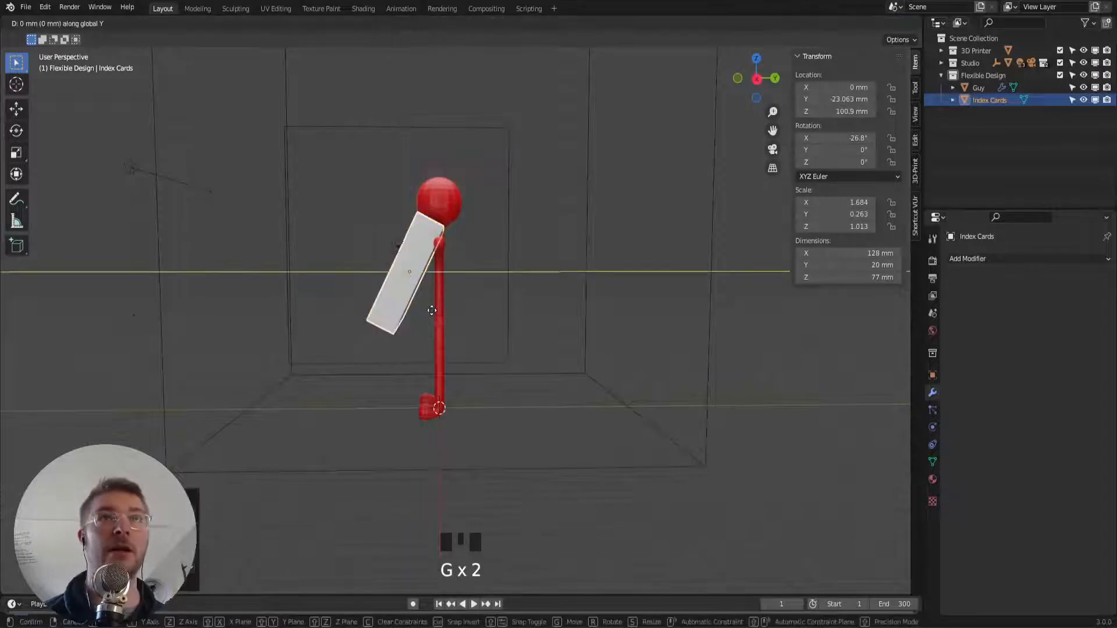
{"action": "left_click", "coordinate": [419, 320]}
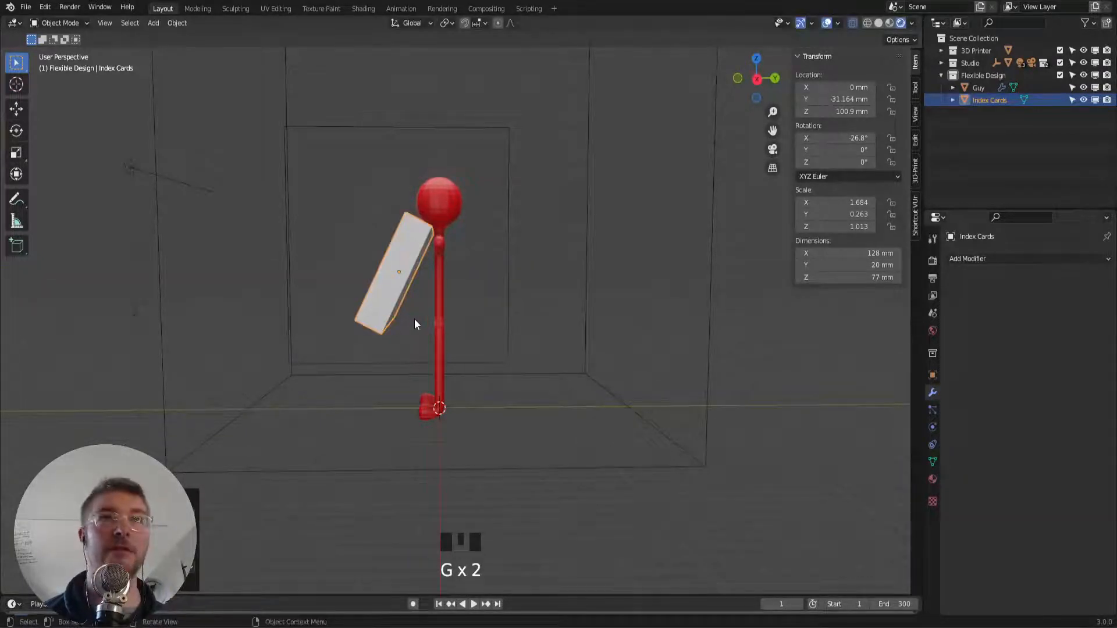
Tilt the index cards to about -12° around X and reposition them to about Y -28 mm and Z 93.7 mm
{"action": "key", "text": "r"}
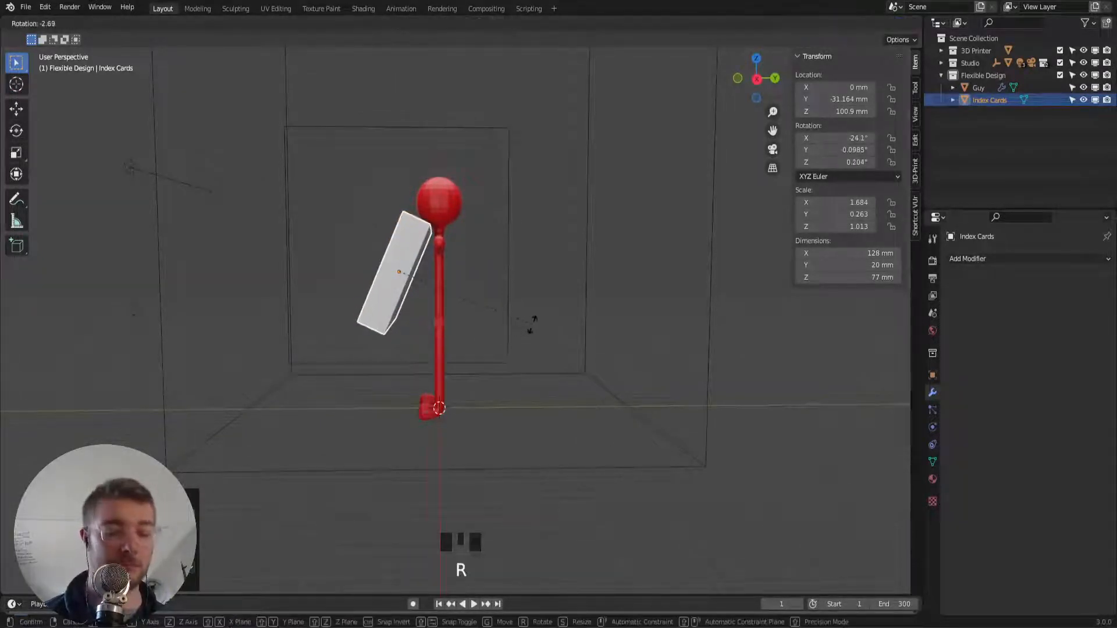
{"action": "right_click", "coordinate": [539, 293]}
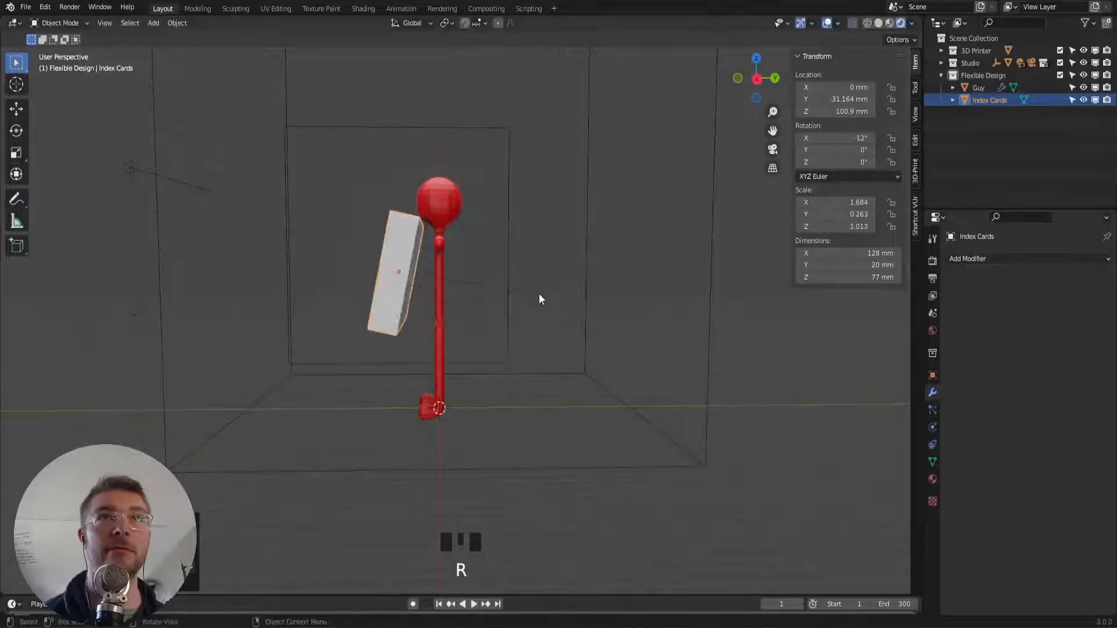
{"action": "key", "text": "g"}
{"action": "key", "text": "y"}
{"action": "left_click", "coordinate": [517, 318]}
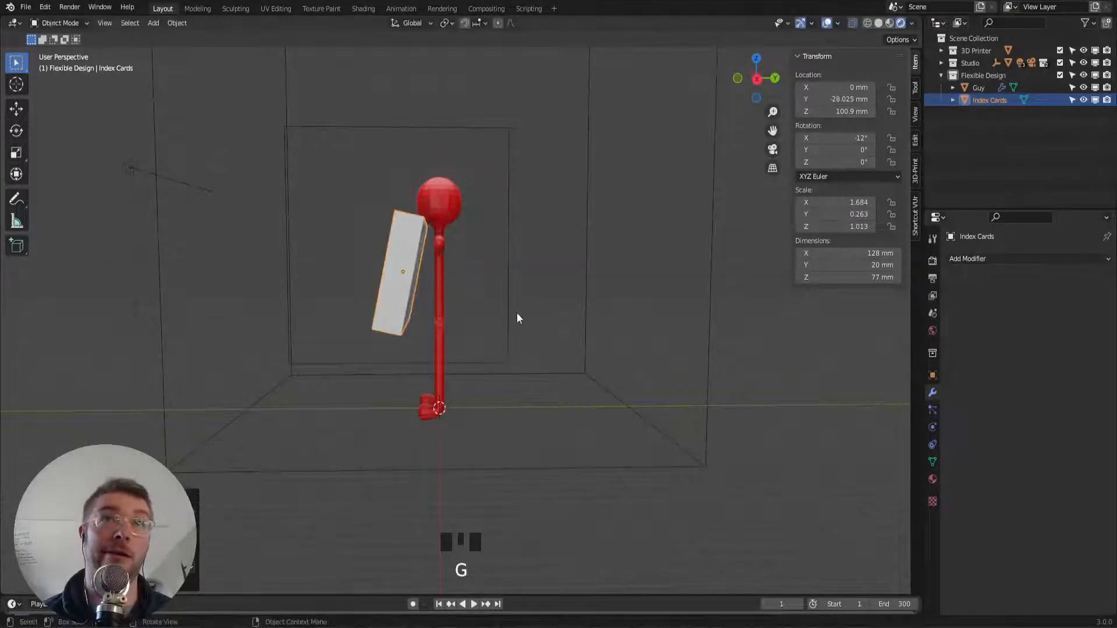
{"action": "key", "text": "g"}
{"action": "key", "text": "z"}
{"action": "left_click", "coordinate": [517, 329]}
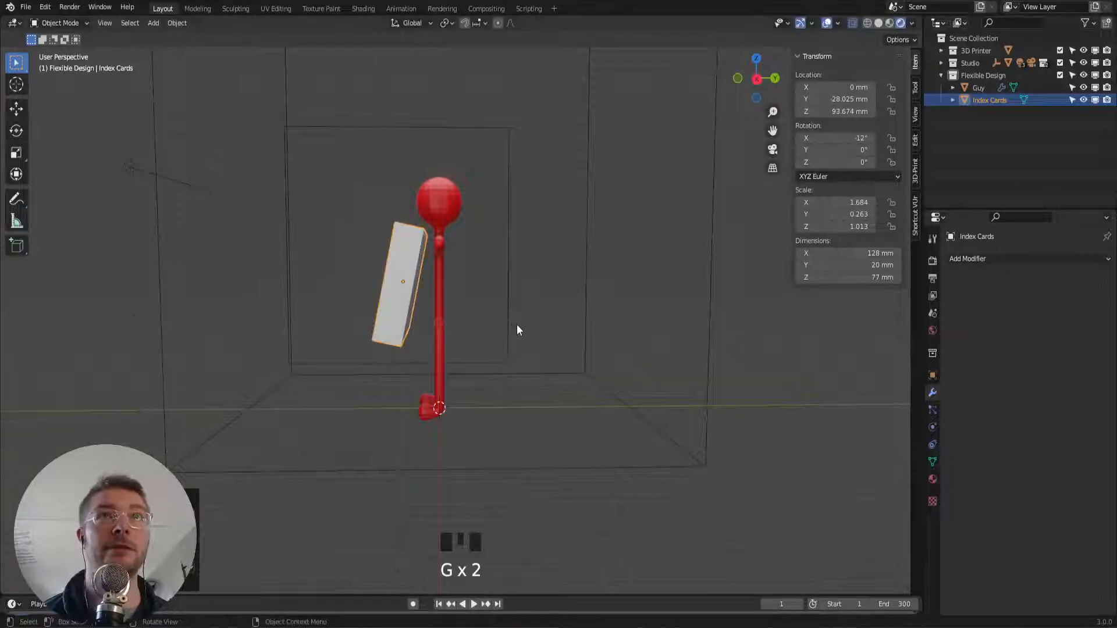
Examine how the index cards sit against the figure's arms and head from behind and from the side
{"action": "middle_click_drag", "start_coordinate": [497, 330], "coordinate": [741, 322]}
{"action": "middle_click_drag", "start_coordinate": [515, 282], "coordinate": [553, 265]}
{"action": "scroll", "coordinate": [478, 298], "scroll_direction": "up", "scroll_amount": 1}
{"action": "left_click", "coordinate": [504, 207]}
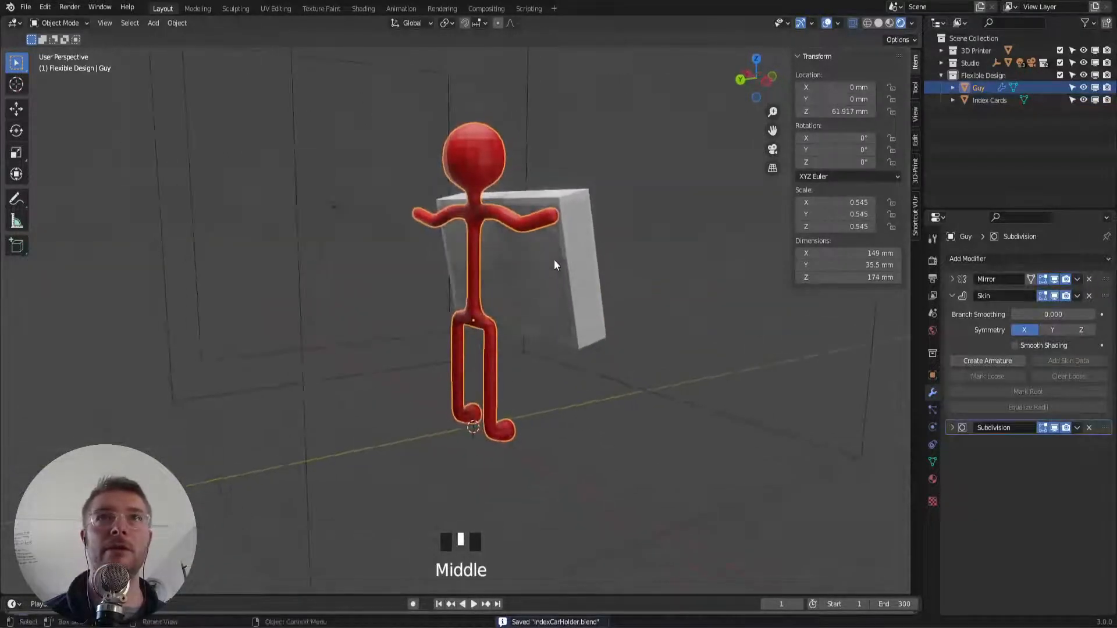
{"action": "left_click", "coordinate": [529, 224]}
{"action": "middle_click_drag", "start_coordinate": [539, 224], "coordinate": [483, 215]}
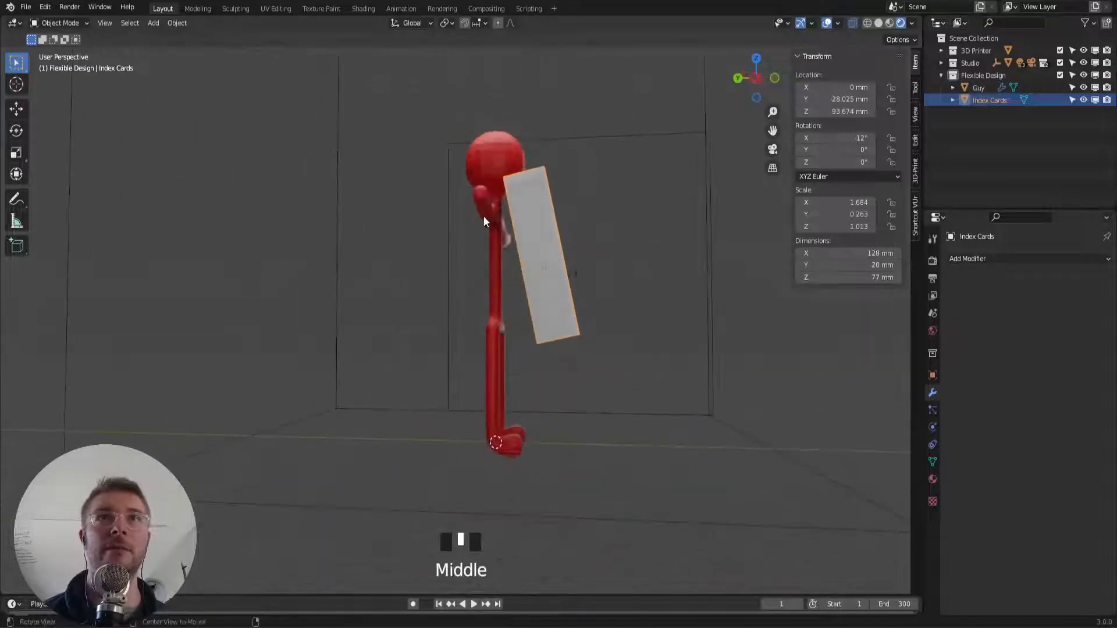
{"action": "middle_click_drag", "start_coordinate": [536, 360], "coordinate": [568, 390]}
Enter Edit Mode on the Guy object and move one arm's elbow and hand vertices down and inward so the upper arm hangs beside the torso
{"action": "left_click", "coordinate": [512, 243]}
{"action": "middle_click_drag", "start_coordinate": [512, 243], "coordinate": [556, 231]}
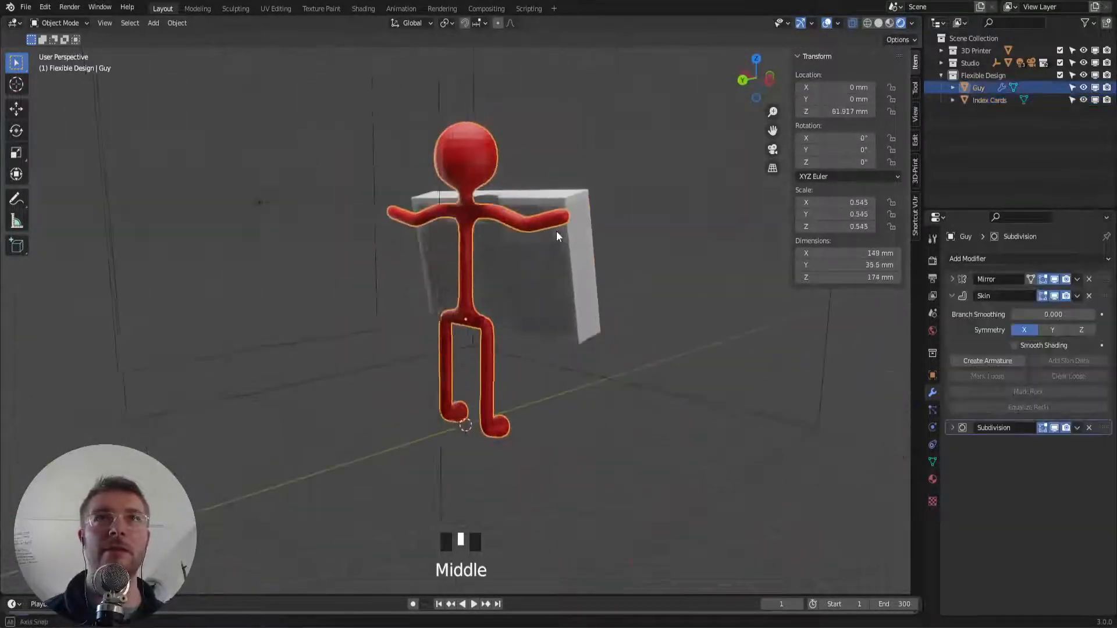
{"action": "key", "text": "Tab"}
{"action": "middle_click_drag", "start_coordinate": [473, 219], "coordinate": [508, 239]}
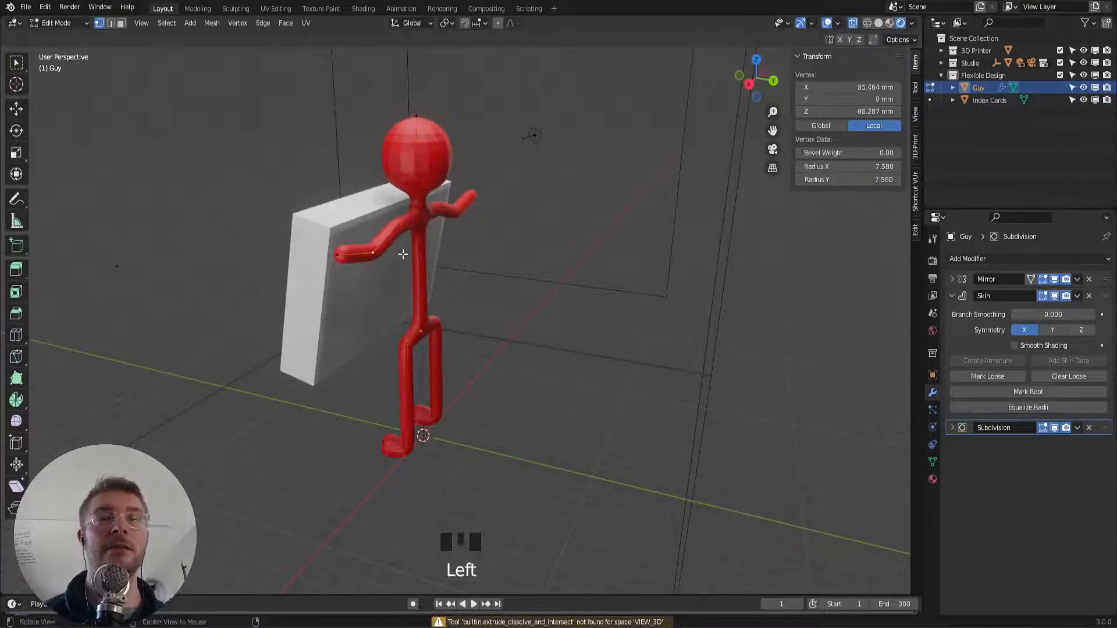
{"action": "middle_click_drag", "start_coordinate": [368, 253], "coordinate": [301, 220]}
{"action": "left_click", "coordinate": [295, 225], "text": "shift"}
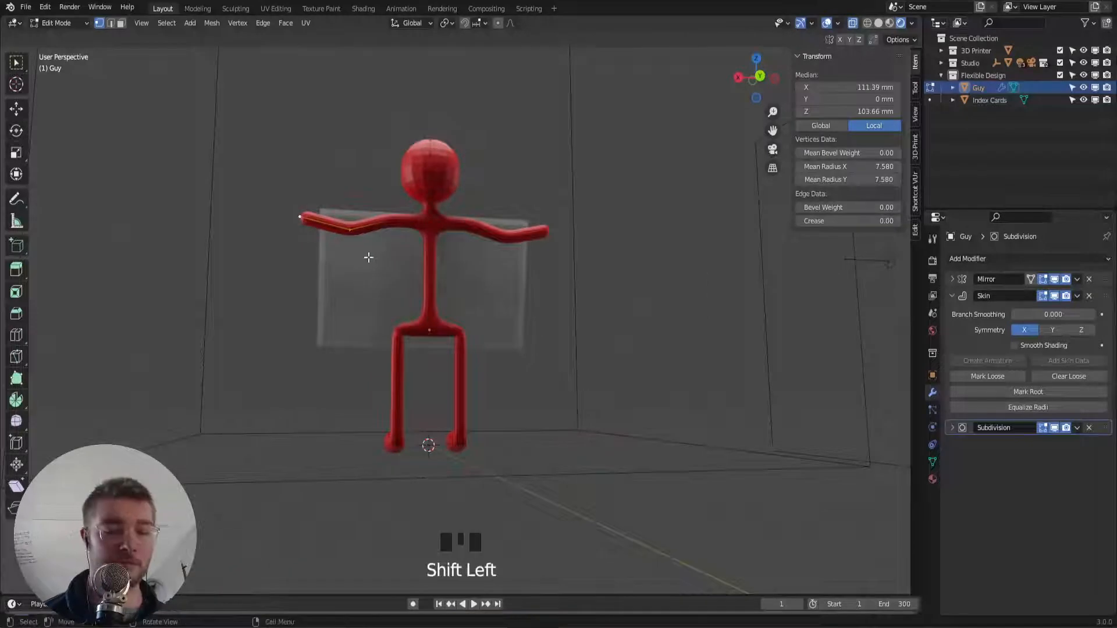
{"action": "key", "text": "g"}
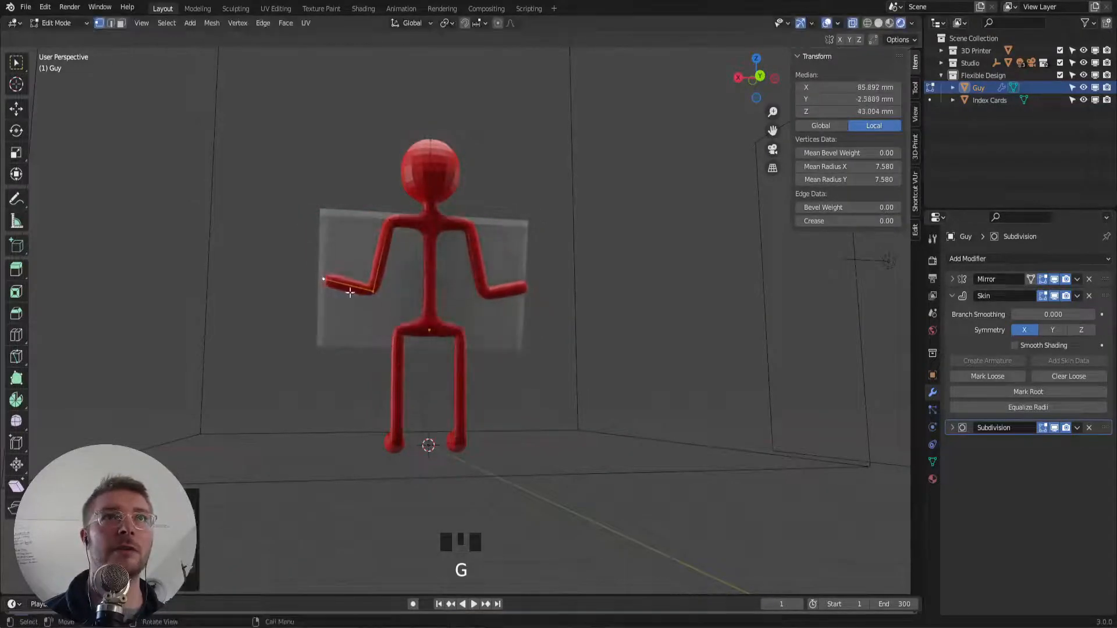
Lower the hand vertex below hip level and move it forward along Y to about -53.8 mm local, behind the cards' bottom edge
{"action": "left_click", "coordinate": [324, 279]}
{"action": "key", "text": "g"}
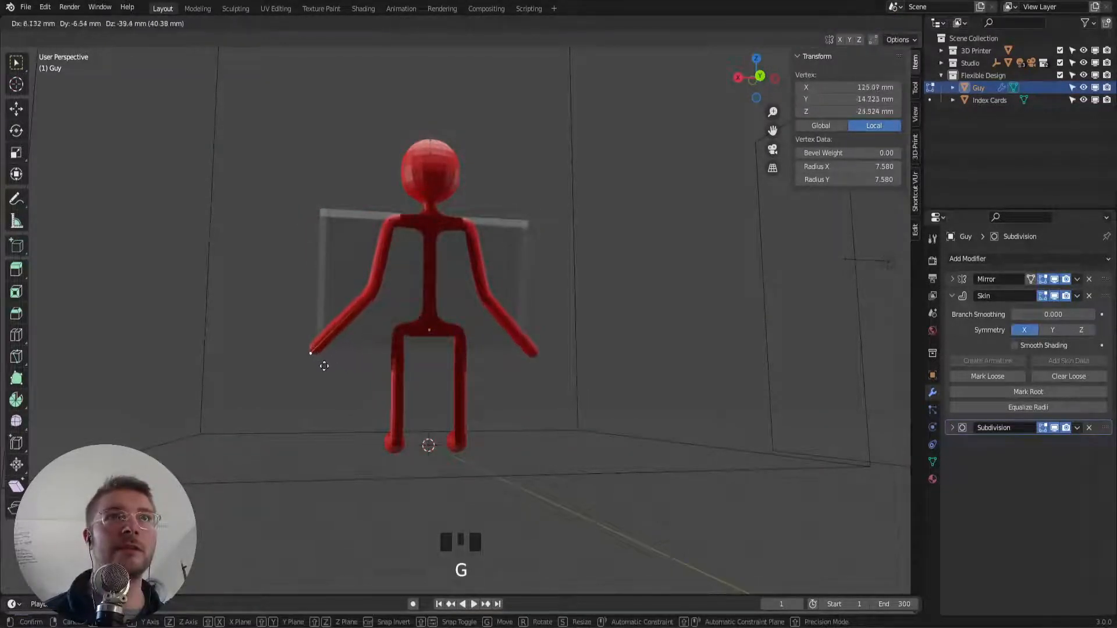
{"action": "left_click", "coordinate": [332, 366]}
{"action": "middle_click_drag", "start_coordinate": [332, 367], "coordinate": [457, 378]}
{"action": "key", "text": "g"}
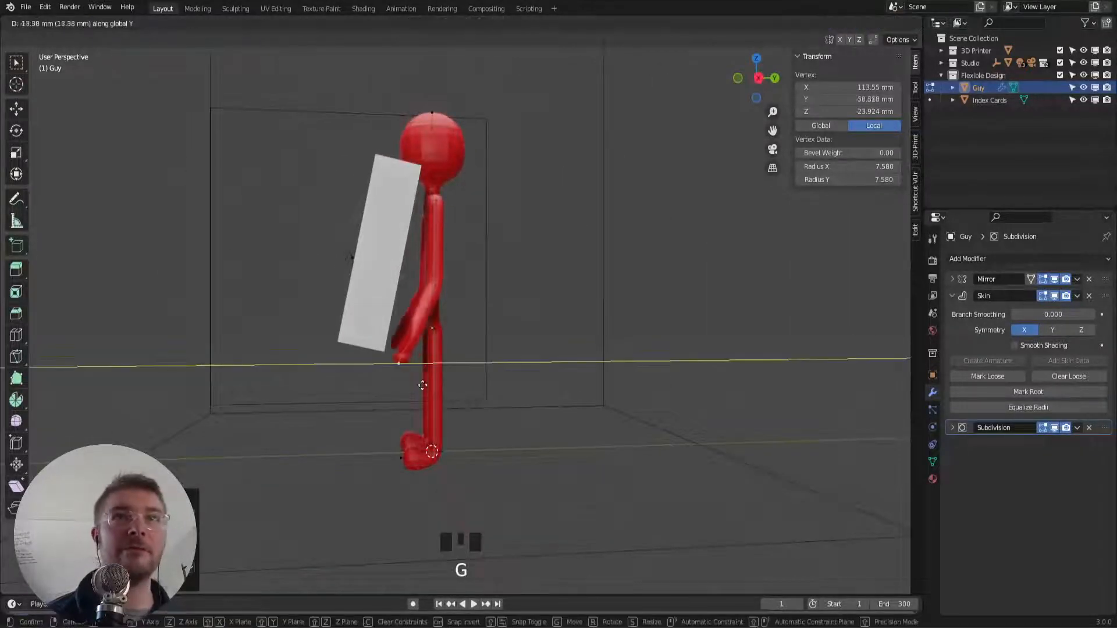
{"action": "left_click", "coordinate": [405, 380]}
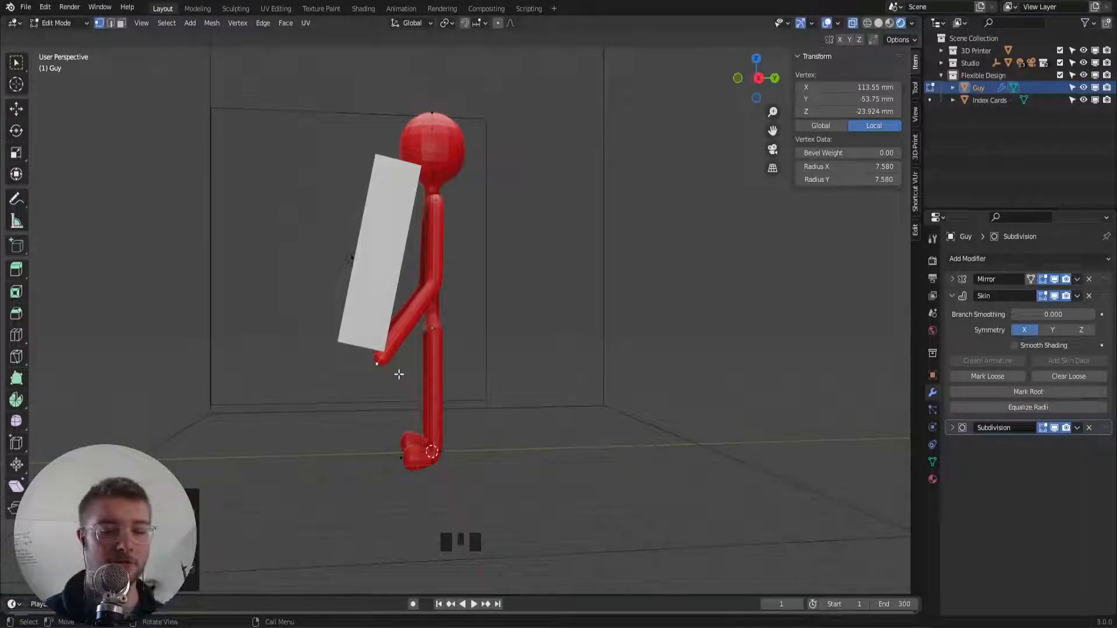
Extrude the hand vertex forward beneath the index cards to about -85.2 mm local Y, forming a supporting hand
{"action": "key", "text": "e"}
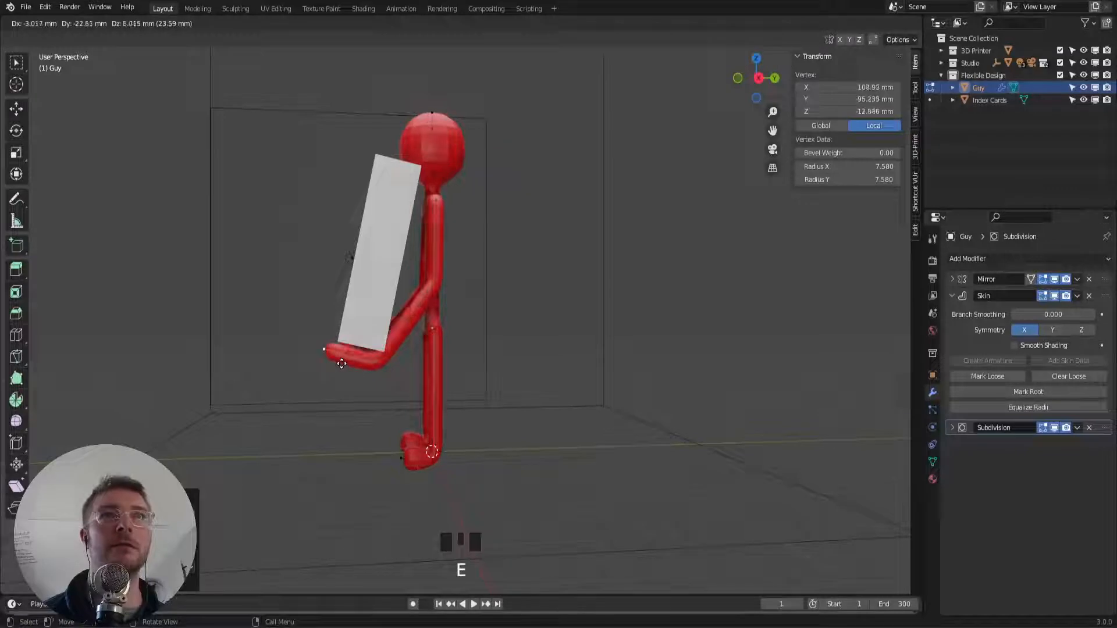
{"action": "left_click", "coordinate": [348, 374]}
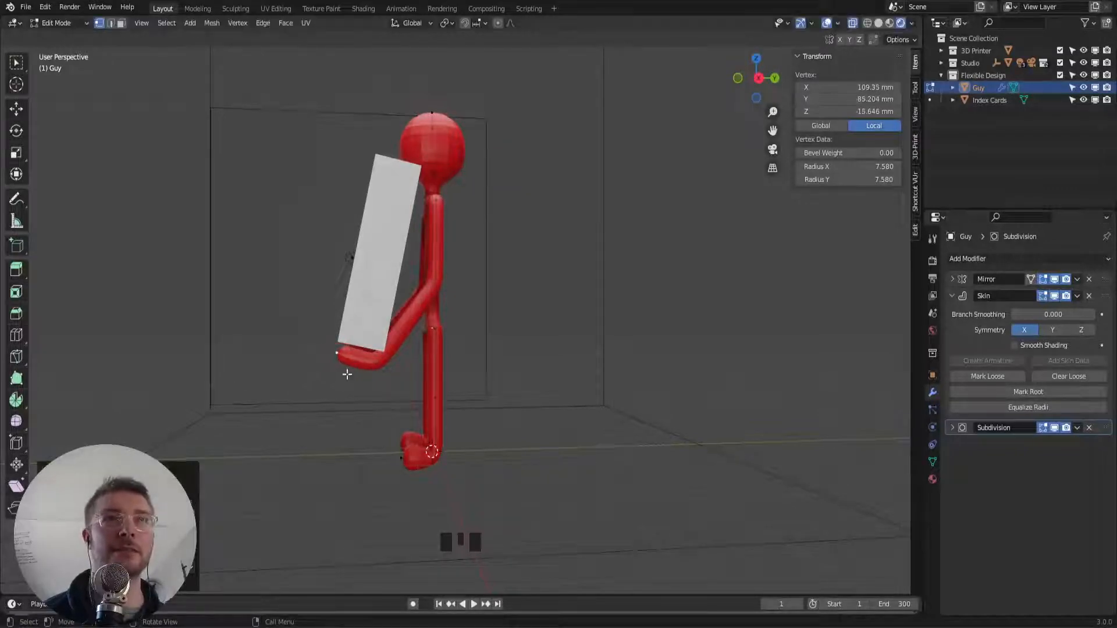
{"action": "middle_click_drag", "start_coordinate": [403, 332], "coordinate": [487, 356]}
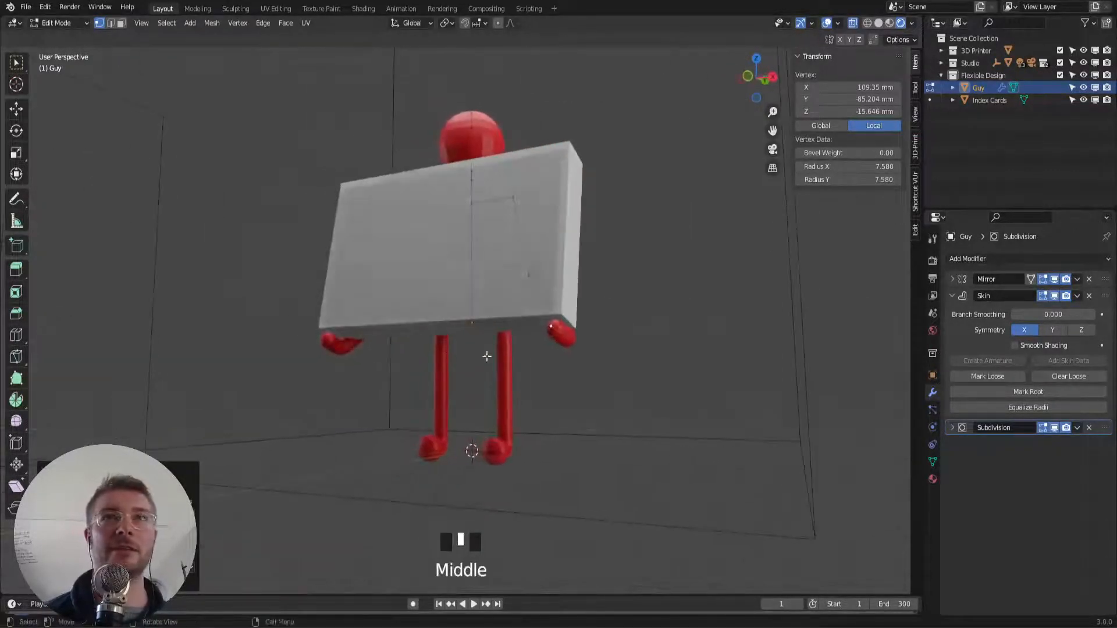
Select both vertices of the supporting hand and move them inward along X to a median of about 62.4 mm
{"action": "left_click", "coordinate": [567, 344], "text": "shift"}
{"action": "key", "text": "g"}
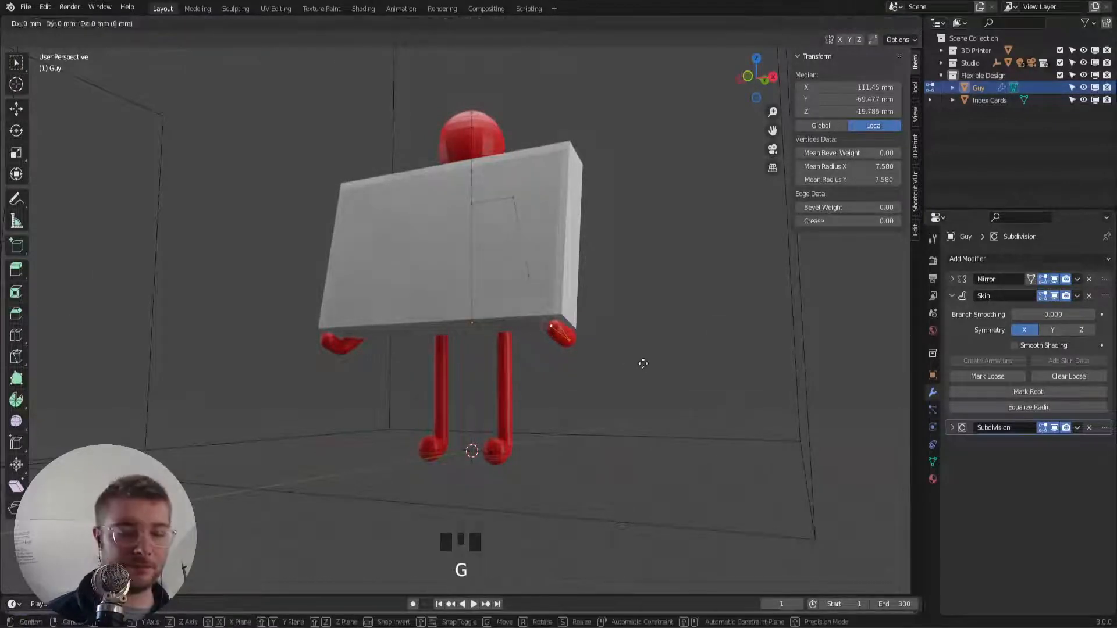
{"action": "key", "text": "x"}
{"action": "left_click", "coordinate": [586, 368]}
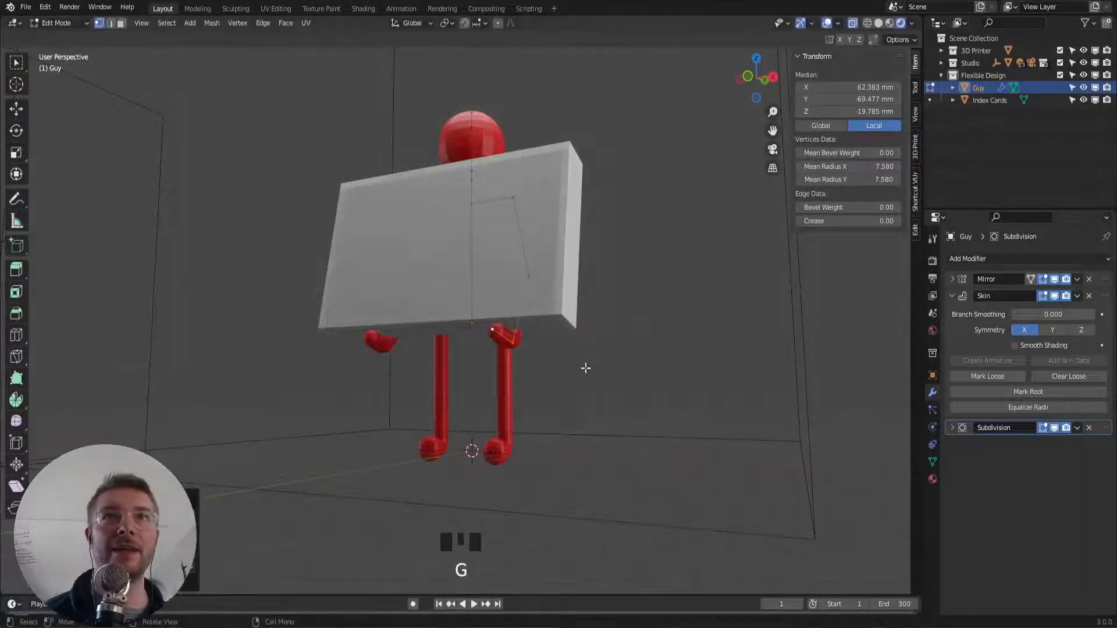
{"action": "middle_click_drag", "start_coordinate": [586, 369], "coordinate": [502, 397]}
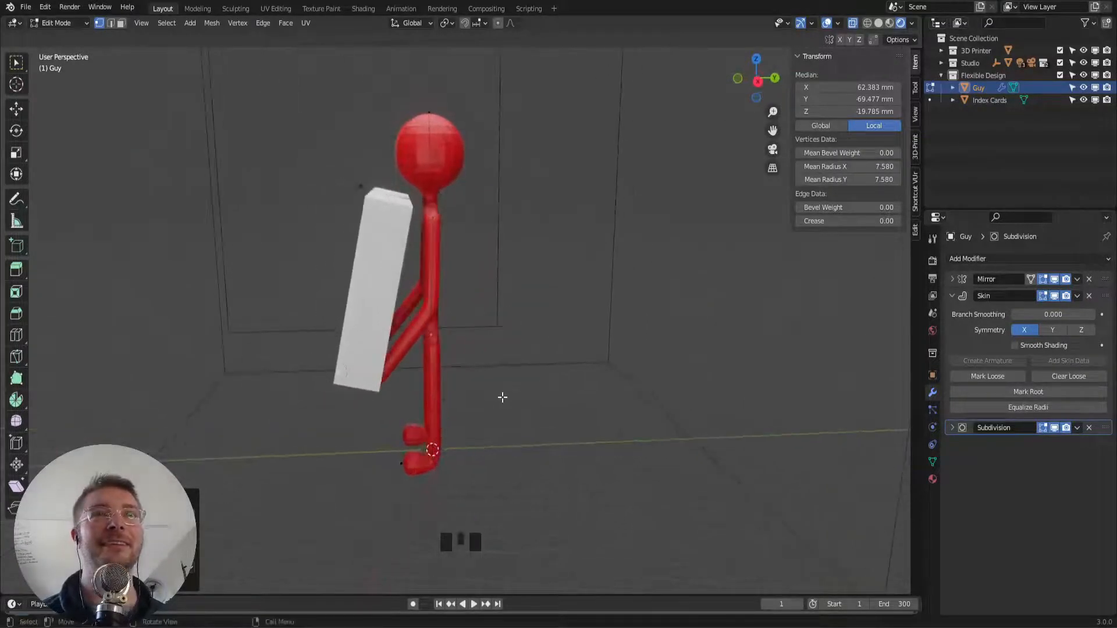
Return to Object Mode, tilt the index cards to about -18.8° around X and slide them along Y against the figure
{"action": "key", "text": "Tab"}
{"action": "left_click", "coordinate": [365, 302]}
{"action": "key", "text": "r"}
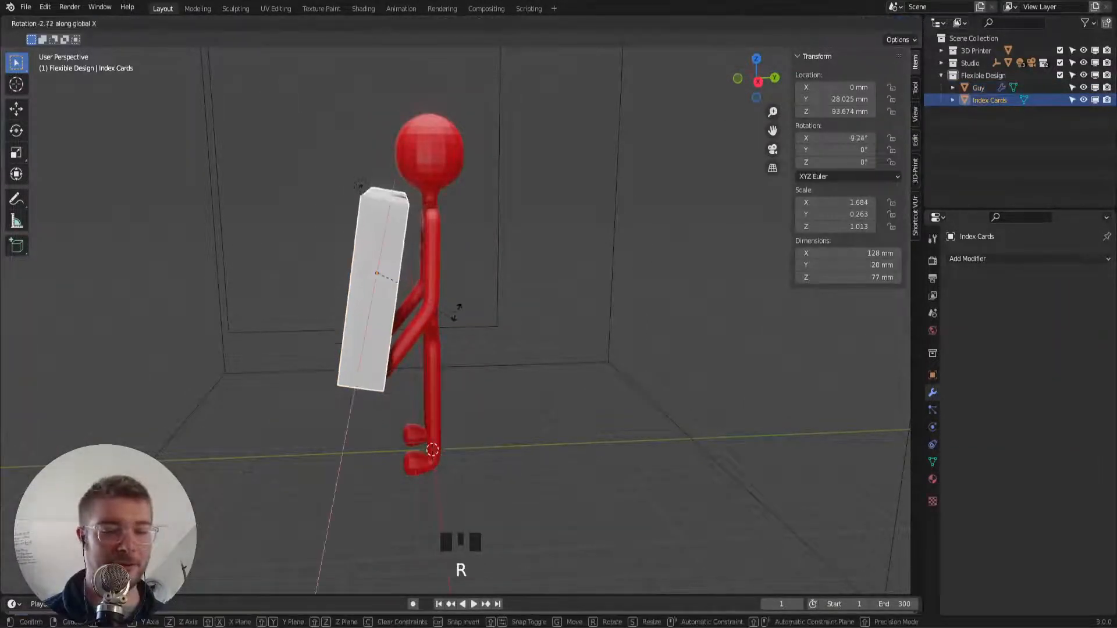
{"action": "left_click", "coordinate": [455, 328]}
{"action": "key", "text": "g"}
{"action": "key", "text": "y"}
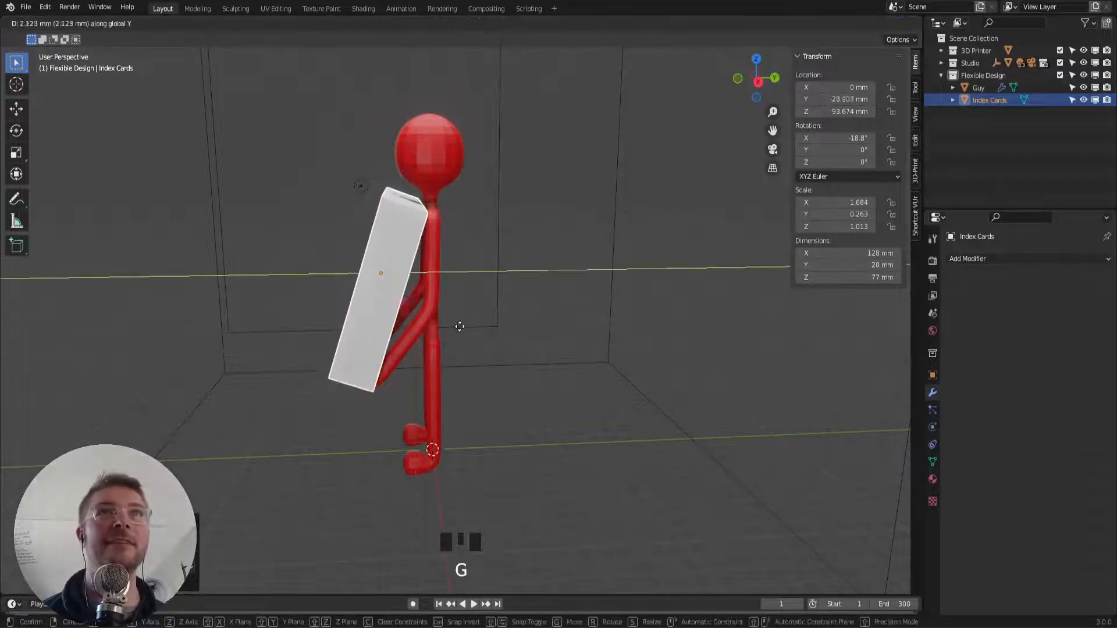
{"action": "left_click", "coordinate": [432, 330]}
Save the file and move both supporting-hand vertices of the figure forward along Y to a median of about -80.3 mm
{"action": "middle_click_drag", "start_coordinate": [432, 331], "coordinate": [412, 317]}
{"action": "left_click", "coordinate": [412, 320]}
{"action": "key", "text": "Tab"}
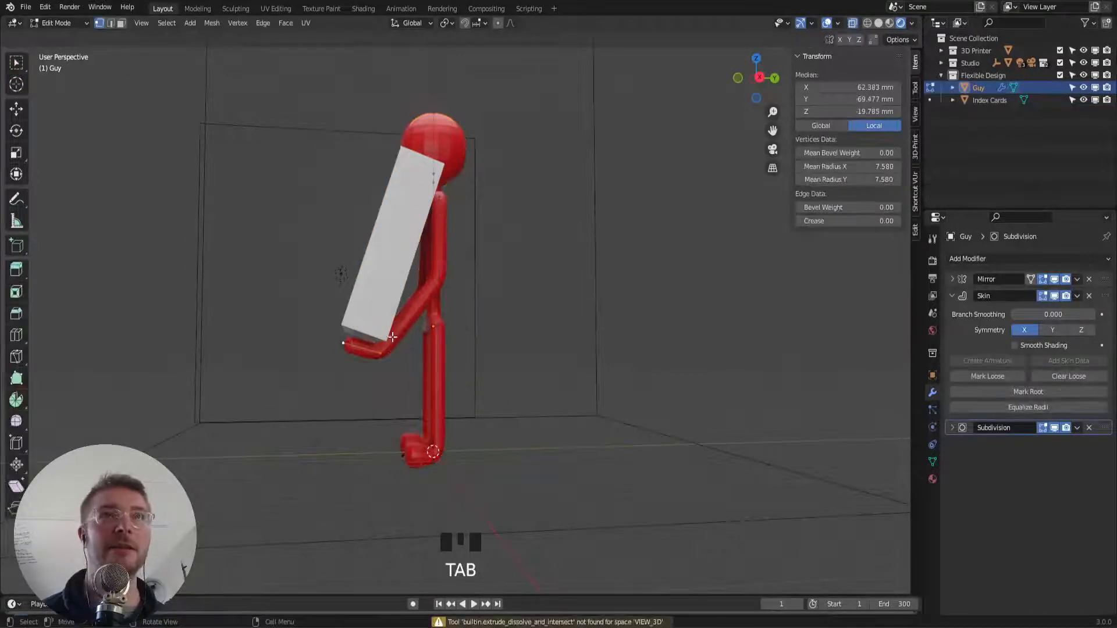
{"action": "key", "text": "ctrl+s"}
{"action": "left_click", "coordinate": [381, 356]}
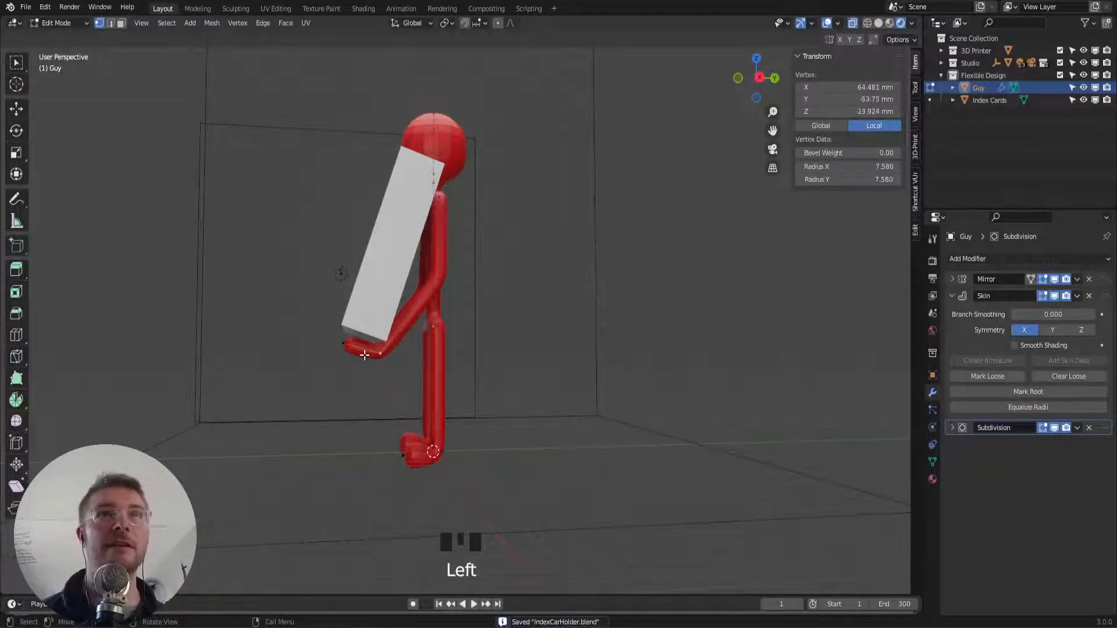
{"action": "left_click", "coordinate": [344, 340], "text": "shift"}
{"action": "key", "text": "g"}
{"action": "key", "text": "y"}
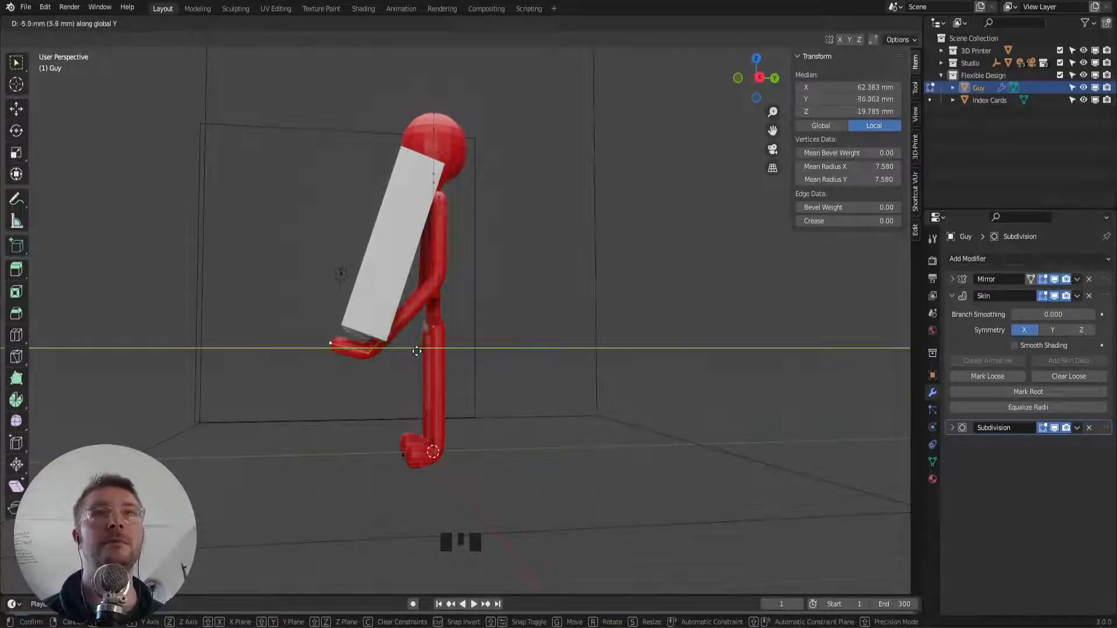
{"action": "left_click", "coordinate": [417, 351]}
{"action": "middle_click_drag", "start_coordinate": [390, 320], "coordinate": [391, 338]}
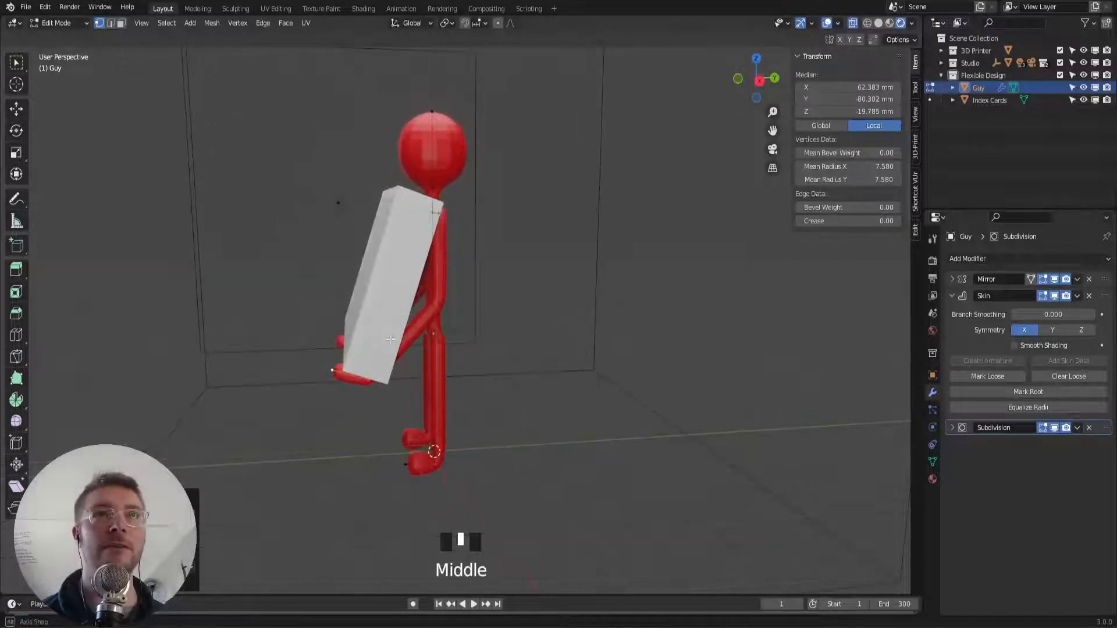
Return to Object Mode, tilt the index cards to about -25° around X and slide them along Y to about -29.5 mm
{"action": "key", "text": "Tab"}
{"action": "left_click", "coordinate": [422, 327]}
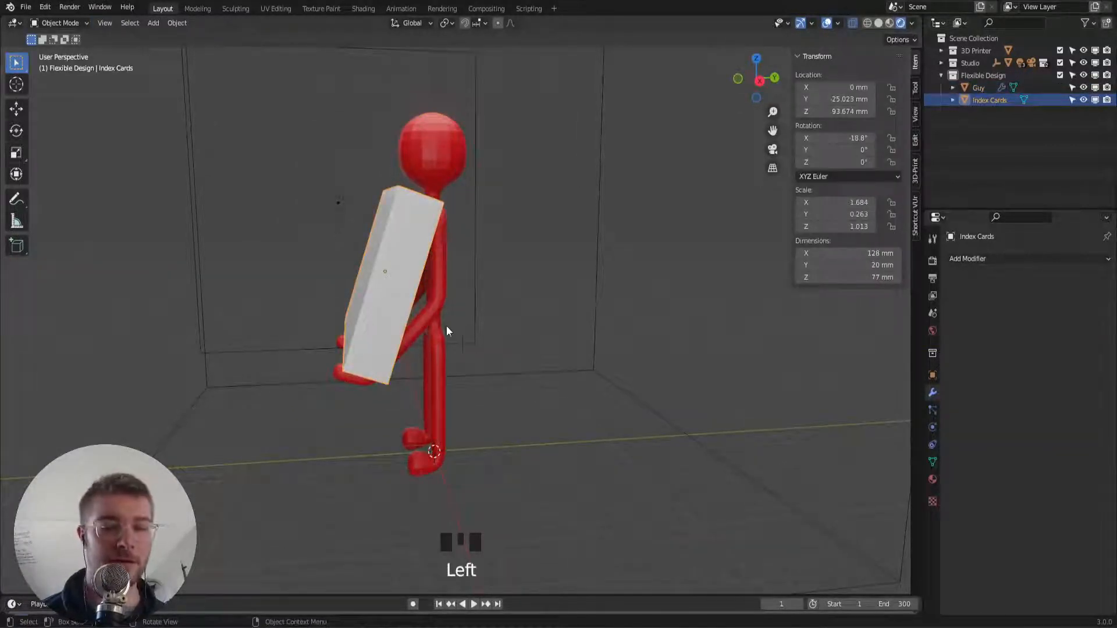
{"action": "key", "text": "r"}
{"action": "key", "text": "x"}
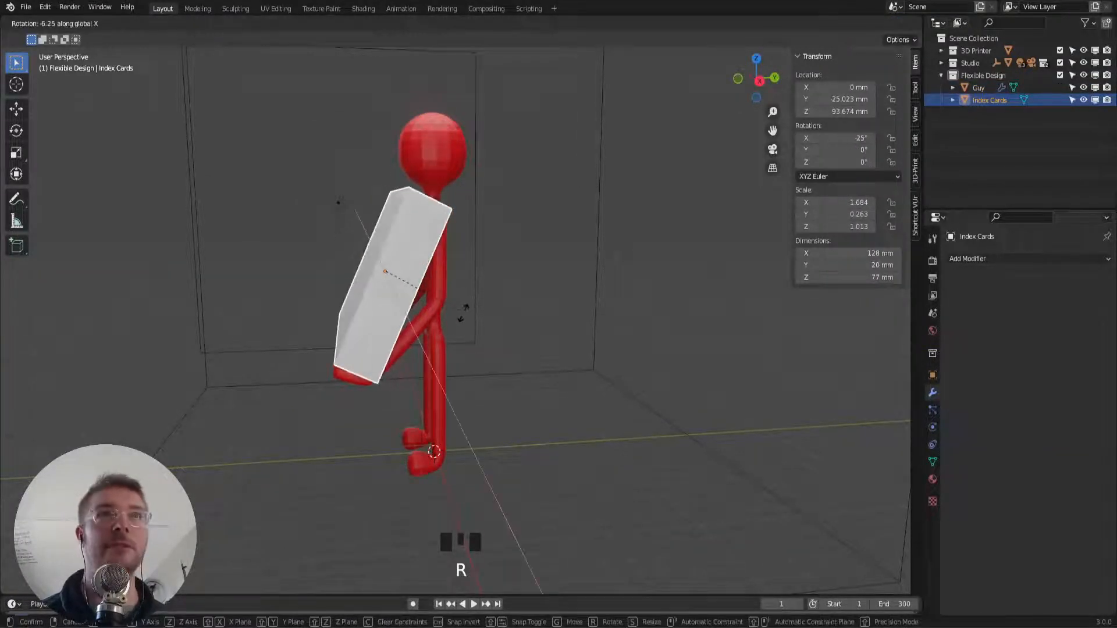
{"action": "left_click", "coordinate": [461, 315]}
{"action": "key", "text": "g"}
{"action": "left_click", "coordinate": [455, 314]}
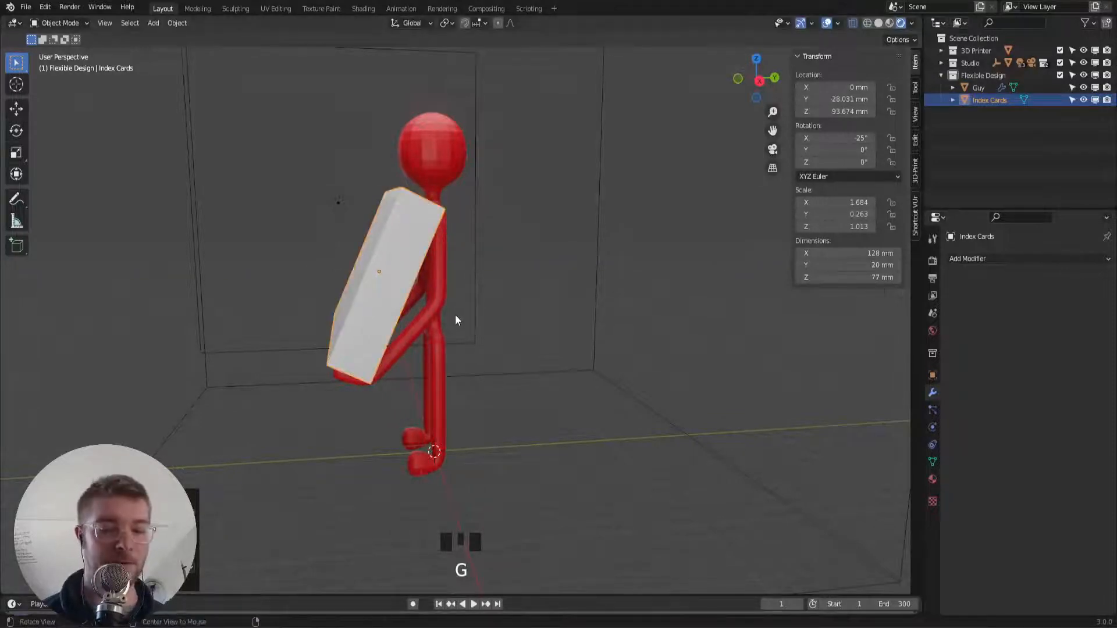
{"action": "middle_click_drag", "start_coordinate": [455, 317], "coordinate": [468, 364]}
{"action": "key", "text": "g"}
{"action": "key", "text": "y"}
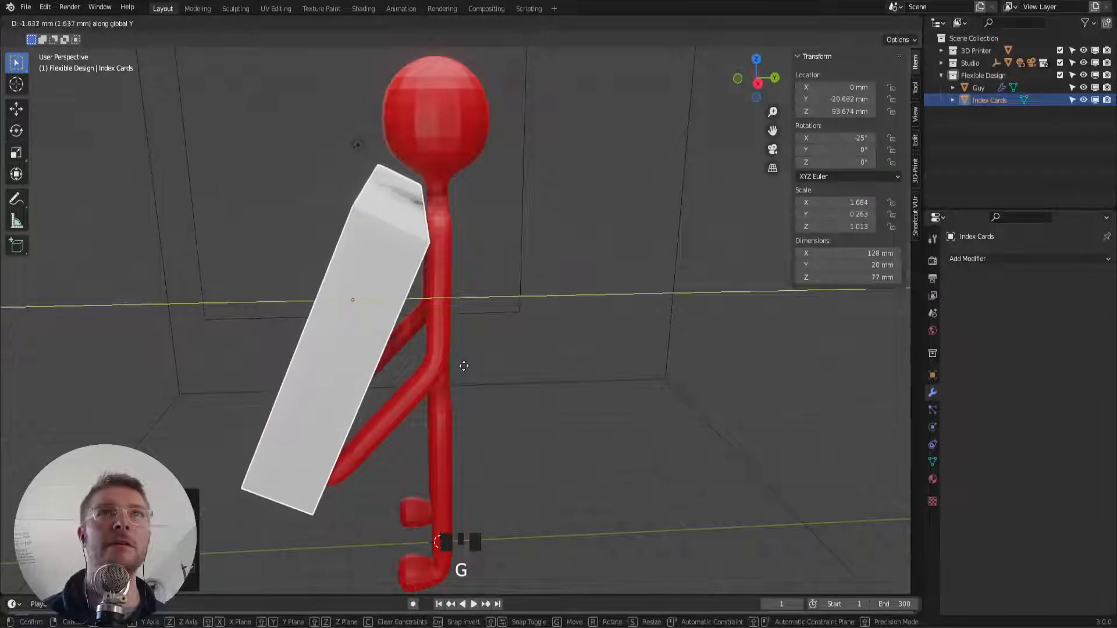
{"action": "left_click", "coordinate": [445, 374]}
{"action": "middle_click_drag", "start_coordinate": [429, 380], "coordinate": [441, 347]}
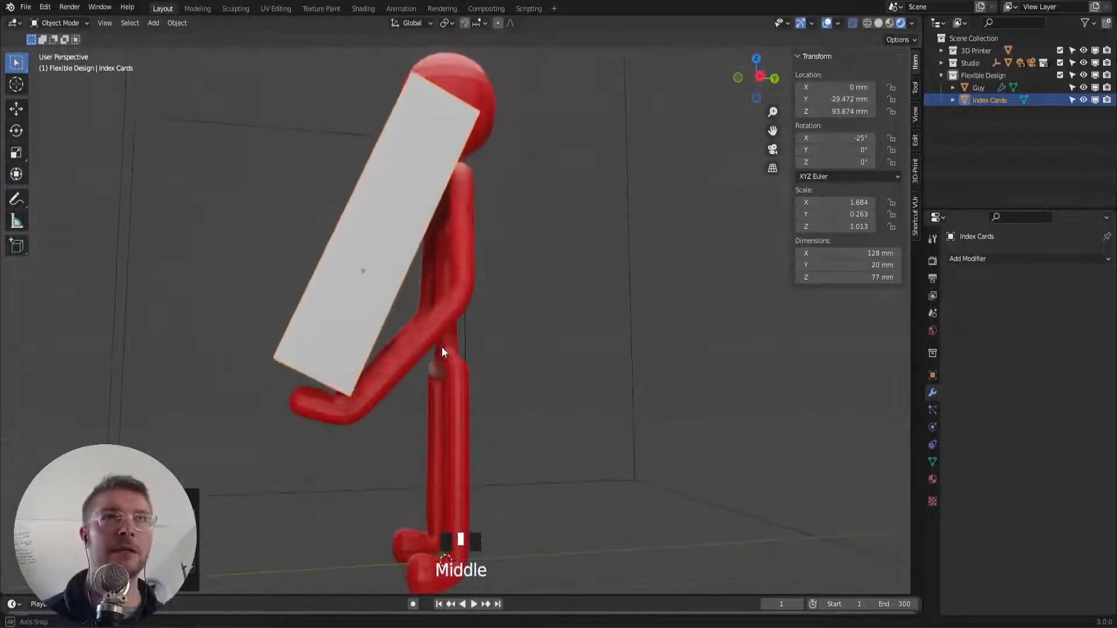
Edit the figure again and move both hand vertices up beneath the cards, to a median of about -83.5 mm Y and -12 mm Z
{"action": "left_click", "coordinate": [323, 408]}
{"action": "key", "text": "Tab"}
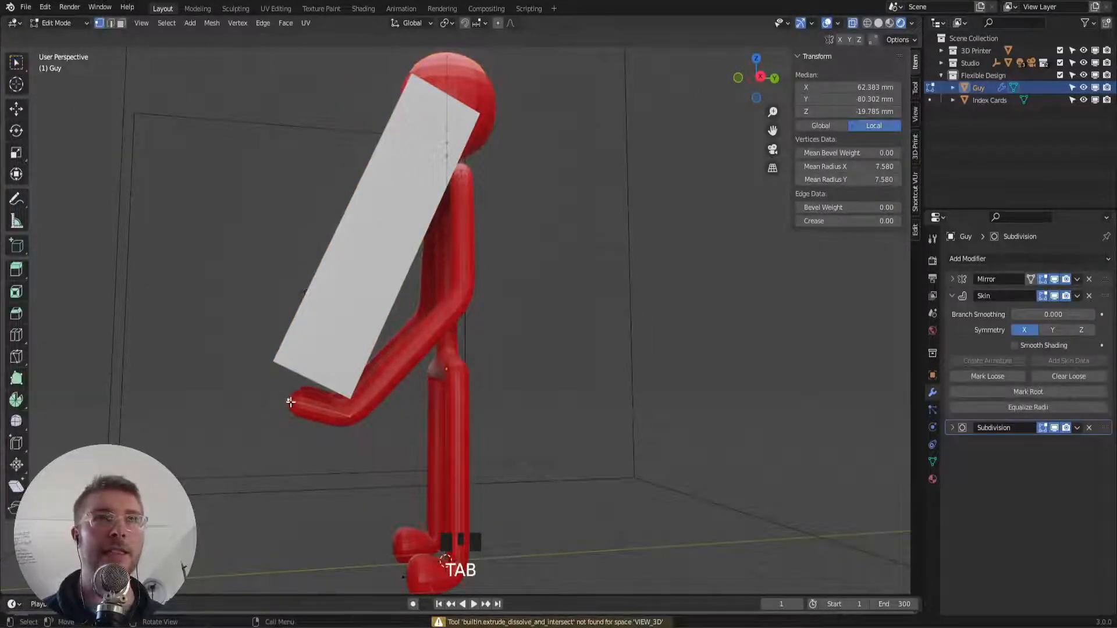
{"action": "key", "text": "g"}
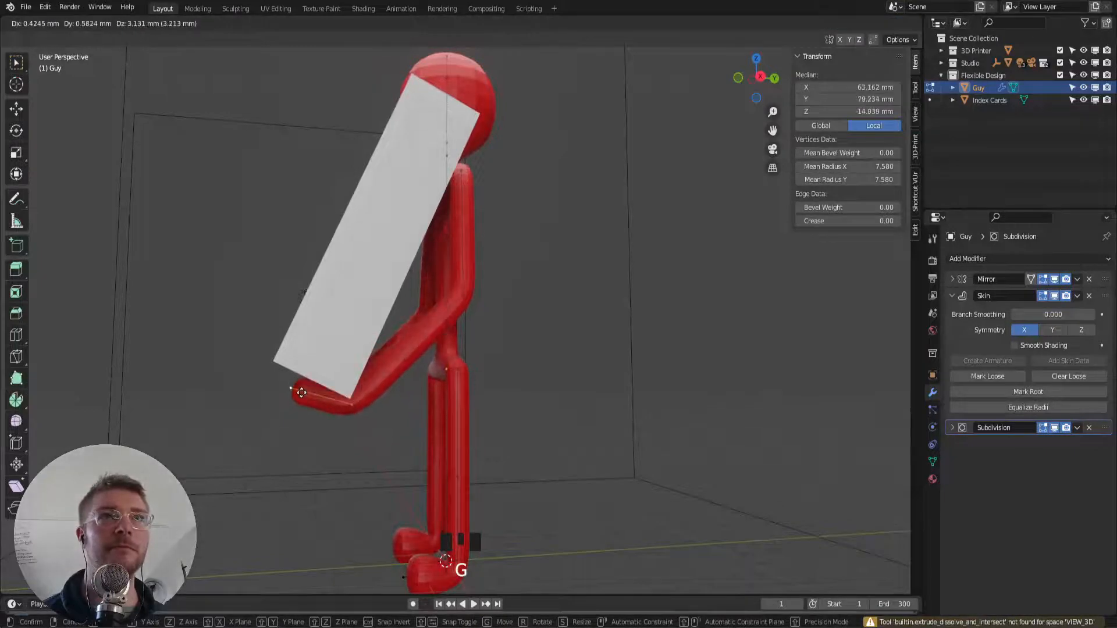
{"action": "left_click", "coordinate": [301, 392]}
{"action": "middle_click_drag", "start_coordinate": [317, 416], "coordinate": [312, 367]}
{"action": "scroll", "coordinate": [316, 394], "scroll_direction": "up", "scroll_amount": 2}
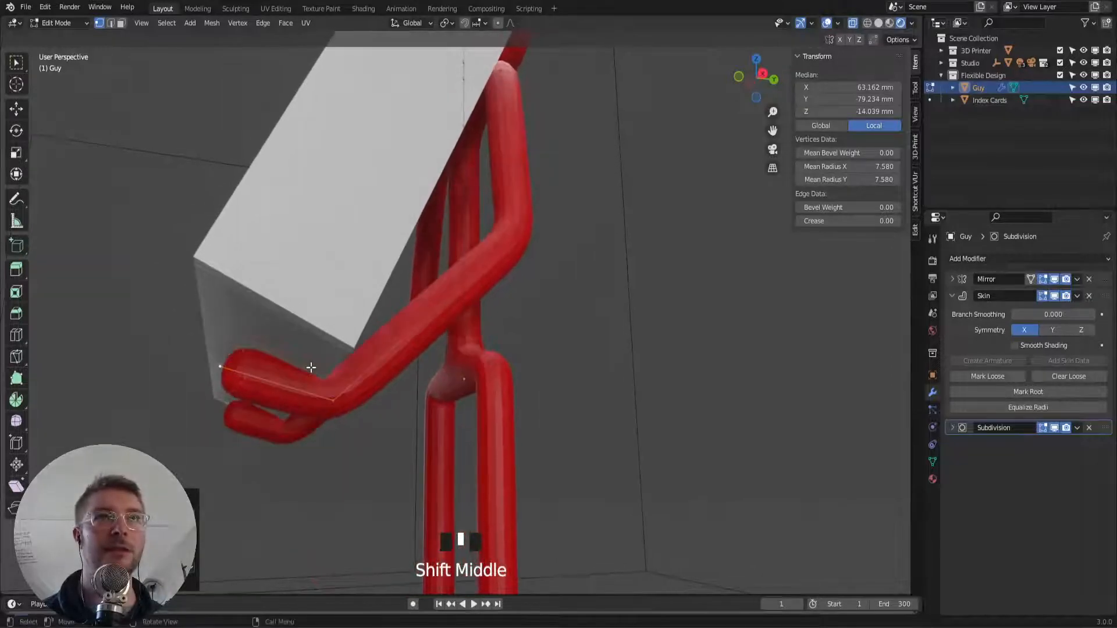
{"action": "key", "text": "g"}
{"action": "left_click", "coordinate": [307, 397]}
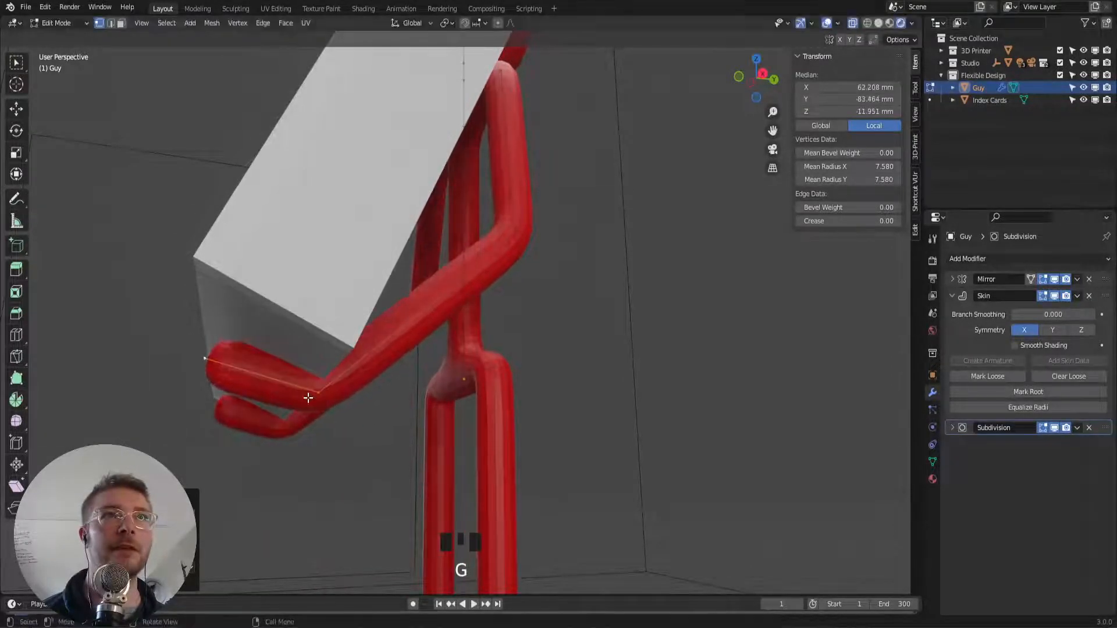
Save the file and extrude an inner finger from the palm vertex under the cards to about 34.4 mm local X
{"action": "left_click", "coordinate": [307, 397]}
{"action": "middle_click_drag", "start_coordinate": [307, 397], "coordinate": [325, 406]}
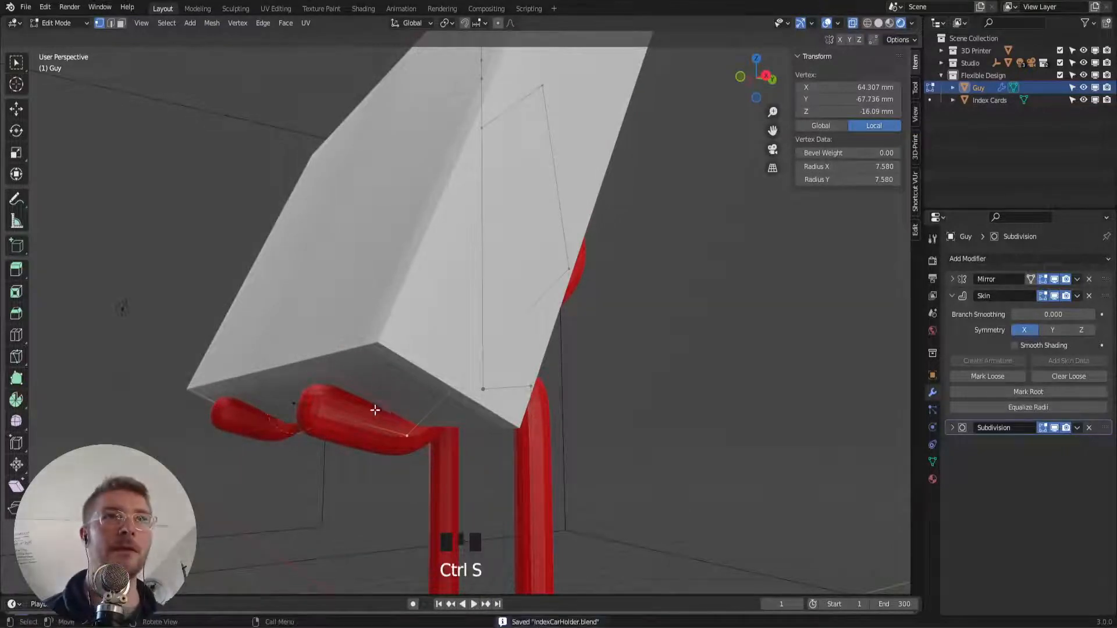
{"action": "middle_click_drag", "start_coordinate": [410, 395], "coordinate": [343, 439], "text": "shift"}
{"action": "scroll", "coordinate": [509, 384], "scroll_direction": "down", "scroll_amount": 2}
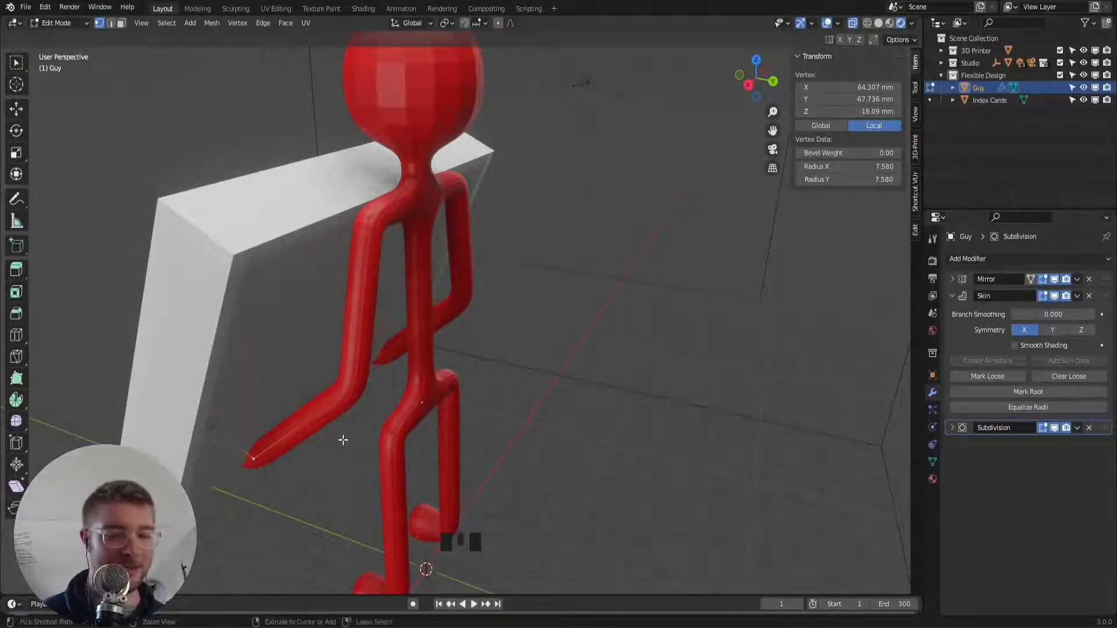
{"action": "middle_click_drag", "start_coordinate": [447, 329], "coordinate": [540, 255]}
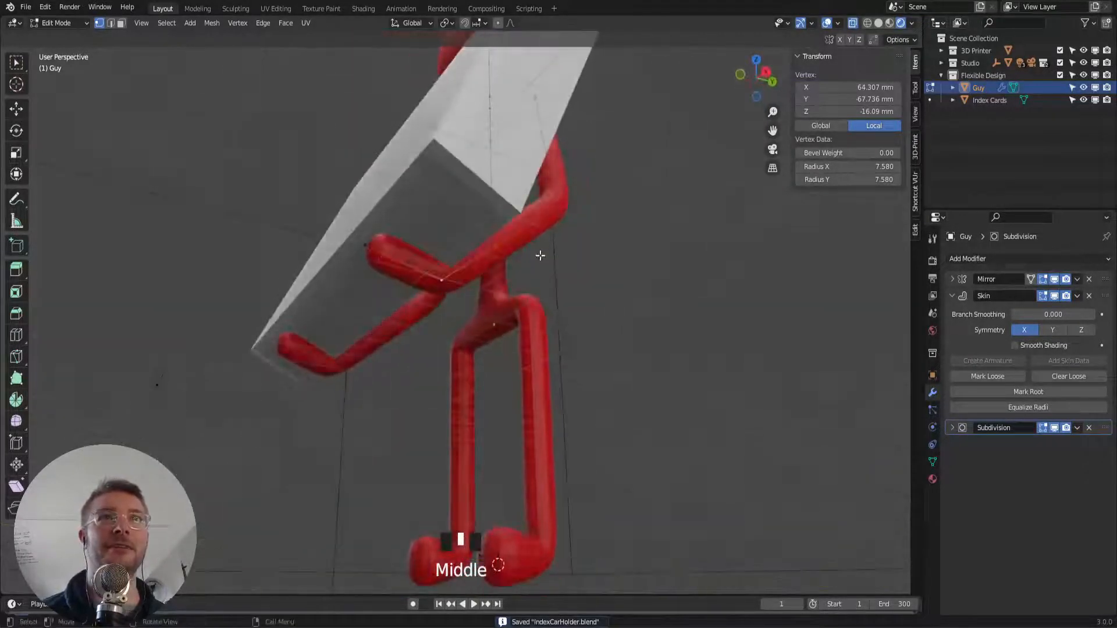
{"action": "middle_click_drag", "start_coordinate": [451, 282], "coordinate": [519, 292]}
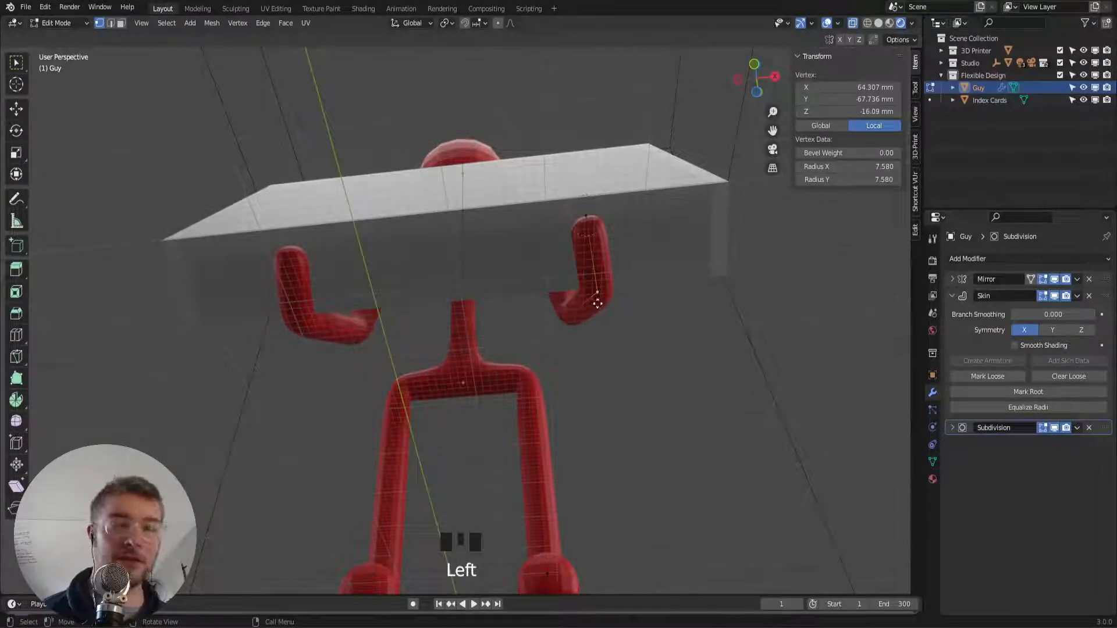
{"action": "key", "text": "e"}
{"action": "left_click", "coordinate": [575, 303]}
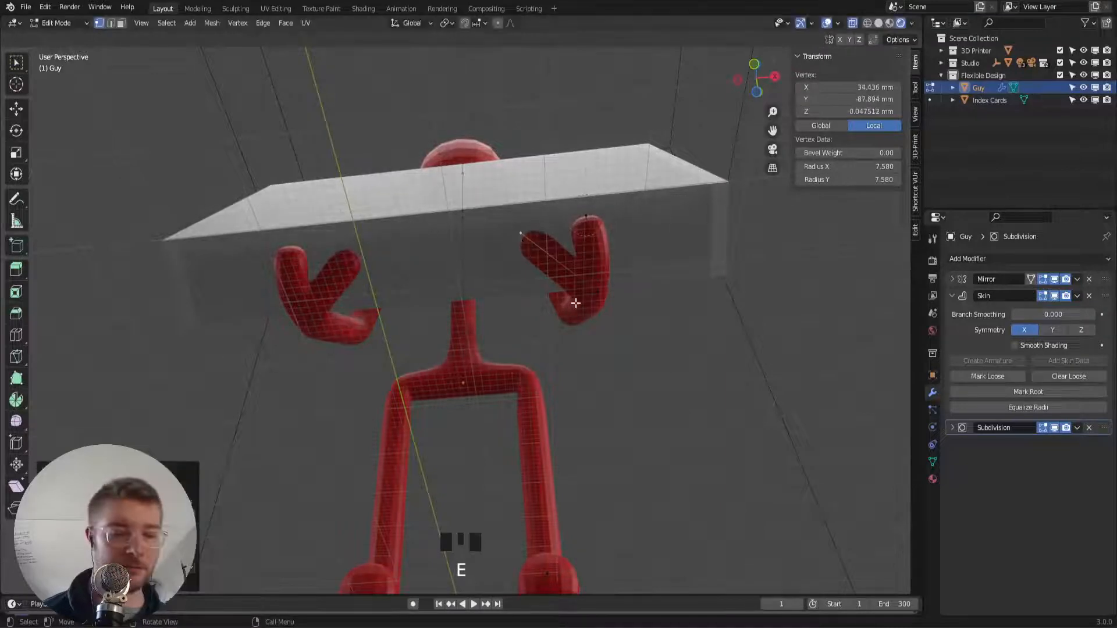
Extrude an outer finger from the palm to about 91 mm local X and a thumb upward behind the cards to about 22.6 mm Z
{"action": "left_click", "coordinate": [601, 294]}
{"action": "key", "text": "e"}
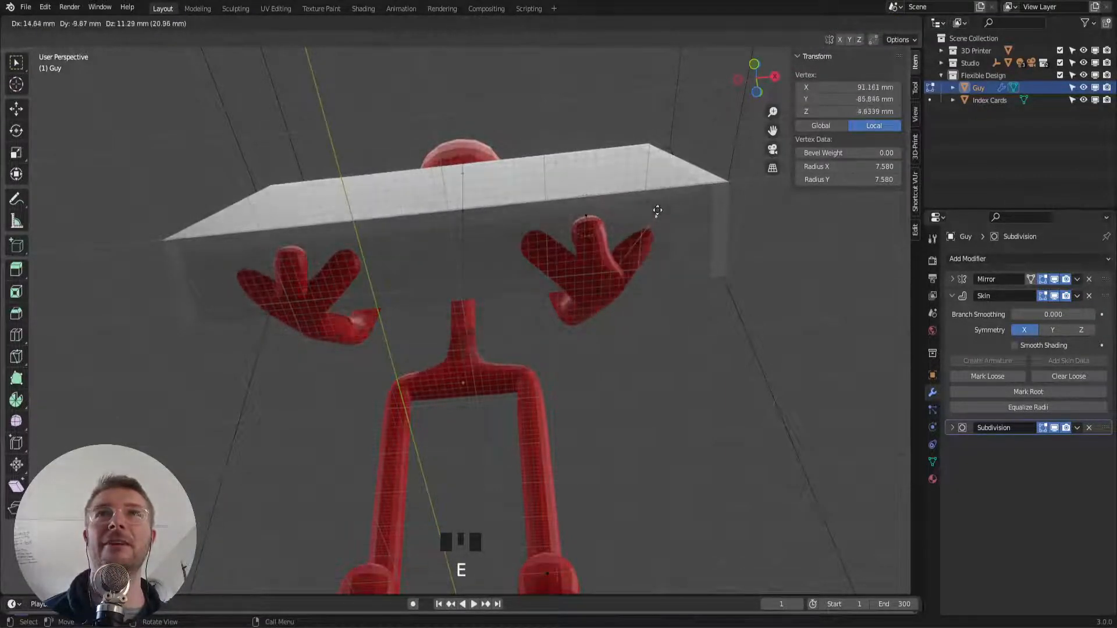
{"action": "left_click", "coordinate": [656, 218]}
{"action": "middle_click_drag", "start_coordinate": [628, 273], "coordinate": [497, 326]}
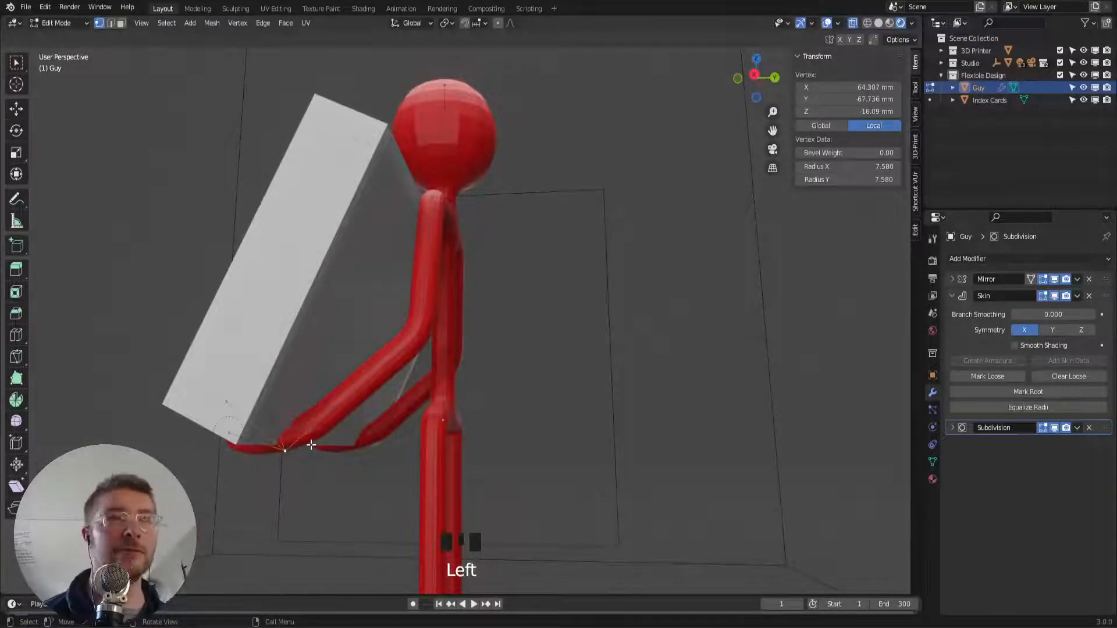
{"action": "key", "text": "e"}
{"action": "left_click", "coordinate": [349, 359]}
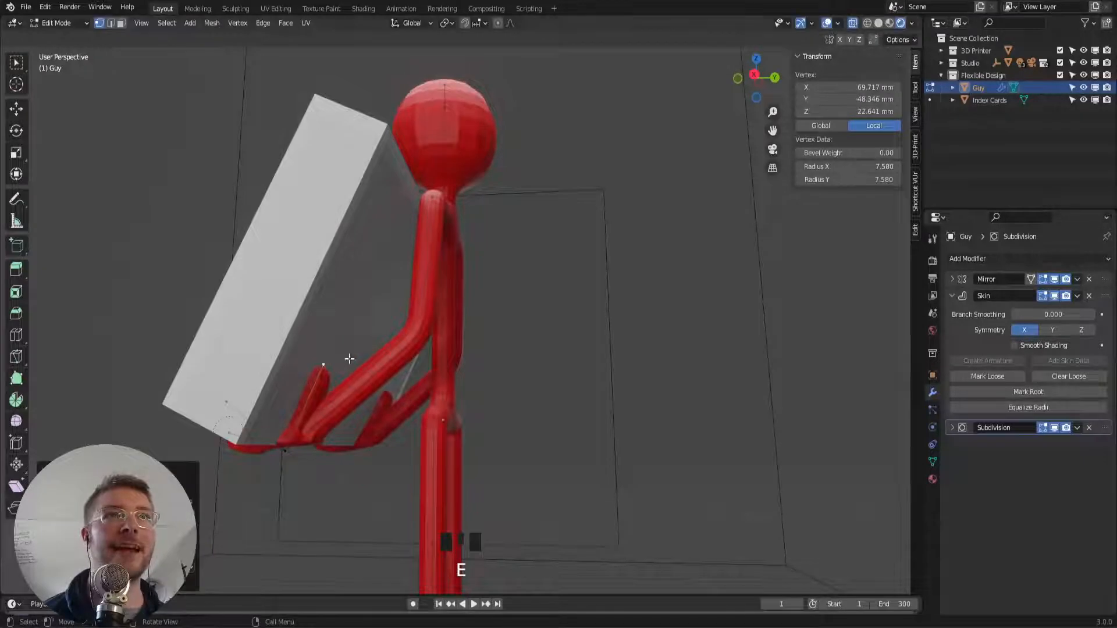
Lower the palm vertex to about -26.4 mm local Z beneath the cards
{"action": "middle_click_drag", "start_coordinate": [317, 432], "coordinate": [351, 349]}
{"action": "left_click", "coordinate": [349, 324]}
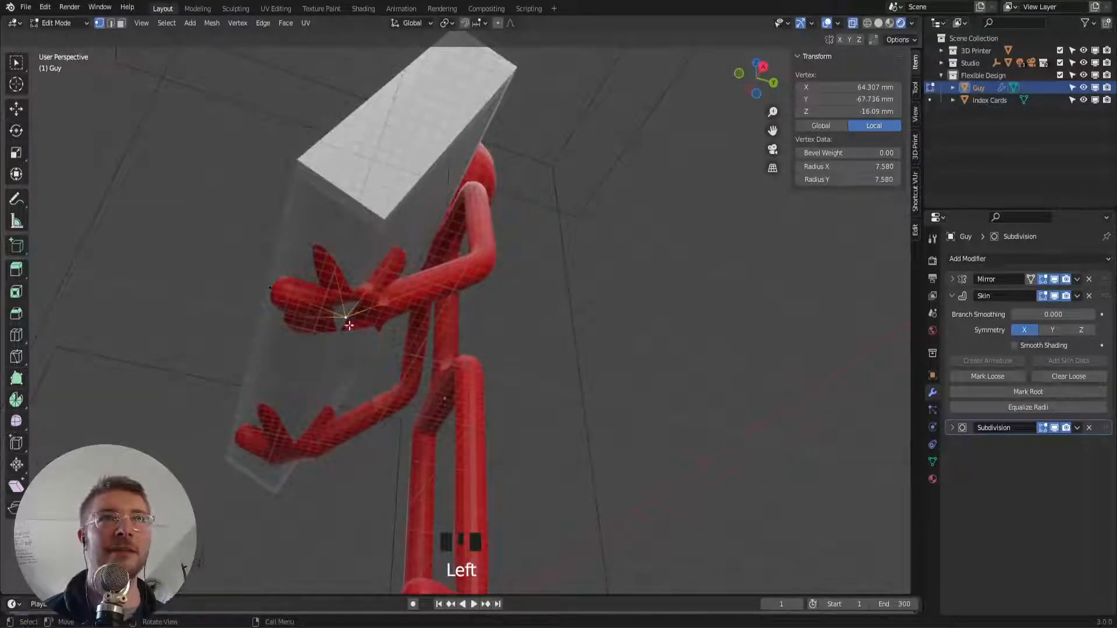
{"action": "key", "text": "g"}
{"action": "left_click", "coordinate": [348, 355]}
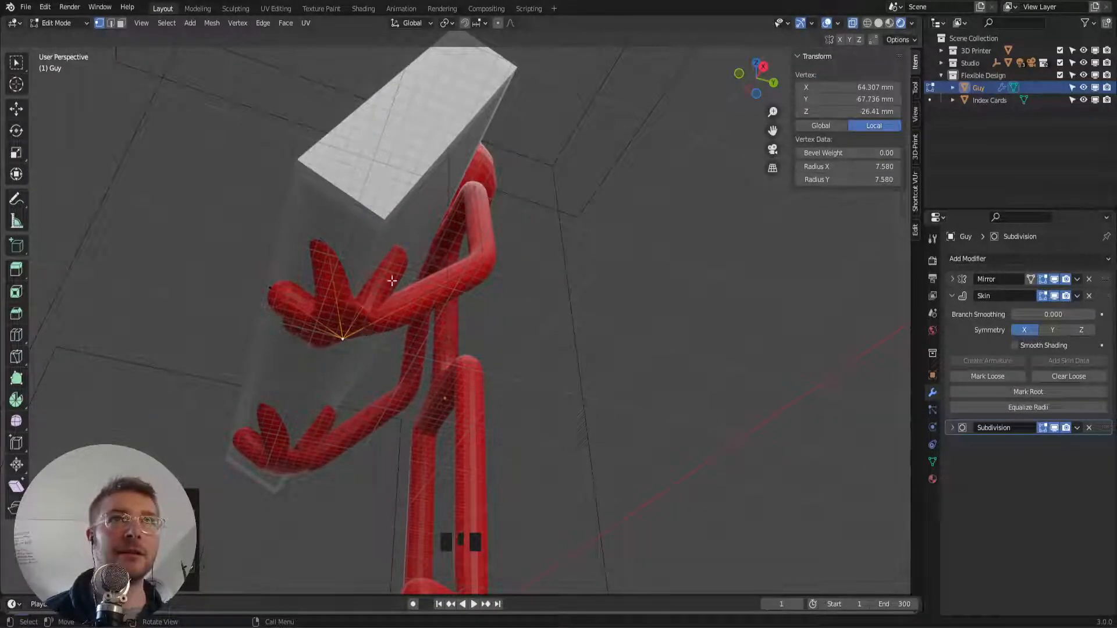
Select the finger, thumb and palm vertices of the hand and shrink their skin radius to about 5.69
{"action": "left_click", "coordinate": [274, 288], "text": "shift"}
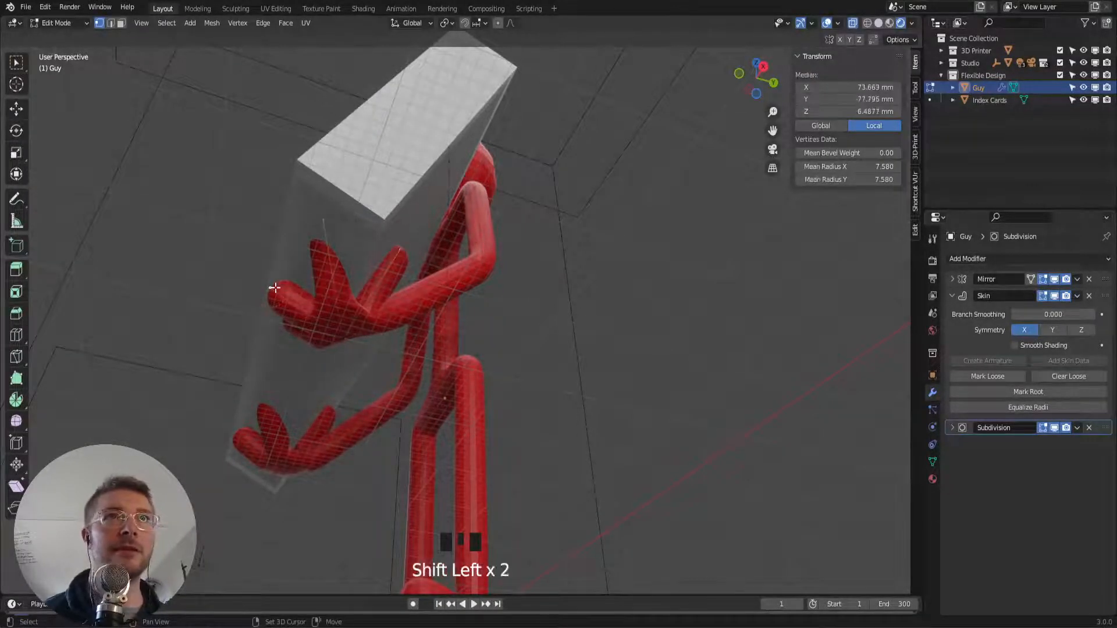
{"action": "left_click", "coordinate": [342, 339], "text": "shift"}
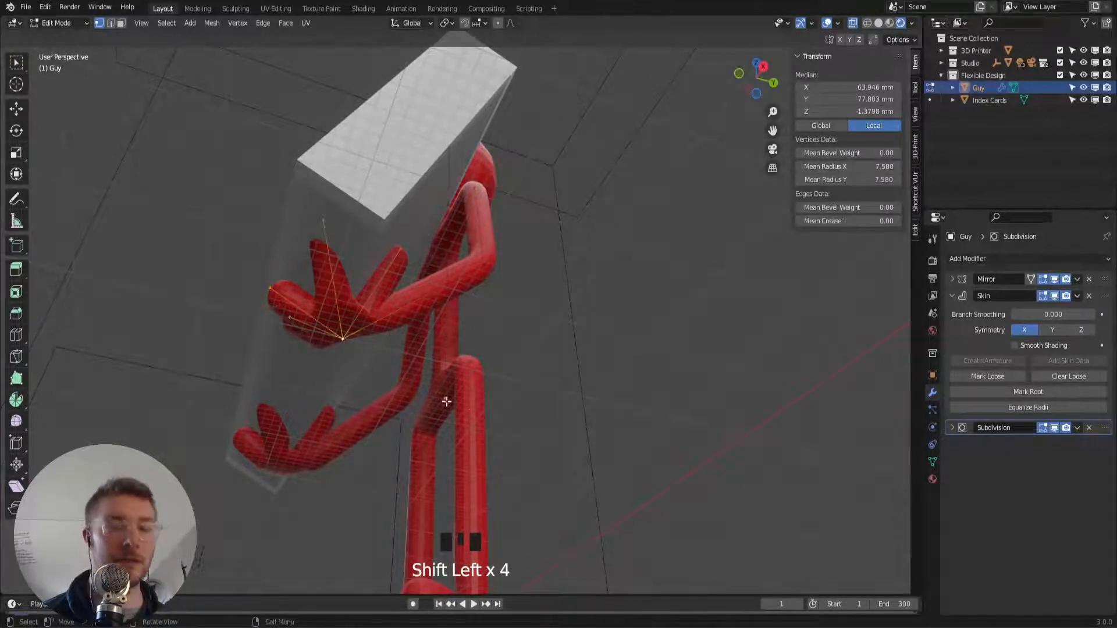
{"action": "key", "text": "ctrl+a"}
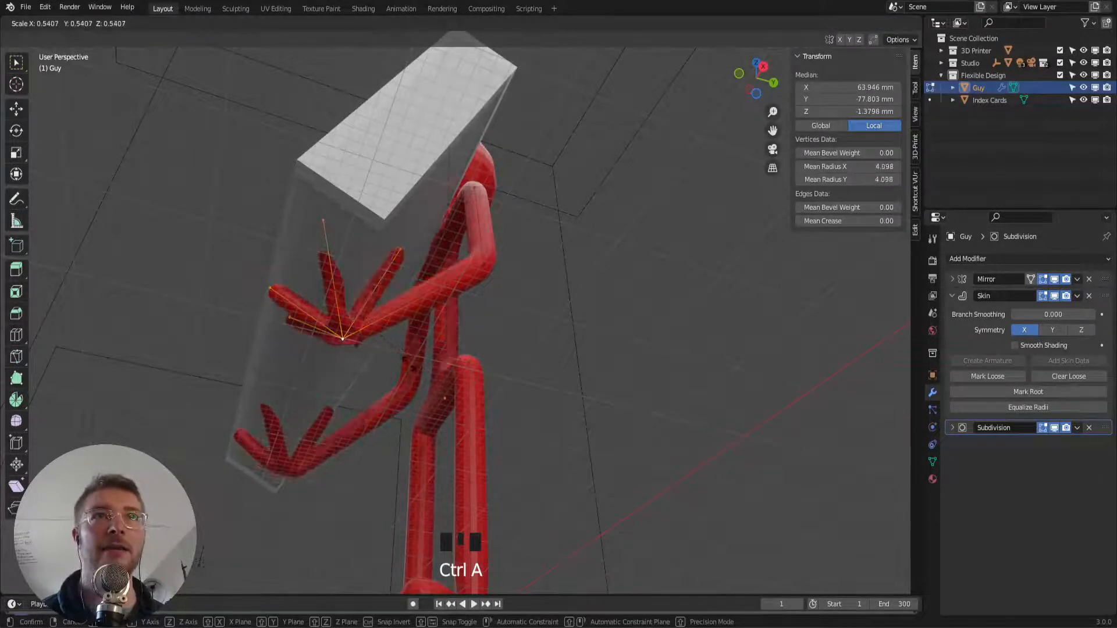
{"action": "left_click", "coordinate": [449, 386]}
Lower the palm vertex further to about -34.5 mm local Z so the fingers spread beneath the cards
{"action": "middle_click_drag", "start_coordinate": [448, 386], "coordinate": [479, 388]}
{"action": "left_click", "coordinate": [438, 311]}
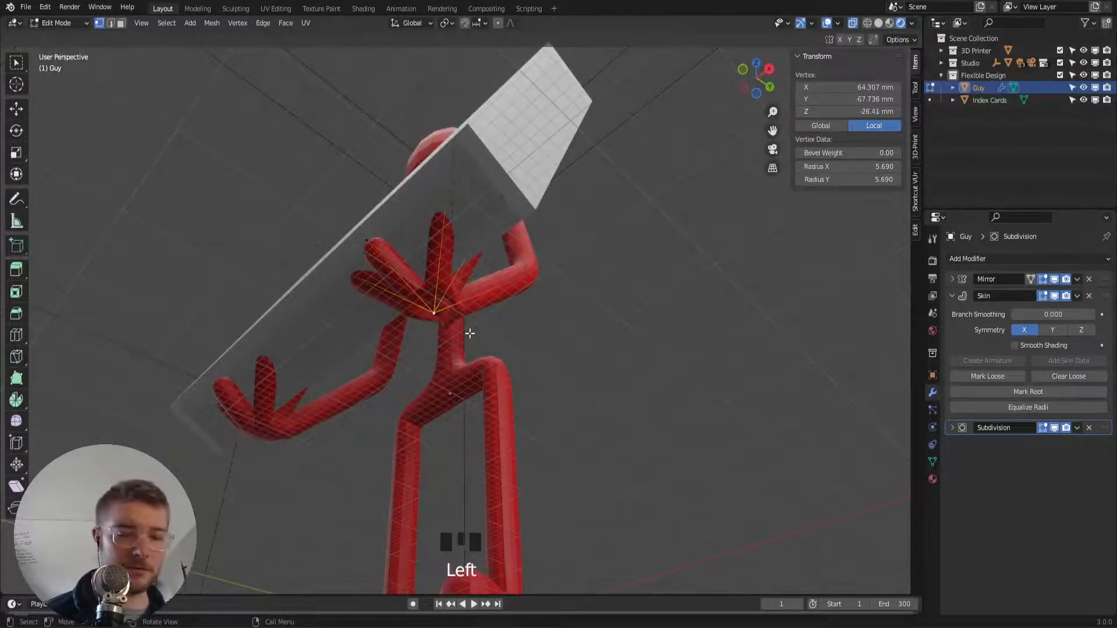
{"action": "key", "text": "g"}
{"action": "left_click", "coordinate": [469, 350]}
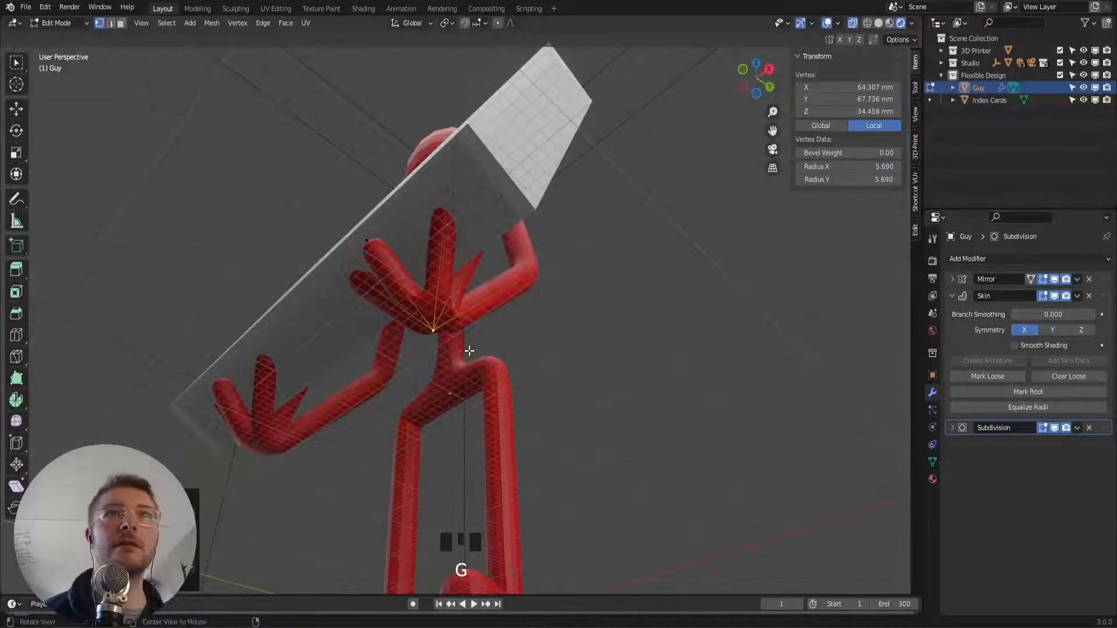
{"action": "middle_click_drag", "start_coordinate": [470, 350], "coordinate": [419, 387]}
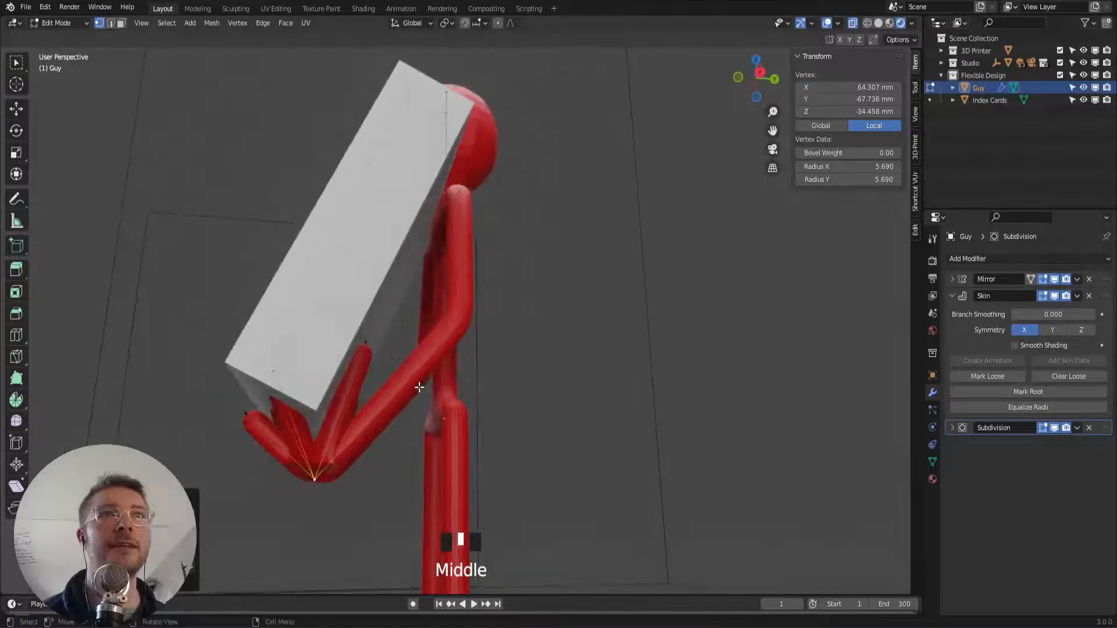
Shift the thumb tip to about -46.6 mm local Y and slide it down along its edge to about 5.3 mm Z
{"action": "key", "text": "g"}
{"action": "left_click", "coordinate": [371, 354]}
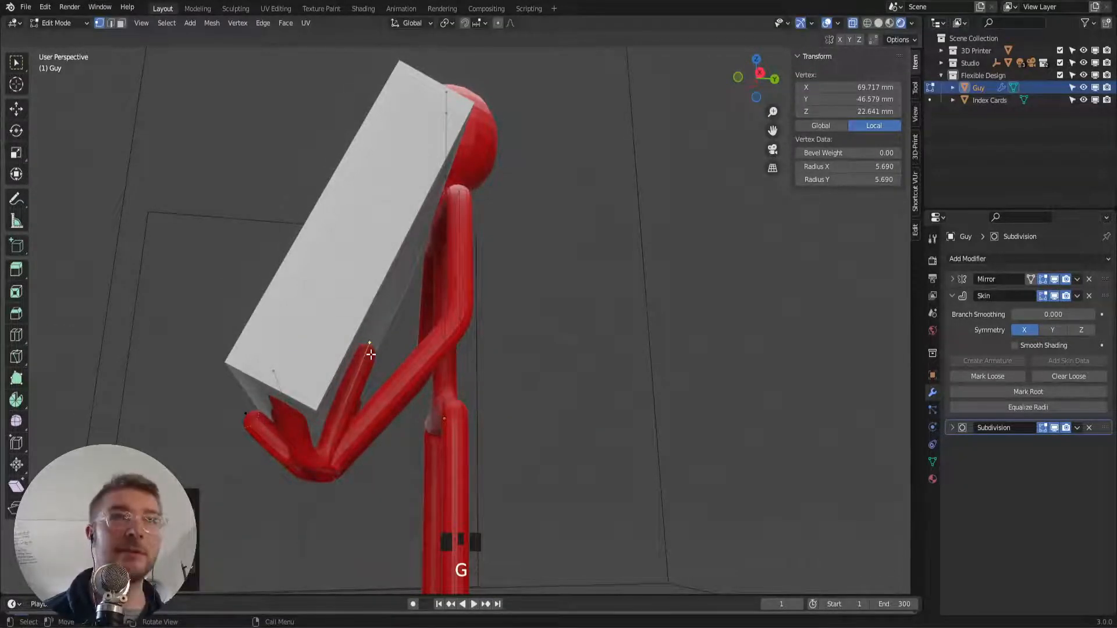
{"action": "key", "text": "g"}
{"action": "key", "text": "g"}
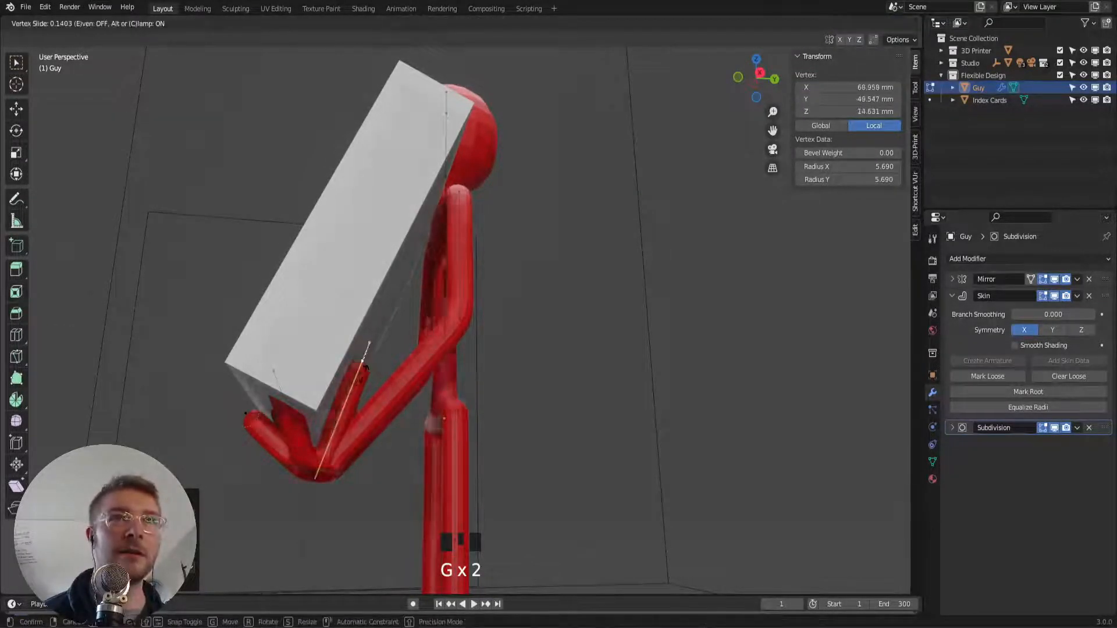
{"action": "left_click", "coordinate": [357, 400]}
Enlarge the palm vertex's skin radius to about 7.3
{"action": "middle_click_drag", "start_coordinate": [339, 415], "coordinate": [424, 493]}
{"action": "left_click", "coordinate": [401, 378]}
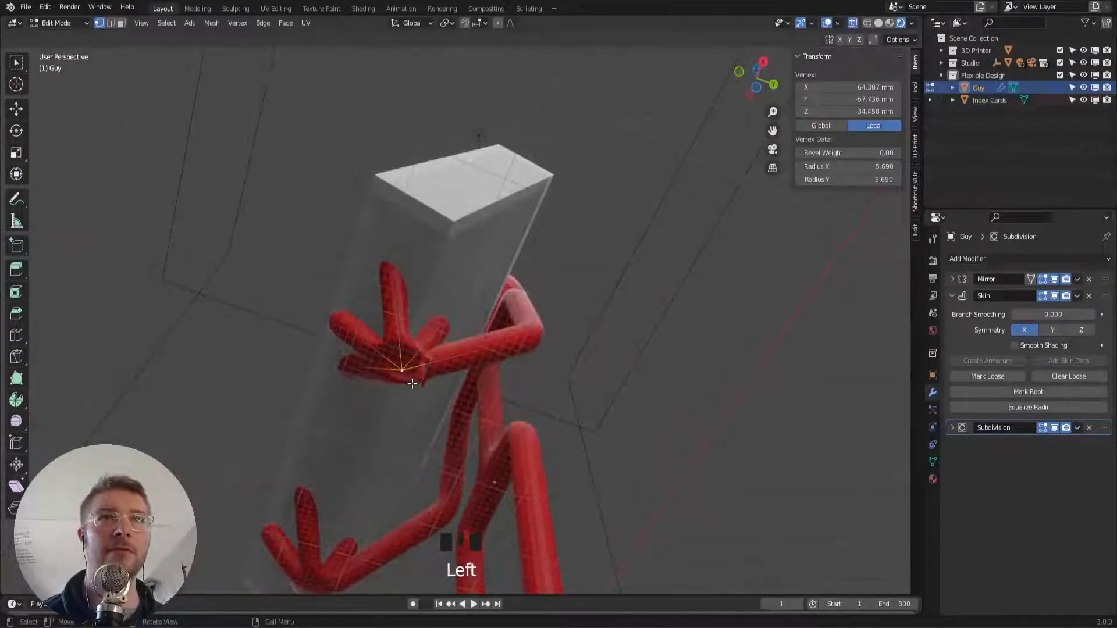
{"action": "scroll", "coordinate": [399, 375], "scroll_direction": "up", "scroll_amount": 2}
{"action": "middle_click_drag", "start_coordinate": [399, 376], "coordinate": [359, 430]}
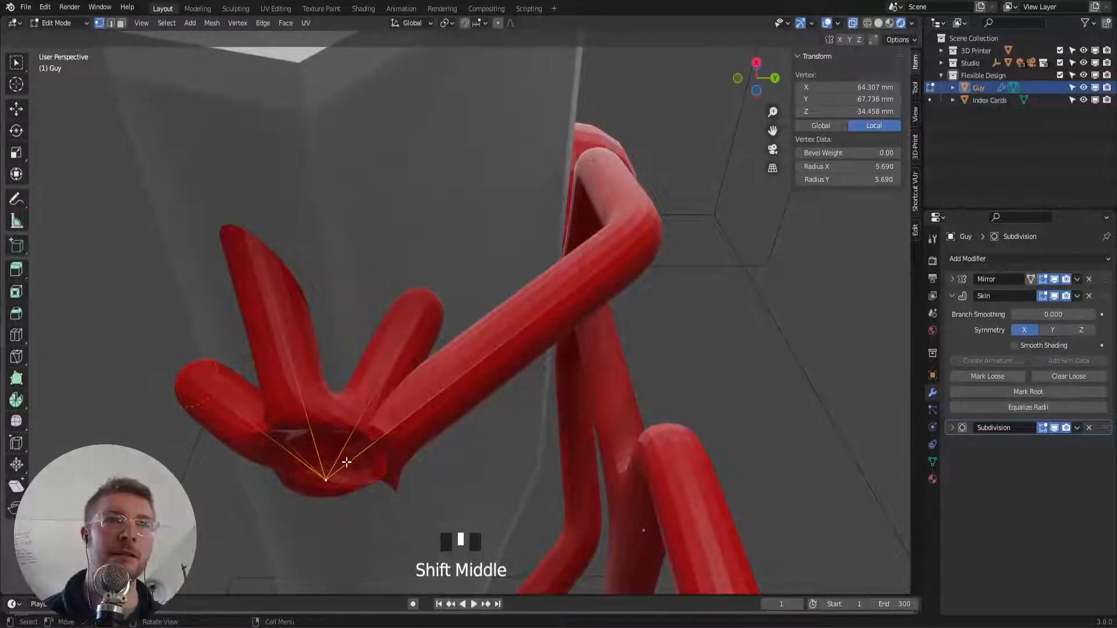
{"action": "key", "text": "ctrl+a"}
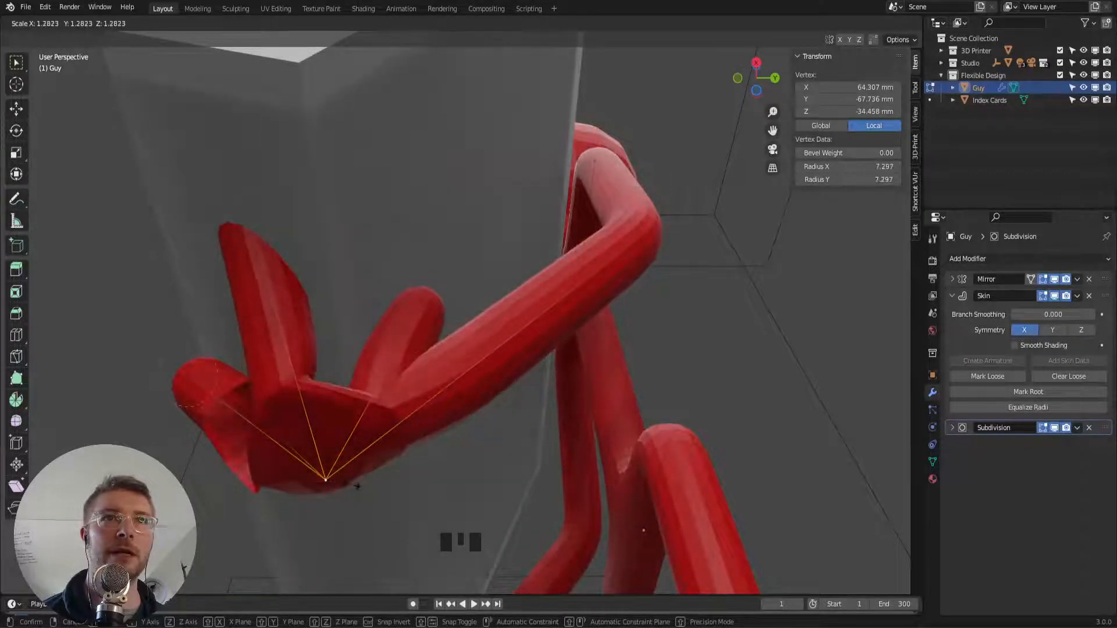
{"action": "left_click", "coordinate": [356, 486]}
Raise the thumb tip to about 8.9 mm local Z, slide it outward along the X axis and adjust it behind the cards
{"action": "middle_click_drag", "start_coordinate": [349, 481], "coordinate": [358, 380]}
{"action": "key", "text": "g"}
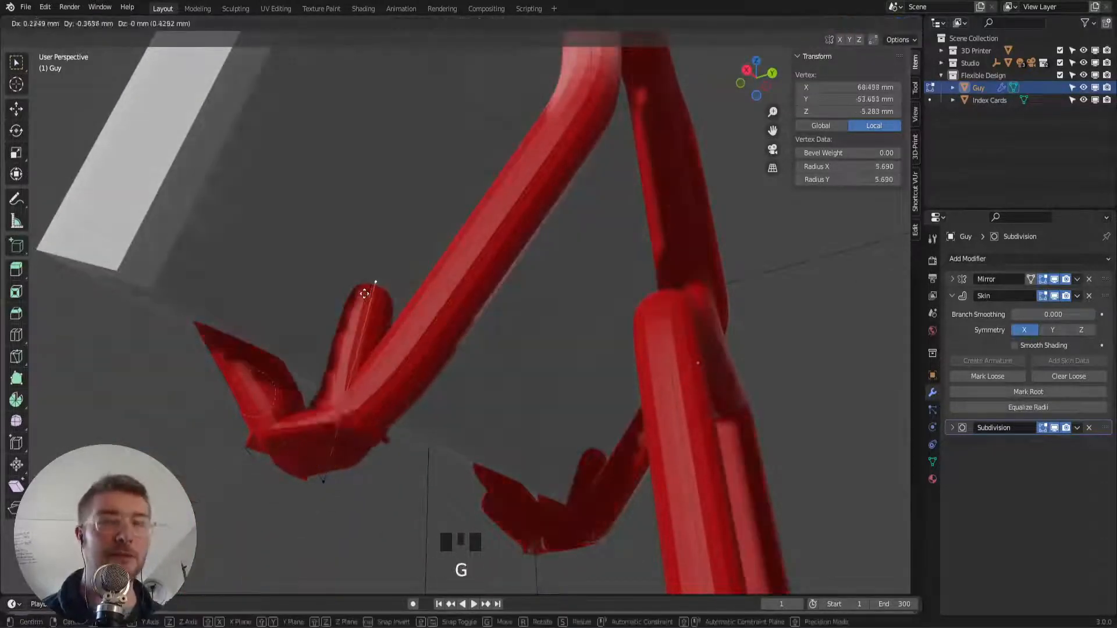
{"action": "left_click", "coordinate": [319, 281]}
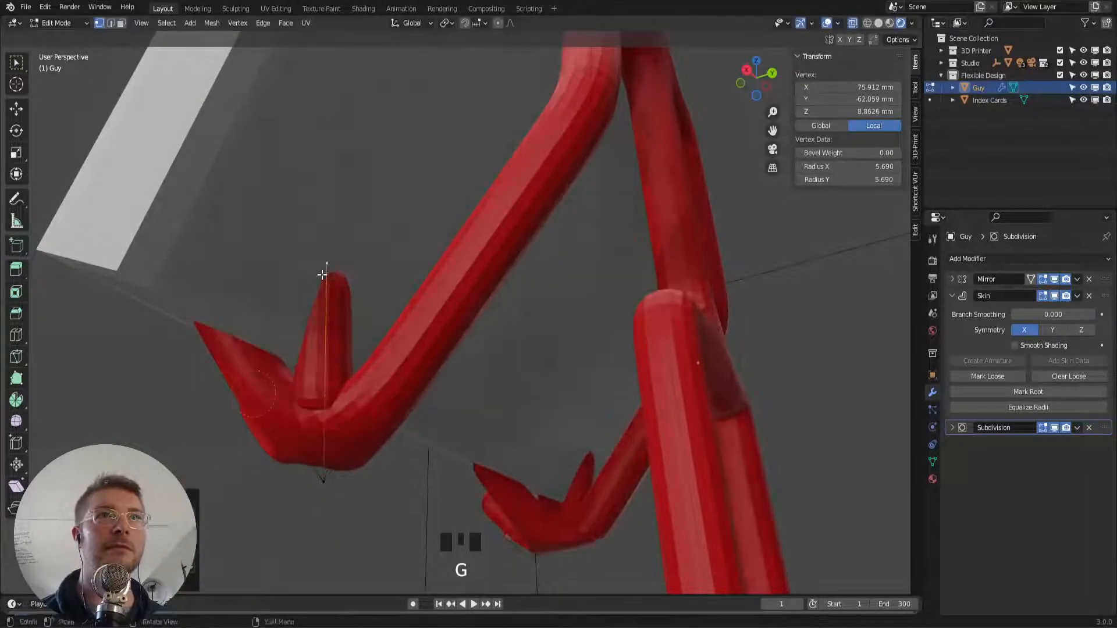
{"action": "middle_click_drag", "start_coordinate": [320, 276], "coordinate": [286, 324]}
{"action": "key", "text": "g"}
{"action": "key", "text": "x"}
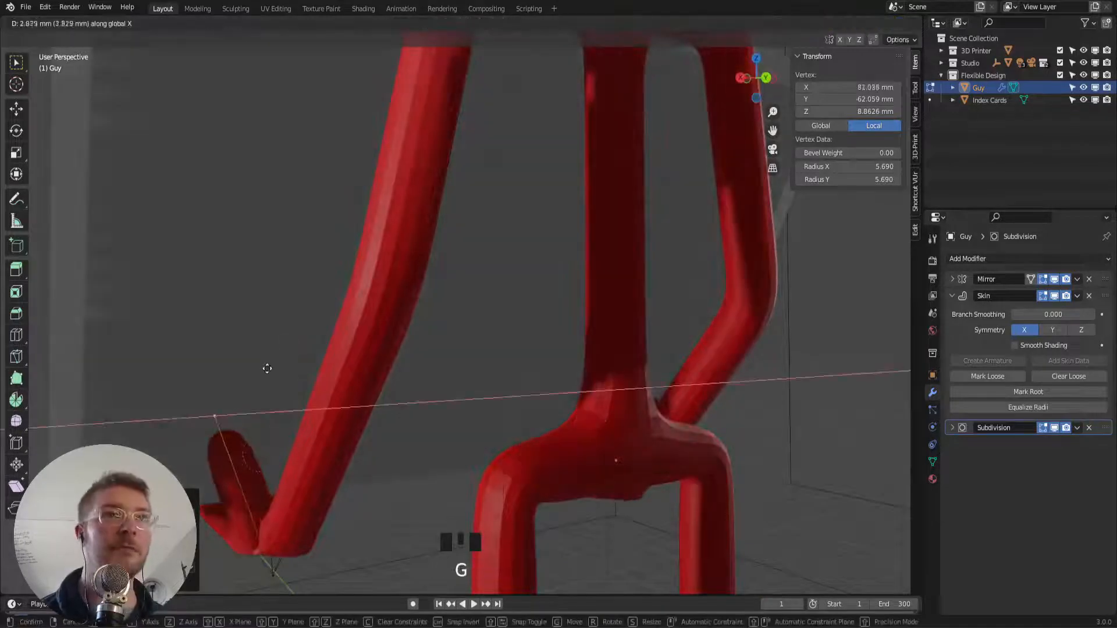
{"action": "left_click", "coordinate": [222, 401]}
{"action": "middle_click_drag", "start_coordinate": [222, 401], "coordinate": [303, 358]}
{"action": "key", "text": "g"}
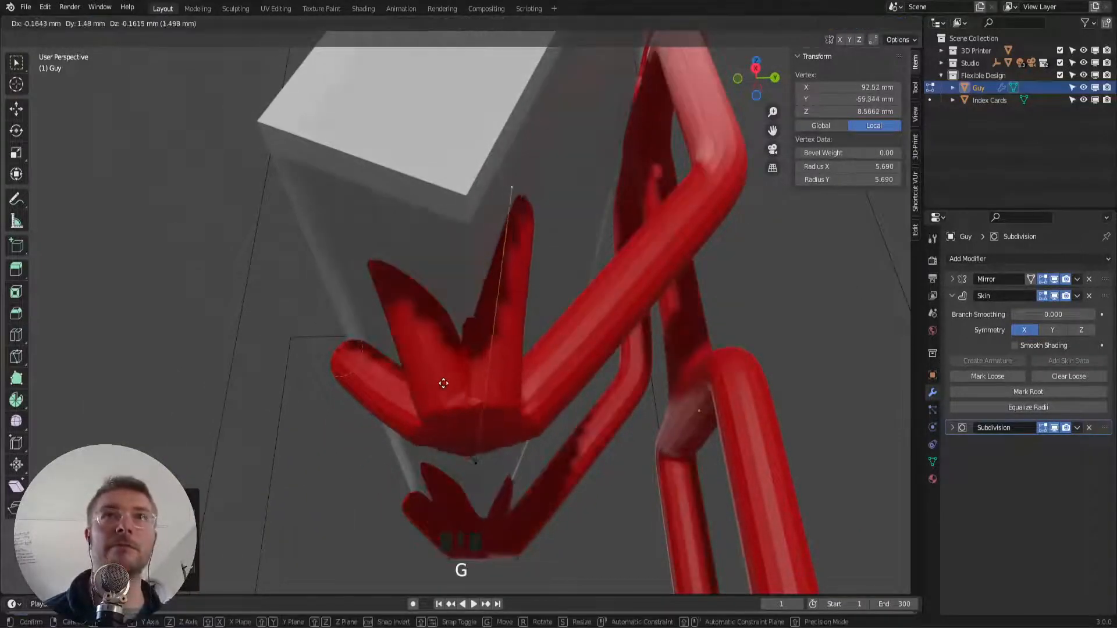
{"action": "left_click", "coordinate": [477, 387]}
Move the outer fingertip to about 92, -107, 2.6 mm and the middle fingertip to about 60, -108, 2.5 mm in front of the cards
{"action": "middle_click_drag", "start_coordinate": [477, 394], "coordinate": [475, 322]}
{"action": "key", "text": "g"}
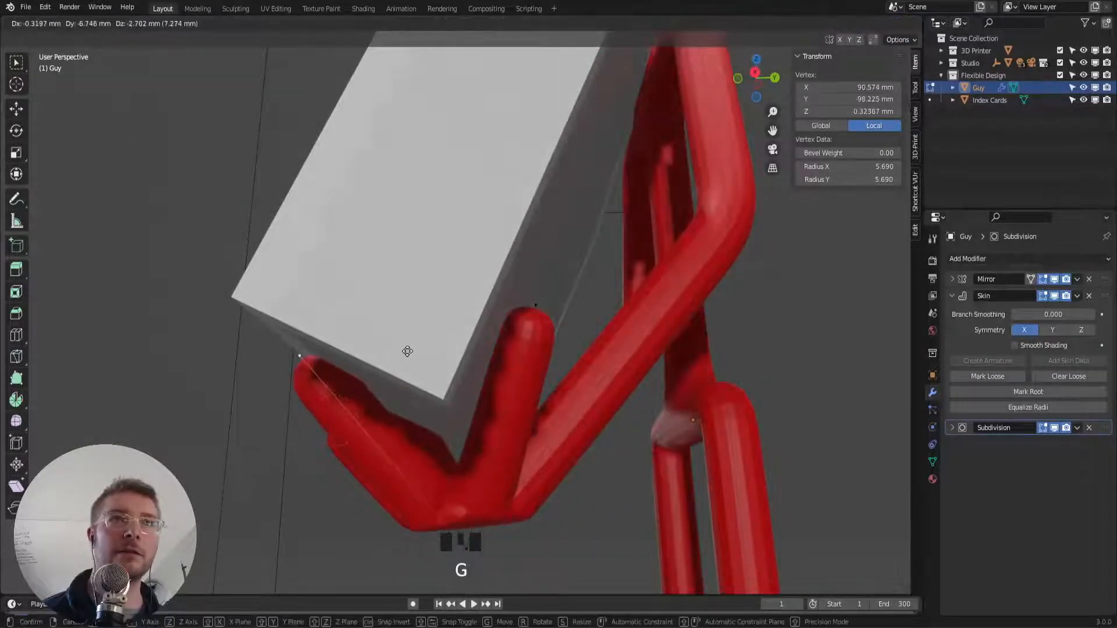
{"action": "left_click", "coordinate": [365, 334]}
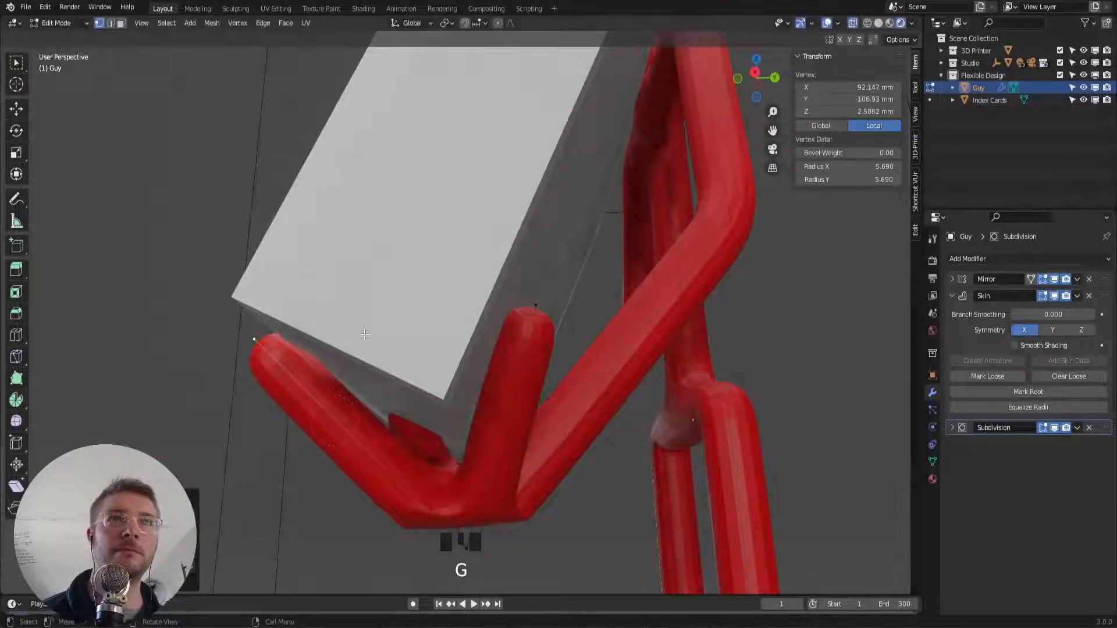
{"action": "middle_click_drag", "start_coordinate": [431, 459], "coordinate": [550, 405]}
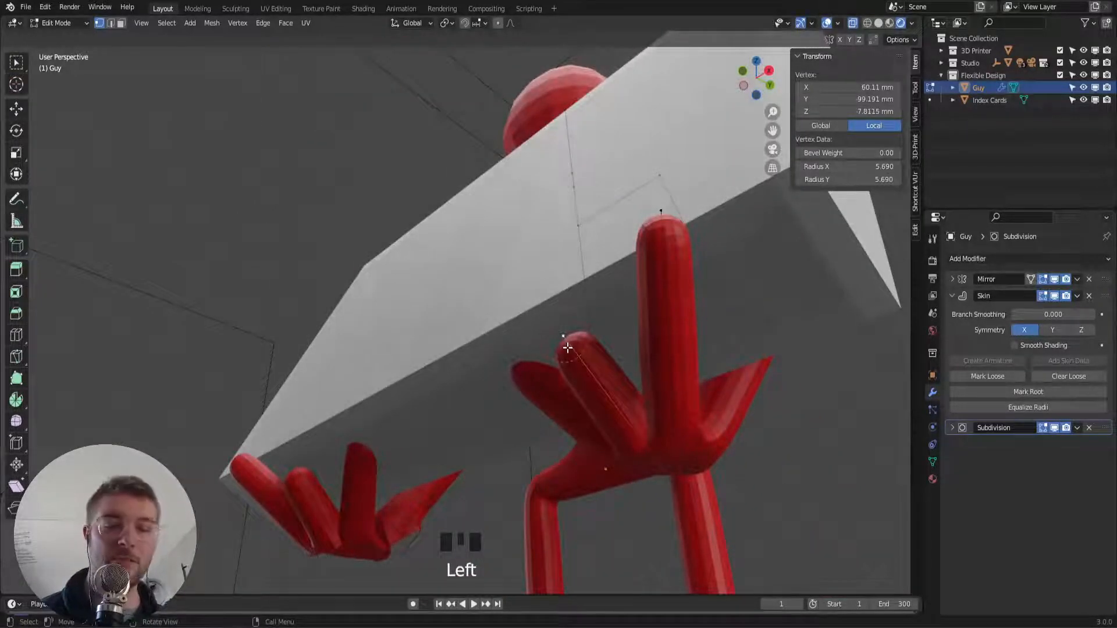
{"action": "key", "text": "g"}
{"action": "left_click", "coordinate": [539, 290]}
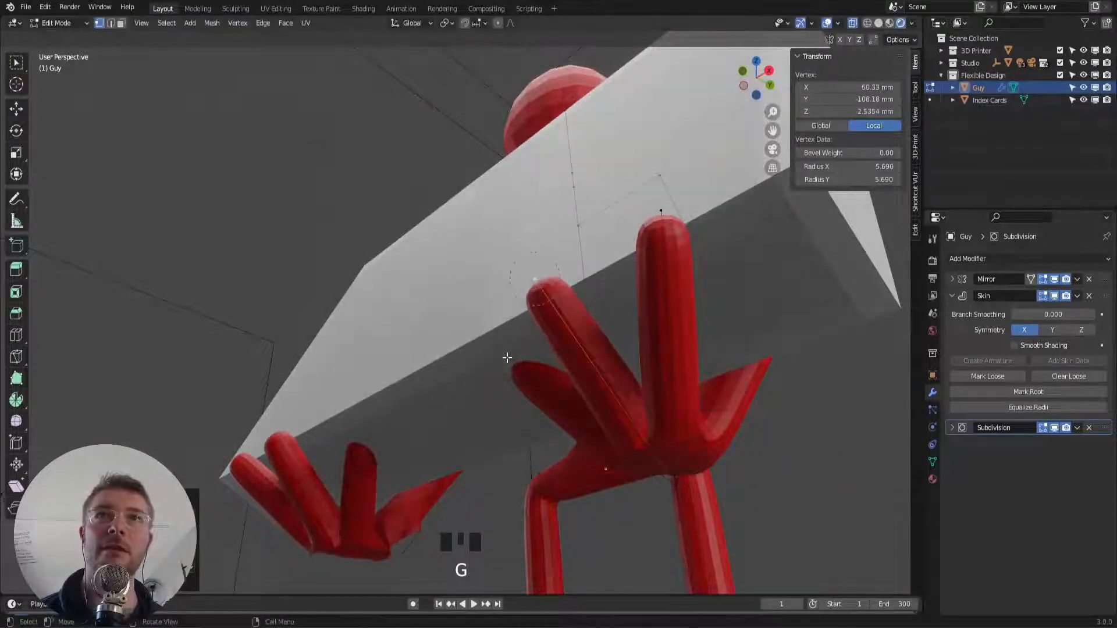
Move the inner fingertip to about 25.6, -106.6, 2.2 mm so it lines up with the other fingers along the card edge
{"action": "key", "text": "g"}
{"action": "left_click", "coordinate": [475, 362]}
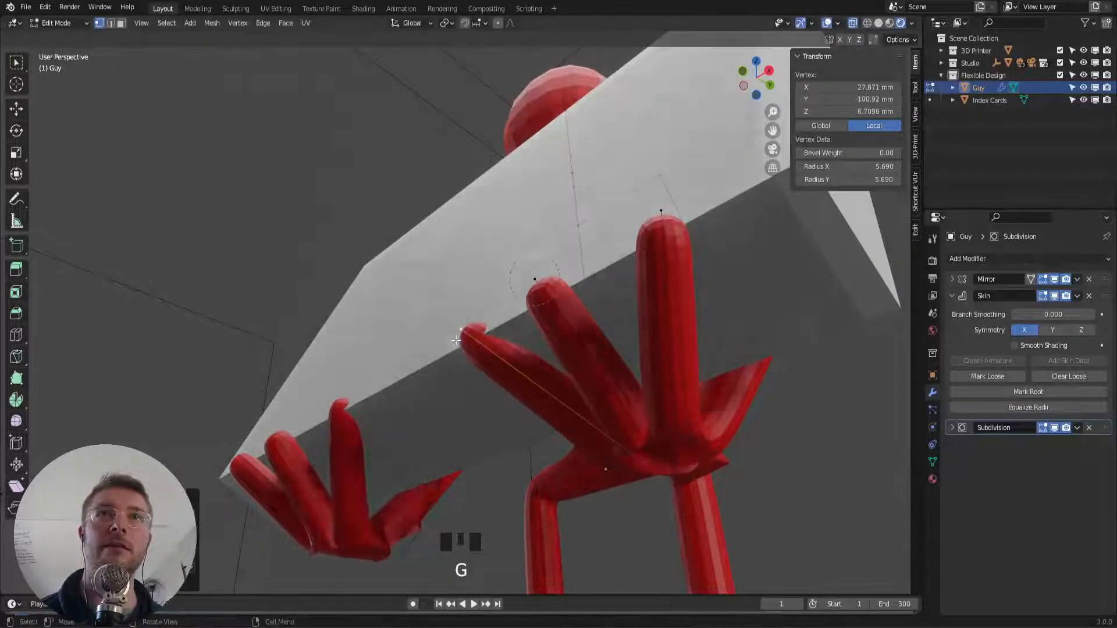
{"action": "middle_click_drag", "start_coordinate": [476, 362], "coordinate": [450, 456]}
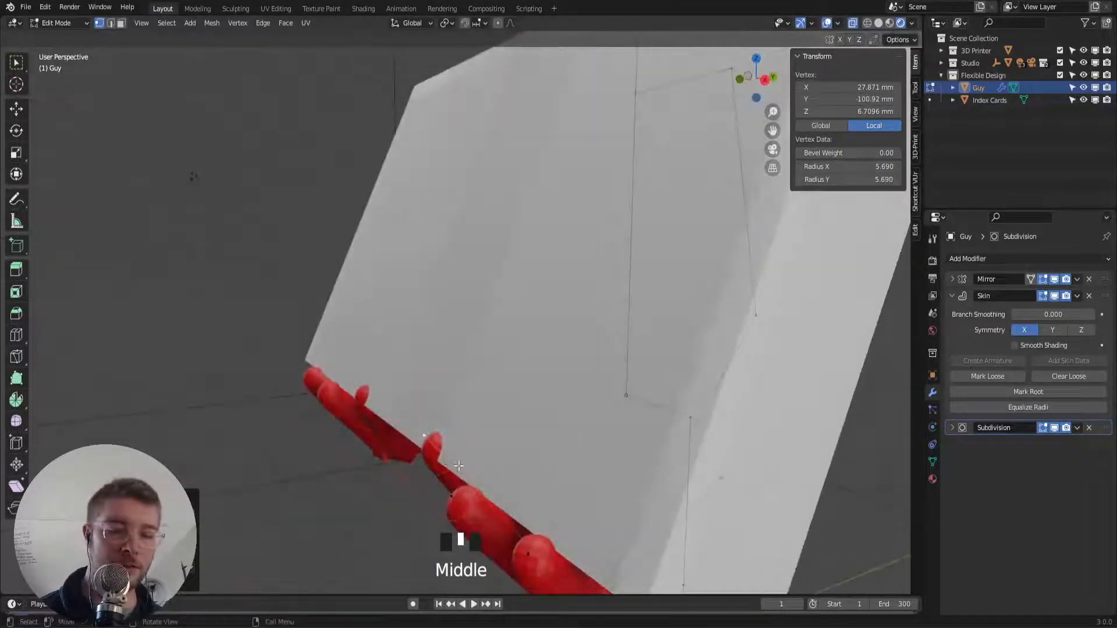
{"action": "key", "text": "g"}
{"action": "left_click", "coordinate": [438, 482]}
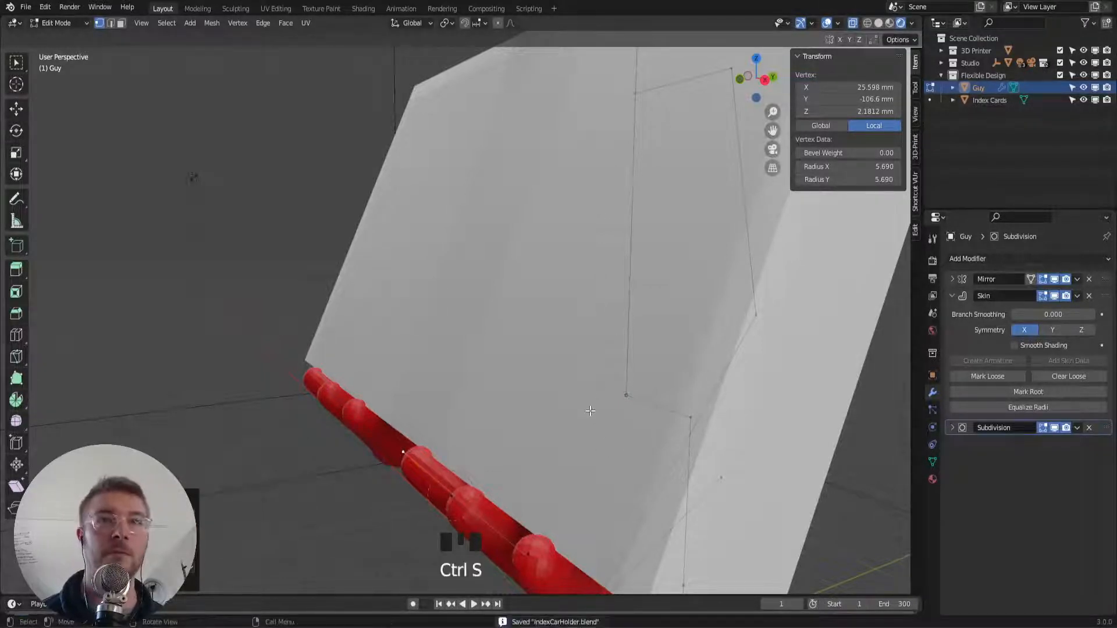
Raise the palm vertex to about -26.5 mm local Z, closer beneath the card block
{"action": "scroll", "coordinate": [589, 419], "scroll_direction": "down", "scroll_amount": 4}
{"action": "middle_click_drag", "start_coordinate": [590, 419], "coordinate": [494, 383], "text": "shift"}
{"action": "scroll", "coordinate": [521, 363], "scroll_direction": "up", "scroll_amount": 2}
{"action": "left_click", "coordinate": [447, 409]}
{"action": "key", "text": "g"}
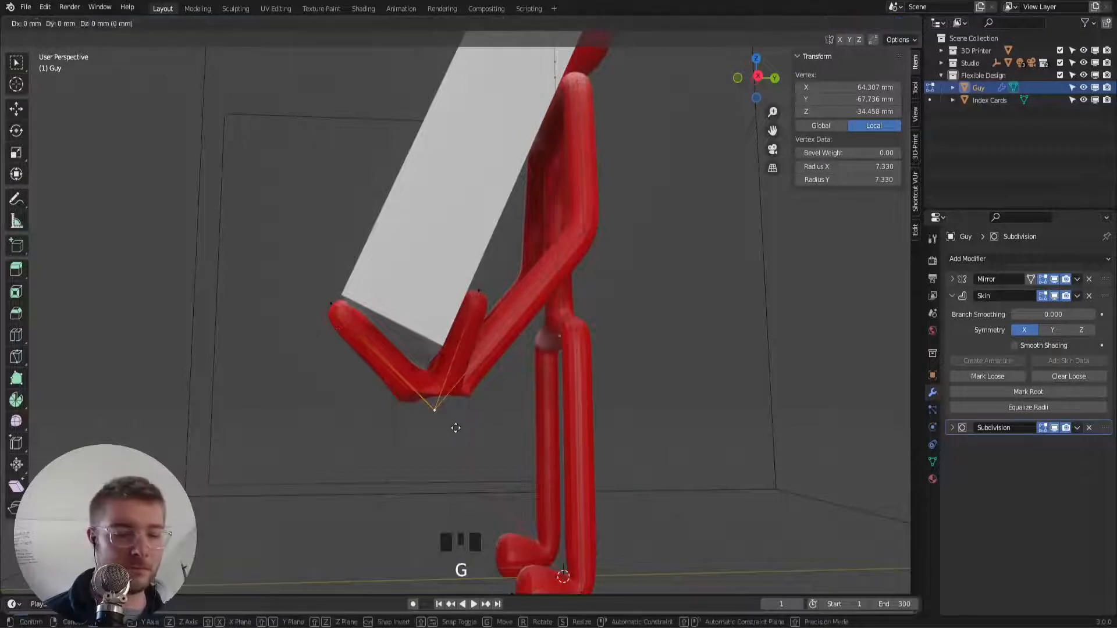
{"action": "left_click", "coordinate": [464, 406]}
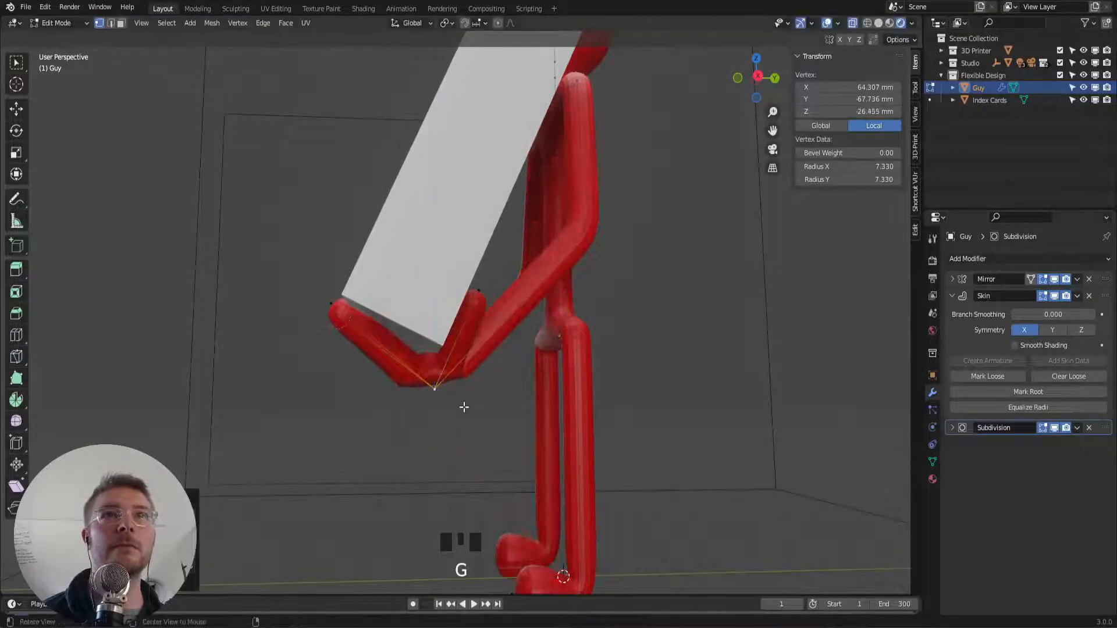
Extrude the toe vertex of the foot forward to about -68.3 mm local Y to lengthen the feet
{"action": "middle_click_drag", "start_coordinate": [463, 406], "coordinate": [491, 466]}
{"action": "scroll", "coordinate": [546, 464], "scroll_direction": "down", "scroll_amount": 4}
{"action": "scroll", "coordinate": [494, 459], "scroll_direction": "up", "scroll_amount": 2}
{"action": "mouse_move", "coordinate": [476, 419]}
{"action": "middle_mouse_down"}
{"action": "mouse_move", "coordinate": [488, 437]}
{"action": "mouse_move", "coordinate": [479, 386]}
{"action": "mouse_move", "coordinate": [488, 401]}
{"action": "middle_mouse_up"}
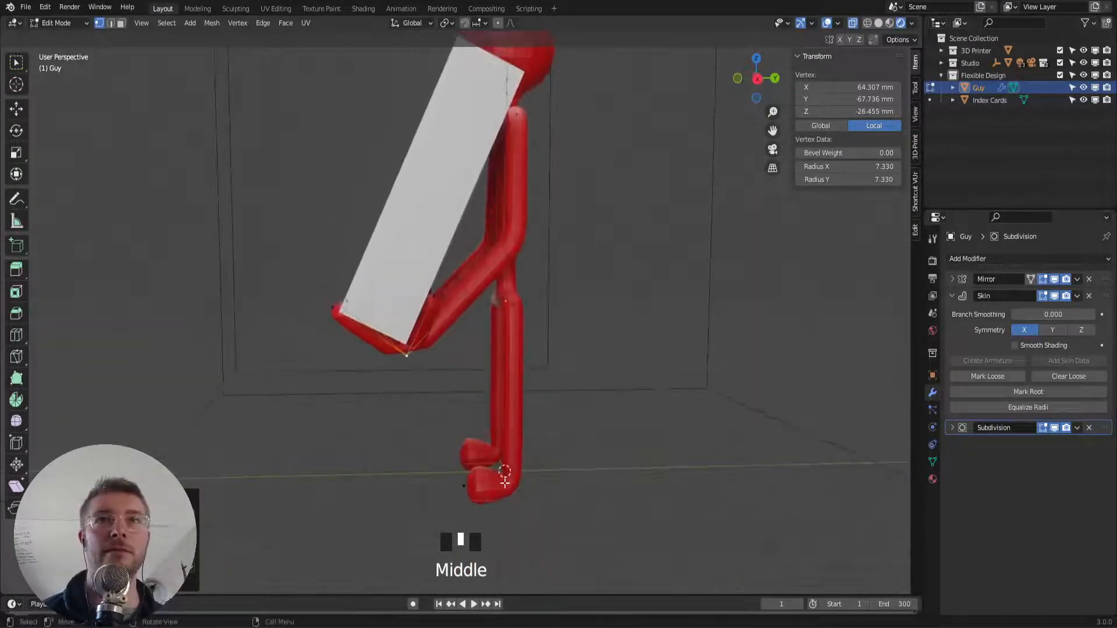
{"action": "left_click", "coordinate": [464, 486]}
{"action": "key", "text": "e"}
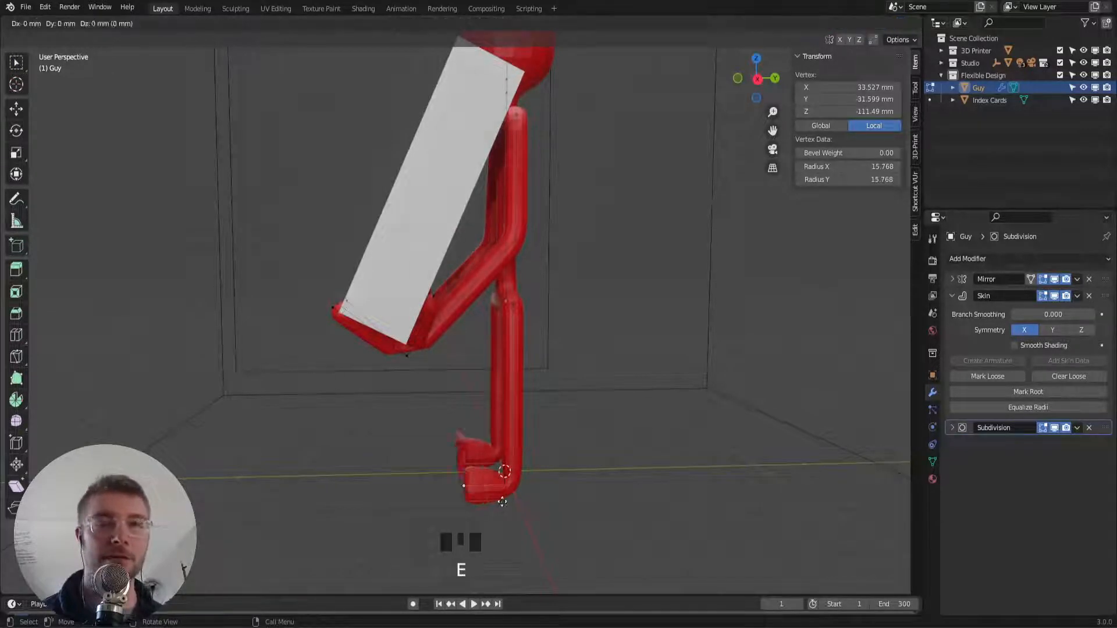
{"action": "left_click", "coordinate": [446, 517]}
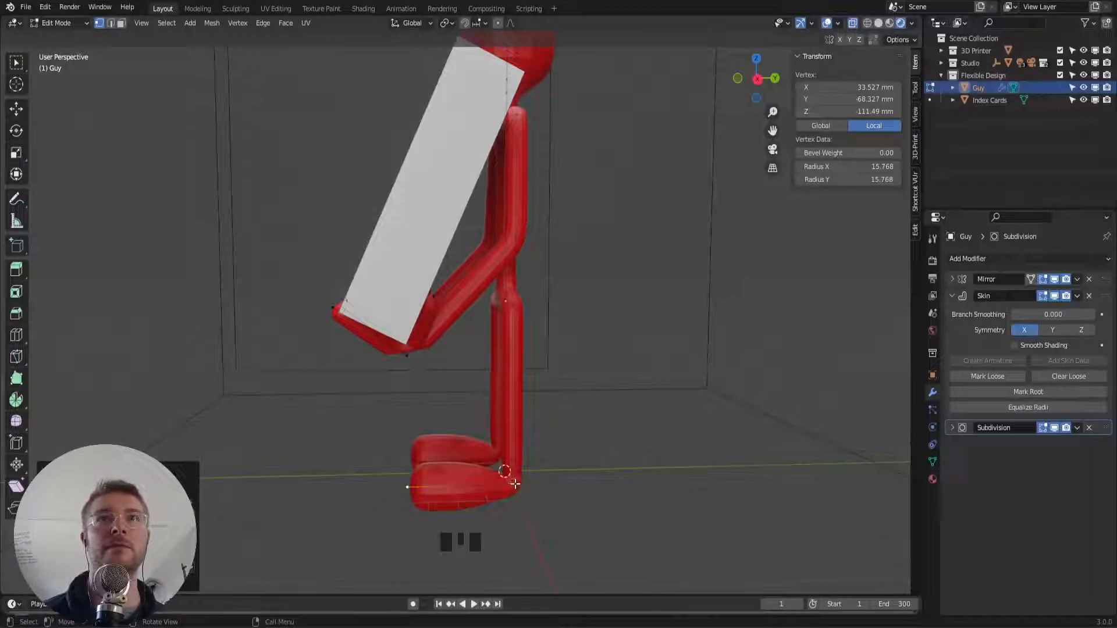
Enlarge the skin radius of the pelvis vertex at the origin to about 15.8
{"action": "left_click", "coordinate": [510, 296]}
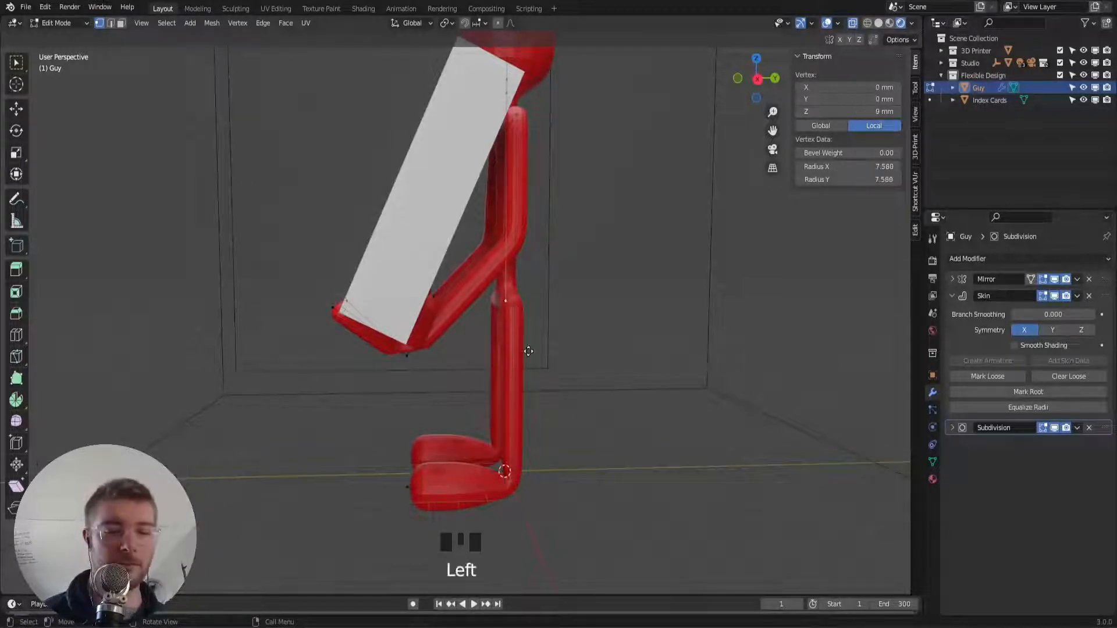
{"action": "key", "text": "g"}
{"action": "right_click", "coordinate": [519, 357]}
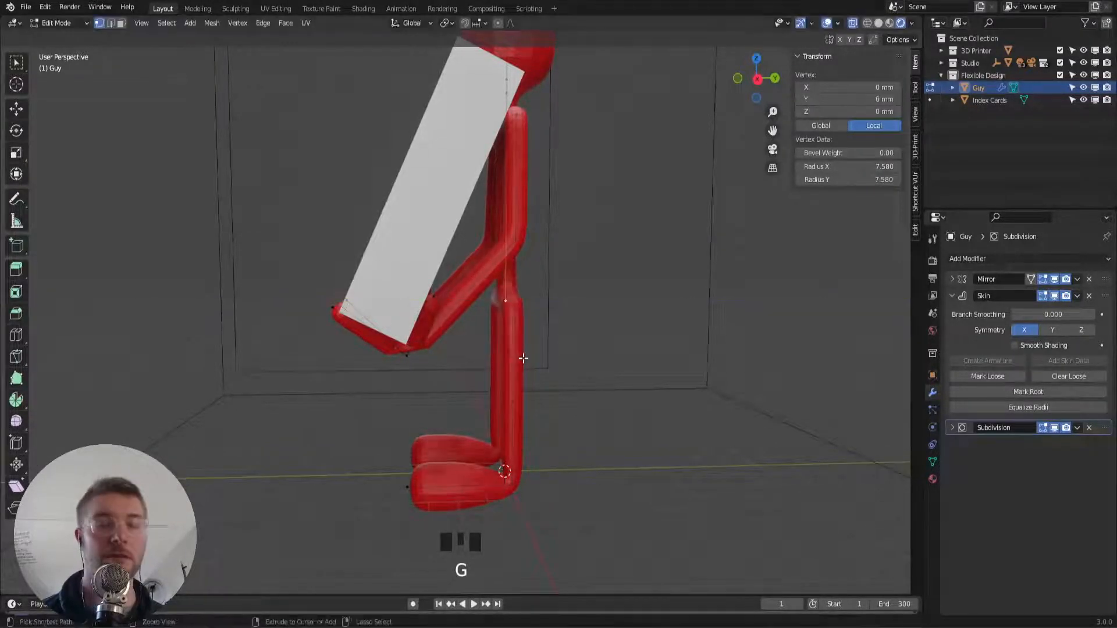
{"action": "key", "text": "ctrl+a"}
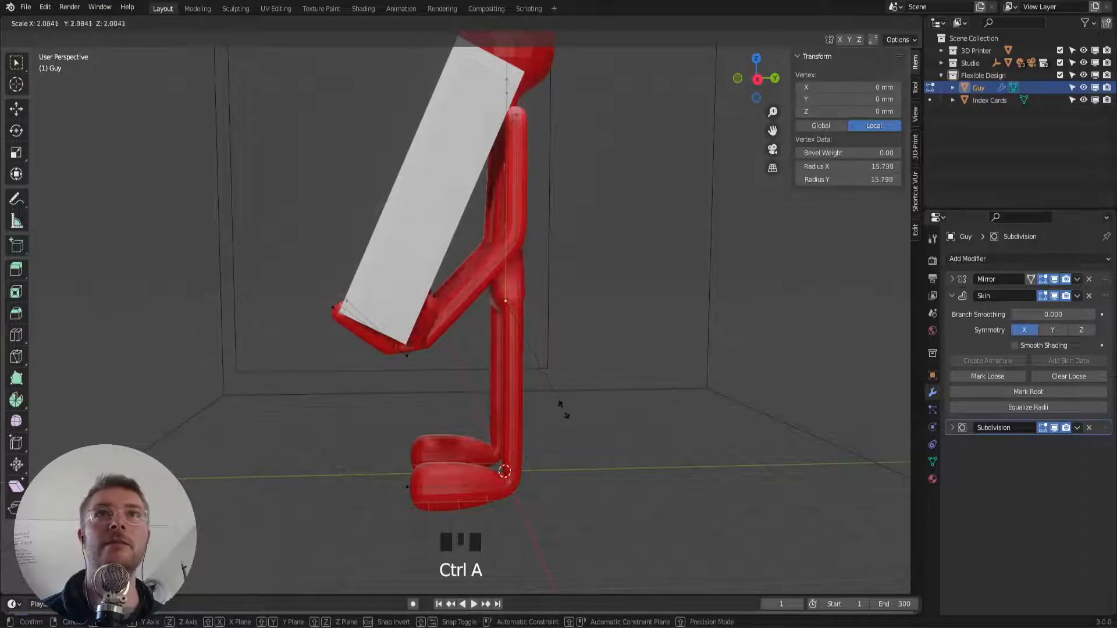
{"action": "left_click", "coordinate": [558, 407]}
Bulge the torso with a new mid-spine vertex moved forward to about -9.6 mm local Y, with a skin radius of about 23
{"action": "right_click", "coordinate": [514, 228], "text": "ctrl"}
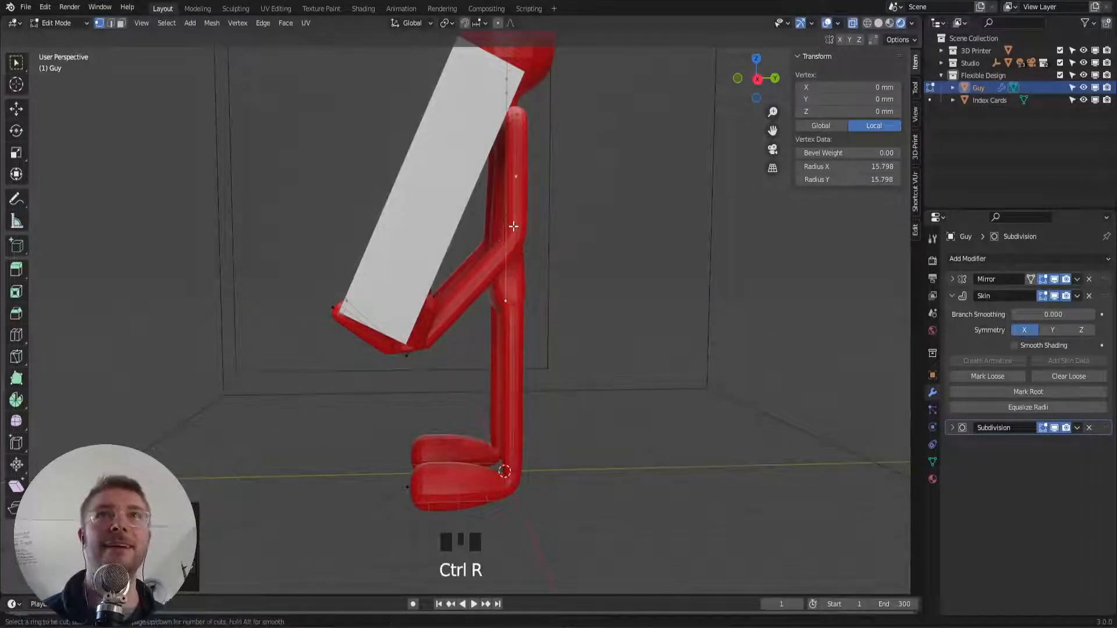
{"action": "key", "text": "ctrl+z"}
{"action": "right_click", "coordinate": [500, 229], "text": "ctrl"}
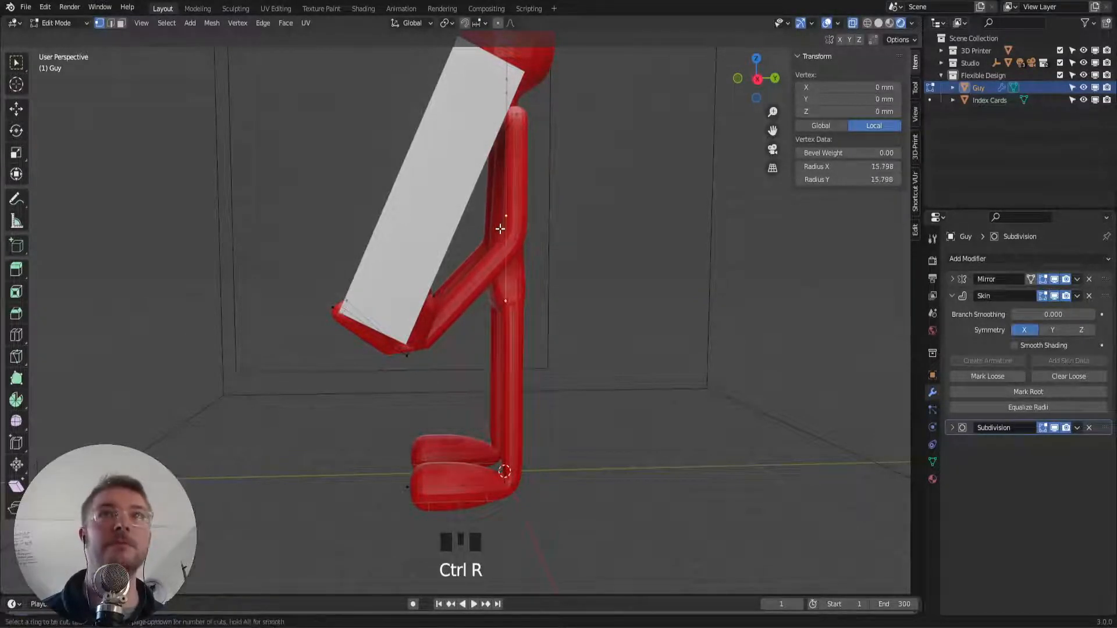
{"action": "key", "text": "g"}
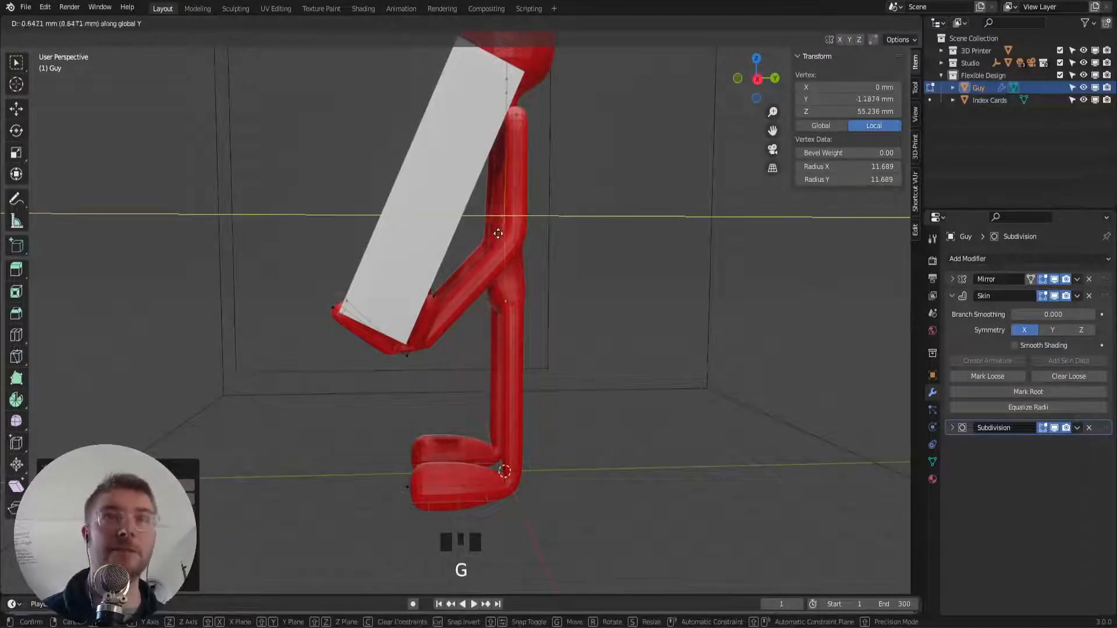
{"action": "left_click", "coordinate": [493, 238]}
{"action": "key", "text": "ctrl+a"}
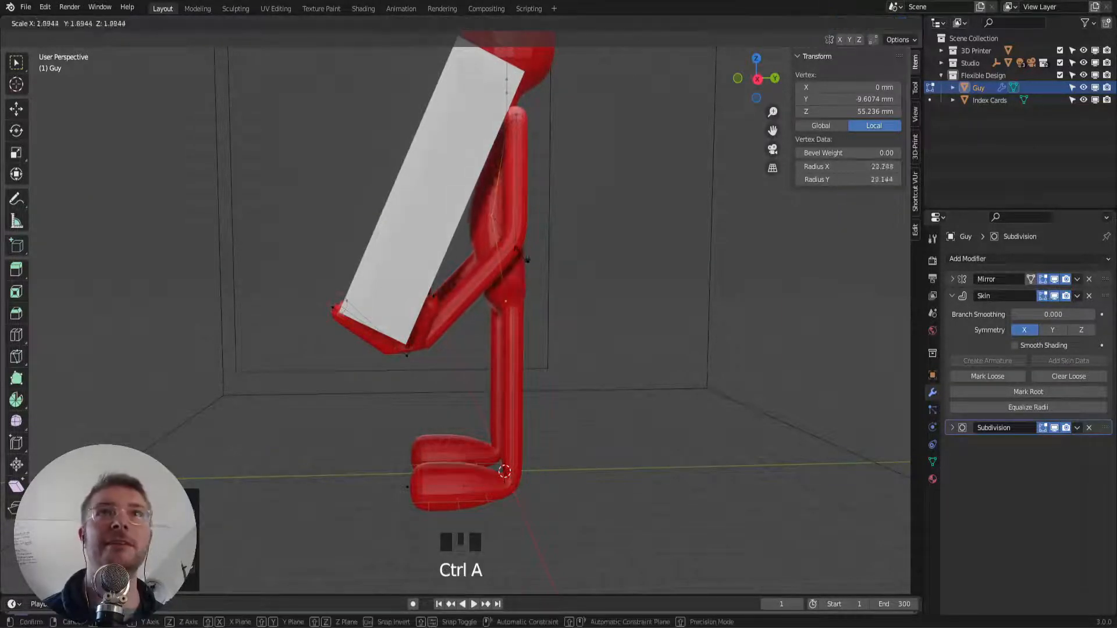
{"action": "left_click", "coordinate": [523, 253]}
Select the upper spine and shoulder vertices and move them back to about 3.5 mm local Y
{"action": "middle_click_drag", "start_coordinate": [523, 253], "coordinate": [491, 187]}
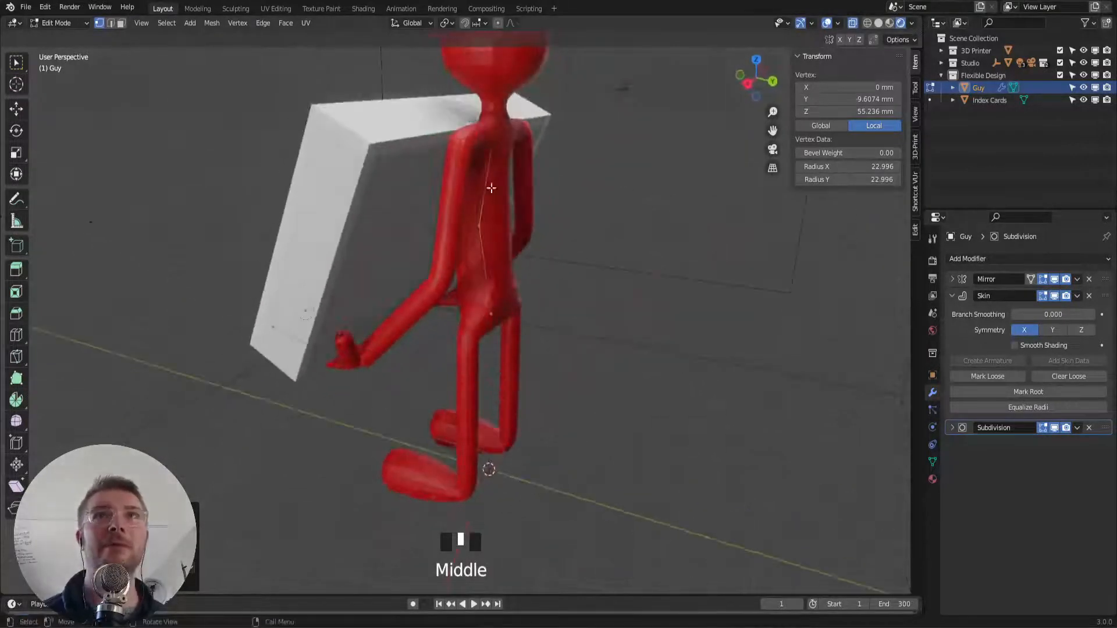
{"action": "left_click", "coordinate": [477, 141]}
{"action": "left_click", "coordinate": [469, 140], "text": "shift"}
{"action": "key", "text": "g"}
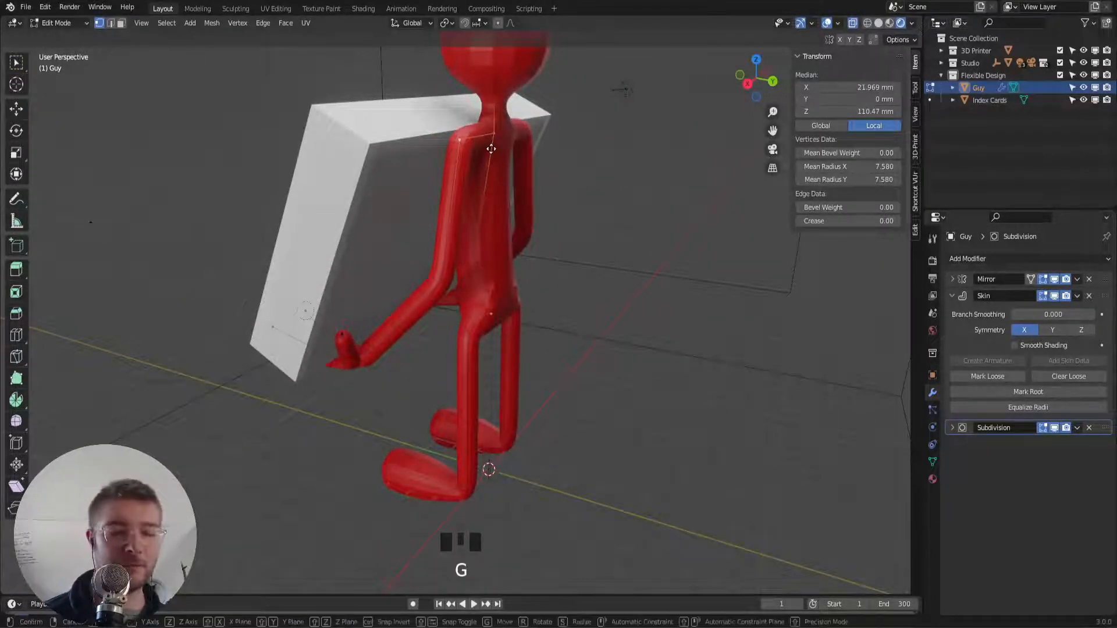
{"action": "left_click", "coordinate": [498, 152]}
Save the file with the reshaped torso and feet
{"action": "middle_click_drag", "start_coordinate": [496, 150], "coordinate": [606, 306]}
{"action": "scroll", "coordinate": [635, 181], "scroll_direction": "down", "scroll_amount": 1}
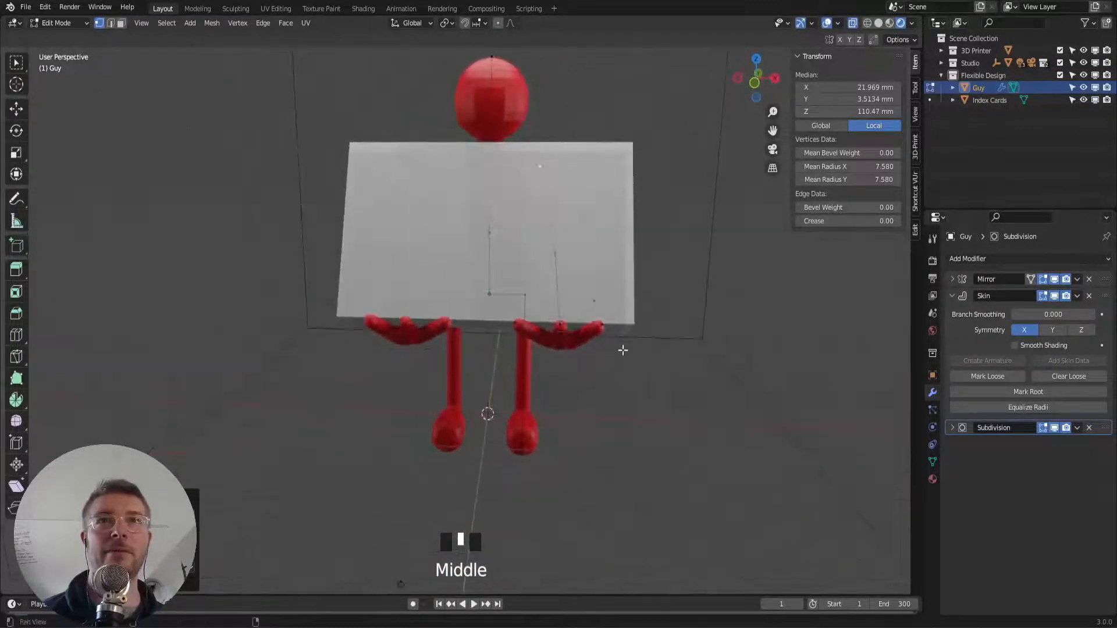
{"action": "scroll", "coordinate": [620, 349], "scroll_direction": "up", "scroll_amount": 2}
{"action": "middle_click_drag", "start_coordinate": [621, 349], "coordinate": [407, 346], "text": "shift"}
{"action": "scroll", "coordinate": [471, 332], "scroll_direction": "down", "scroll_amount": 3}
{"action": "key", "text": "ctrl+s"}
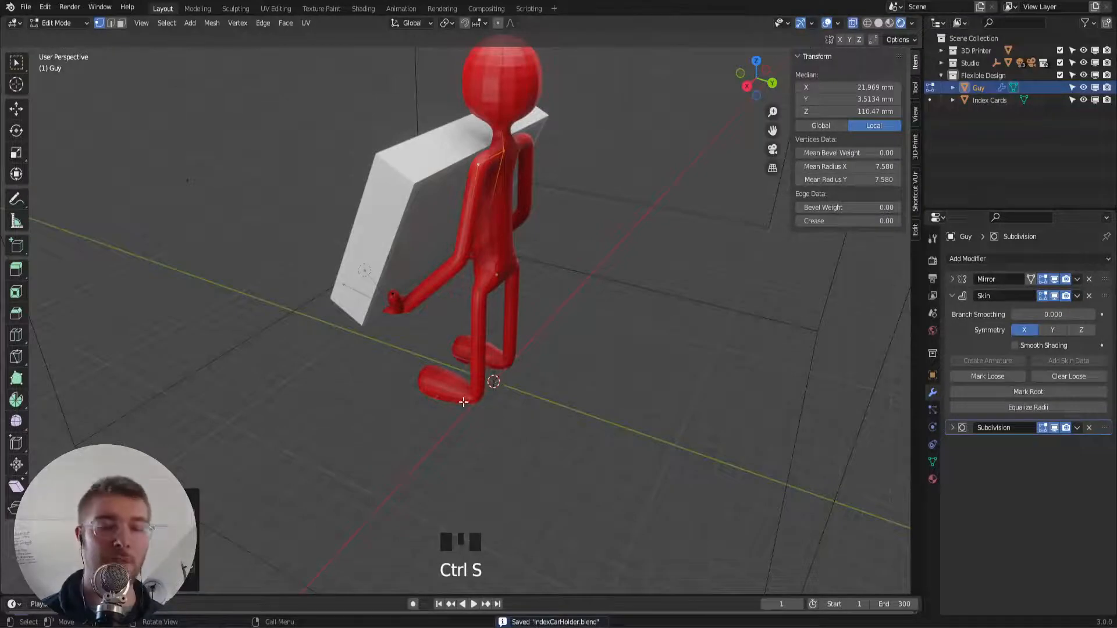
Return to Object Mode, save the file and add a cylinder mesh as a separate object at the figure's feet
{"action": "key", "text": "shift+a"}
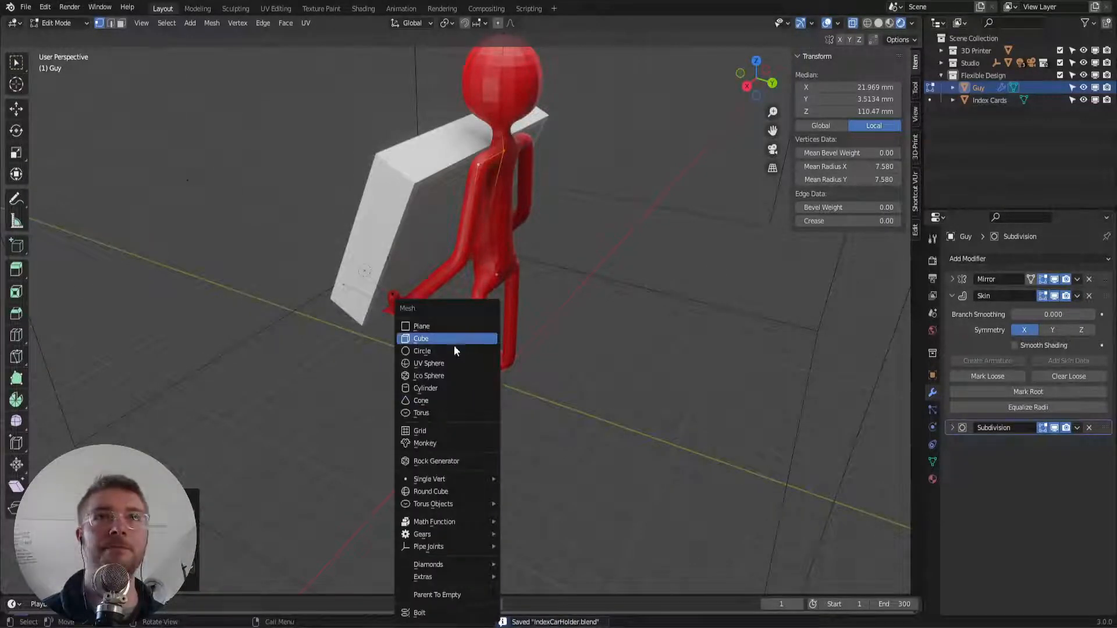
{"action": "left_click", "coordinate": [443, 386]}
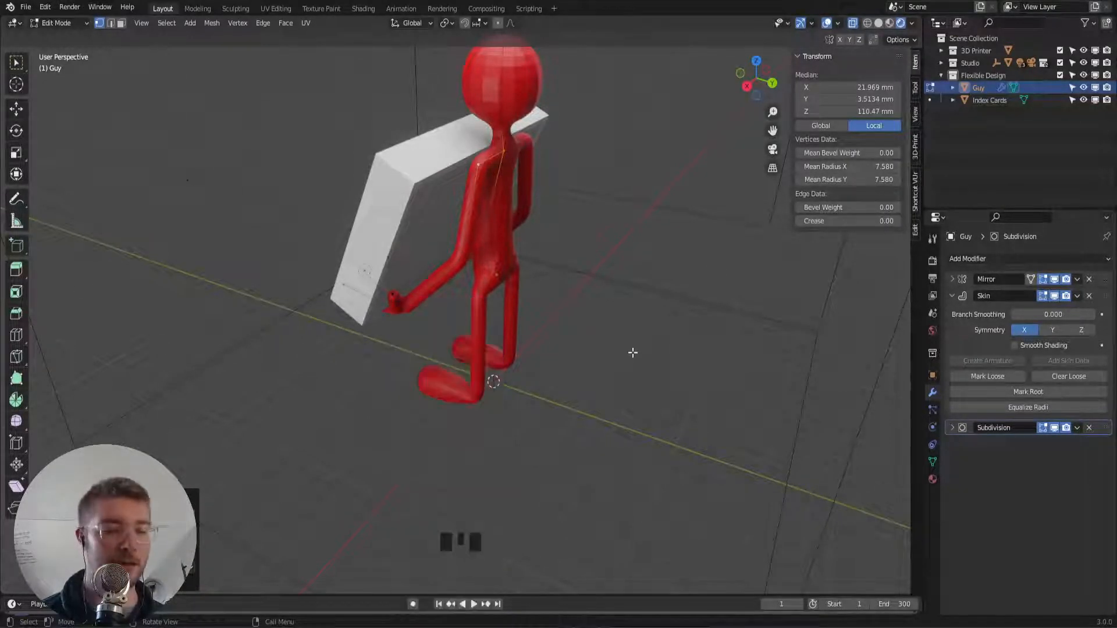
{"action": "key", "text": "Tab"}
{"action": "key", "text": "ctrl+s"}
{"action": "key", "text": "shift+a"}
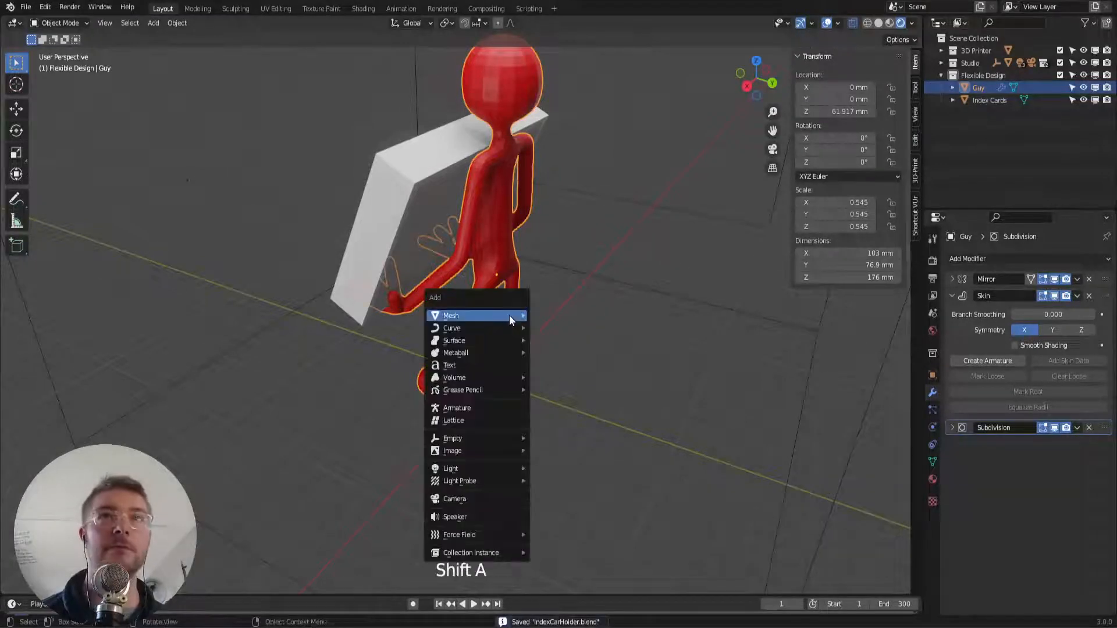
{"action": "mouse_move", "coordinate": [510, 315]}
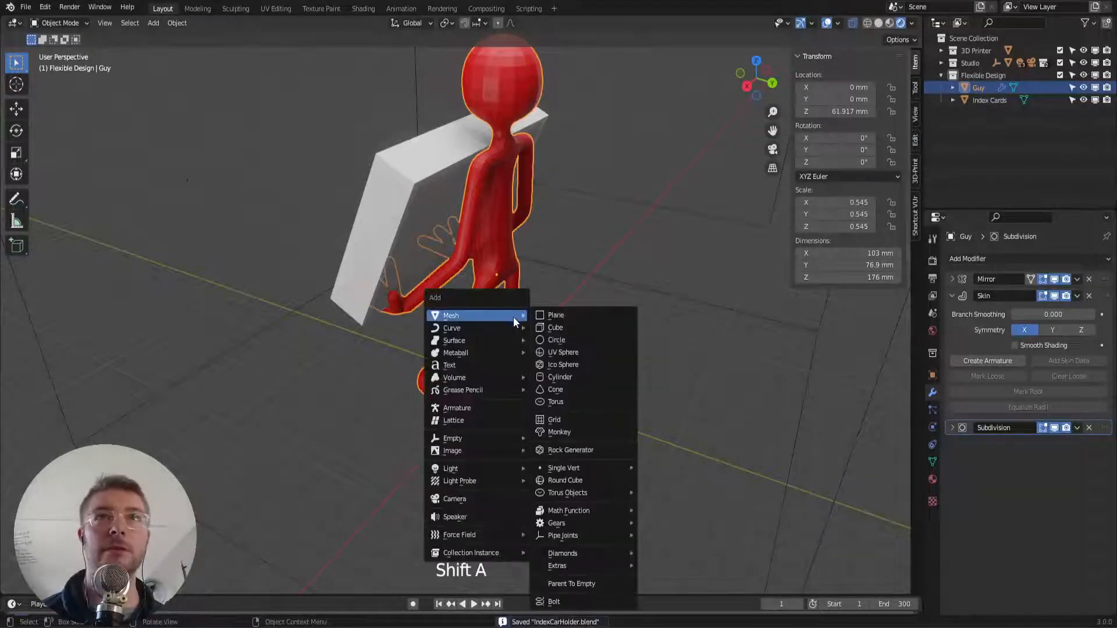
{"action": "left_click", "coordinate": [556, 377]}
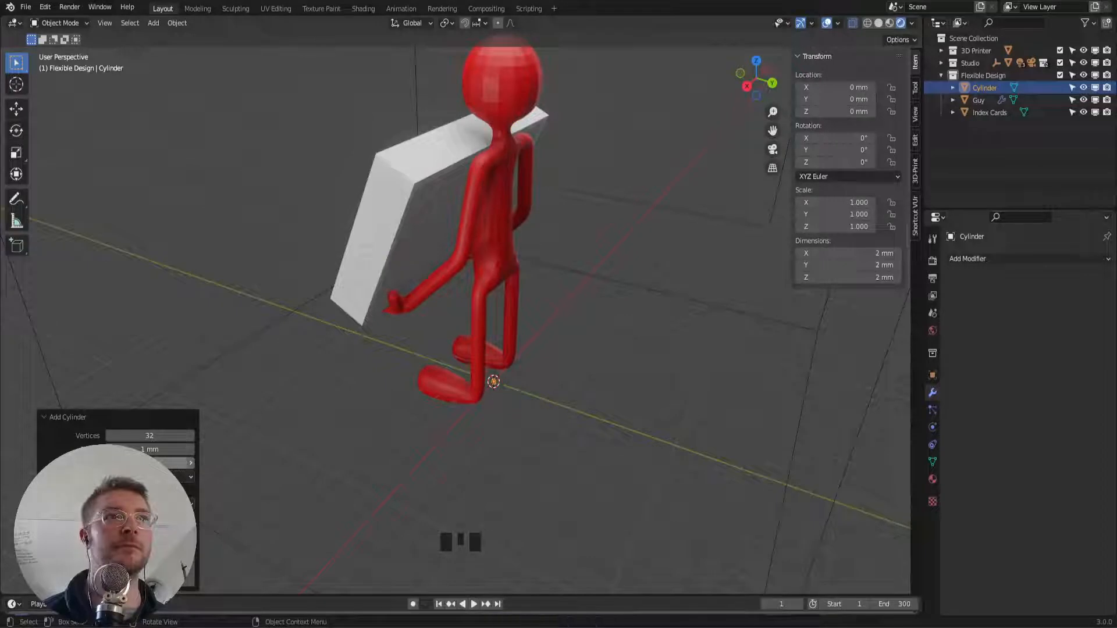
Set the new cylinder's depth to 5 mm and its radius to about 35.2 mm
{"action": "left_click_drag", "start_coordinate": [155, 464], "coordinate": [183, 466]}
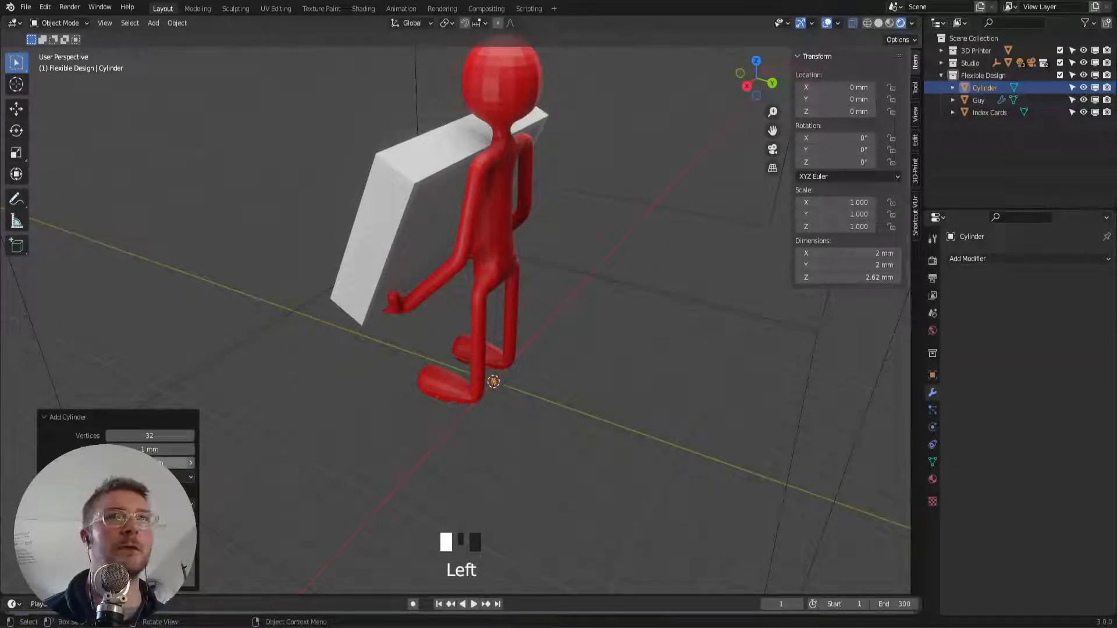
{"action": "left_click", "coordinate": [156, 463]}
{"action": "type", "text": "5"}
{"action": "key", "text": "Return"}
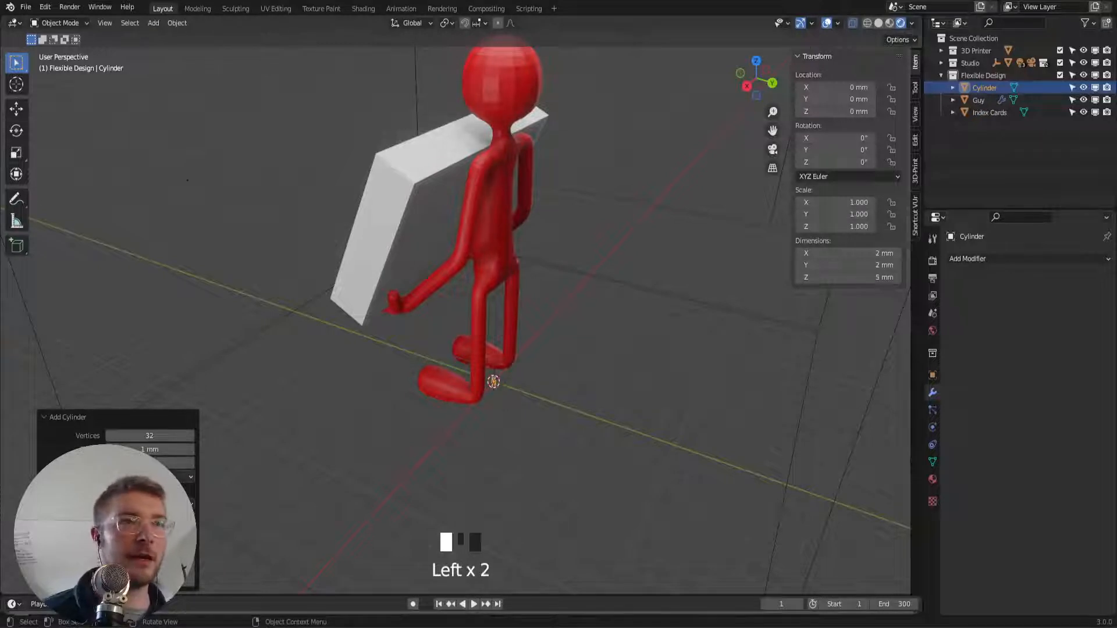
{"action": "left_click", "coordinate": [149, 449]}
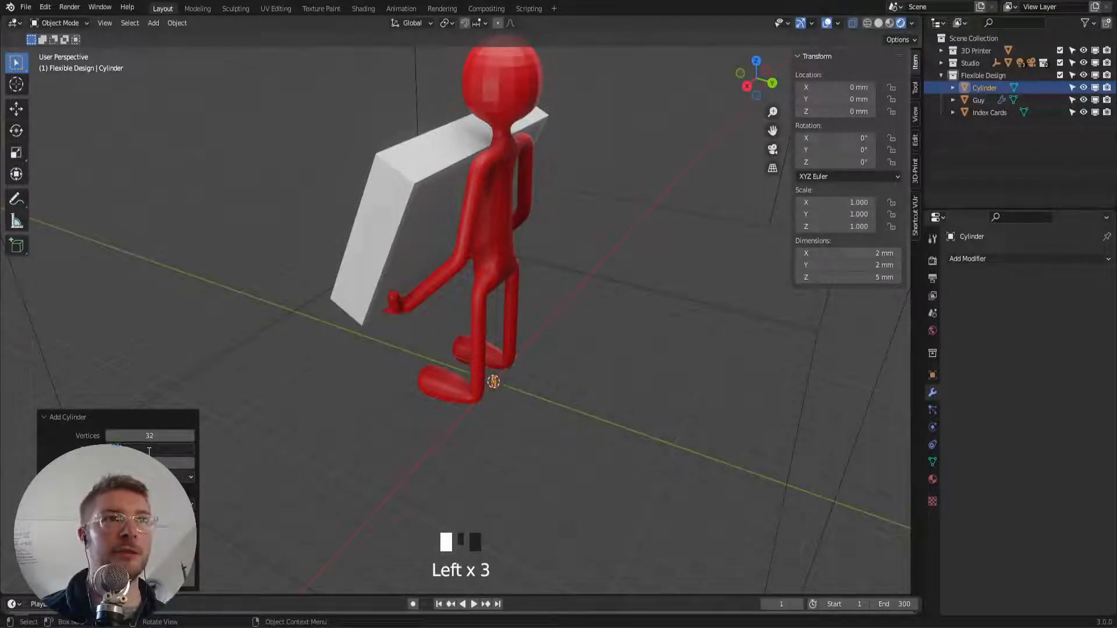
{"action": "type", "text": "10"}
{"action": "key", "text": "Return"}
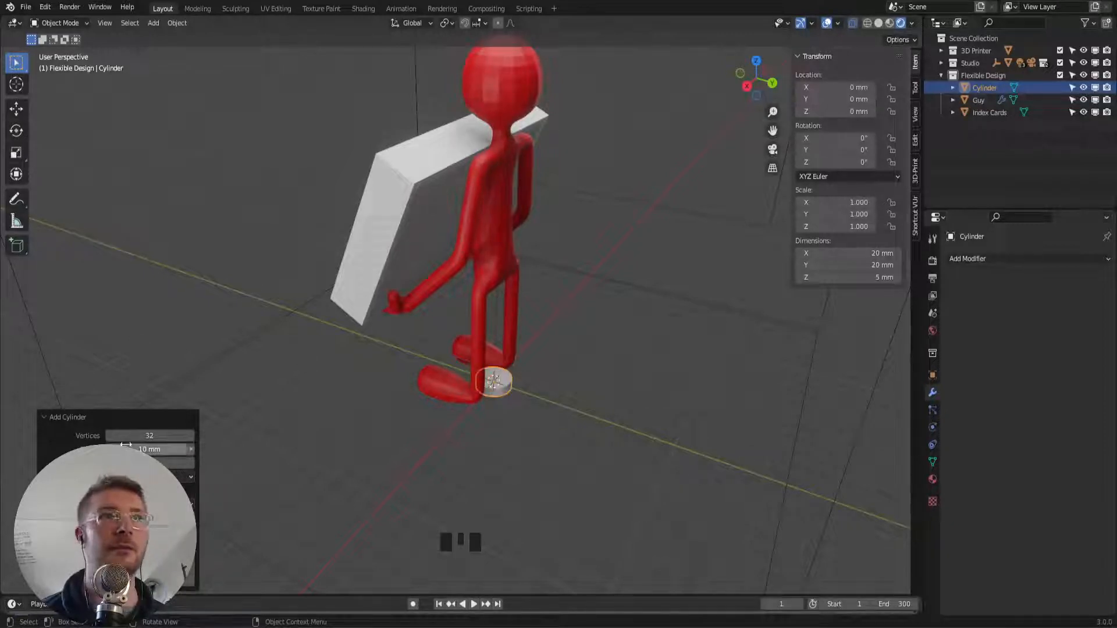
{"action": "mouse_move", "coordinate": [126, 445]}
{"action": "left_mouse_down"}
{"action": "mouse_move", "coordinate": [232, 451]}
{"action": "mouse_move", "coordinate": [668, 544]}
{"action": "mouse_move", "coordinate": [907, 543]}
{"action": "mouse_move", "coordinate": [126, 444]}
{"action": "left_mouse_up"}
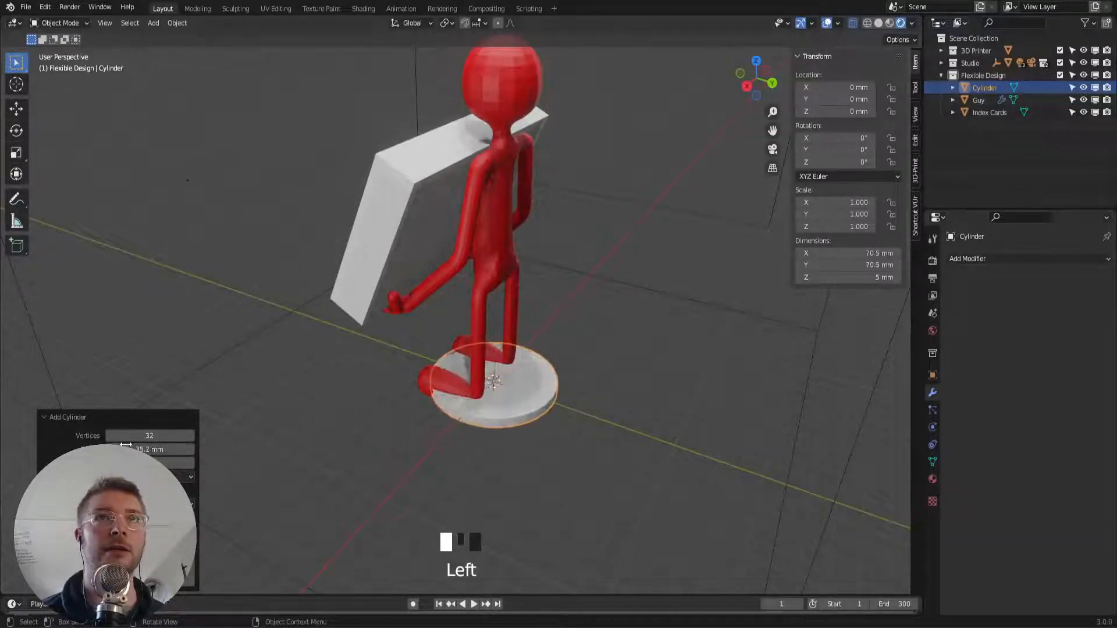
Move the base disc under the feet to about -16.8 mm in Y and lower it to about -5.8 mm in Z
{"action": "key", "text": "g"}
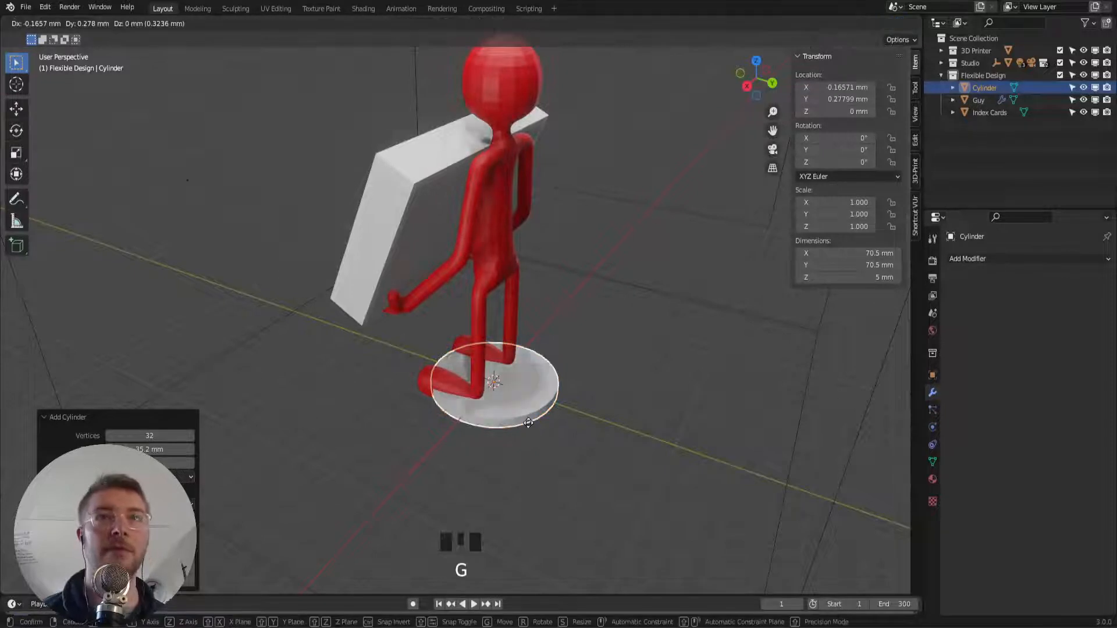
{"action": "left_click", "coordinate": [500, 419]}
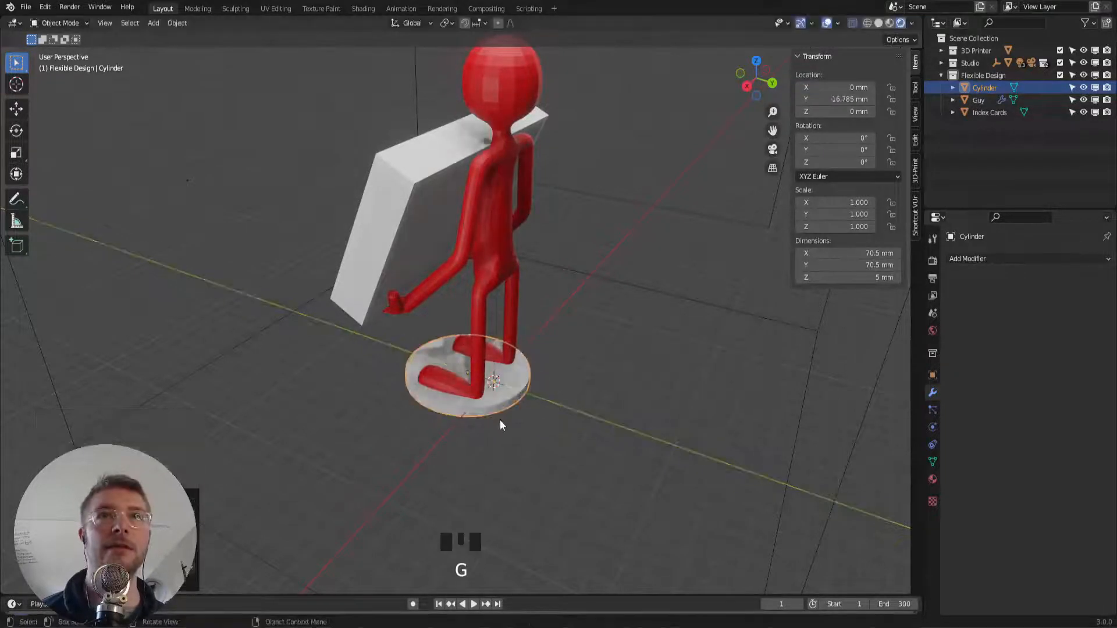
{"action": "middle_click_drag", "start_coordinate": [441, 440], "coordinate": [464, 349]}
{"action": "scroll", "coordinate": [481, 390], "scroll_direction": "up", "scroll_amount": 2}
{"action": "key", "text": "g"}
{"action": "key", "text": "z"}
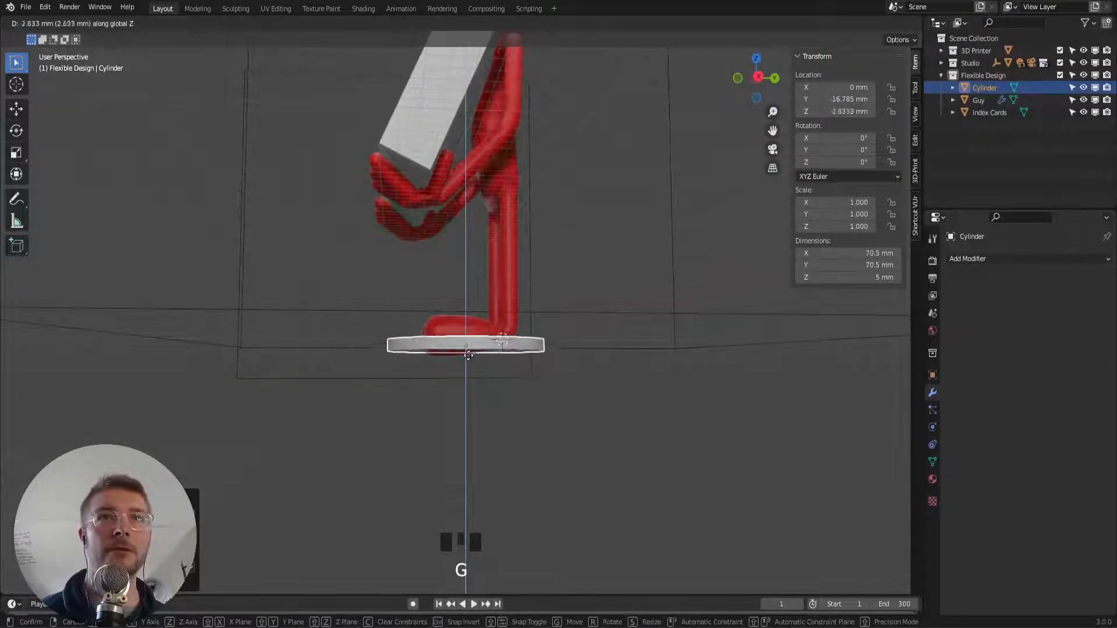
{"action": "left_click", "coordinate": [469, 364]}
{"action": "key", "text": "g"}
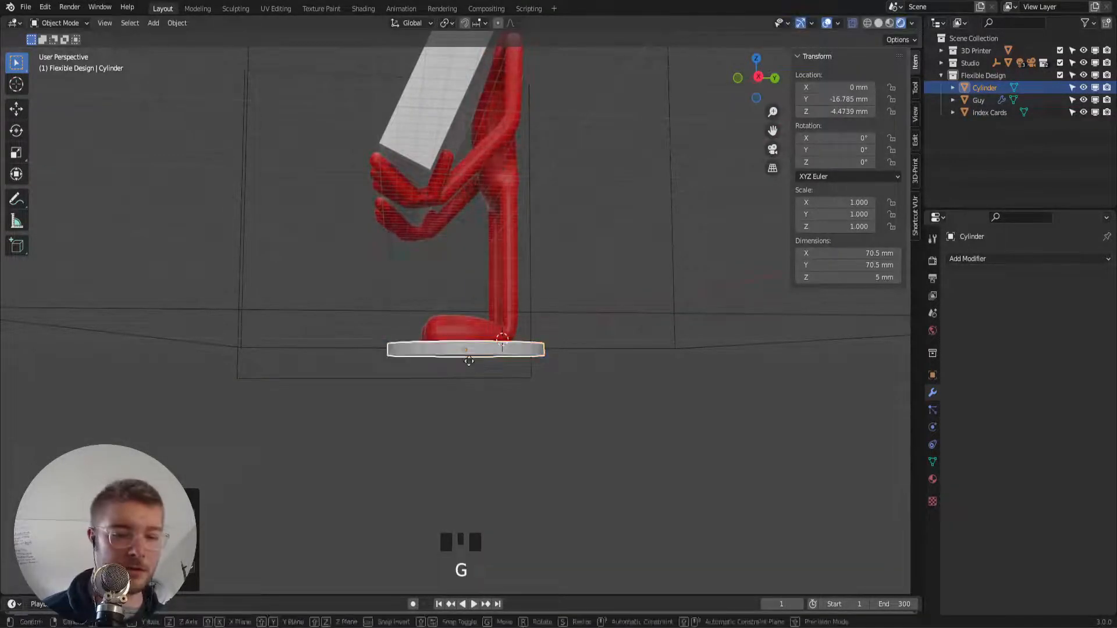
{"action": "key", "text": "z"}
{"action": "left_click", "coordinate": [470, 369]}
{"action": "right_click", "coordinate": [454, 329], "text": "alt"}
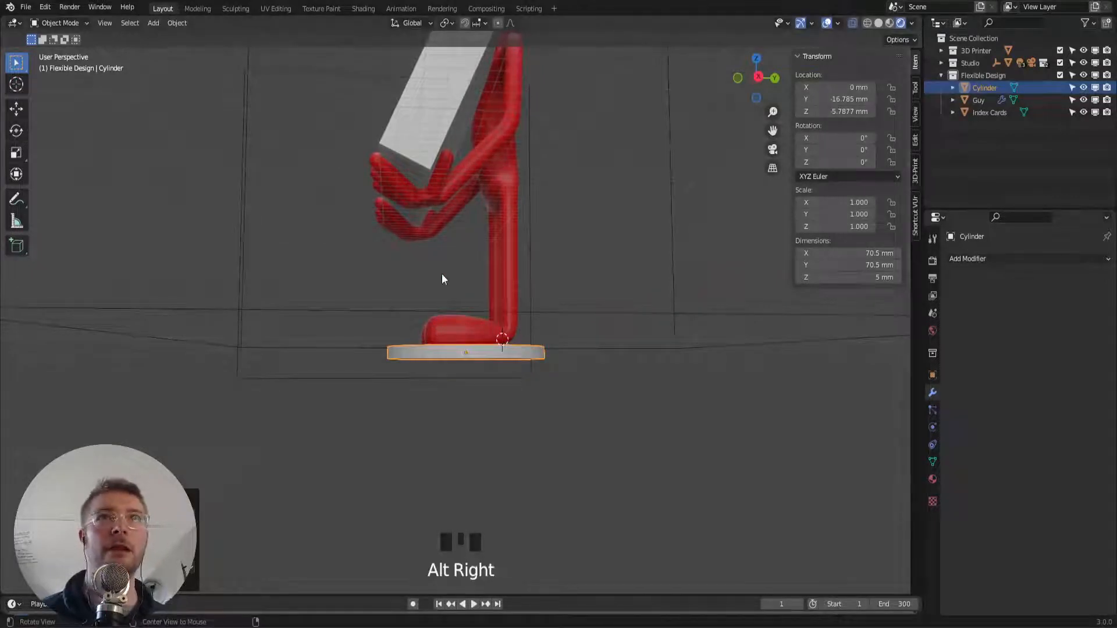
Check the disc's fit under the feet from the side and front, and save the file
{"action": "middle_click_drag", "start_coordinate": [441, 279], "coordinate": [440, 341]}
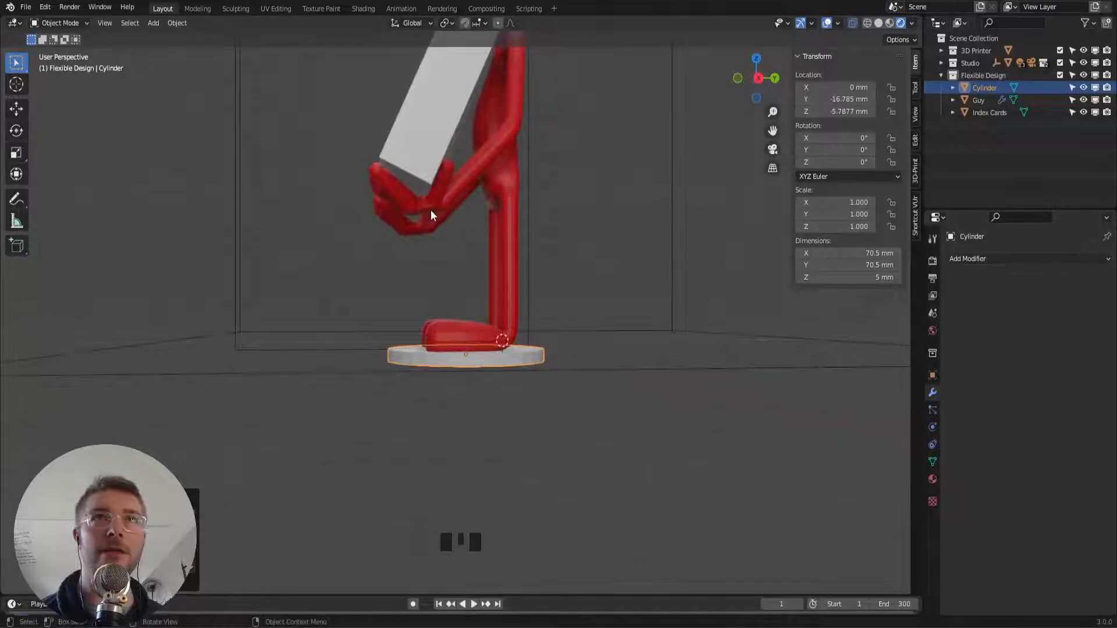
{"action": "middle_click_drag", "start_coordinate": [432, 213], "coordinate": [191, 215]}
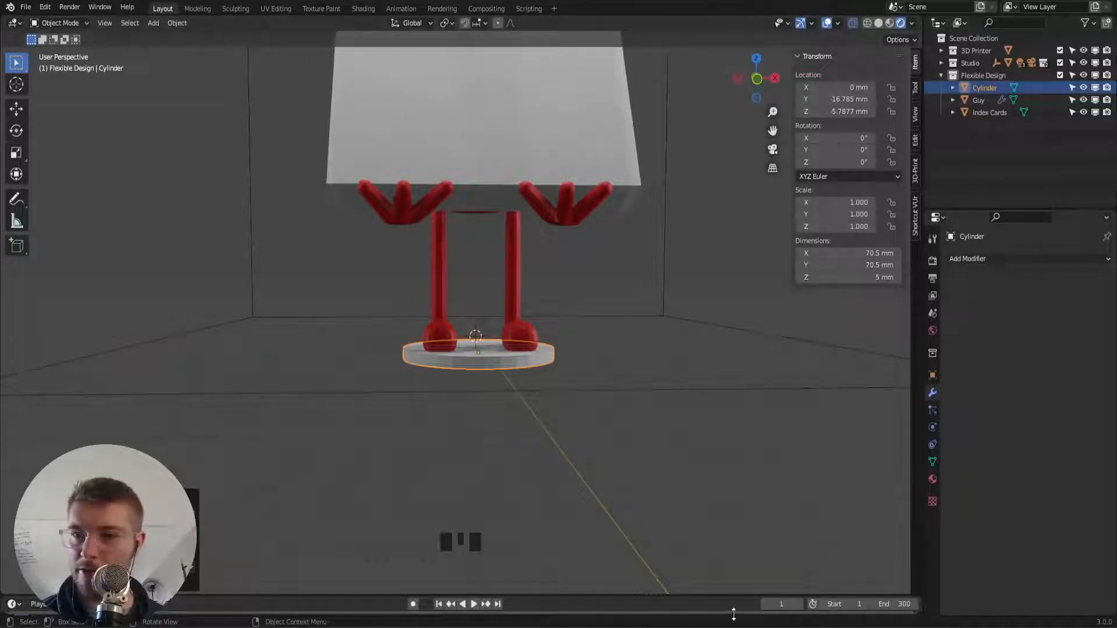
{"action": "key", "text": "ctrl+s"}
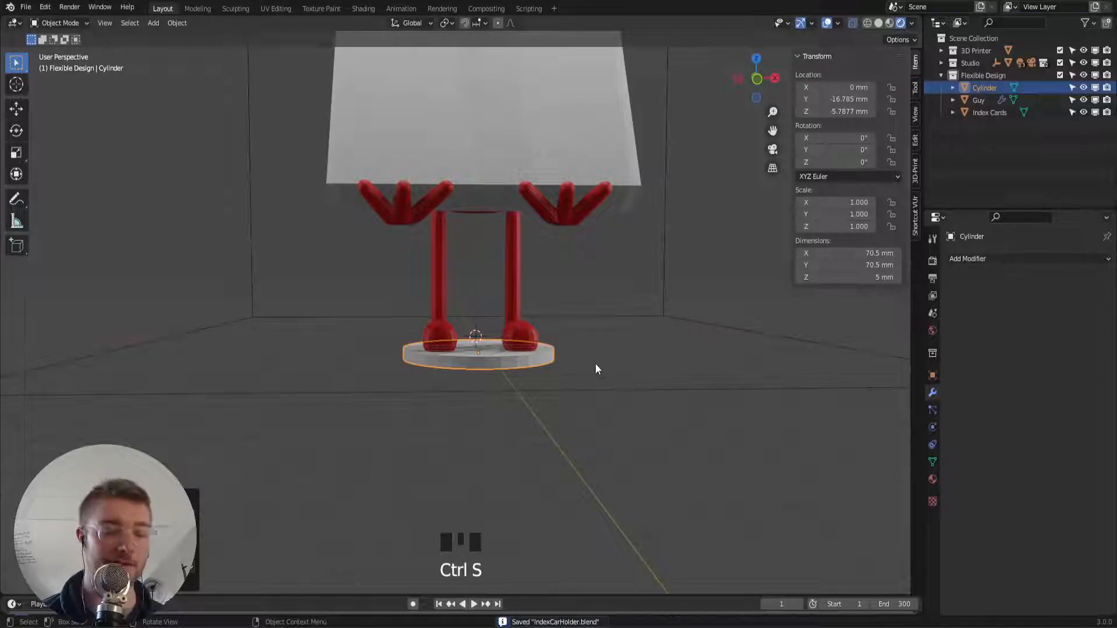
{"action": "left_click", "coordinate": [525, 361]}
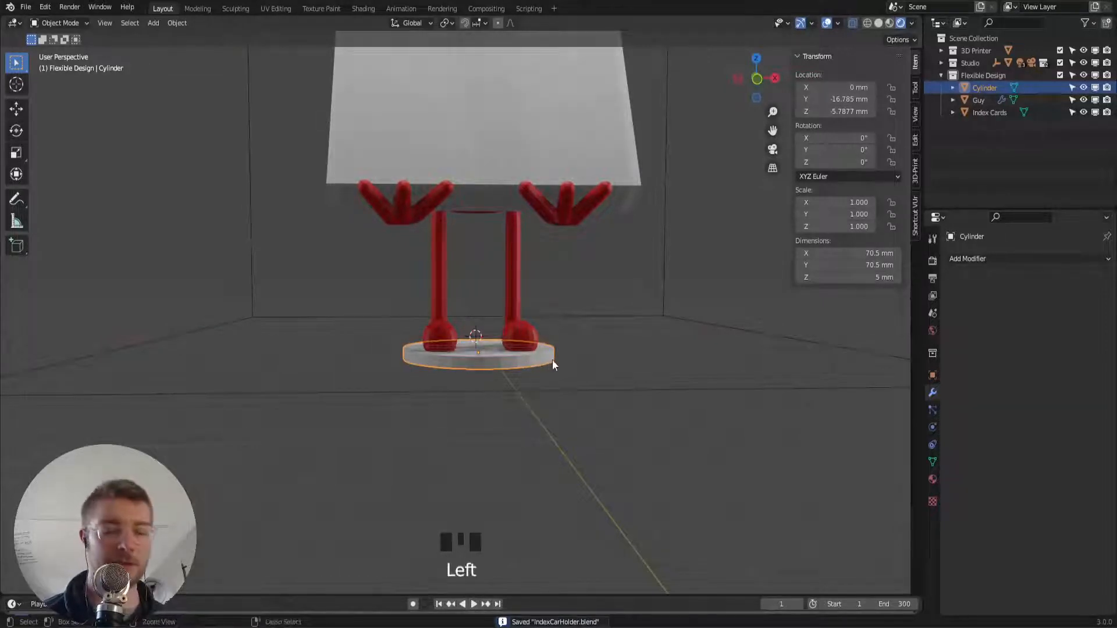
{"action": "key", "text": "ctrl+s"}
{"action": "middle_click_drag", "start_coordinate": [537, 354], "coordinate": [493, 375], "text": "shift"}
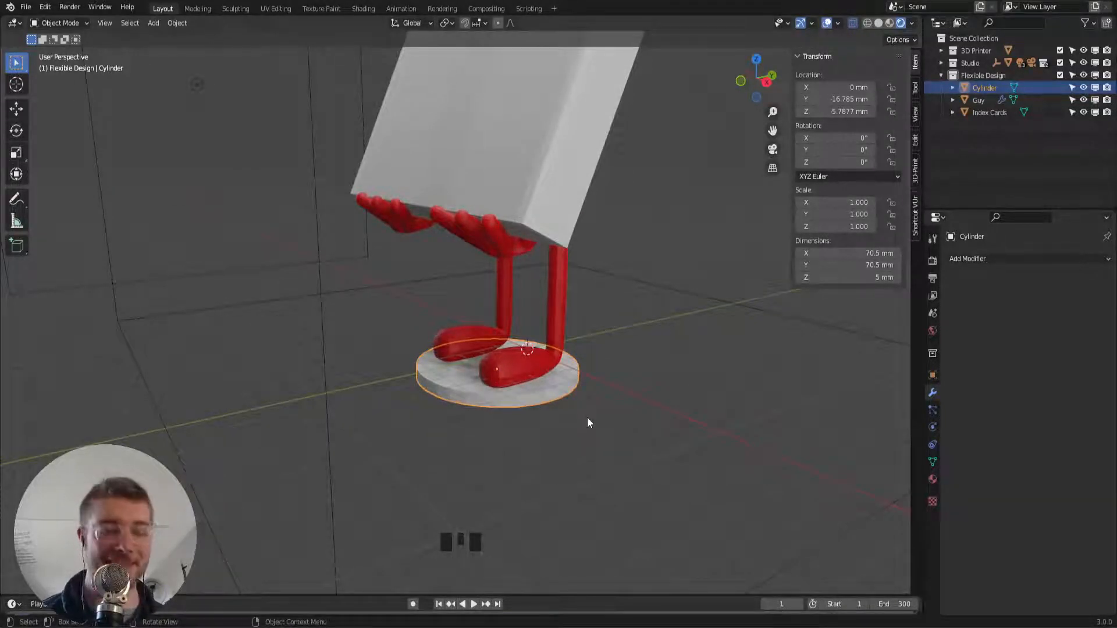
{"action": "key", "text": "ctrl+s"}
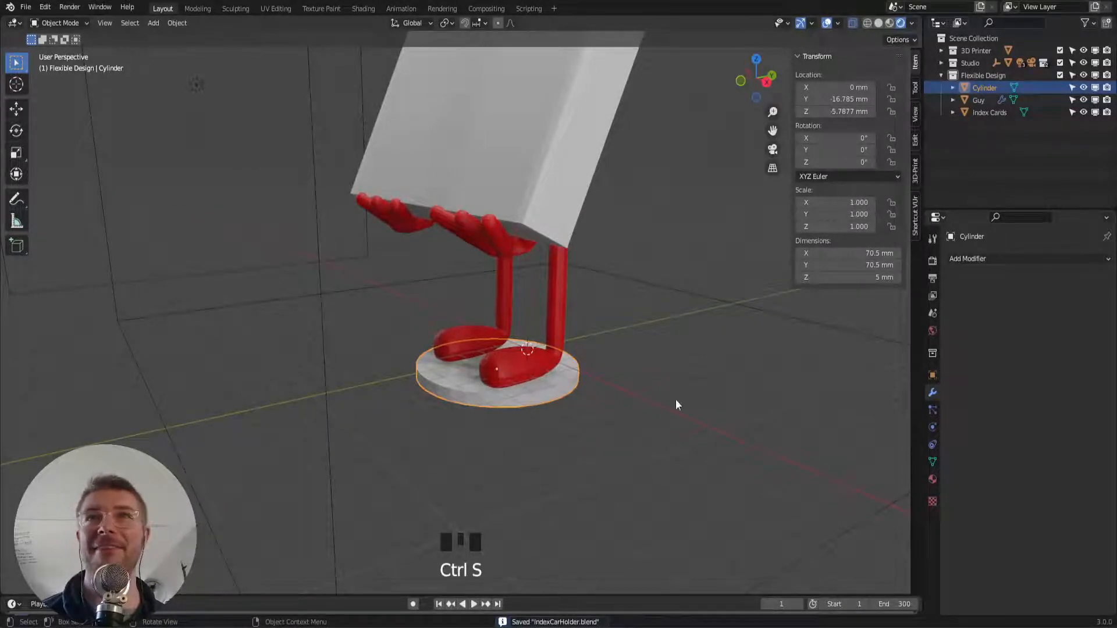
Join the disc to the figure with a Bool Tool Union modifier using the Exact solver, and save the file
{"action": "left_click", "coordinate": [516, 371]}
{"action": "left_click", "coordinate": [515, 371], "text": "shift"}
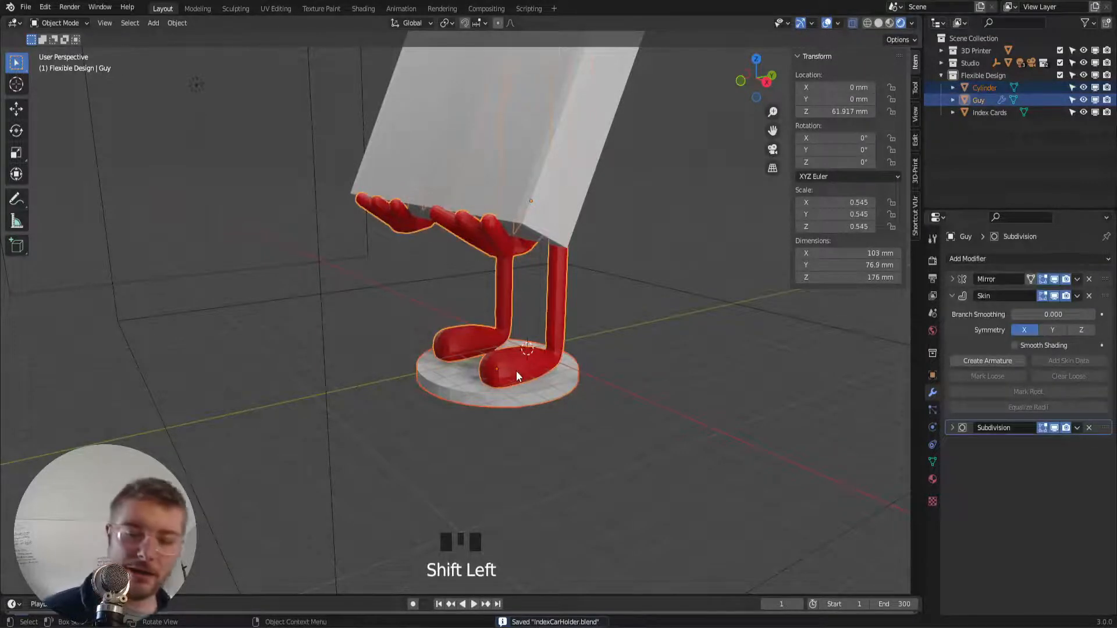
{"action": "key", "text": "ctrl+KP_Add"}
{"action": "key", "text": "ctrl+s"}
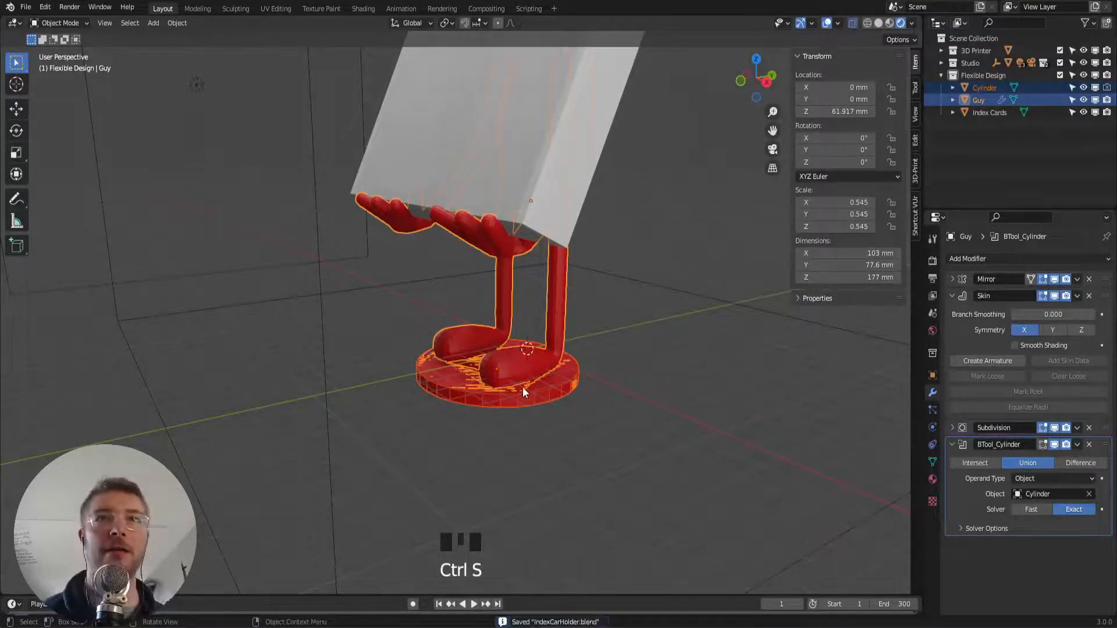
Hide the original cylinder used for the union and save the file
{"action": "left_click", "coordinate": [522, 392]}
{"action": "key", "text": "h"}
{"action": "key", "text": "ctrl+s"}
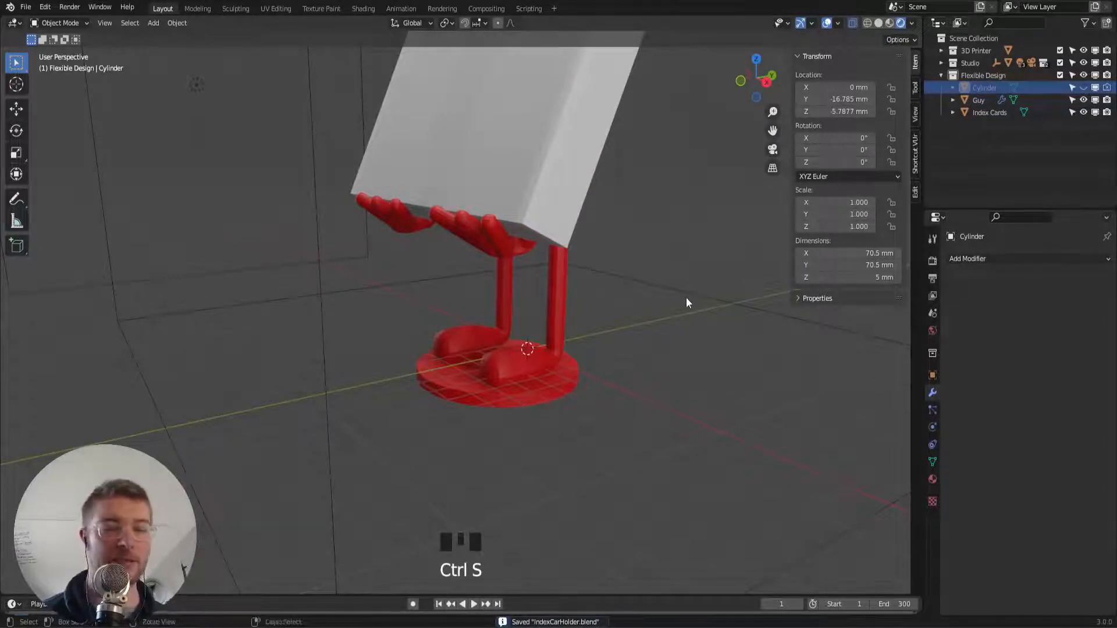
{"action": "key", "text": "ctrl+s"}
{"action": "middle_click_drag", "start_coordinate": [685, 292], "coordinate": [702, 444], "text": "shift"}
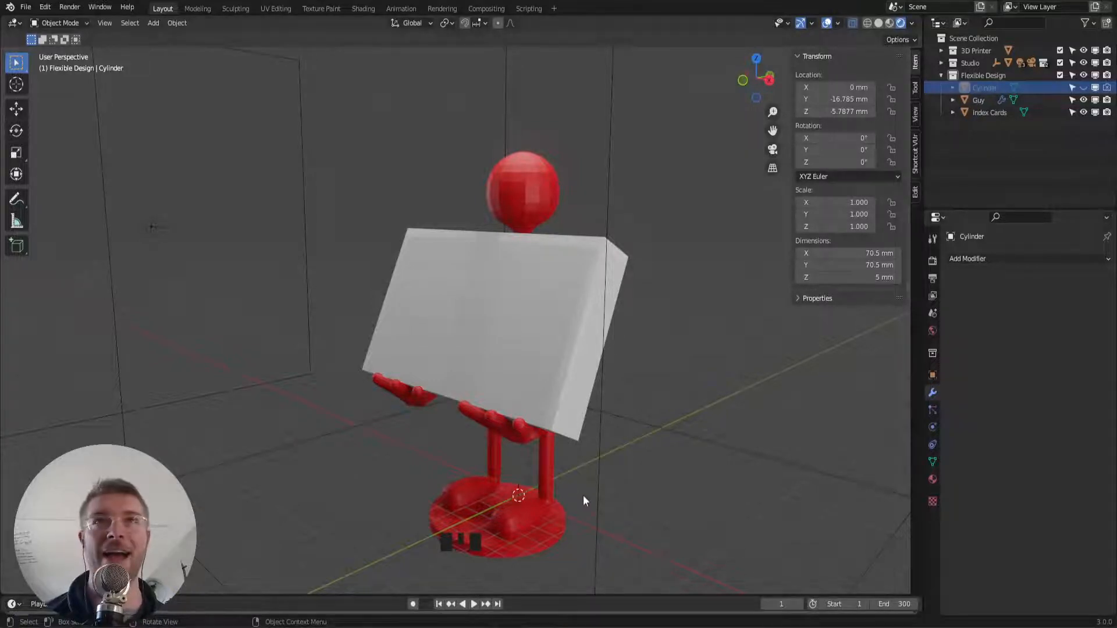
Select the figure, save the file and enter Edit Mode on its skeleton
{"action": "middle_click_drag", "start_coordinate": [584, 499], "coordinate": [470, 333]}
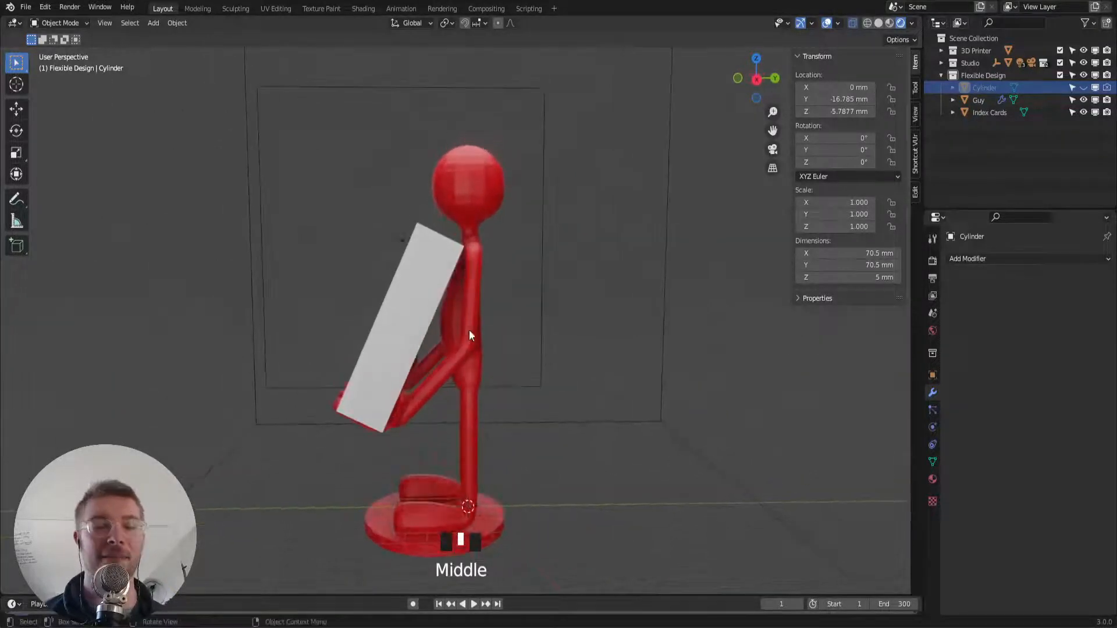
{"action": "left_click", "coordinate": [476, 292]}
{"action": "key", "text": "ctrl+s"}
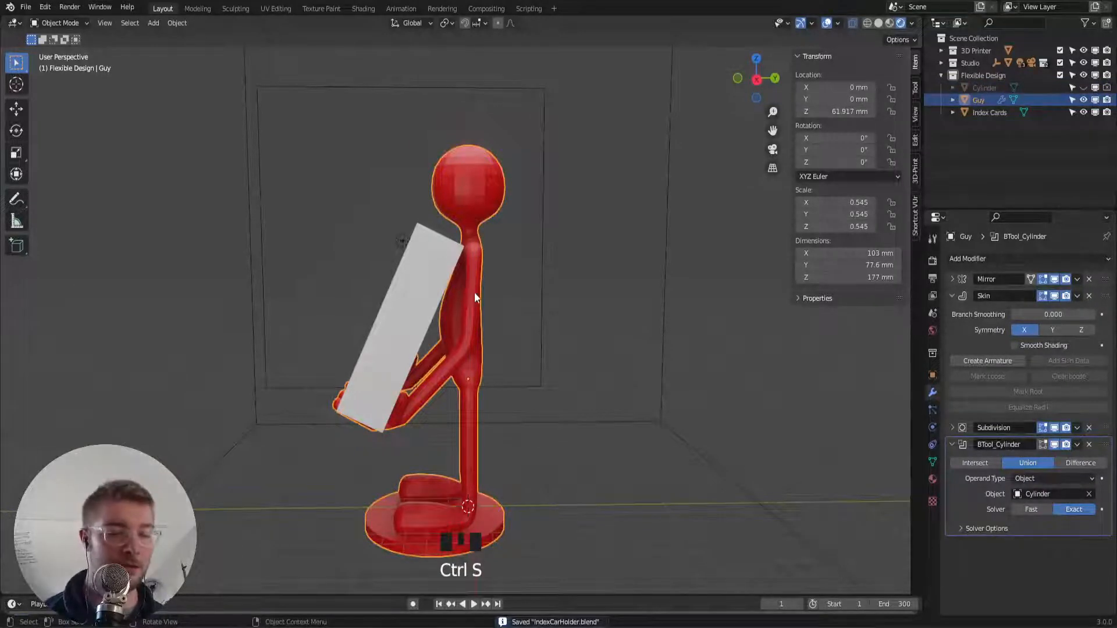
{"action": "key", "text": "Tab"}
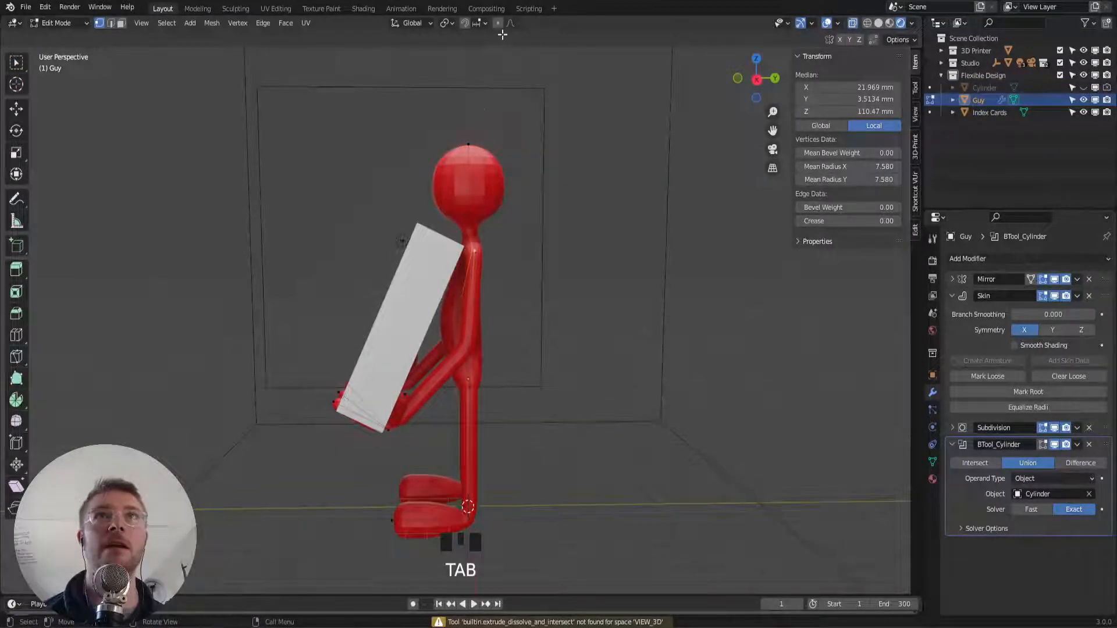
{"action": "key", "text": "g"}
{"action": "left_click", "coordinate": [459, 223]}
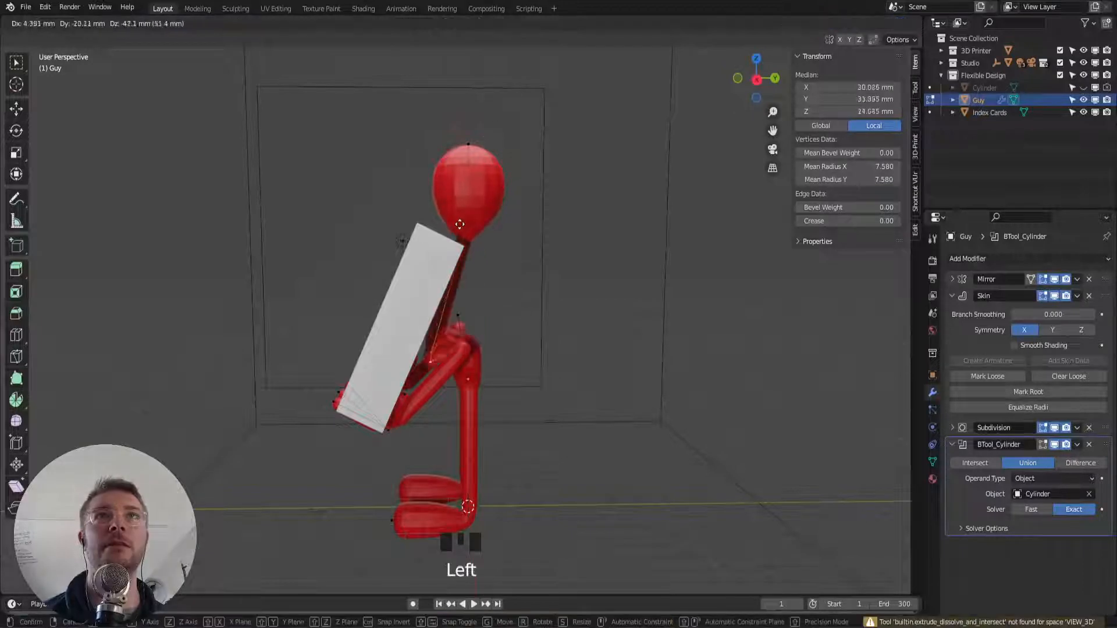
{"action": "key", "text": "ctrl+z"}
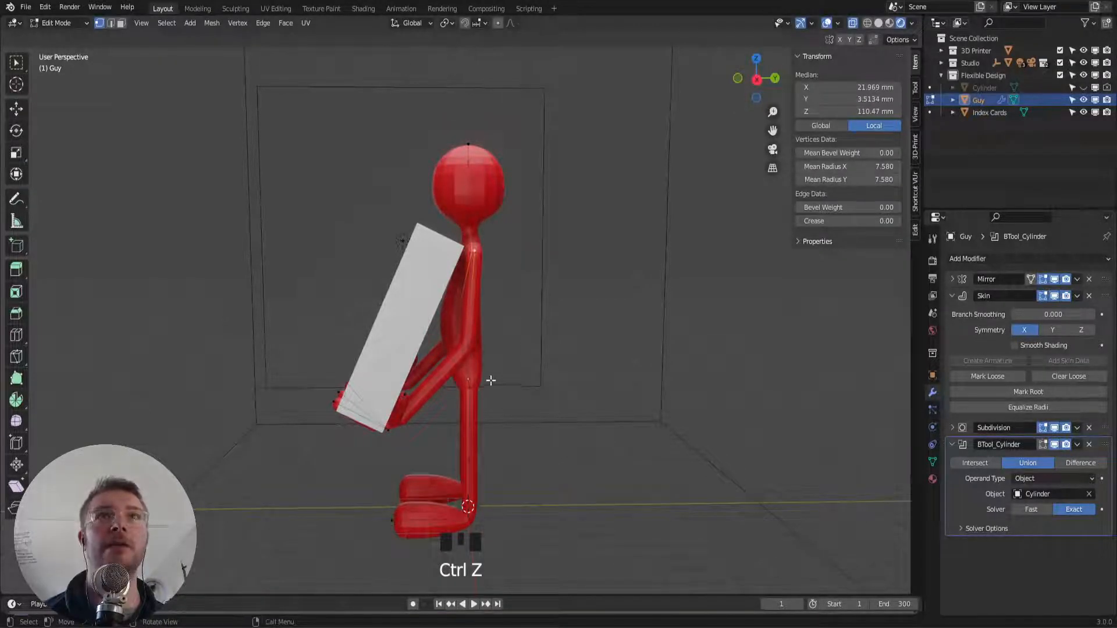
Snap the 3D cursor to the hip vertex and set the transform pivot point to the 3D cursor
{"action": "middle_click_drag", "start_coordinate": [492, 382], "coordinate": [461, 384]}
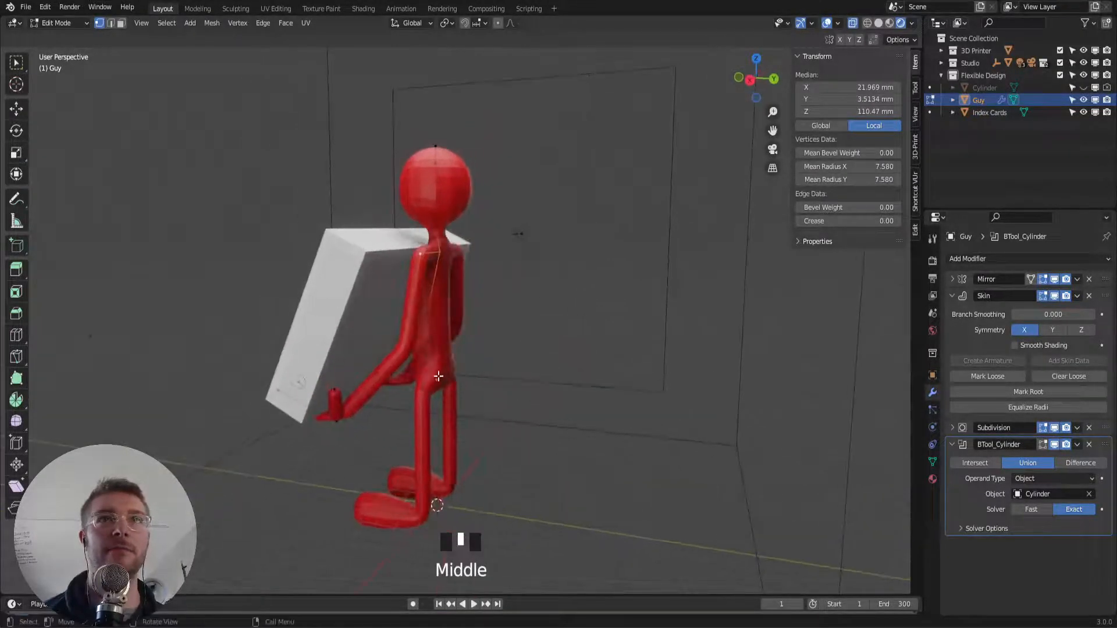
{"action": "left_click", "coordinate": [437, 378]}
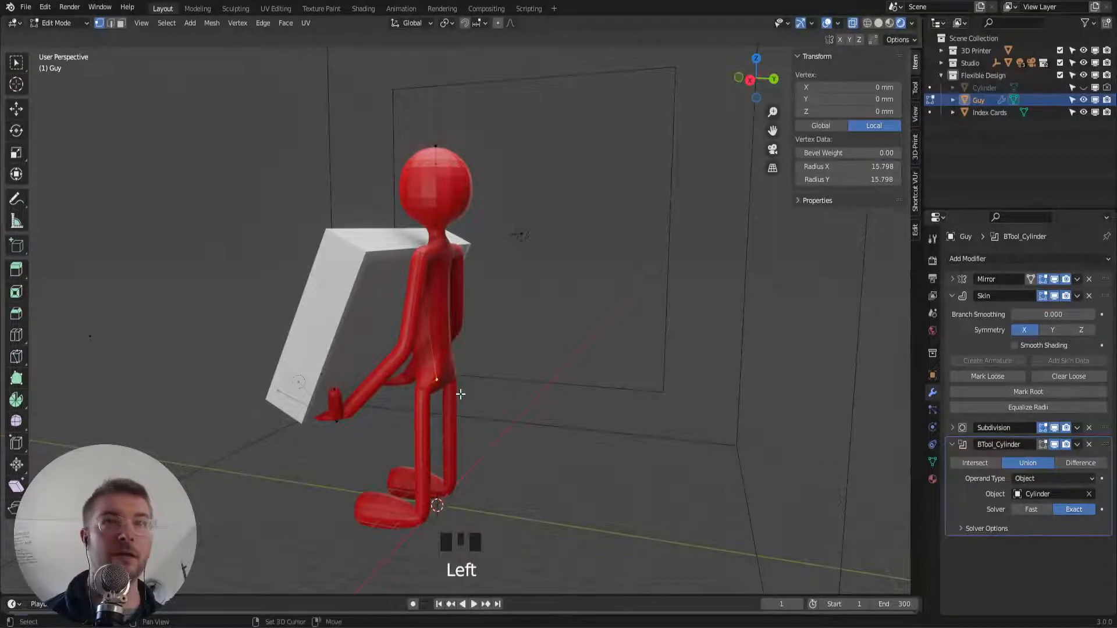
{"action": "key", "text": "shift+s"}
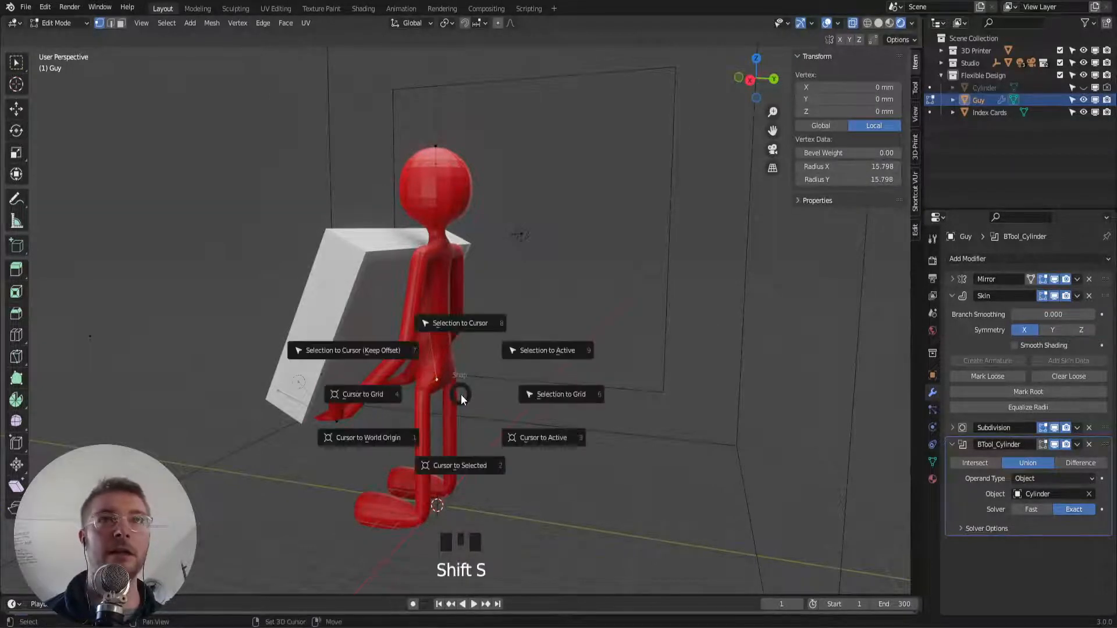
{"action": "left_click", "coordinate": [459, 466]}
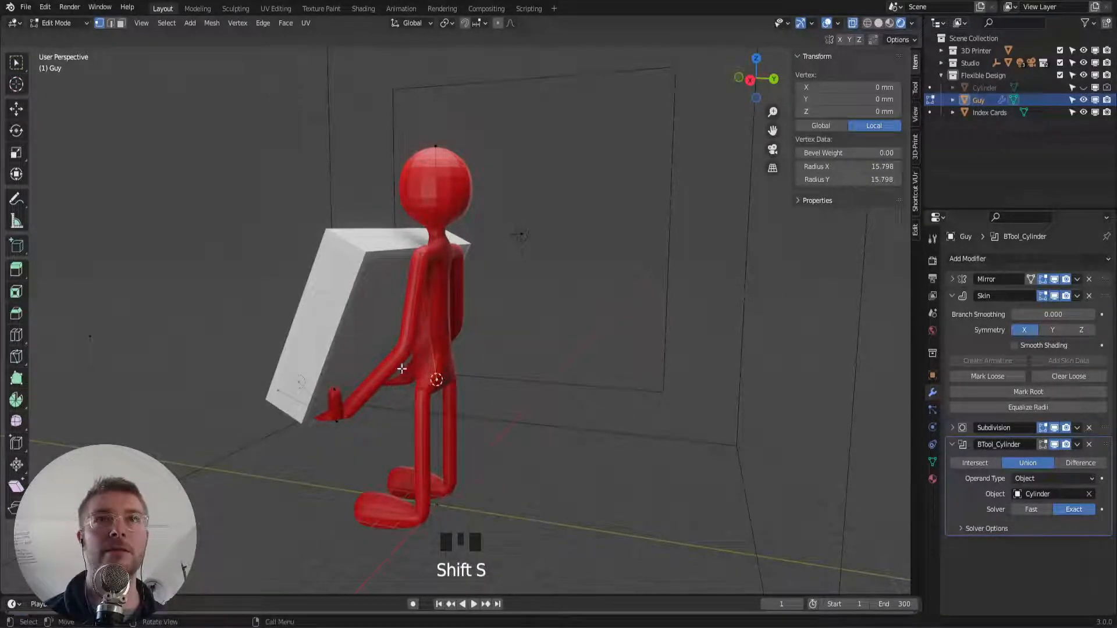
{"action": "left_click", "coordinate": [449, 19]}
{"action": "left_click", "coordinate": [456, 51]}
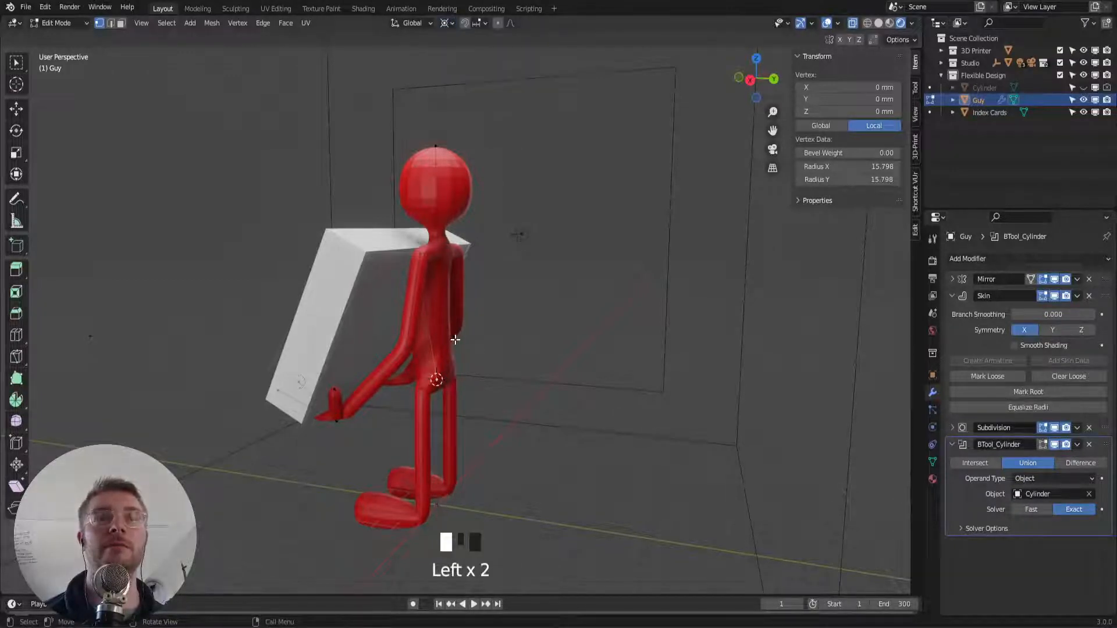
Select the spine, neck, head and shoulder vertices and rotate them about -3.96° around the global X axis at the hip
{"action": "left_click", "coordinate": [430, 317]}
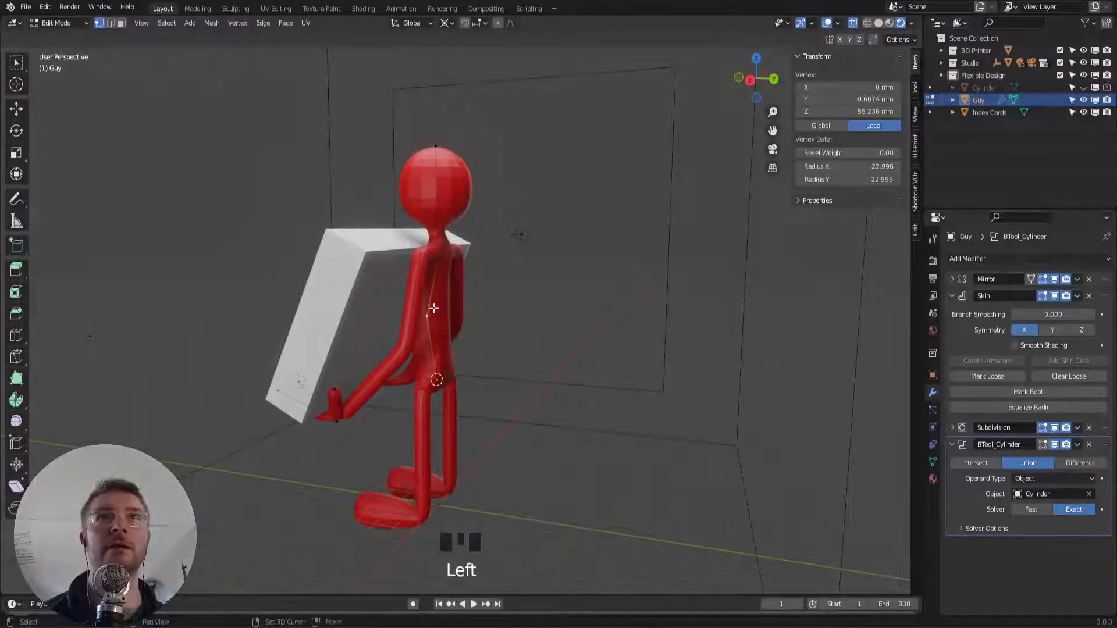
{"action": "left_click", "coordinate": [440, 265], "text": "shift"}
{"action": "left_click", "coordinate": [441, 228], "text": "shift"}
{"action": "left_click", "coordinate": [440, 224], "text": "shift"}
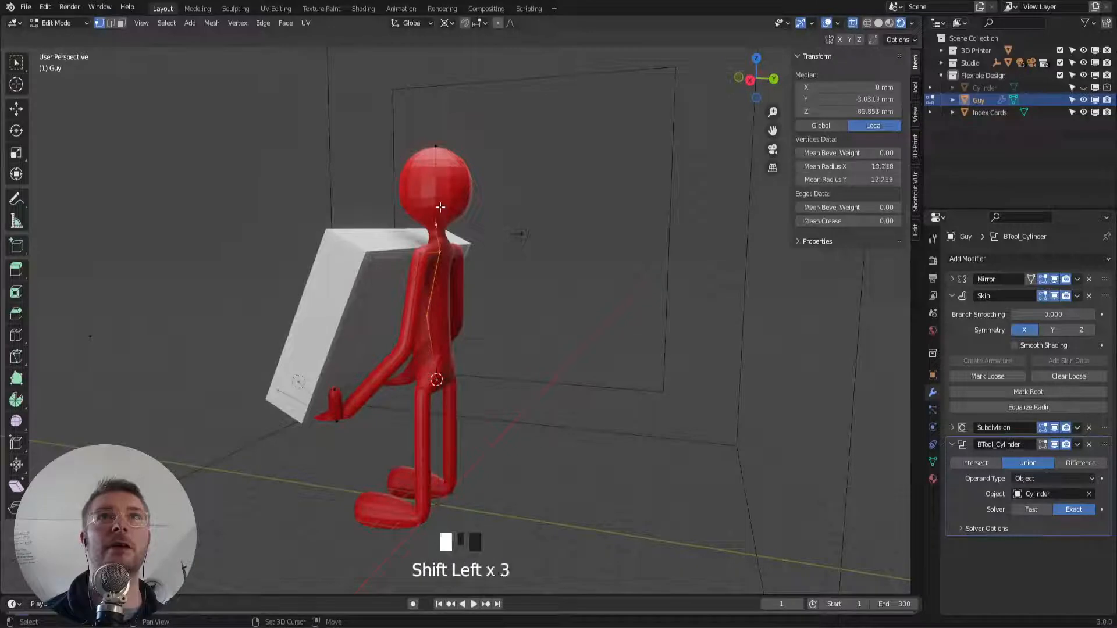
{"action": "left_click", "coordinate": [440, 163], "text": "shift"}
{"action": "left_click", "coordinate": [438, 150], "text": "shift"}
{"action": "left_click", "coordinate": [420, 254], "text": "shift"}
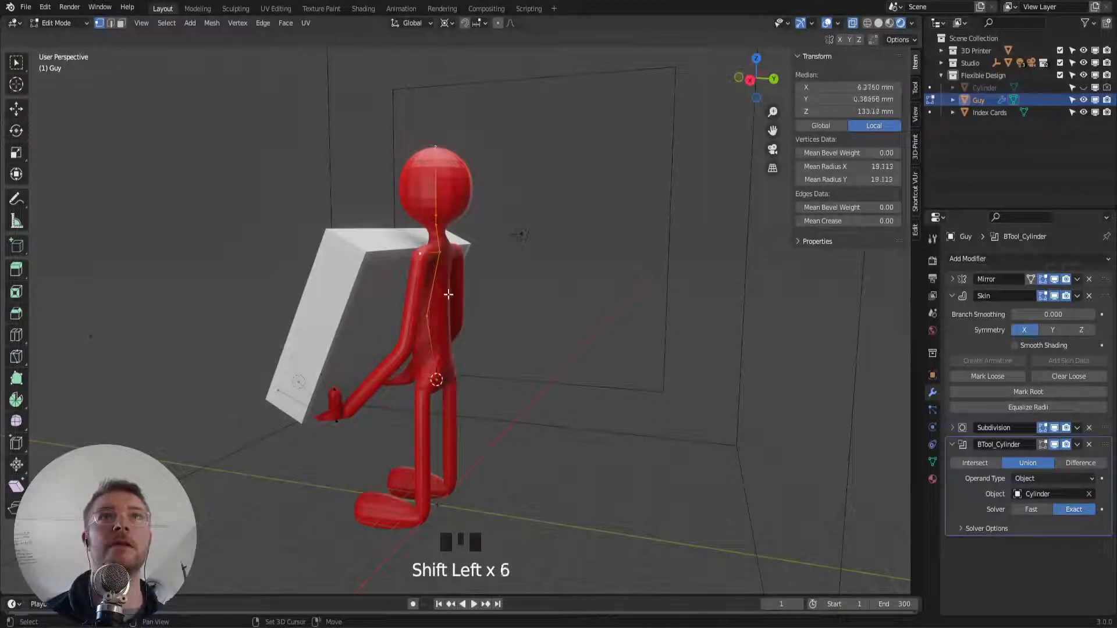
{"action": "key", "text": "r"}
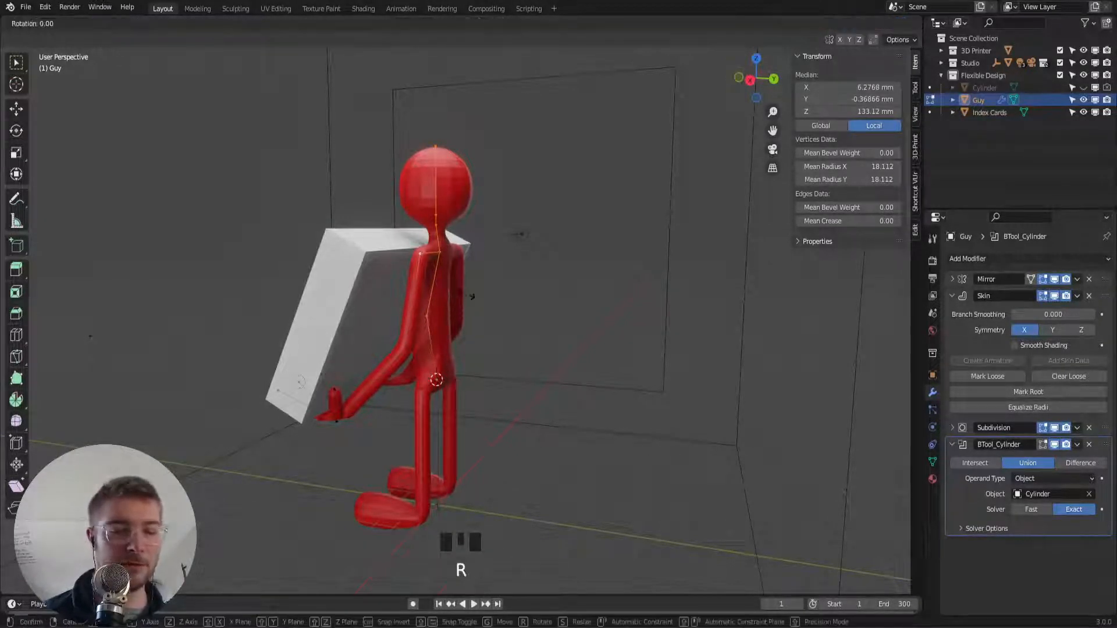
{"action": "key", "text": "x"}
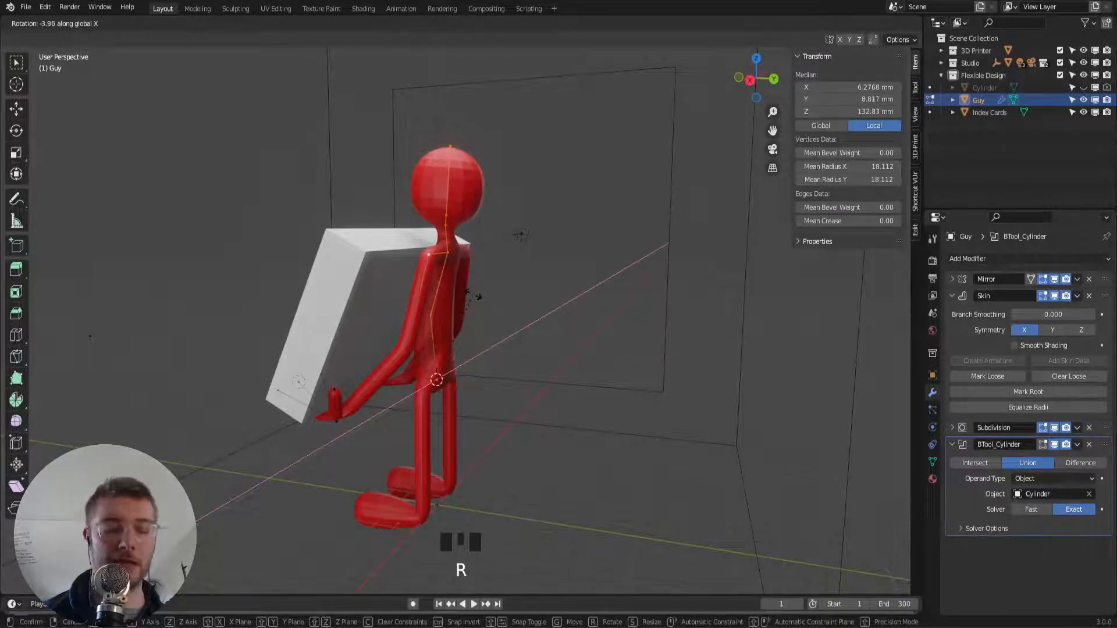
{"action": "left_click", "coordinate": [479, 297]}
{"action": "middle_click_drag", "start_coordinate": [478, 299], "coordinate": [484, 310]}
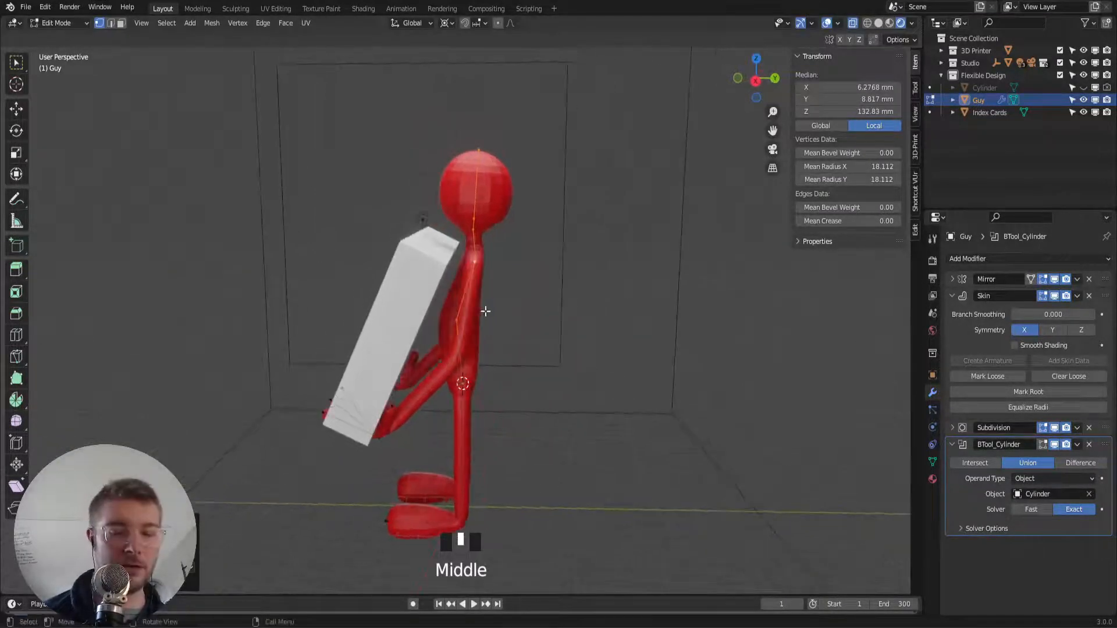
Rotate the selected upper-body vertices about 1.47° around the global X axis to soften the lean, and save the file
{"action": "key", "text": "r"}
{"action": "key", "text": "x"}
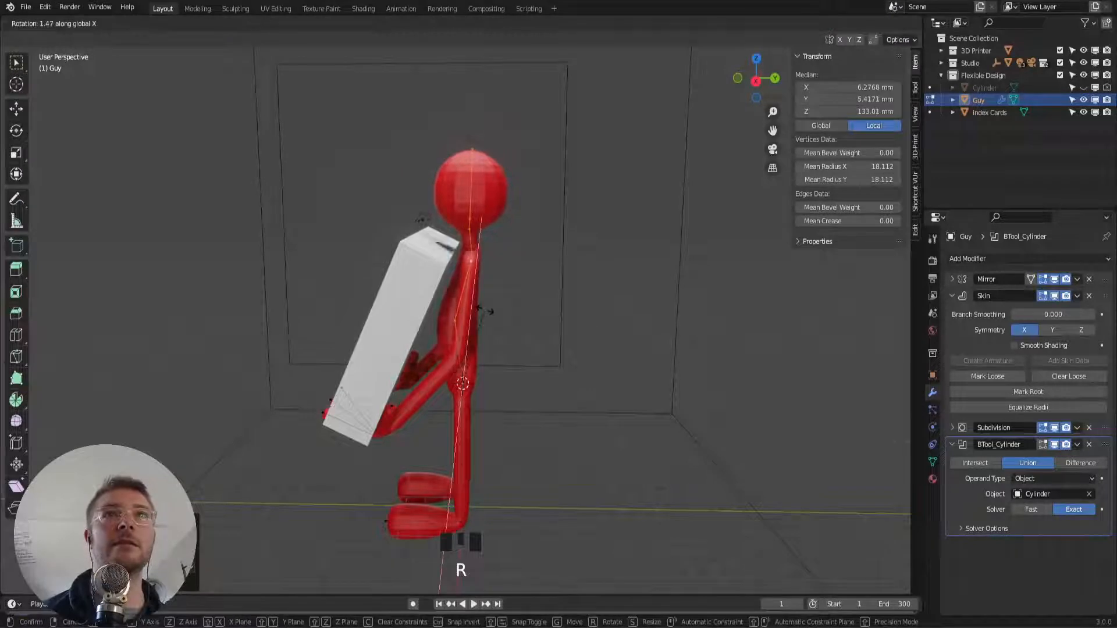
{"action": "left_click", "coordinate": [483, 311]}
{"action": "middle_click_drag", "start_coordinate": [467, 329], "coordinate": [486, 325]}
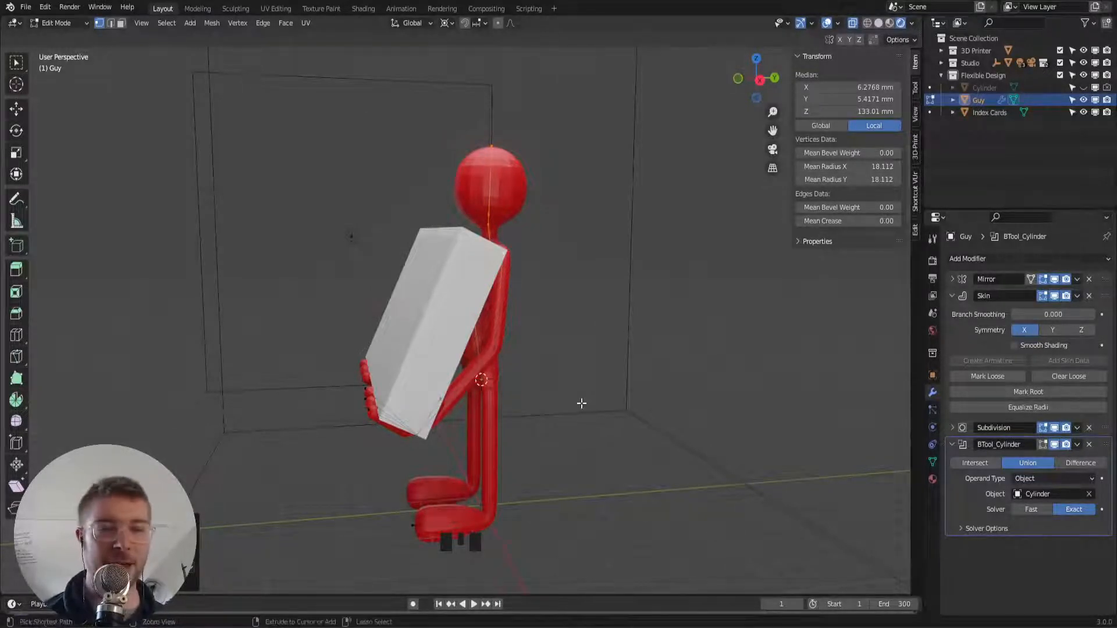
{"action": "key", "text": "ctrl+s"}
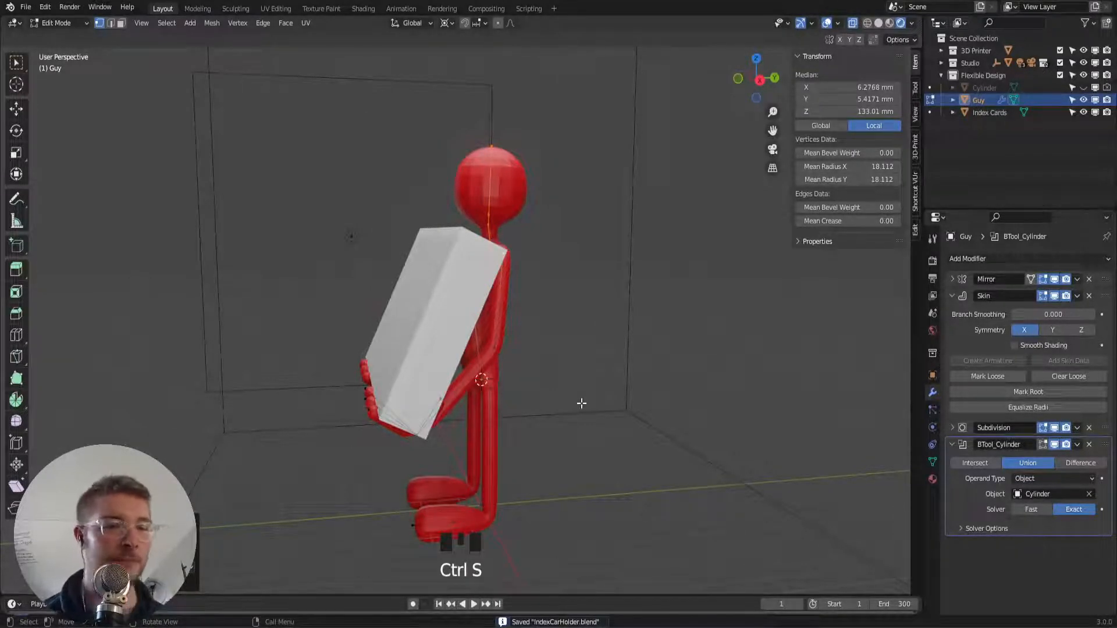
{"action": "key", "text": "ctrl+s"}
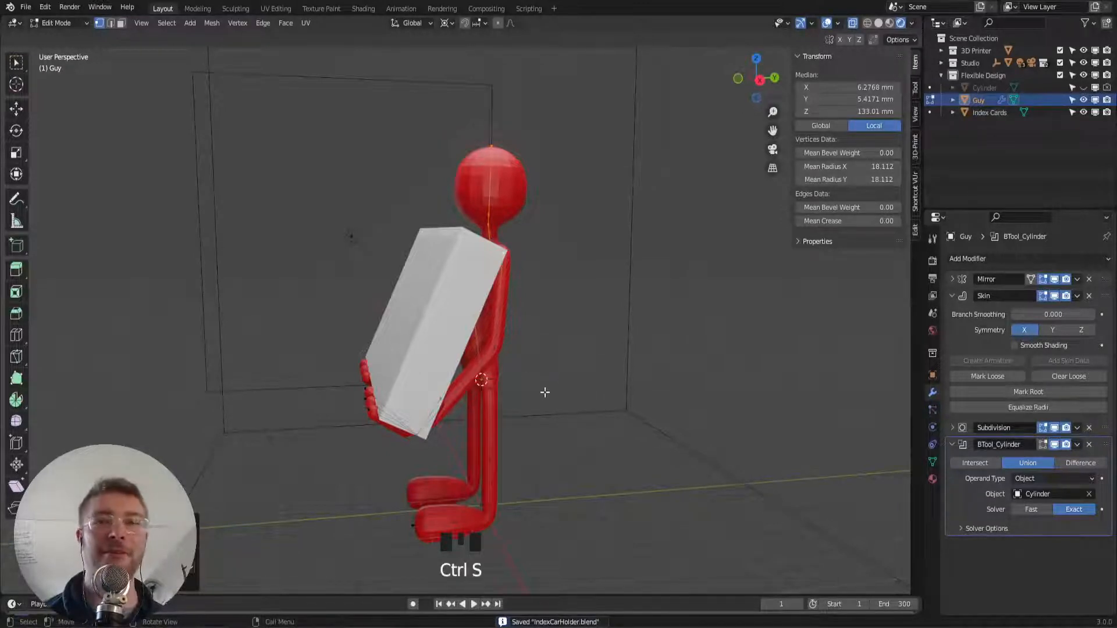
Return to Object Mode, save the file and check the posed figure from several angles
{"action": "key", "text": "Tab"}
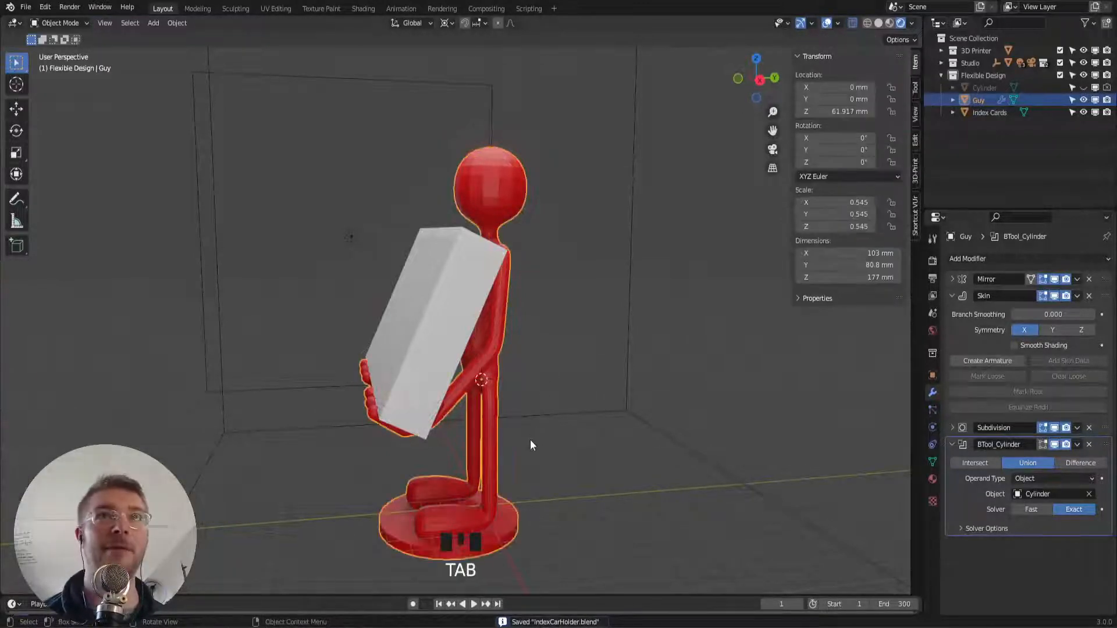
{"action": "key", "text": "ctrl+s"}
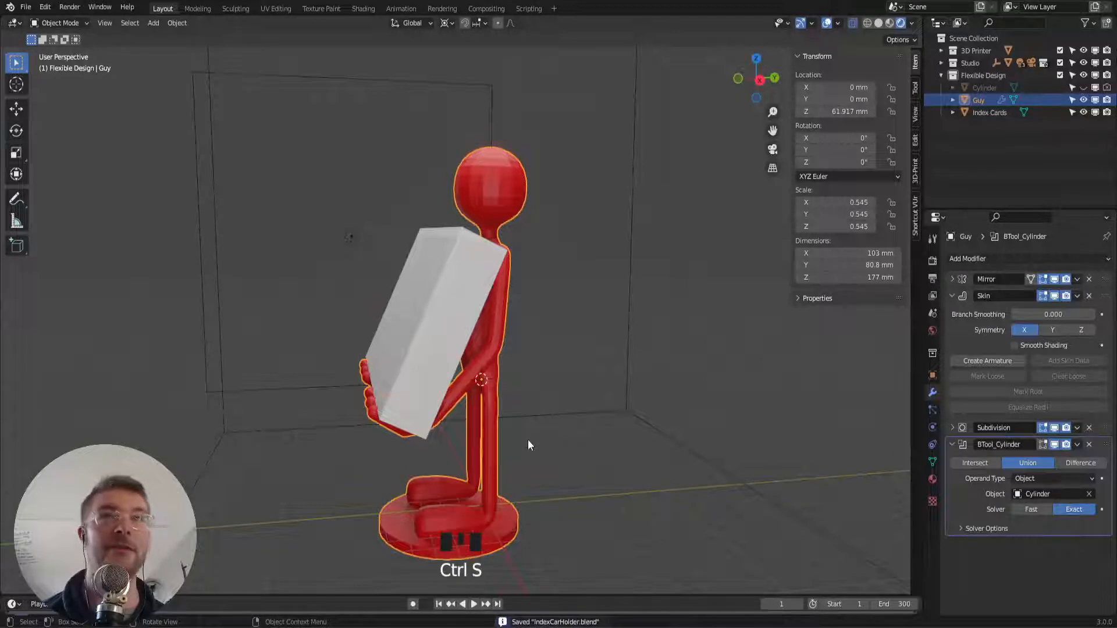
{"action": "key", "text": "shift+Left"}
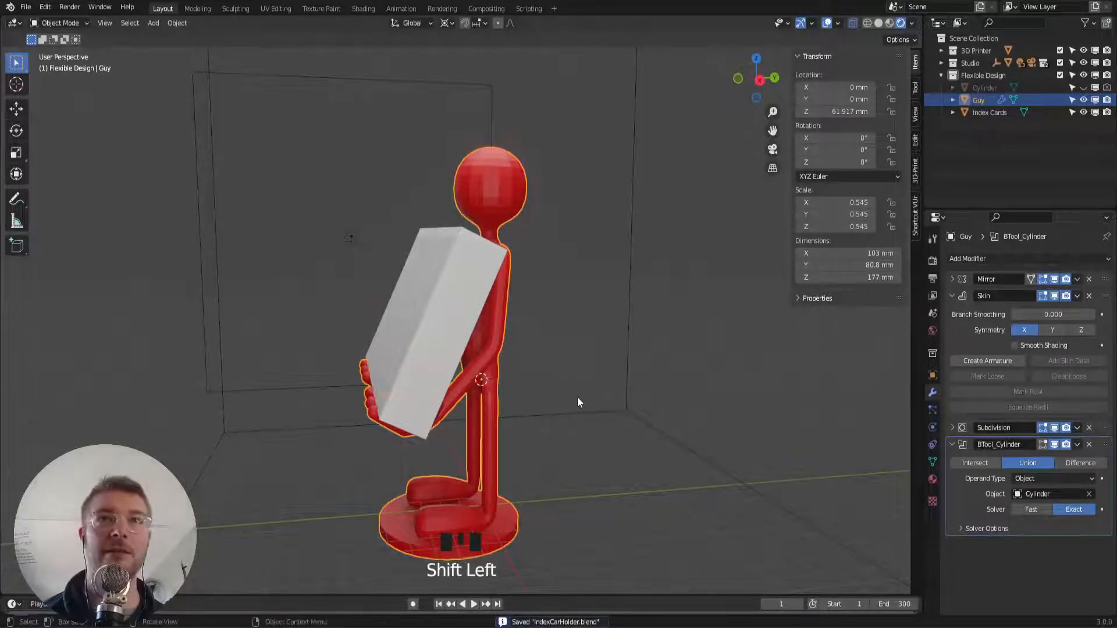
{"action": "middle_click_drag", "start_coordinate": [578, 431], "coordinate": [633, 401], "text": "shift"}
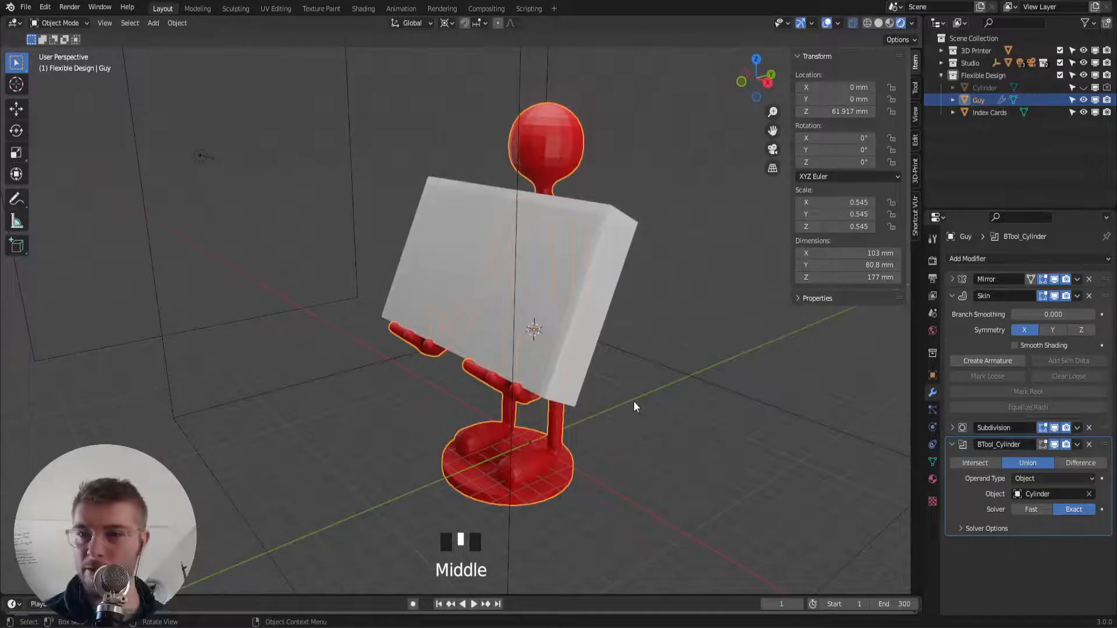
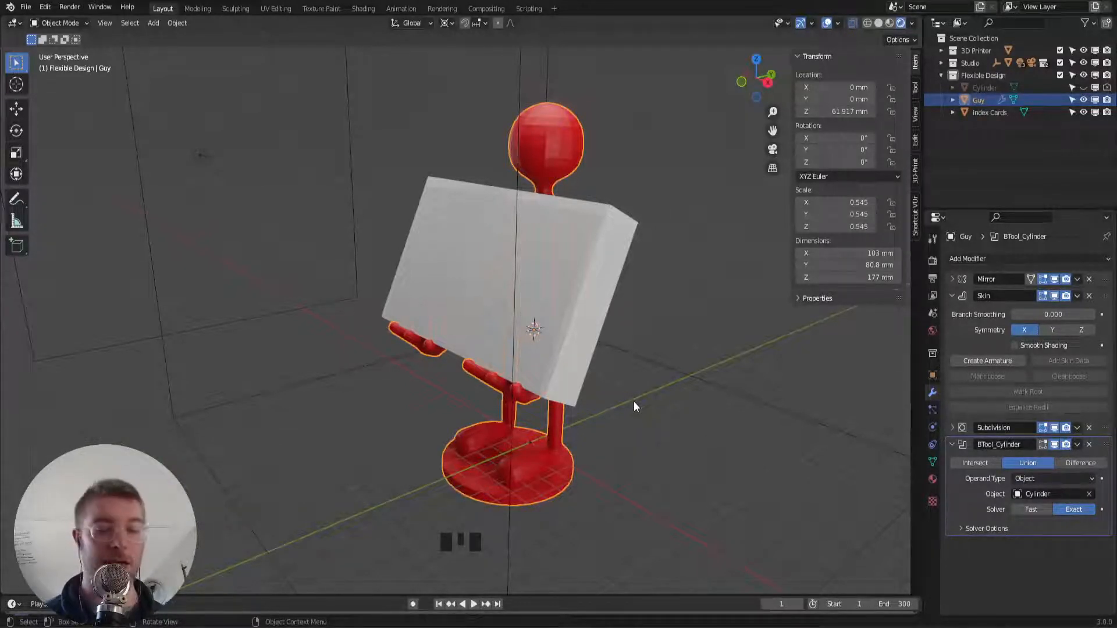
{"action": "key", "text": "ctrl+s"}
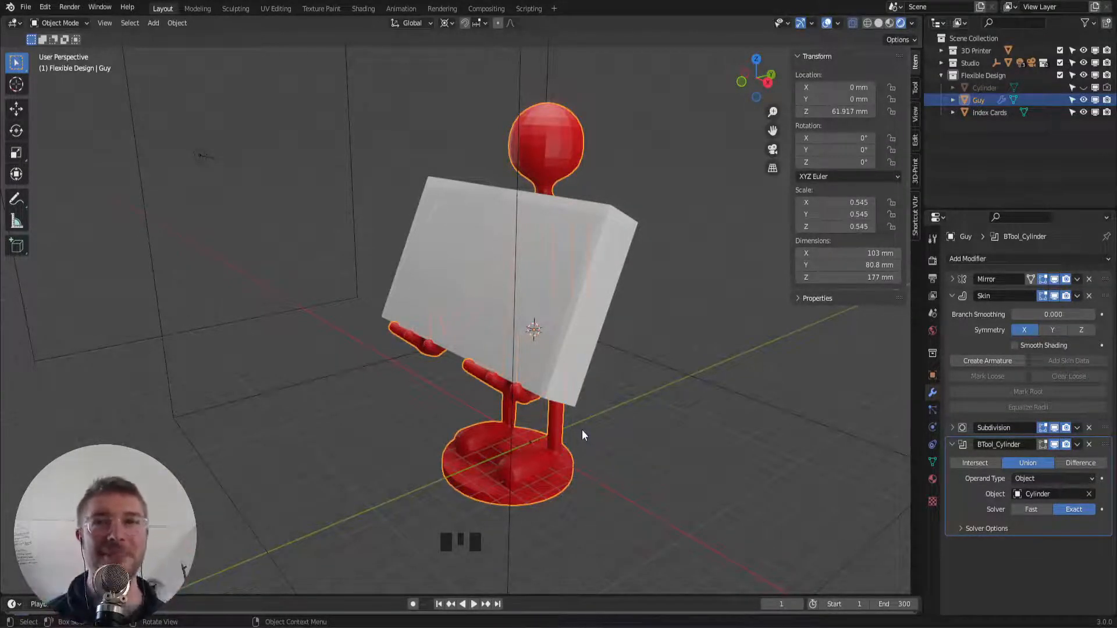
{"action": "middle_click_drag", "start_coordinate": [591, 445], "coordinate": [521, 431]}
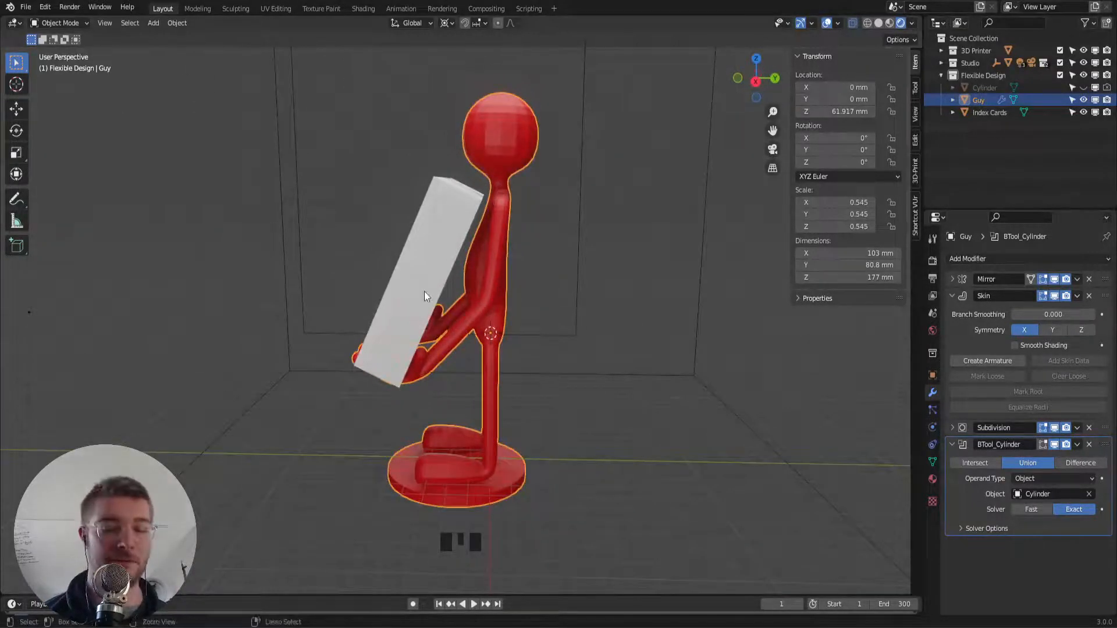
{"action": "key", "text": "ctrl+s"}
{"action": "middle_click_drag", "start_coordinate": [473, 351], "coordinate": [505, 340]}
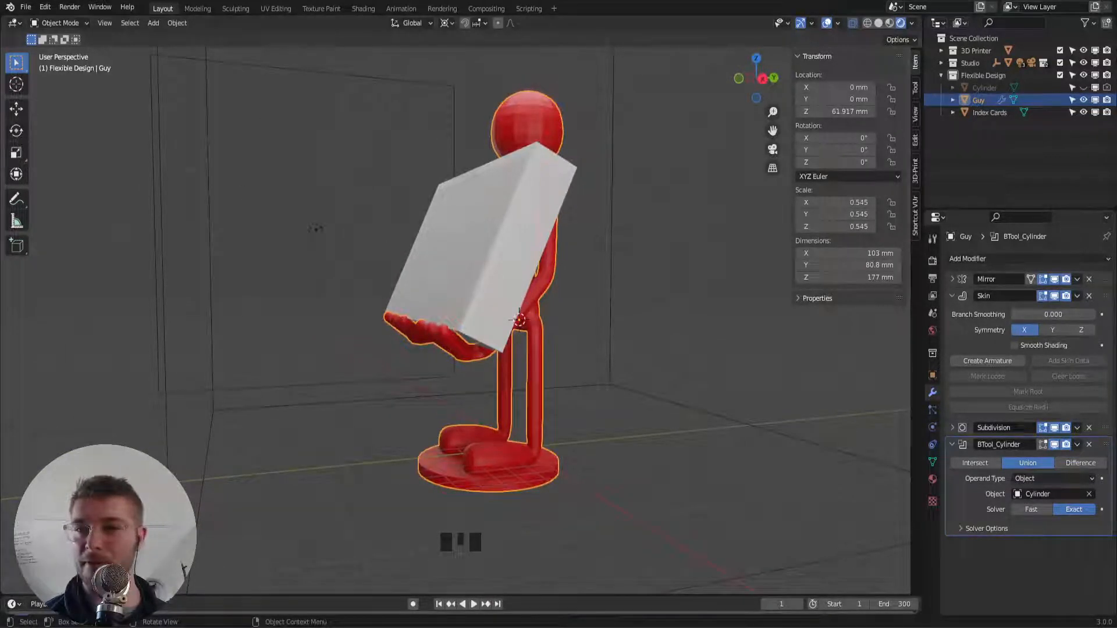
{"action": "key", "text": "ctrl+s"}
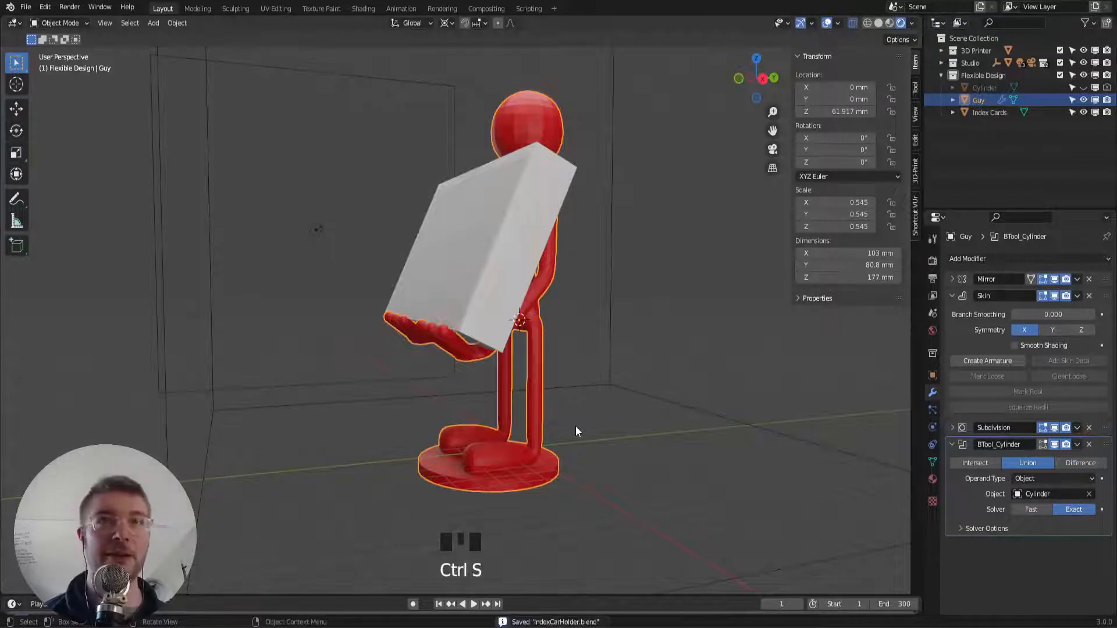
Duplicate the index card block in place and add a Solidify modifier to the copy
{"action": "left_click", "coordinate": [490, 319]}
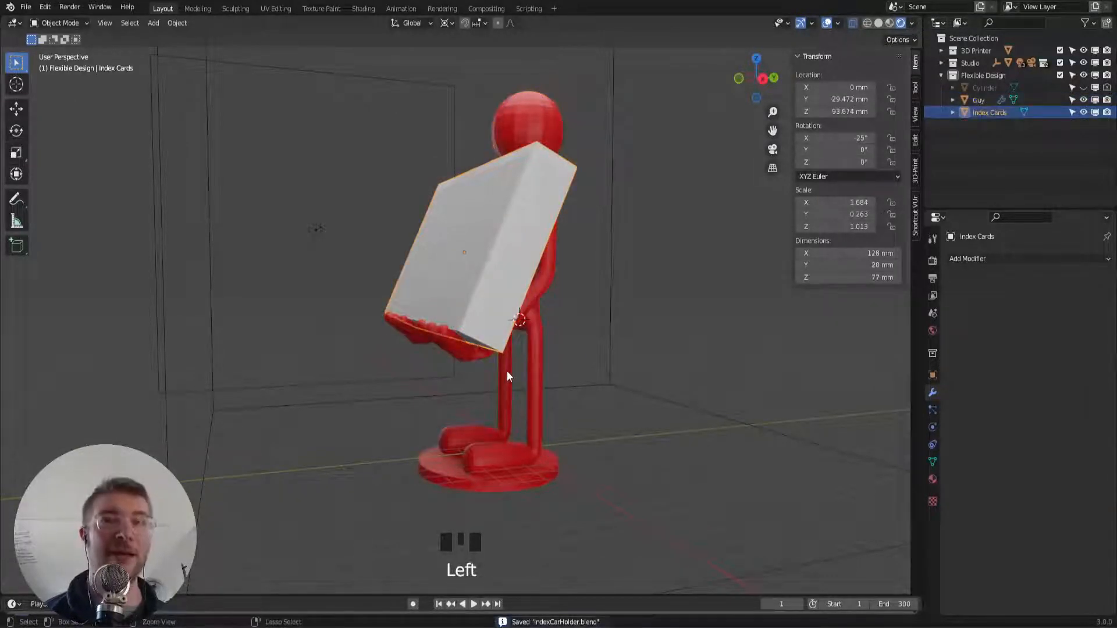
{"action": "key", "text": "ctrl+s"}
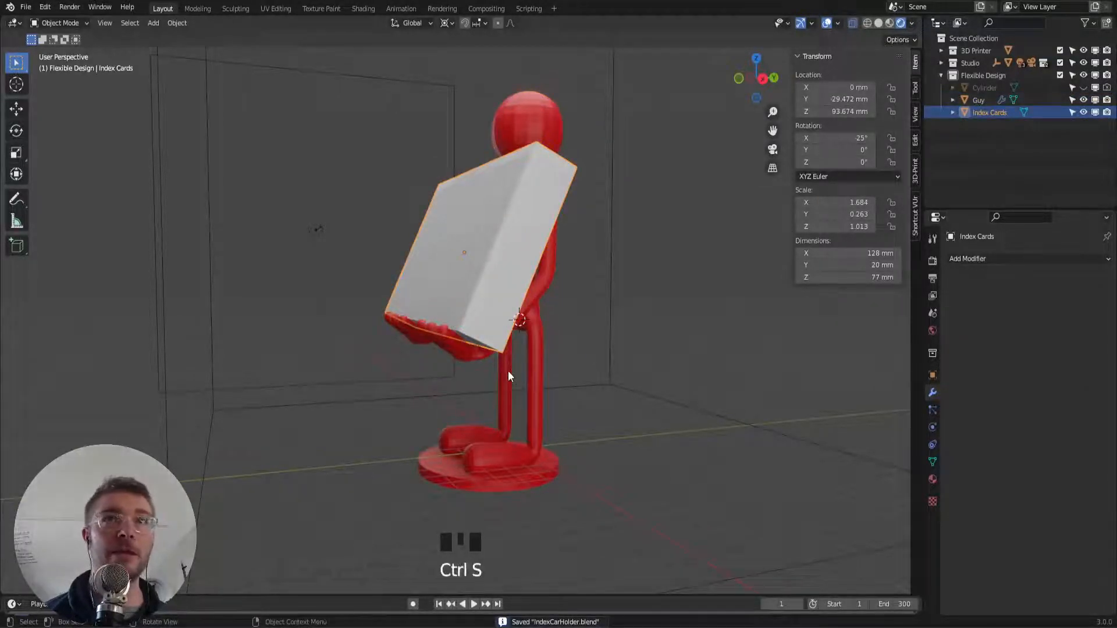
{"action": "key", "text": "shift+d"}
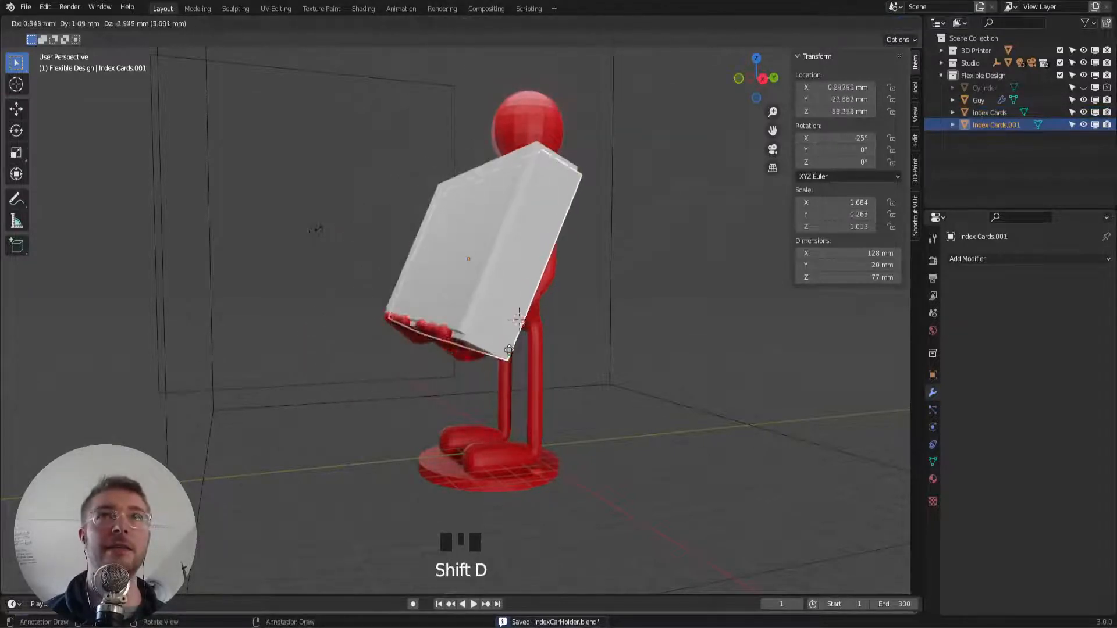
{"action": "right_click", "coordinate": [513, 348]}
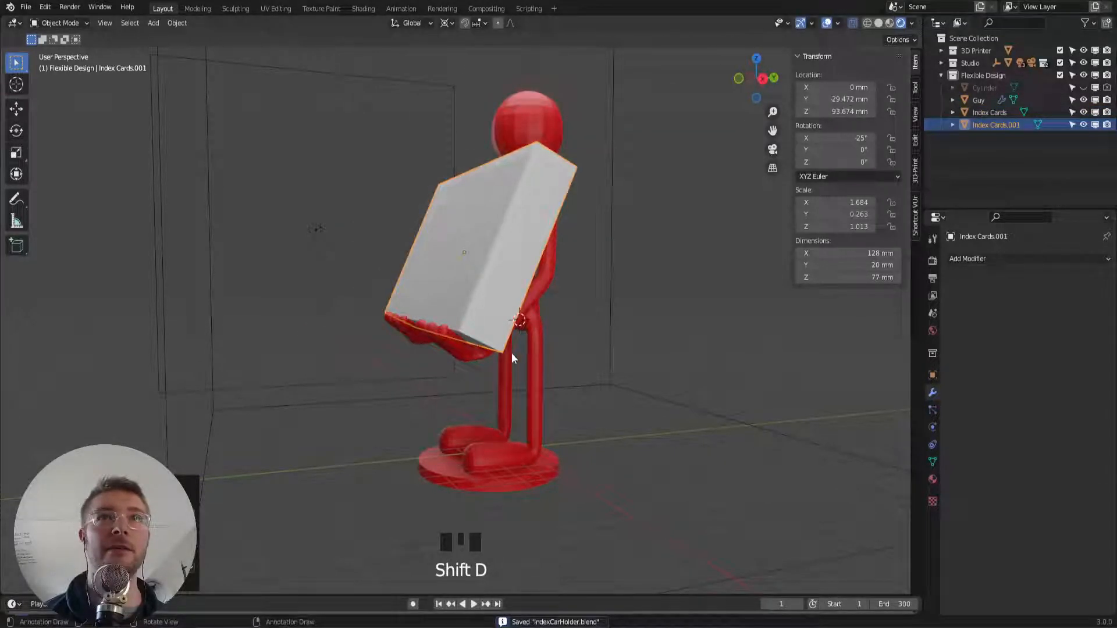
{"action": "left_click", "coordinate": [990, 263]}
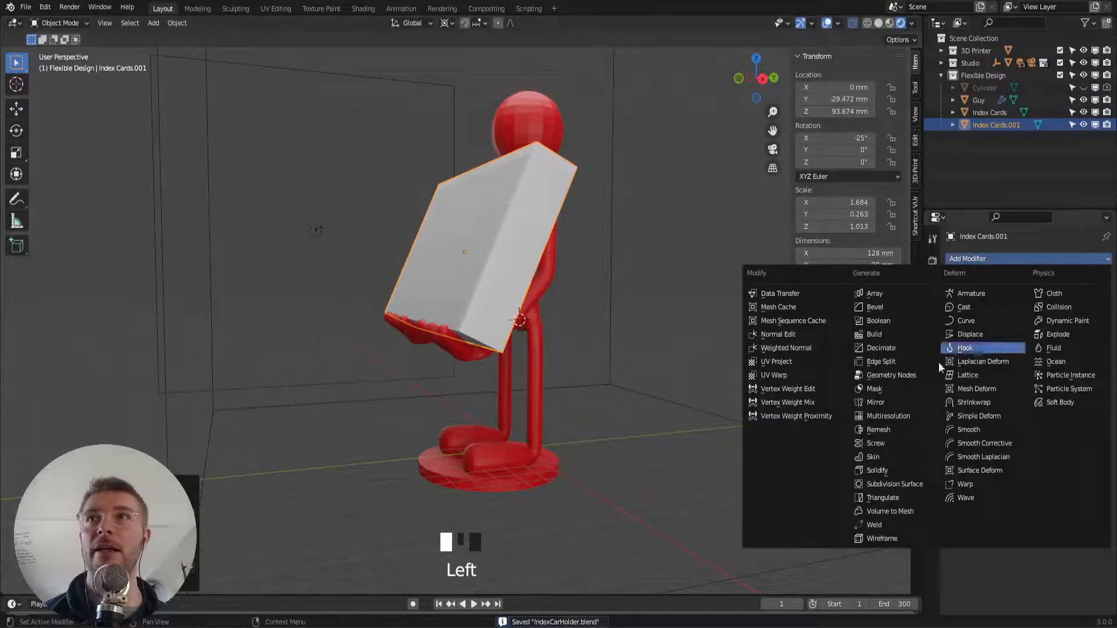
{"action": "left_click", "coordinate": [902, 472]}
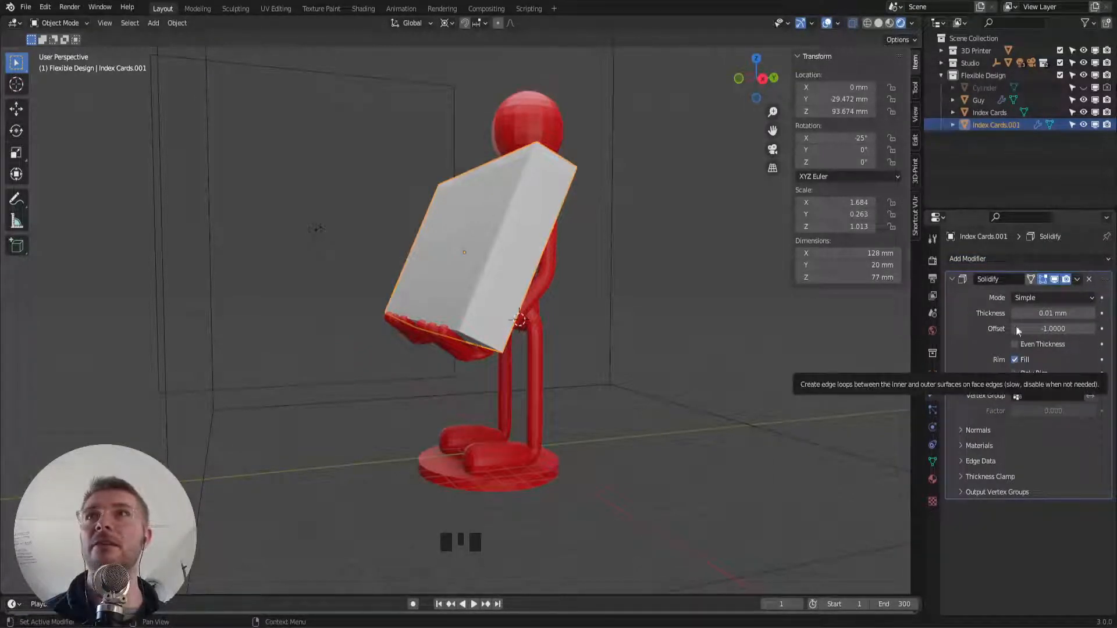
Rename the duplicated block Index CardsCUT, save the file and hide the original Index Cards object
{"action": "double_click", "coordinate": [995, 125]}
{"action": "left_click_drag", "start_coordinate": [1006, 125], "coordinate": [1038, 124]}
{"action": "type", "text": "CUT"}
{"action": "key", "text": "Return"}
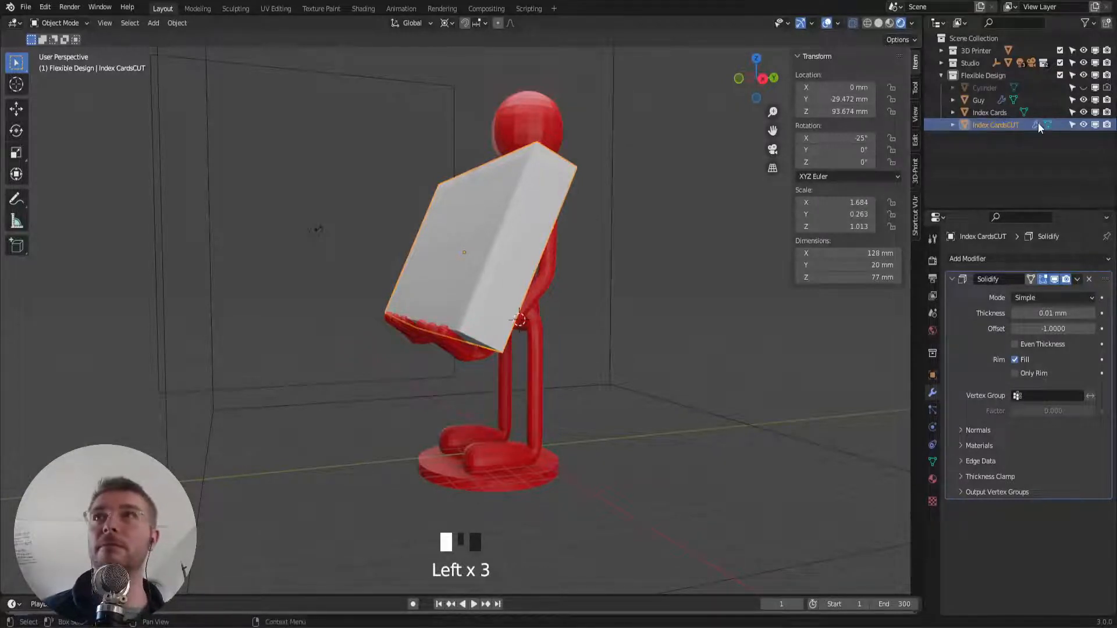
{"action": "key", "text": "ctrl+s"}
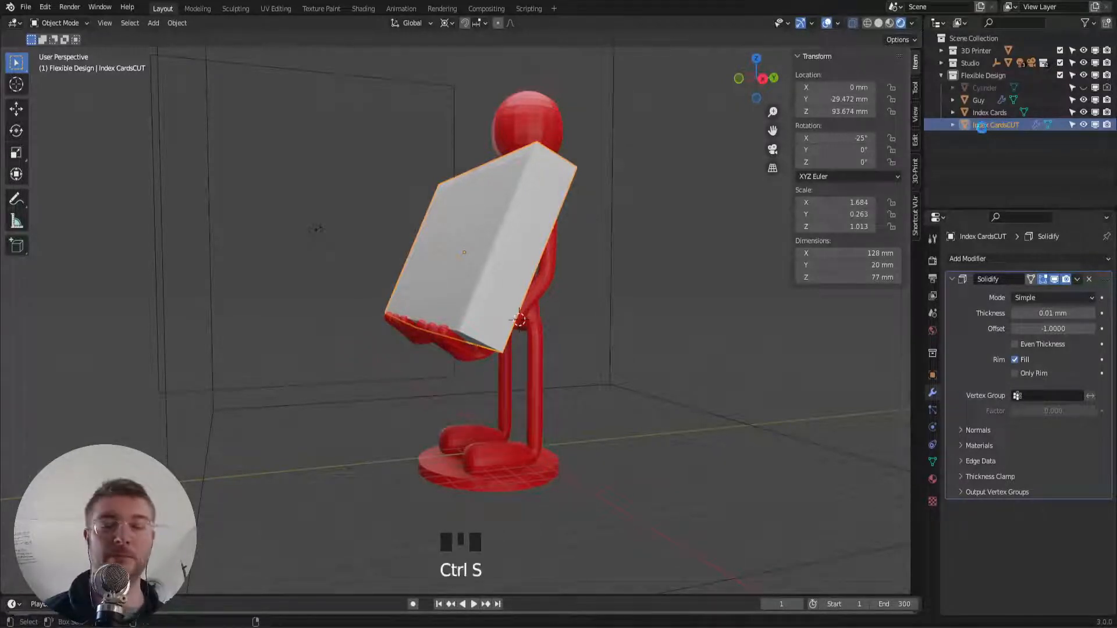
{"action": "left_click", "coordinate": [1083, 113]}
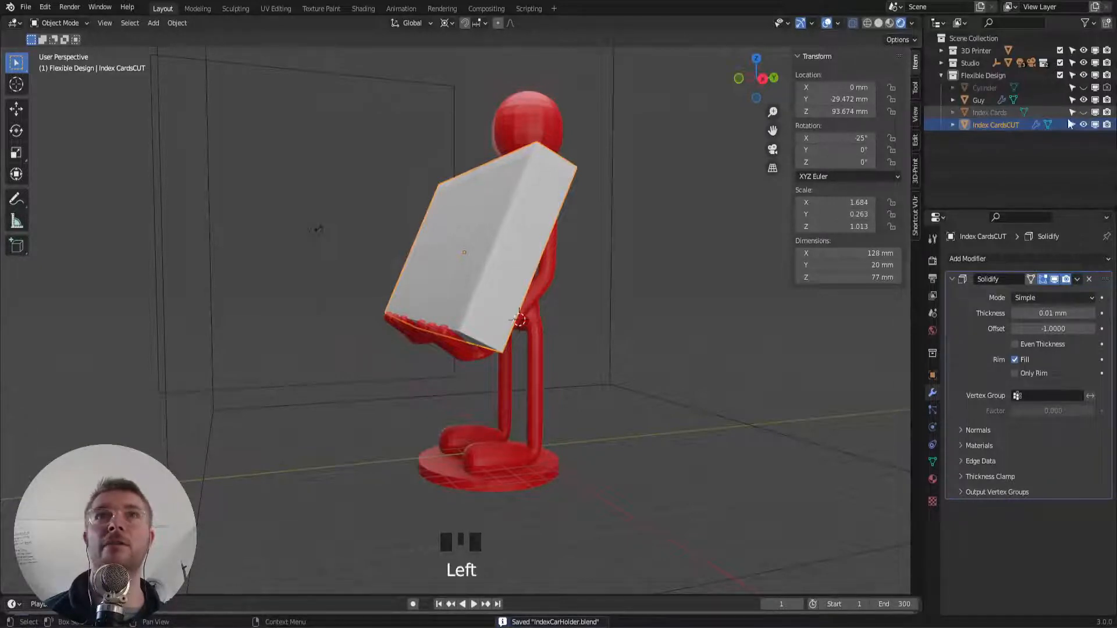
Set the Solidify modifier on Index CardsCUT to an offset of 1 and a thickness of 1 mm
{"action": "left_click", "coordinate": [993, 127]}
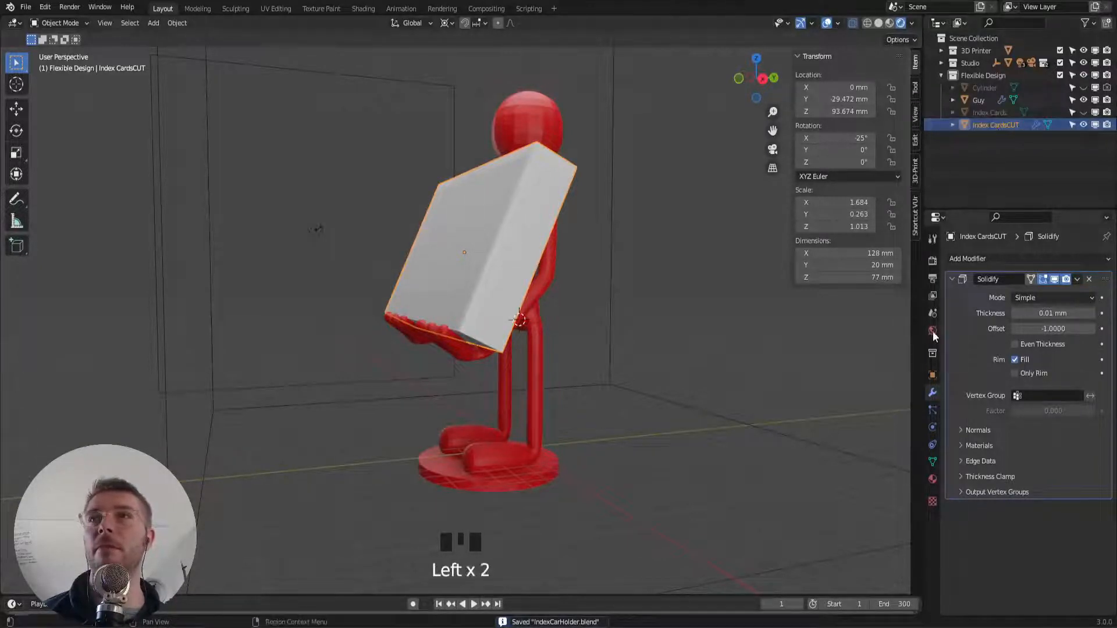
{"action": "left_click", "coordinate": [1047, 314]}
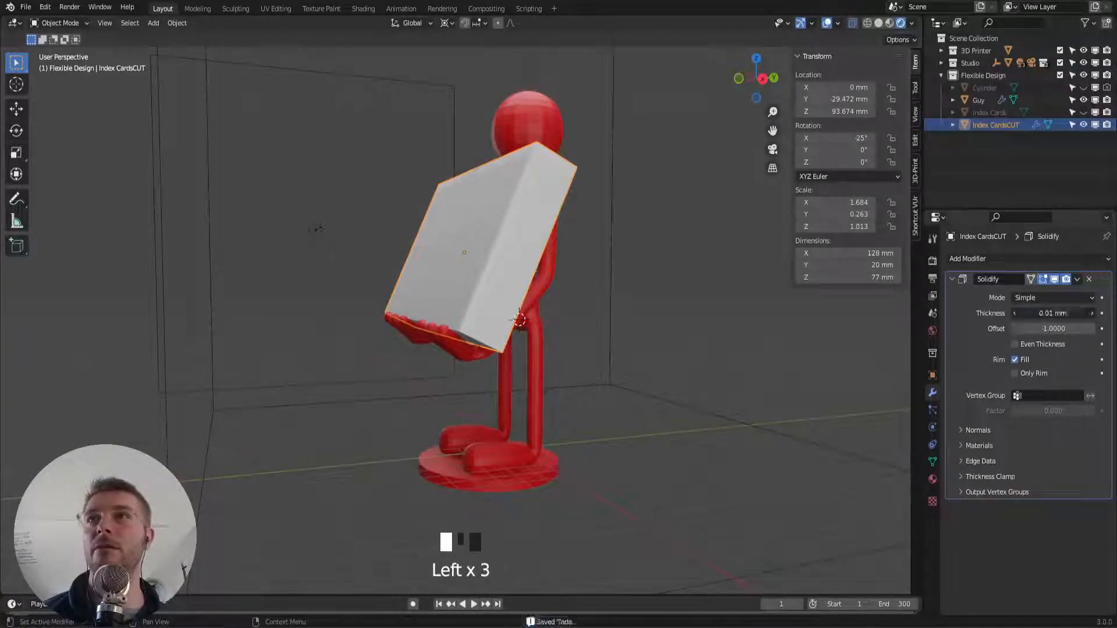
{"action": "left_click", "coordinate": [1046, 328]}
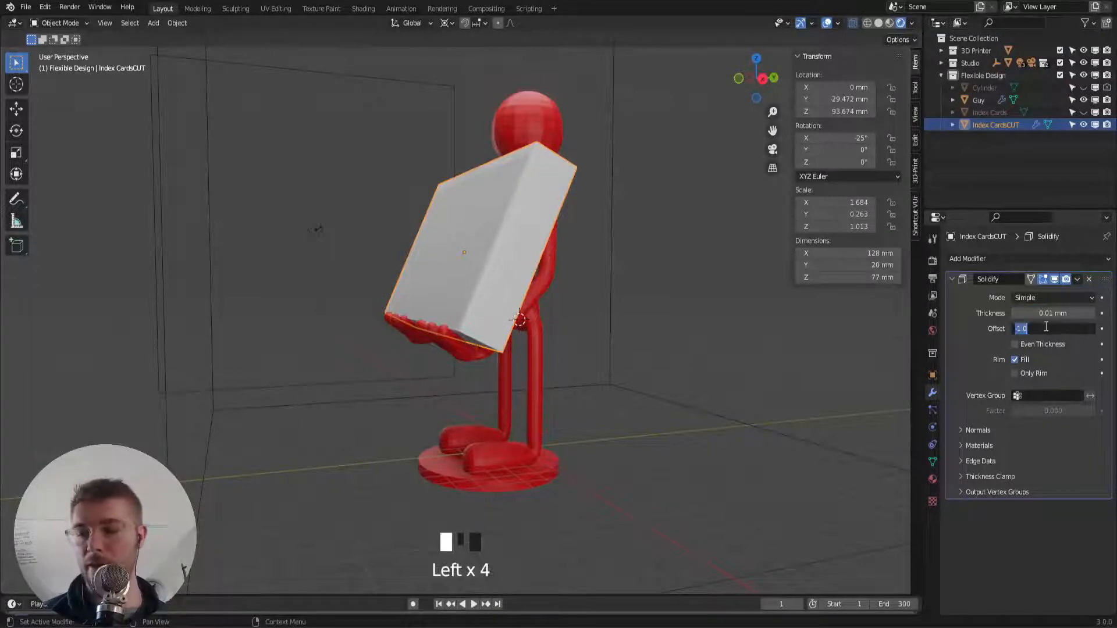
{"action": "type", "text": "1"}
{"action": "key", "text": "Return"}
{"action": "left_click", "coordinate": [1046, 315]}
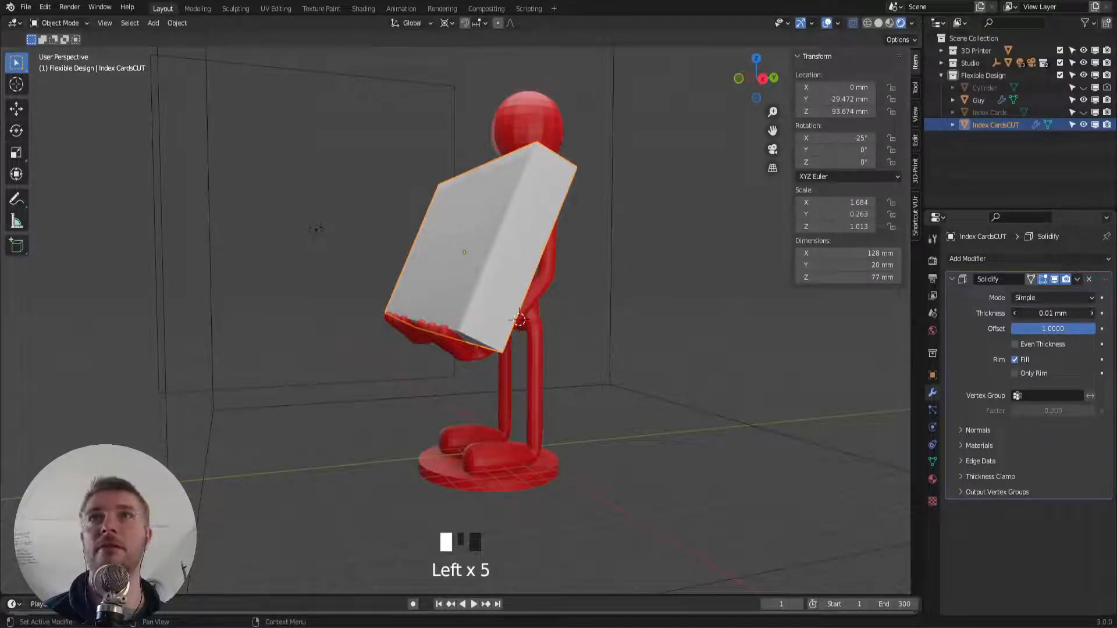
{"action": "left_click_drag", "start_coordinate": [1046, 314], "coordinate": [1068, 314]}
{"action": "left_click", "coordinate": [1047, 315]}
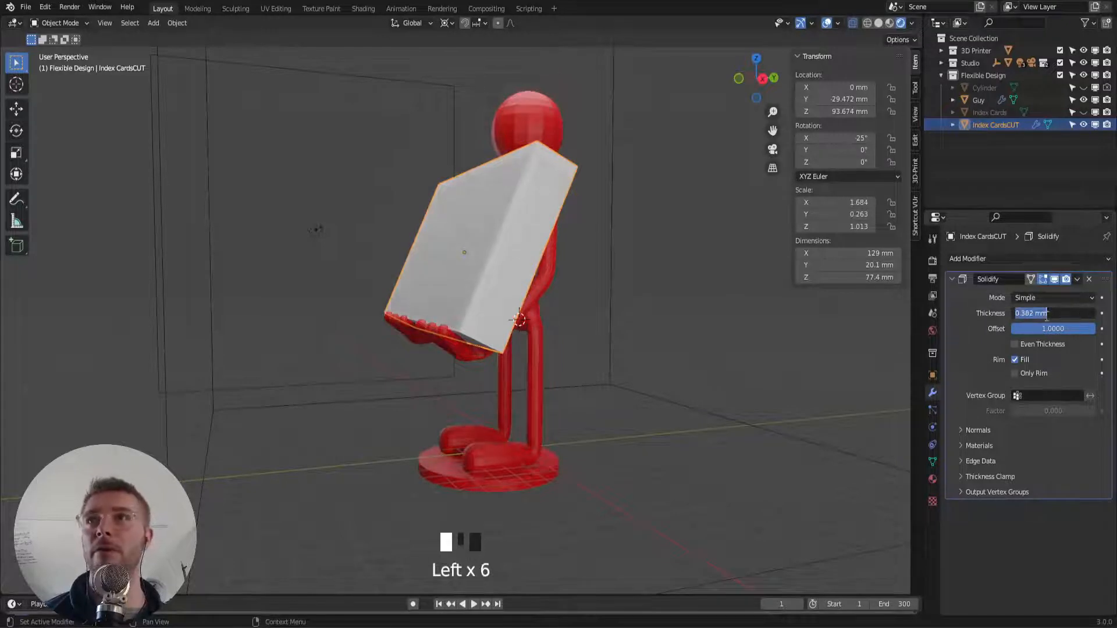
{"action": "type", "text": "1"}
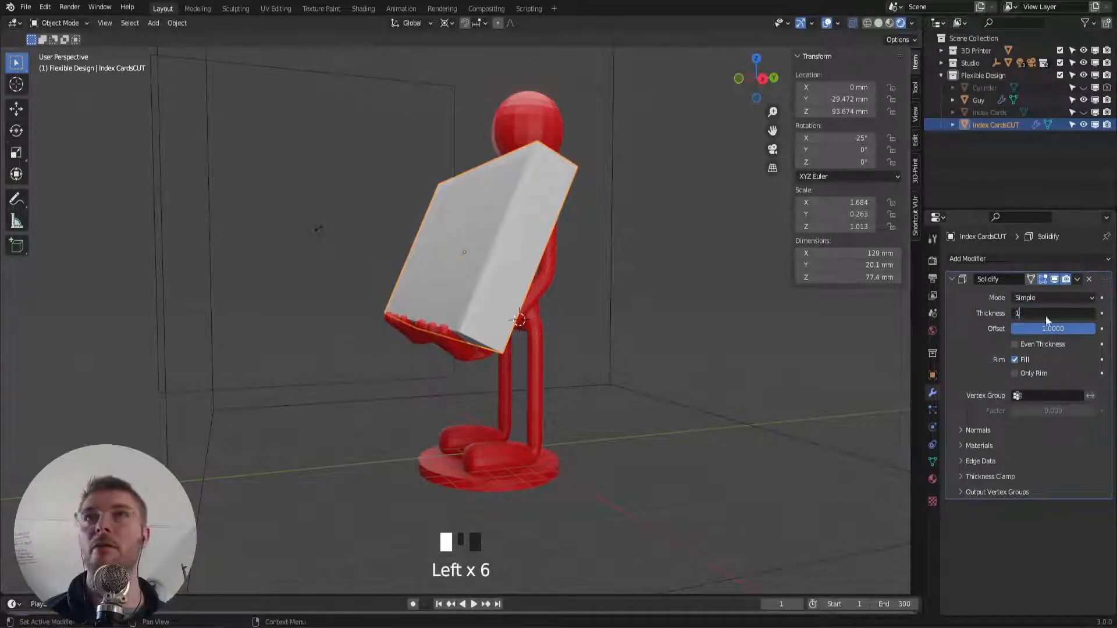
{"action": "key", "text": "Return"}
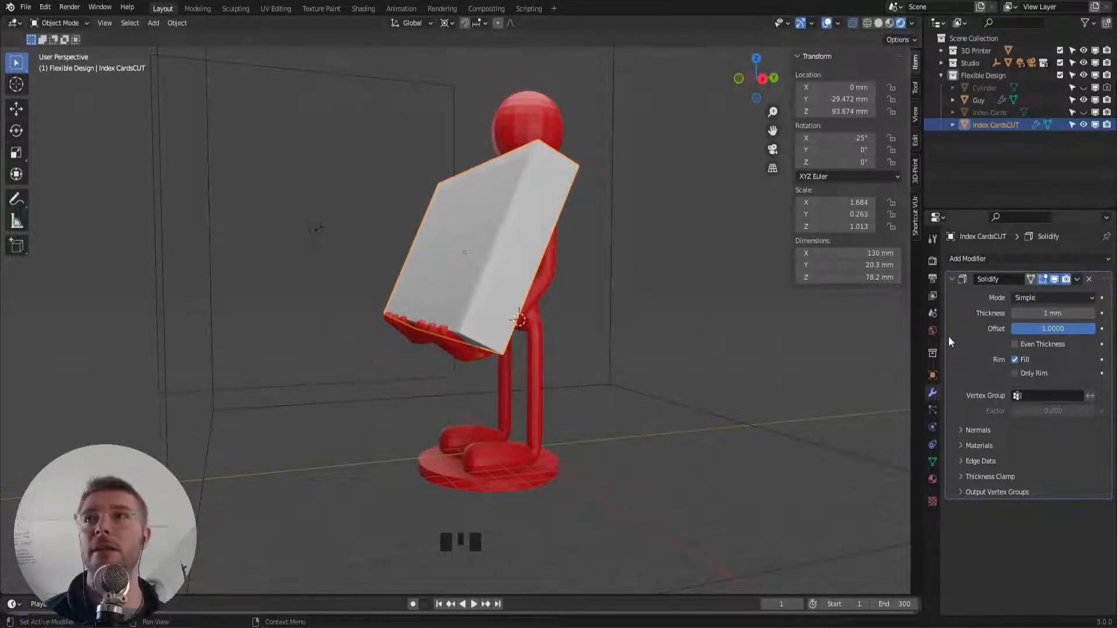
Enable Only Rim on the Index CardsCUT Solidify modifier, keeping Fill switched on
{"action": "left_click", "coordinate": [1015, 360]}
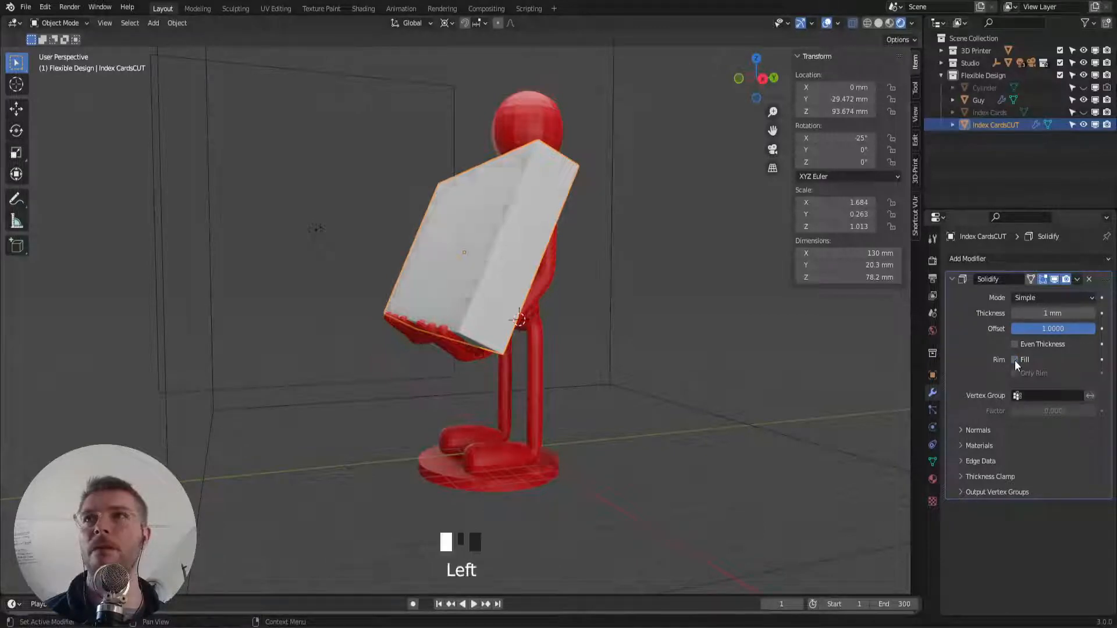
{"action": "left_click", "coordinate": [1014, 361]}
{"action": "left_click", "coordinate": [1015, 373]}
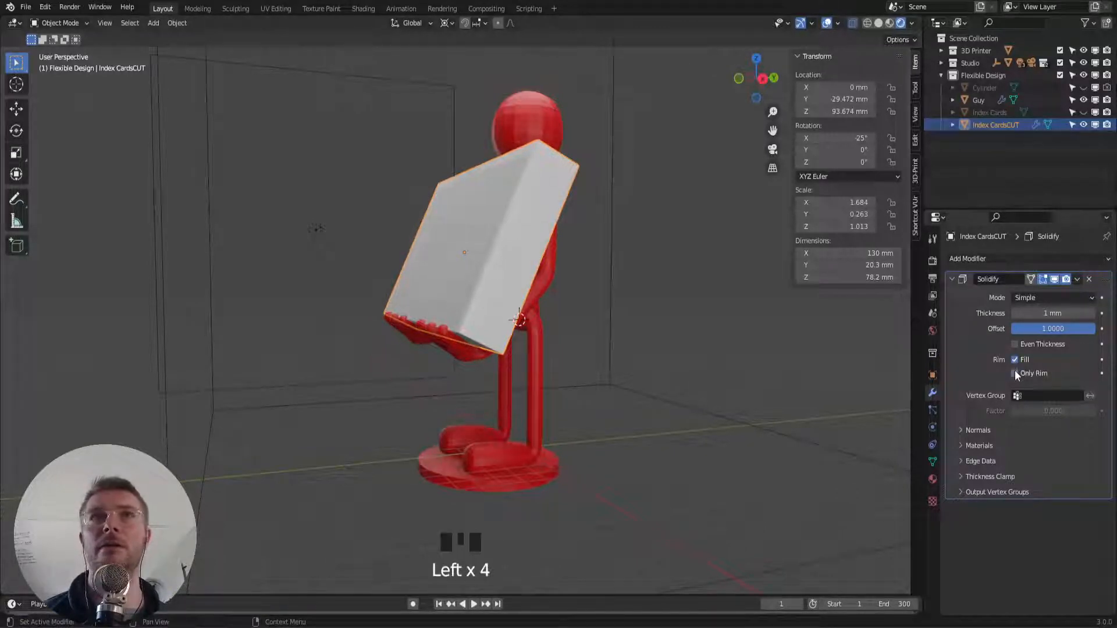
{"action": "left_click", "coordinate": [1015, 379]}
{"action": "left_click", "coordinate": [1016, 373]}
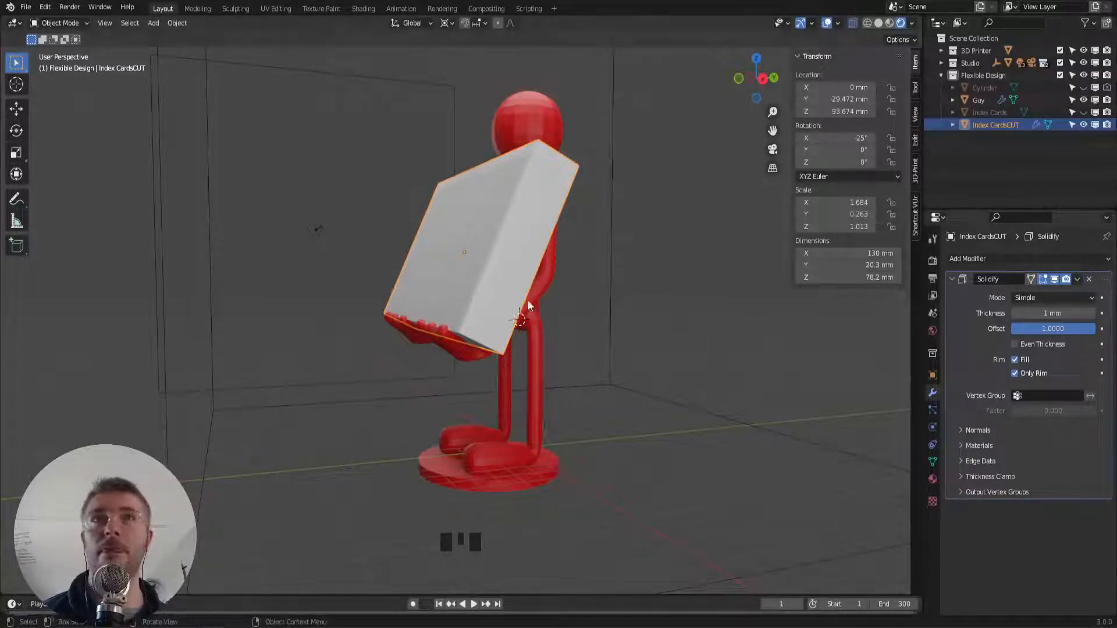
Save the file and apply the Solidify modifier on Index CardsCUT
{"action": "key", "text": "ctrl+s"}
{"action": "middle_click_drag", "start_coordinate": [534, 302], "coordinate": [905, 243]}
{"action": "left_click", "coordinate": [1077, 279]}
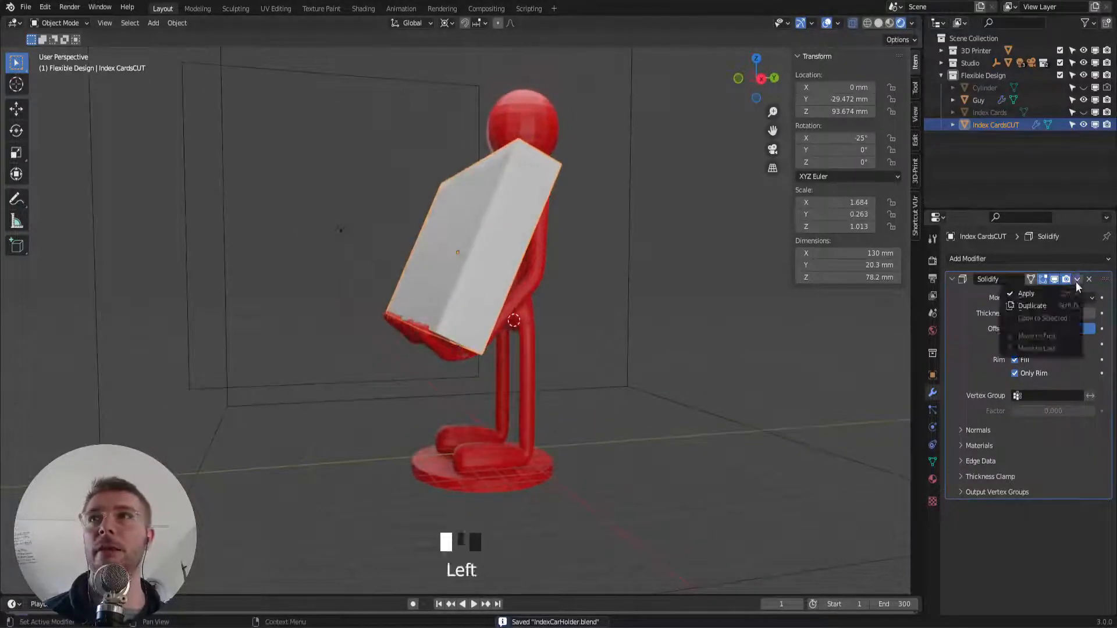
{"action": "left_click", "coordinate": [1027, 295]}
Check the Index CardsCUT mesh in Edit Mode with see-through and rendered shading, save the file and return to Object Mode
{"action": "key", "text": "Tab"}
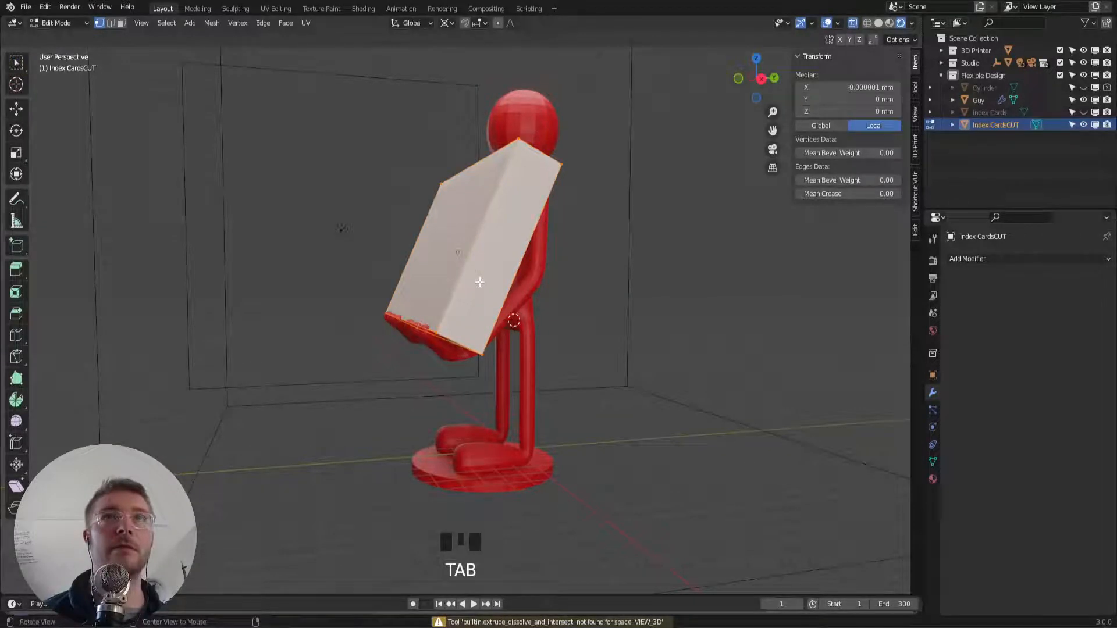
{"action": "key", "text": "z"}
{"action": "mouse_move", "coordinate": [443, 292]}
{"action": "middle_mouse_down"}
{"action": "mouse_move", "coordinate": [481, 302]}
{"action": "mouse_move", "coordinate": [470, 304]}
{"action": "middle_mouse_up"}
{"action": "key", "text": "z"}
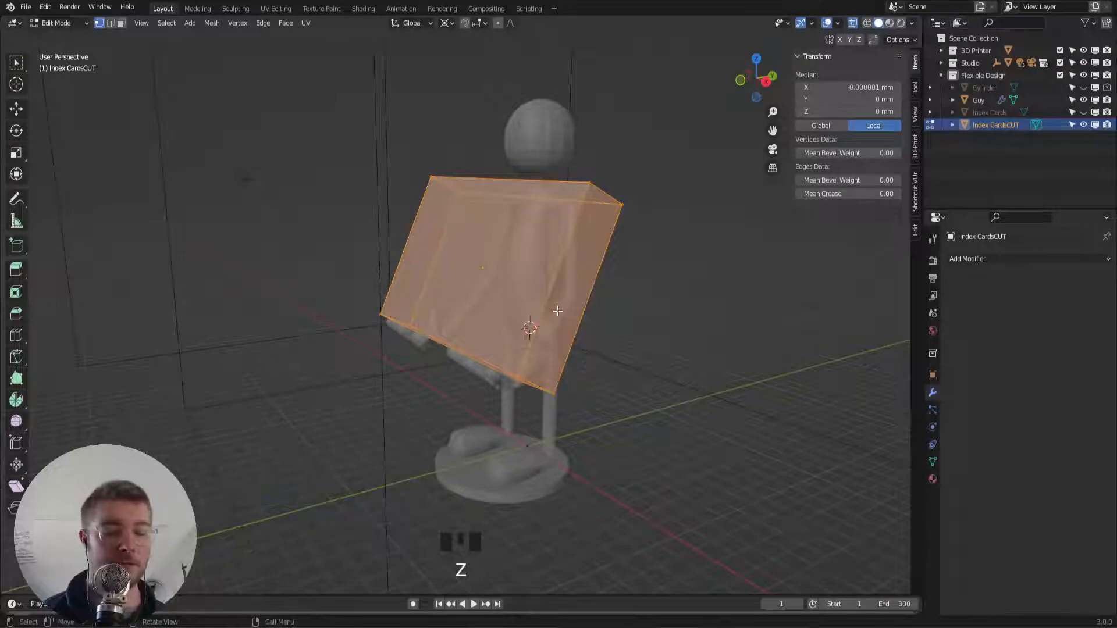
{"action": "key", "text": "shift+alt+z"}
{"action": "key", "text": "z"}
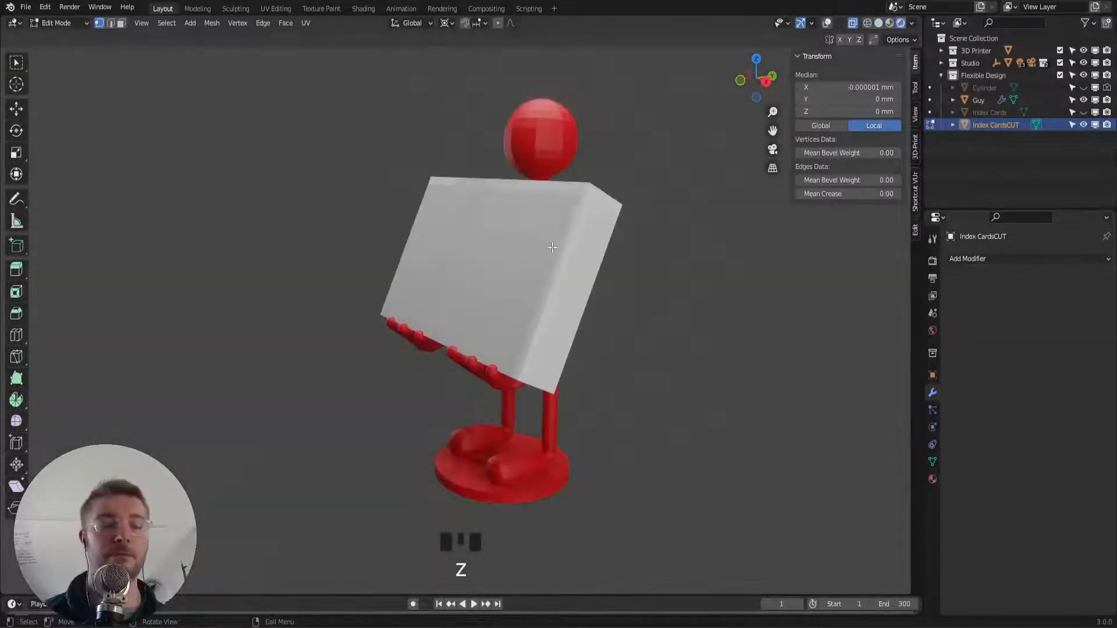
{"action": "key", "text": "ctrl+s"}
{"action": "key", "text": "shift+alt+z"}
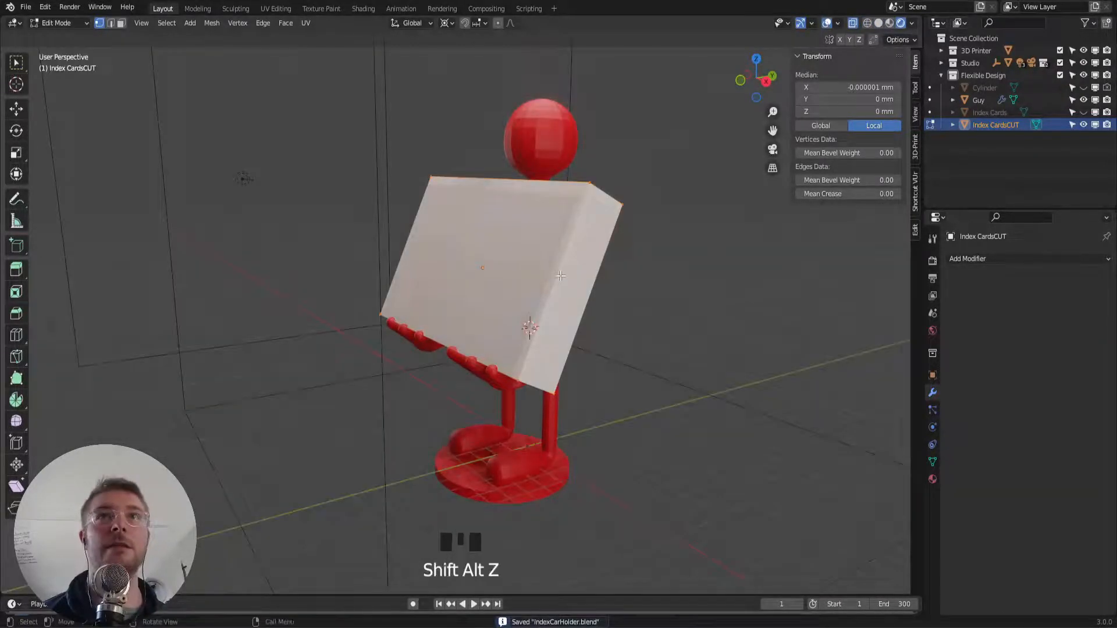
{"action": "key", "text": "Tab"}
Subtract Index CardsCUT from the Guy figure with a Bool Tool difference brush
{"action": "left_click", "coordinate": [561, 275]}
{"action": "middle_click_drag", "start_coordinate": [574, 281], "coordinate": [518, 271]}
{"action": "left_click", "coordinate": [518, 272], "text": "shift"}
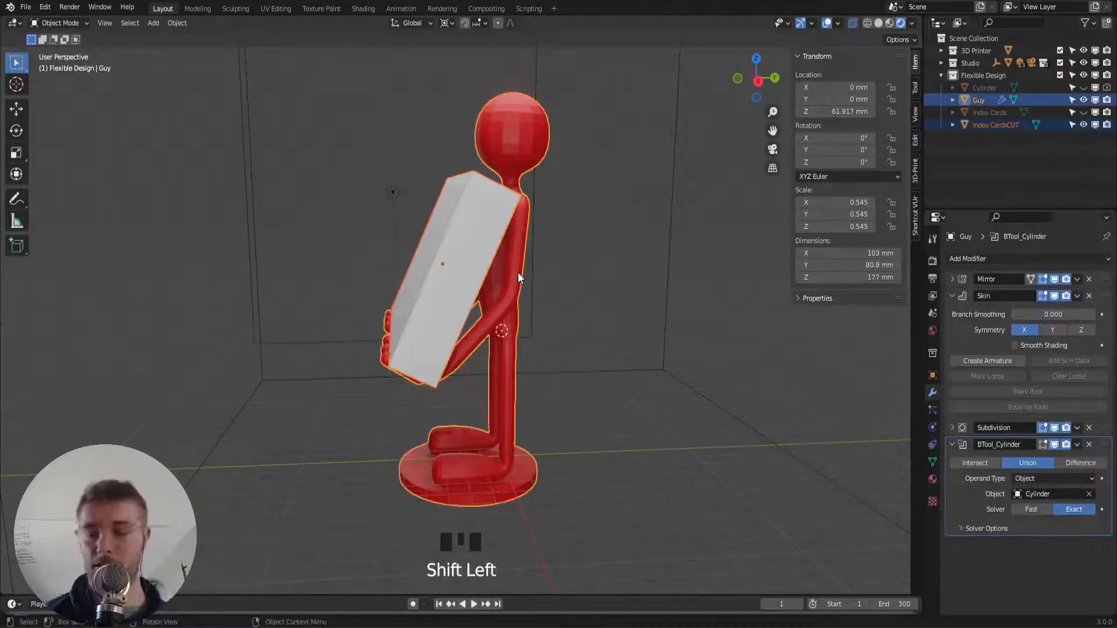
{"action": "key", "text": "ctrl+KP_Subtract"}
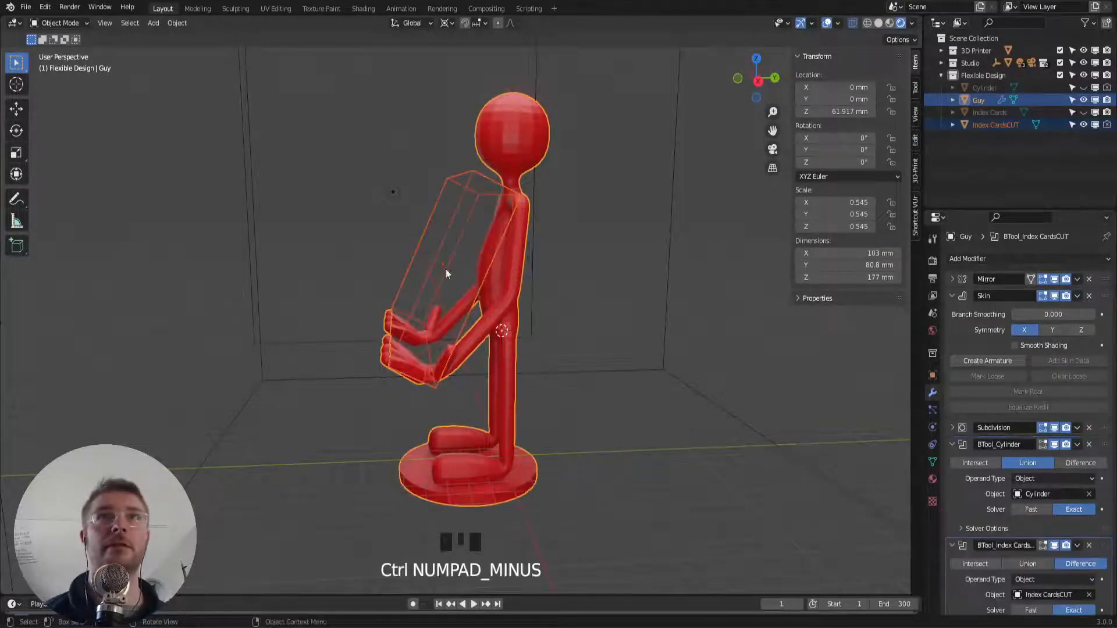
Examine the cut in the figure's hands up close and from several angles, and save the file
{"action": "scroll", "coordinate": [494, 330], "scroll_direction": "up", "scroll_amount": 2}
{"action": "middle_click_drag", "start_coordinate": [494, 330], "coordinate": [550, 366]}
{"action": "middle_click_drag", "start_coordinate": [541, 415], "coordinate": [454, 340], "text": "shift"}
{"action": "scroll", "coordinate": [489, 334], "scroll_direction": "up", "scroll_amount": 2}
{"action": "scroll", "coordinate": [539, 342], "scroll_direction": "up", "scroll_amount": 2}
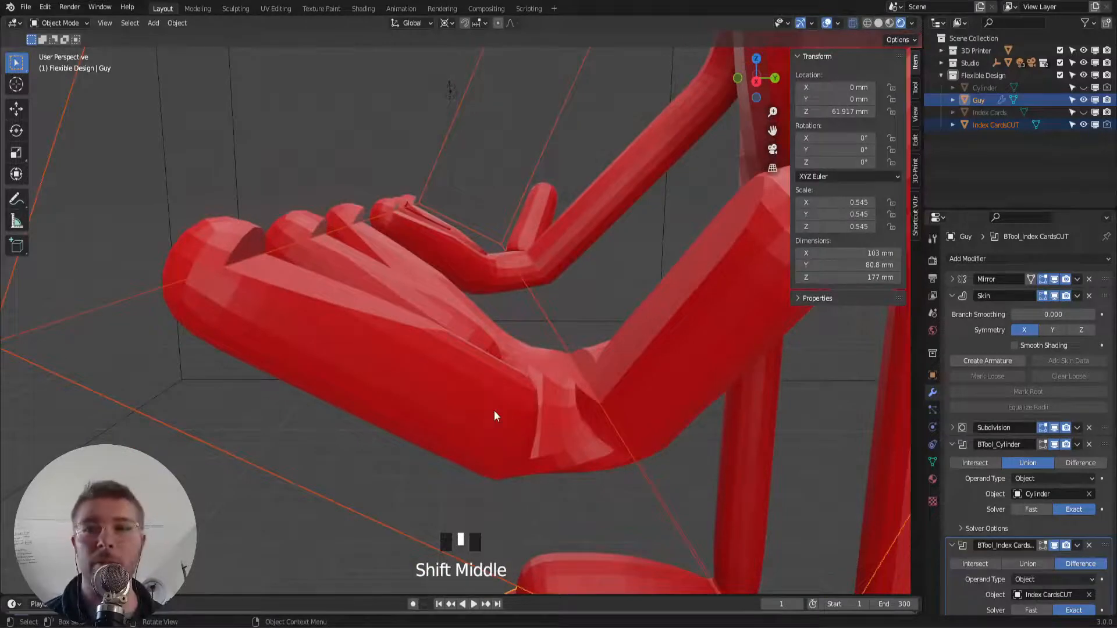
{"action": "scroll", "coordinate": [503, 295], "scroll_direction": "down", "scroll_amount": 3}
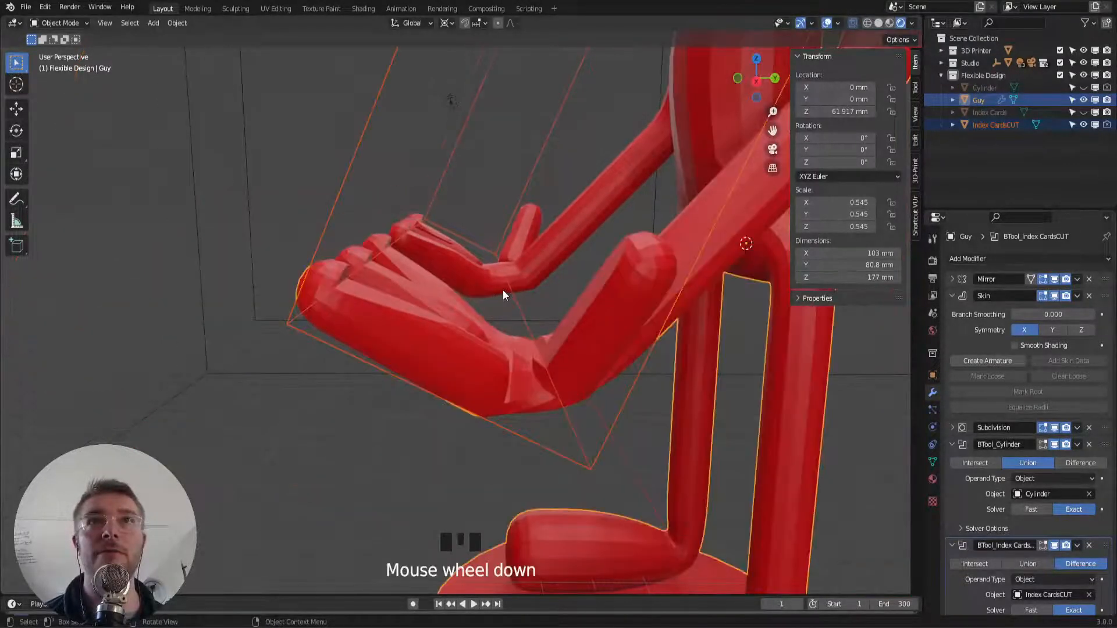
{"action": "scroll", "coordinate": [503, 290], "scroll_direction": "down", "scroll_amount": 6}
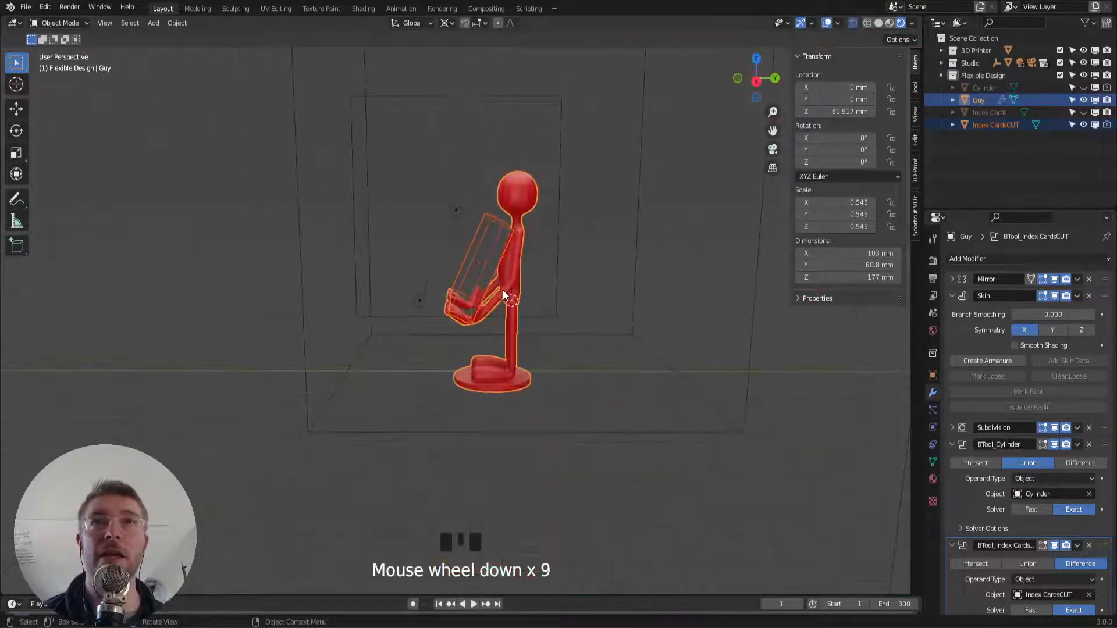
{"action": "middle_click_drag", "start_coordinate": [502, 290], "coordinate": [574, 314]}
{"action": "key", "text": "ctrl+s"}
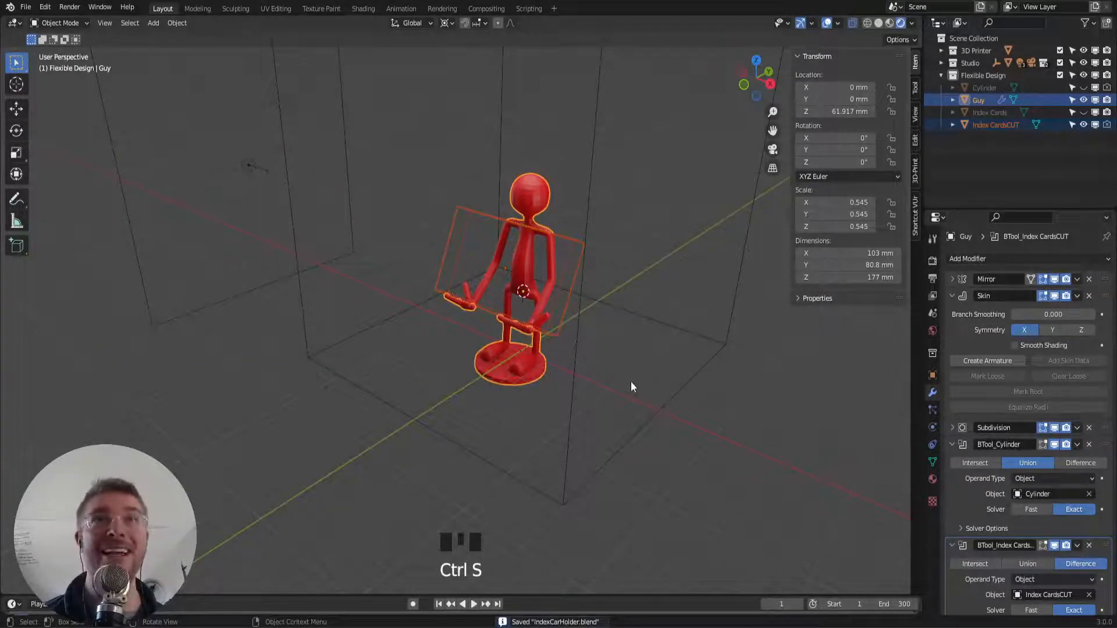
{"action": "left_click", "coordinate": [559, 372]}
{"action": "left_click", "coordinate": [537, 370]}
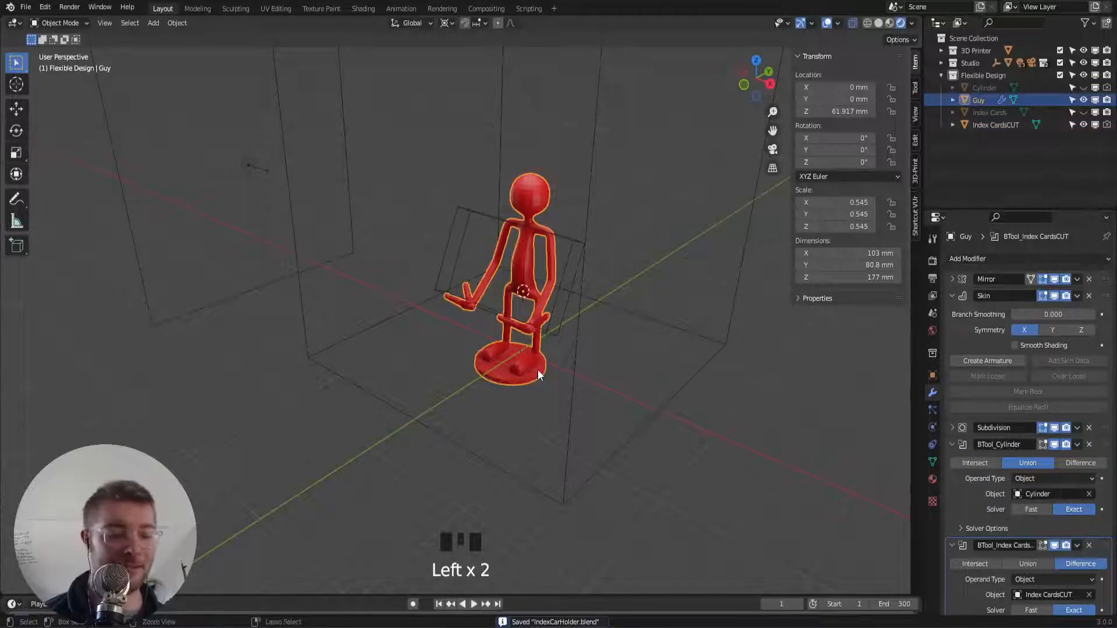
{"action": "key", "text": "ctrl+a"}
{"action": "key", "text": "Escape"}
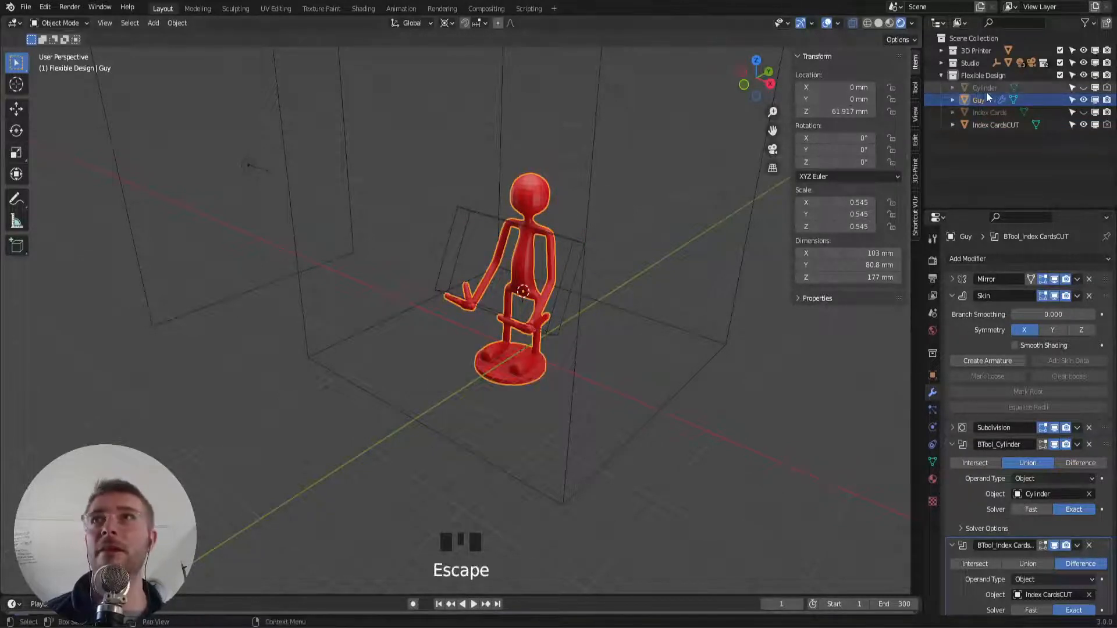
Expand the Studio collection and unhide the Background object
{"action": "left_click", "coordinate": [986, 61]}
{"action": "left_click", "coordinate": [941, 62]}
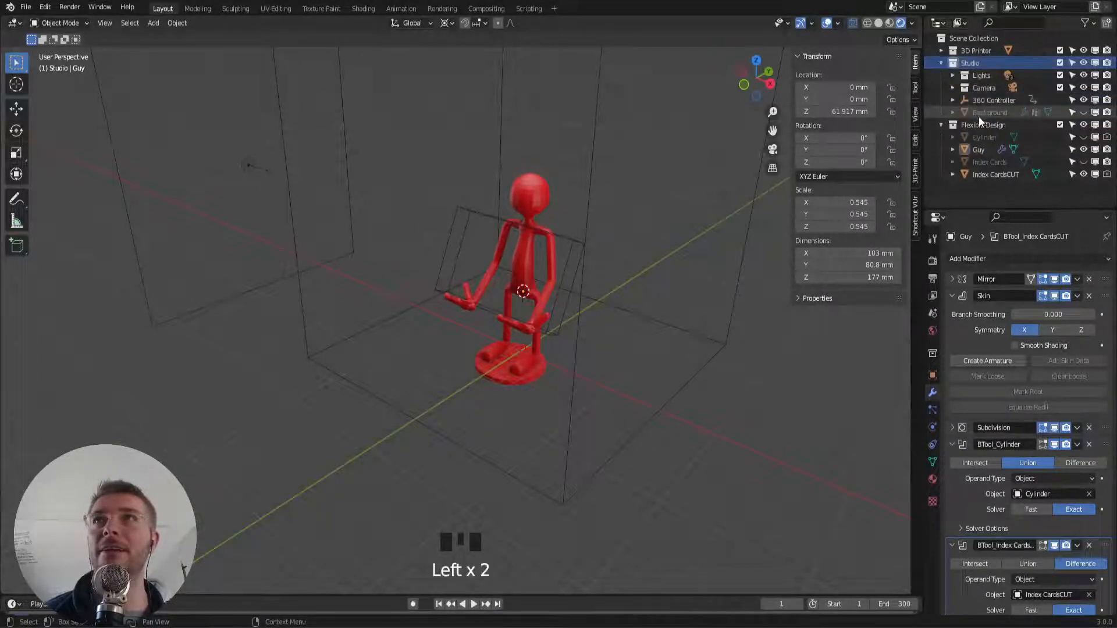
{"action": "left_click", "coordinate": [1083, 113]}
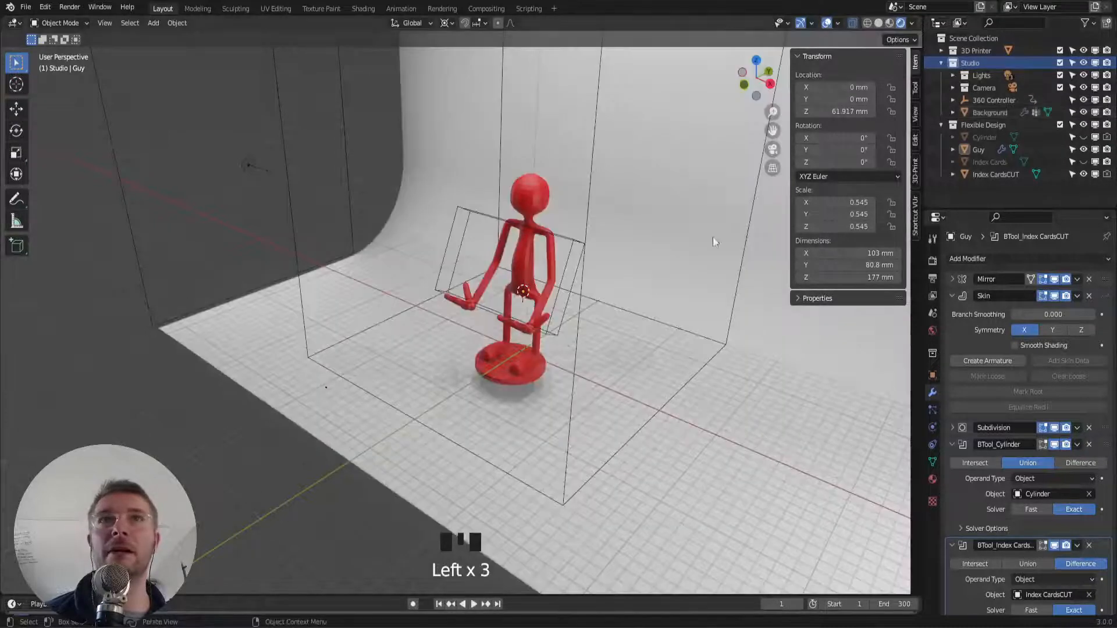
Hide the viewport overlays and raise the Background along Z to about -9.43 mm so it meets the figure's base
{"action": "middle_click_drag", "start_coordinate": [713, 236], "coordinate": [759, 305]}
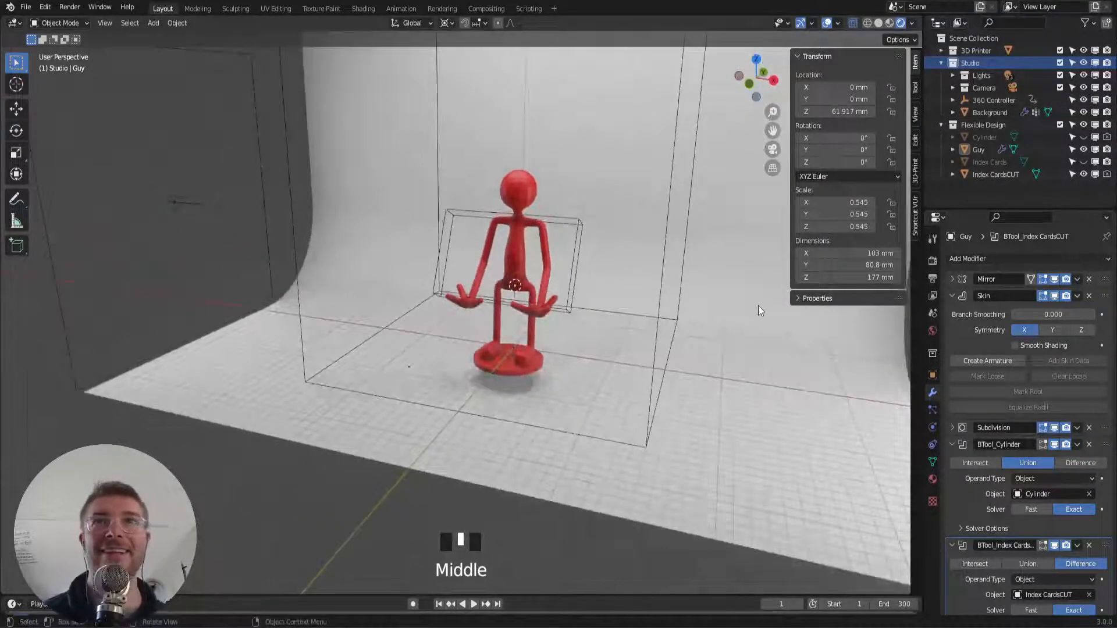
{"action": "key", "text": "shift+alt+z"}
{"action": "left_click", "coordinate": [724, 360]}
{"action": "key", "text": "g"}
{"action": "key", "text": "z"}
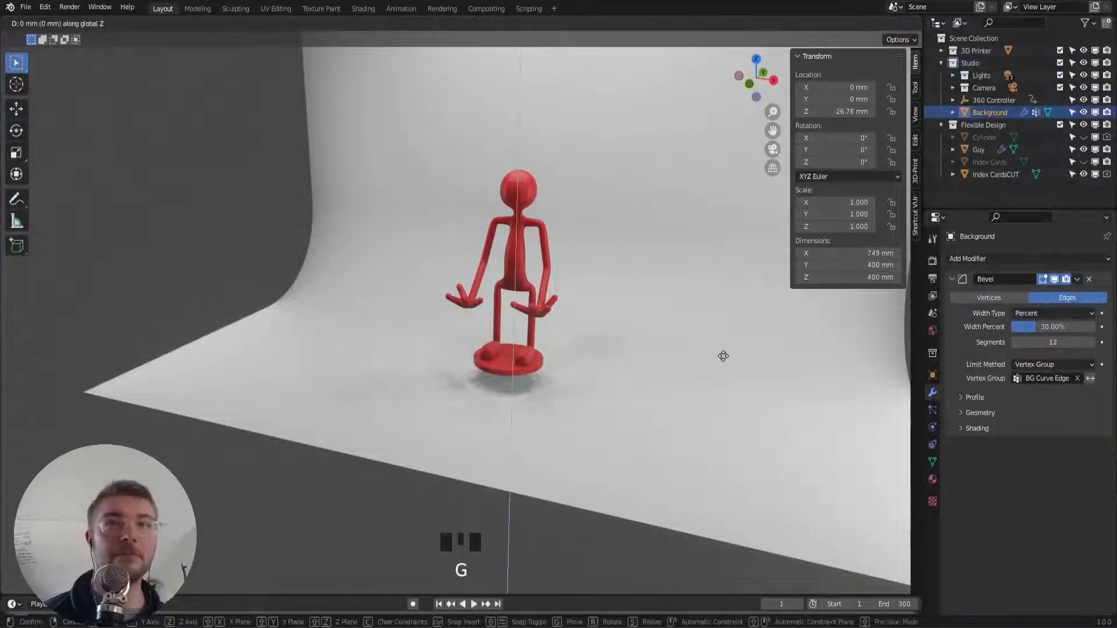
{"action": "left_click", "coordinate": [721, 343]}
{"action": "middle_click_drag", "start_coordinate": [721, 343], "coordinate": [657, 409], "text": "shift"}
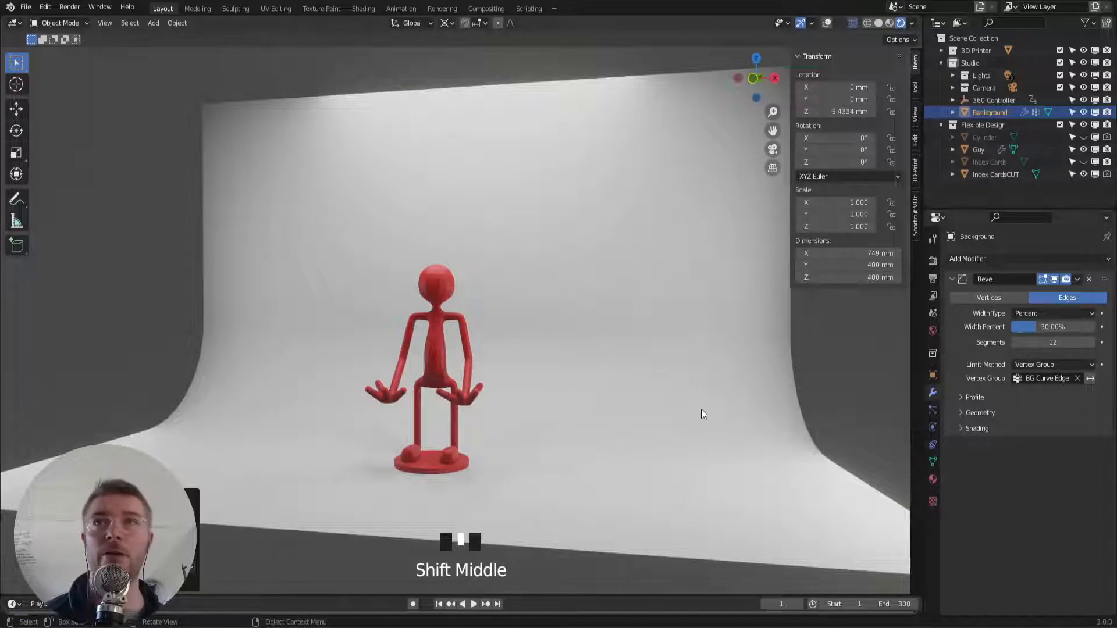
Set the World background strength to 0
{"action": "left_click", "coordinate": [933, 330]}
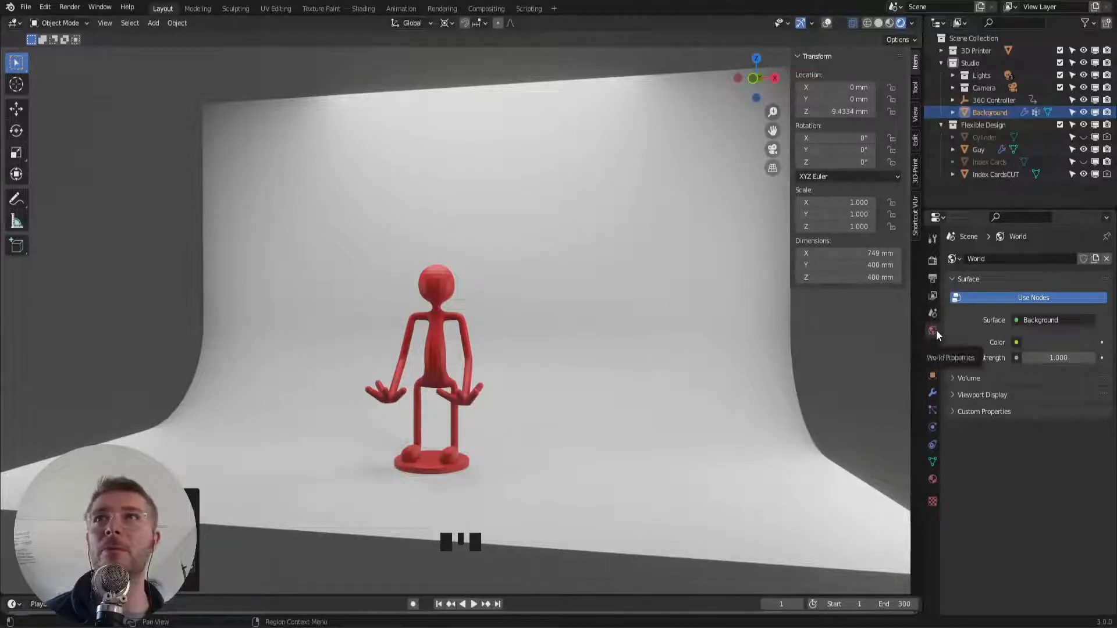
{"action": "left_click_drag", "start_coordinate": [1045, 357], "coordinate": [1012, 357]}
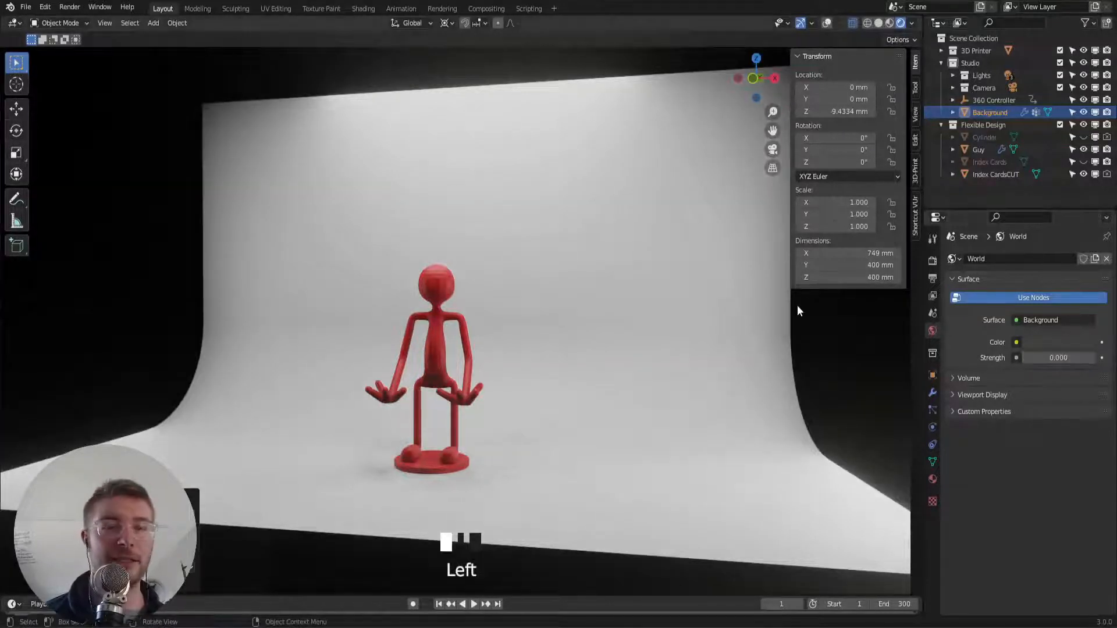
{"action": "scroll", "coordinate": [615, 360], "scroll_direction": "up", "scroll_amount": 2}
{"action": "middle_click_drag", "start_coordinate": [616, 360], "coordinate": [995, 117]}
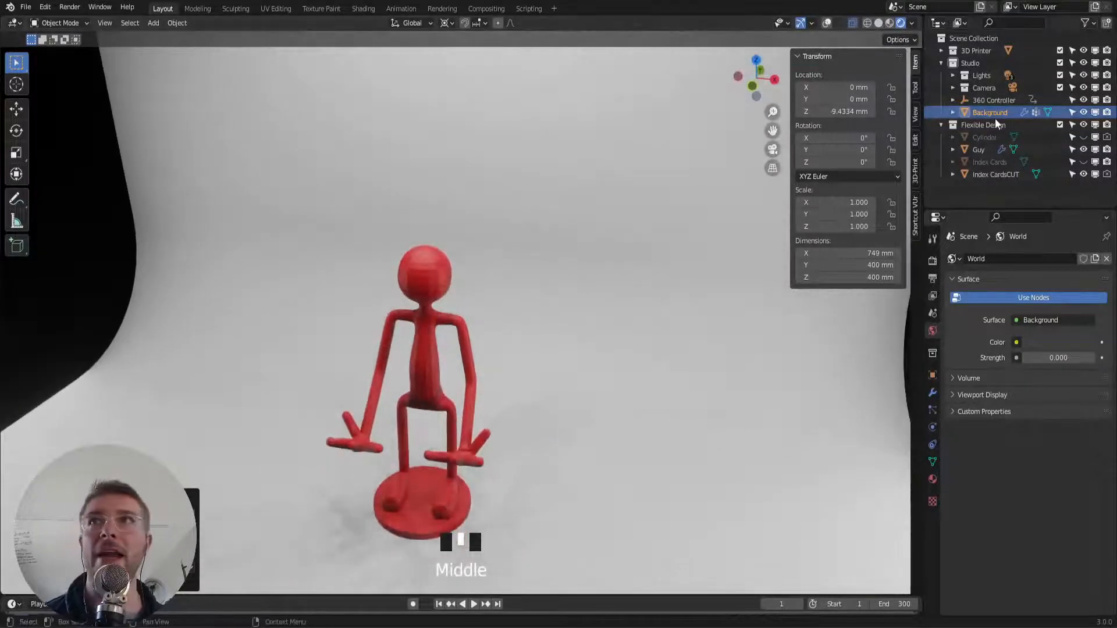
Switch Light, Light.001 and Light.002 off and back on one by one to compare the lighting, and save the file
{"action": "left_click", "coordinate": [953, 75]}
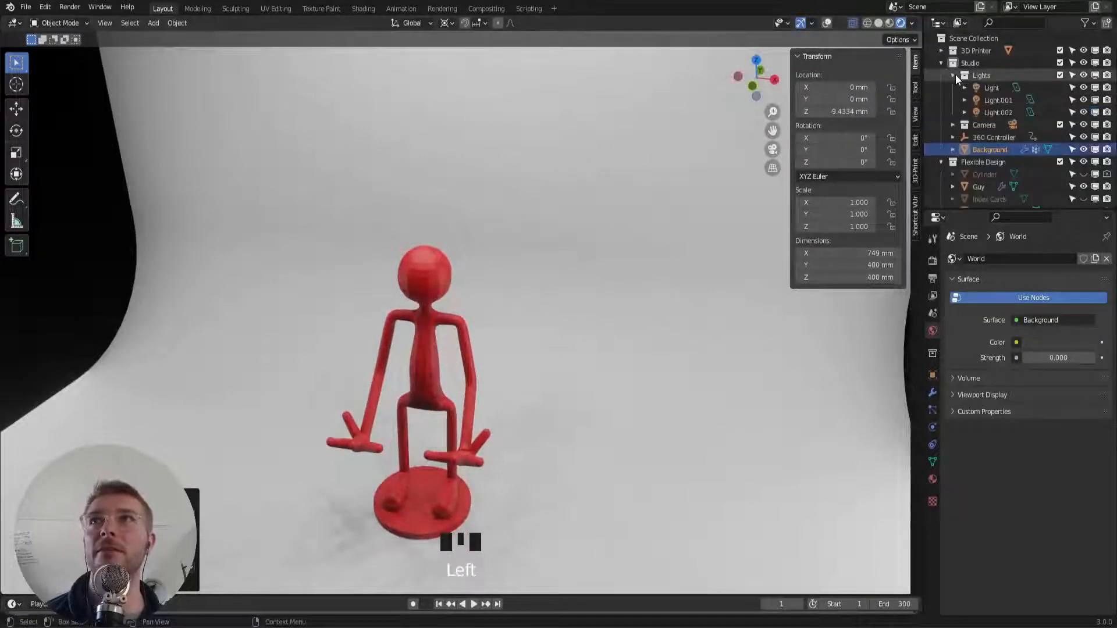
{"action": "left_click", "coordinate": [1082, 87]}
{"action": "left_click", "coordinate": [1082, 87]}
{"action": "left_click", "coordinate": [1082, 99]}
{"action": "left_click", "coordinate": [1082, 100]}
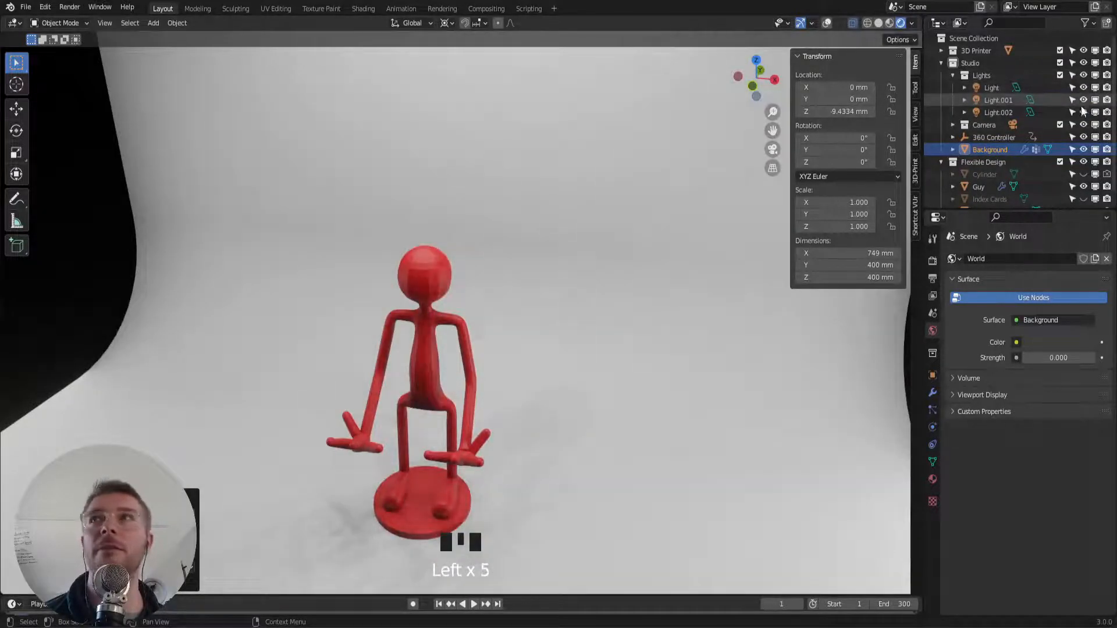
{"action": "left_click", "coordinate": [1082, 112]}
{"action": "left_click", "coordinate": [1082, 112]}
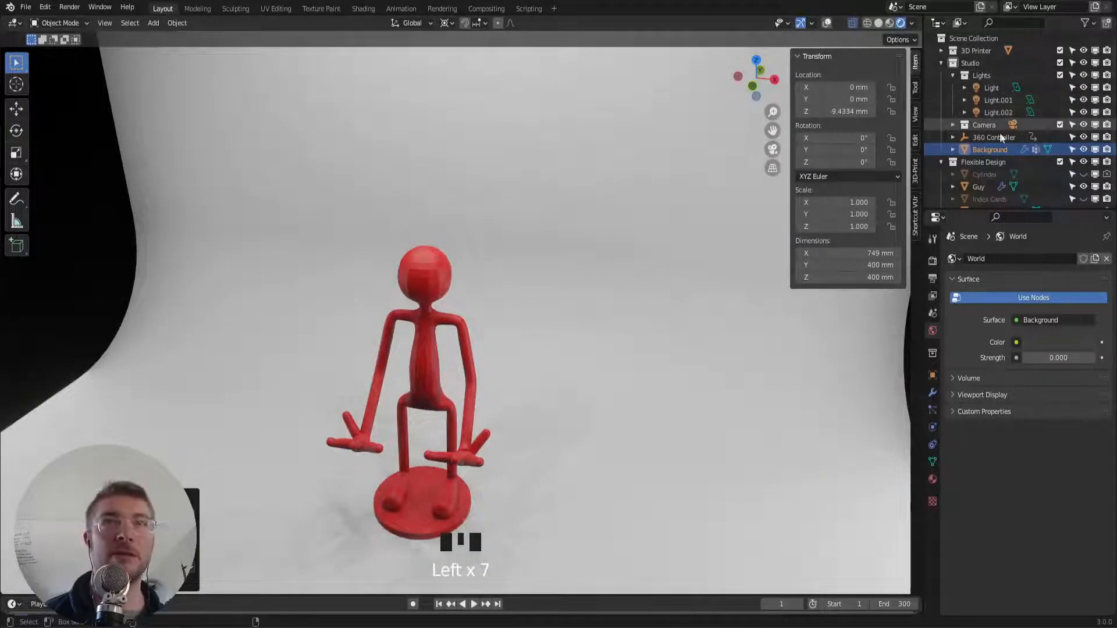
{"action": "key", "text": "ctrl+s"}
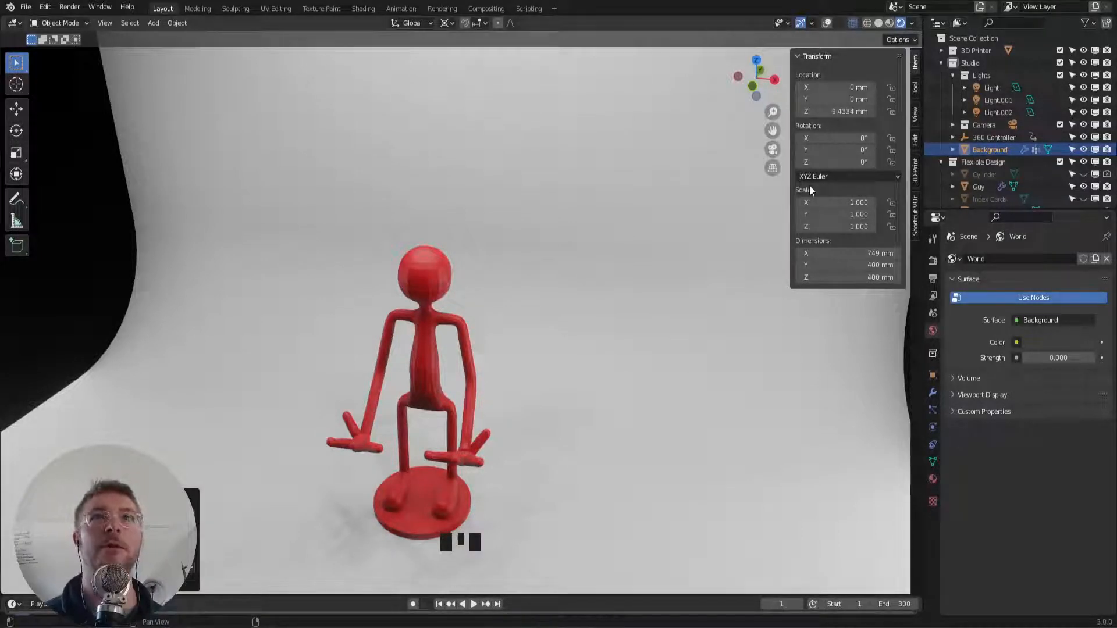
Select the Guy figure, save the file and inspect the model from the side and the front
{"action": "left_click", "coordinate": [400, 398]}
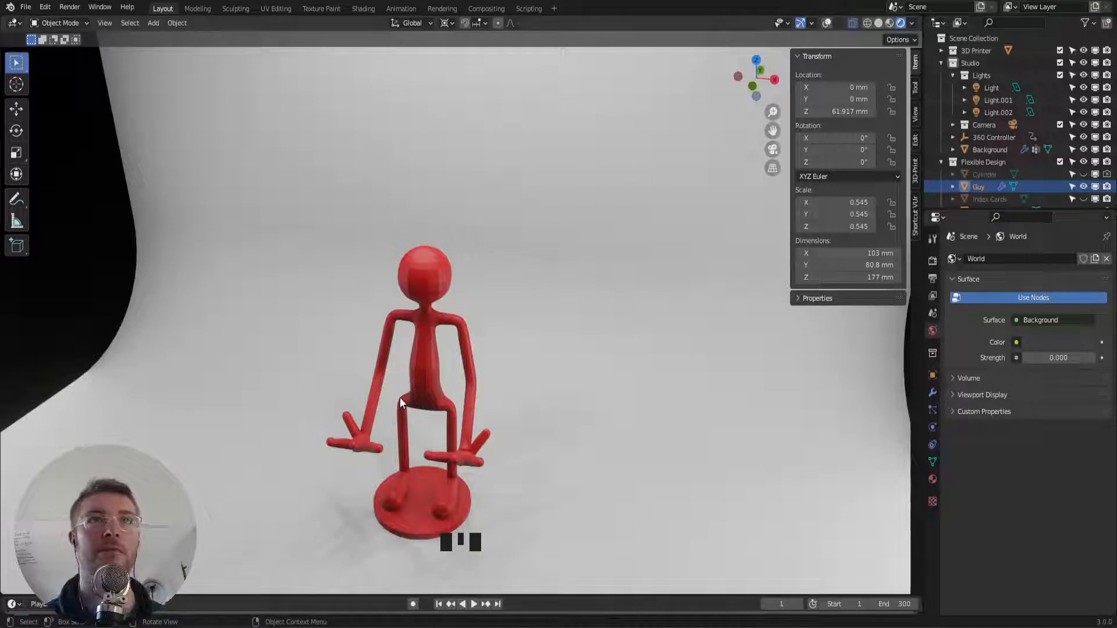
{"action": "middle_click_drag", "start_coordinate": [399, 397], "coordinate": [399, 397]}
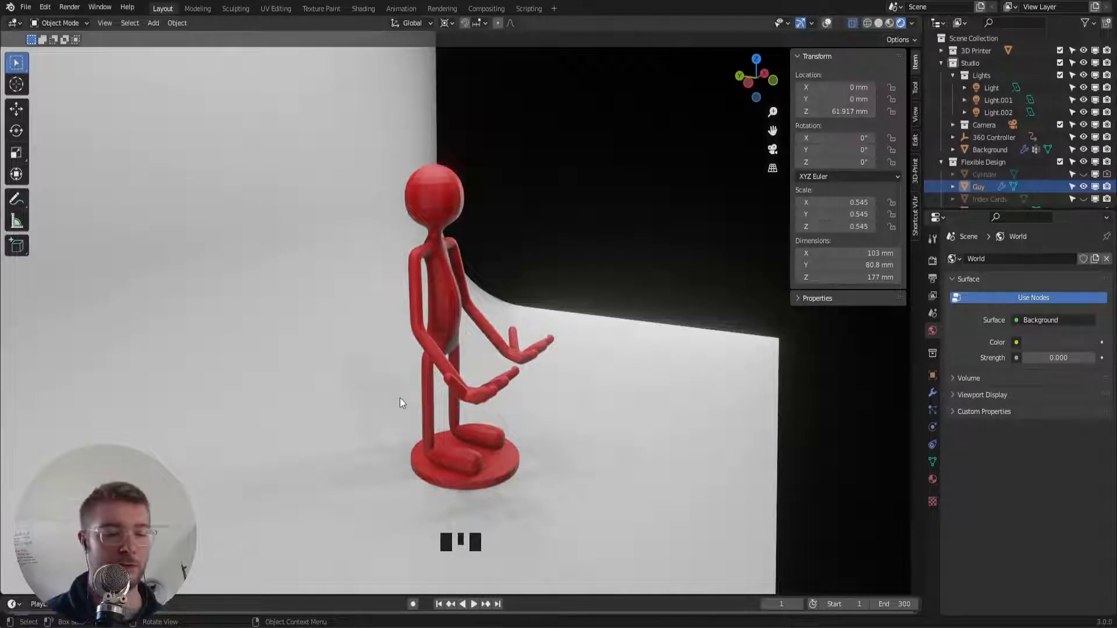
{"action": "key", "text": "ctrl+s"}
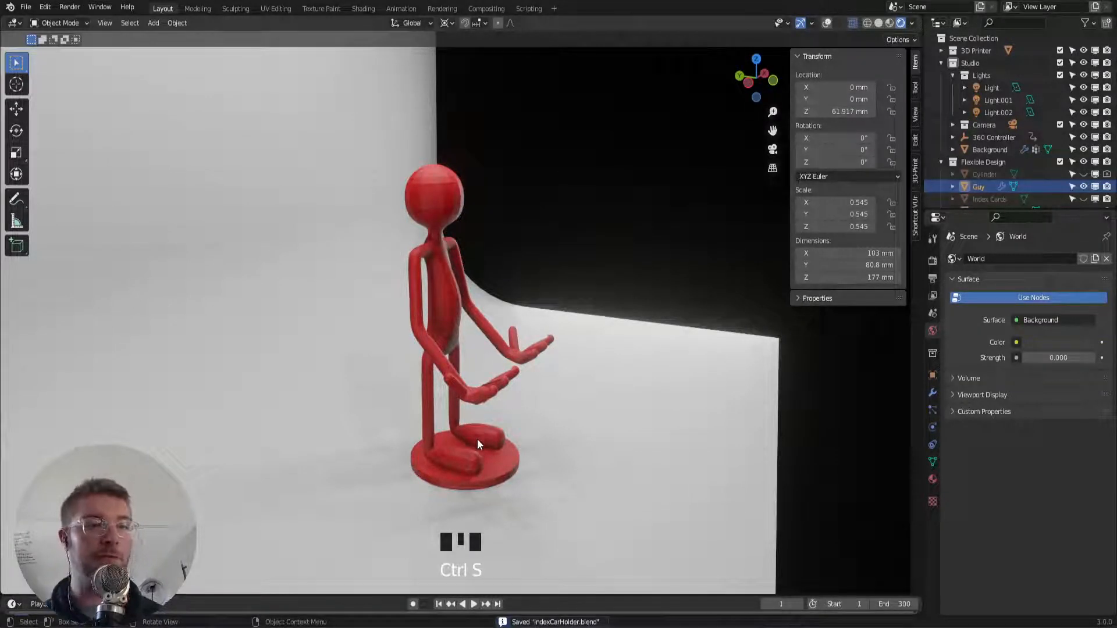
{"action": "middle_click_drag", "start_coordinate": [515, 343], "coordinate": [433, 334]}
{"action": "scroll", "coordinate": [425, 331], "scroll_direction": "up", "scroll_amount": 4}
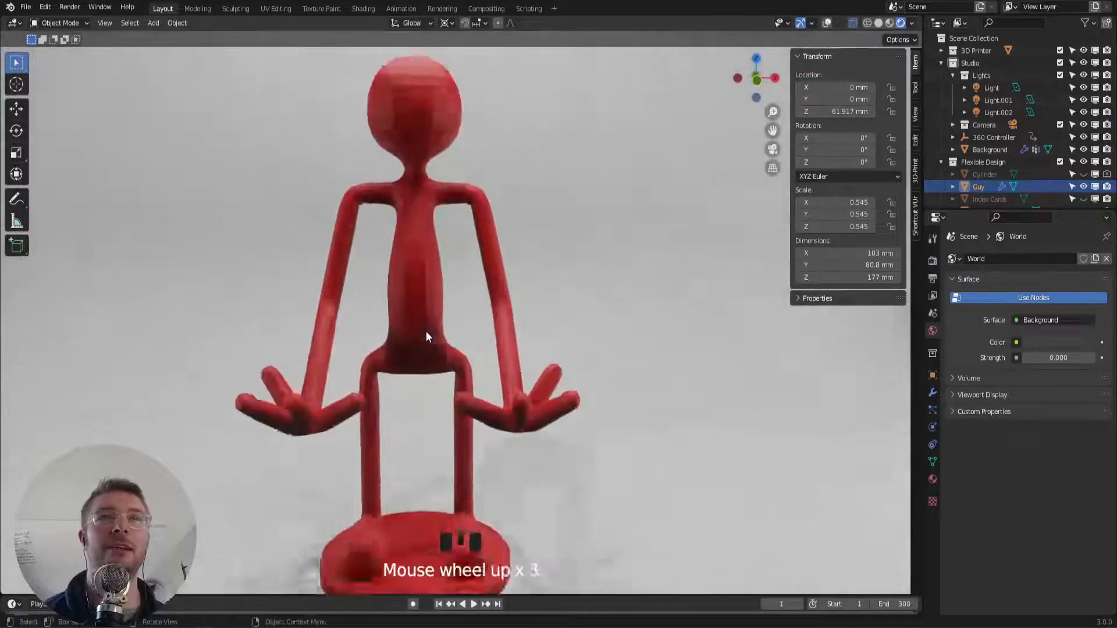
Turn the viewport overlays back on and open the Guy figure's mesh in Edit Mode
{"action": "left_click", "coordinate": [413, 376]}
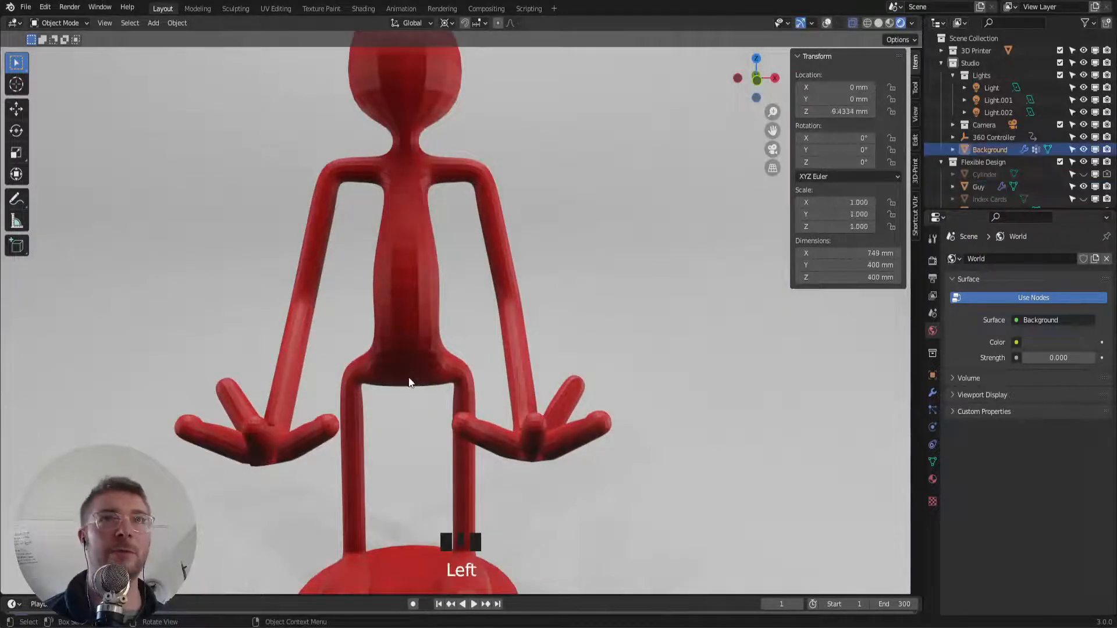
{"action": "key", "text": "Tab"}
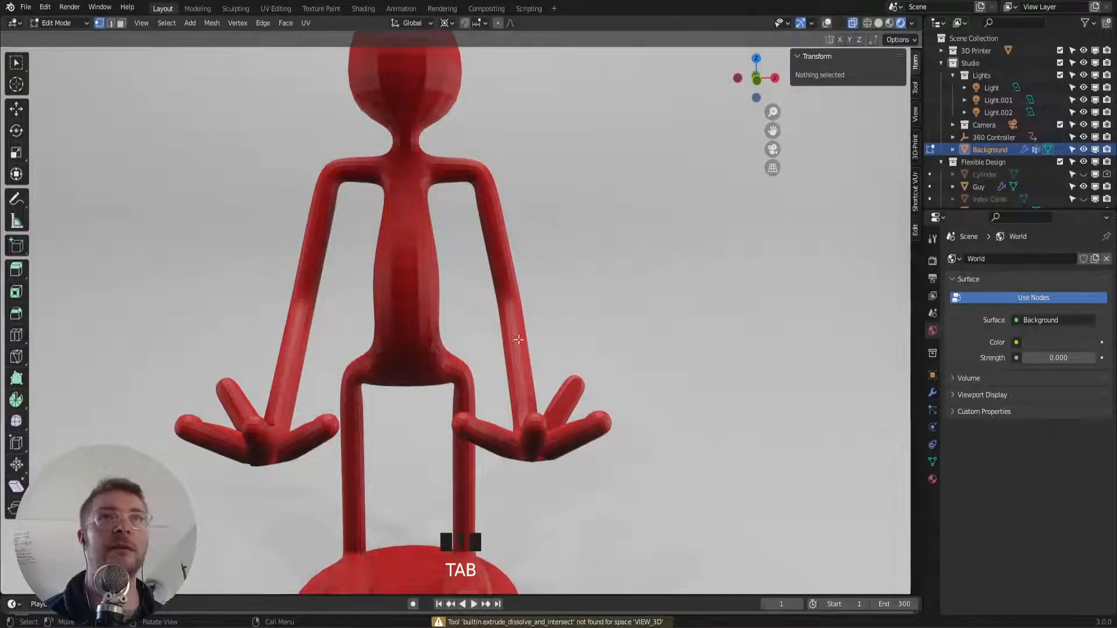
{"action": "key", "text": "shift+alt+z"}
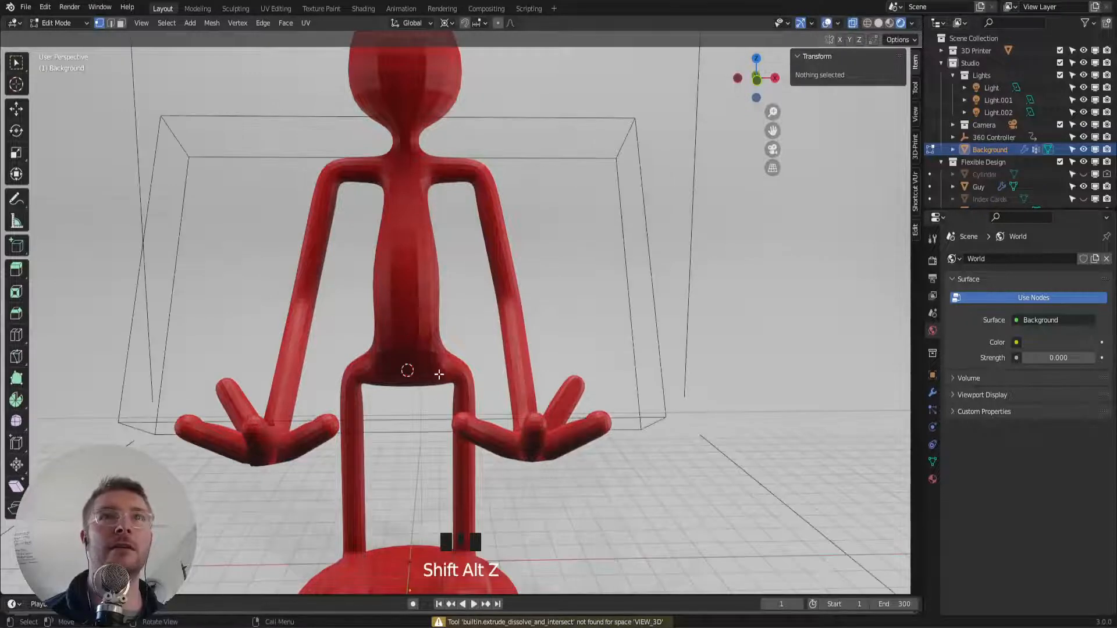
{"action": "key", "text": "Tab"}
{"action": "left_click", "coordinate": [425, 352]}
{"action": "key", "text": "Tab"}
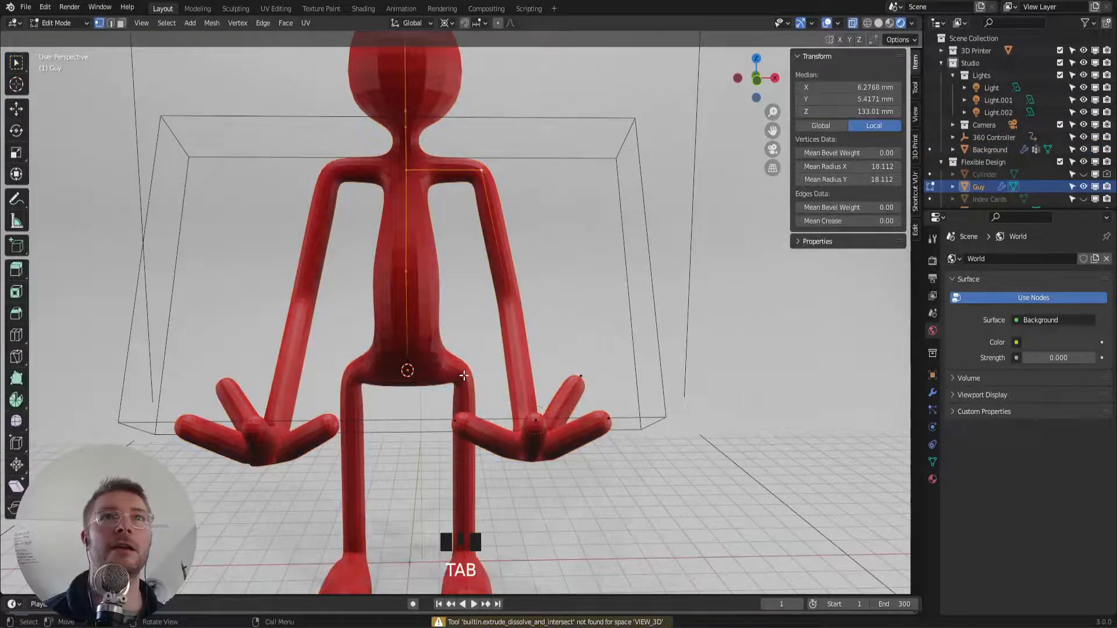
Raise the figure's pelvis vertex along Z and slide the hip vertex down the leg to a local Z of about -26.96 mm
{"action": "left_click", "coordinate": [409, 370]}
{"action": "left_click", "coordinate": [411, 370]}
{"action": "key", "text": "g"}
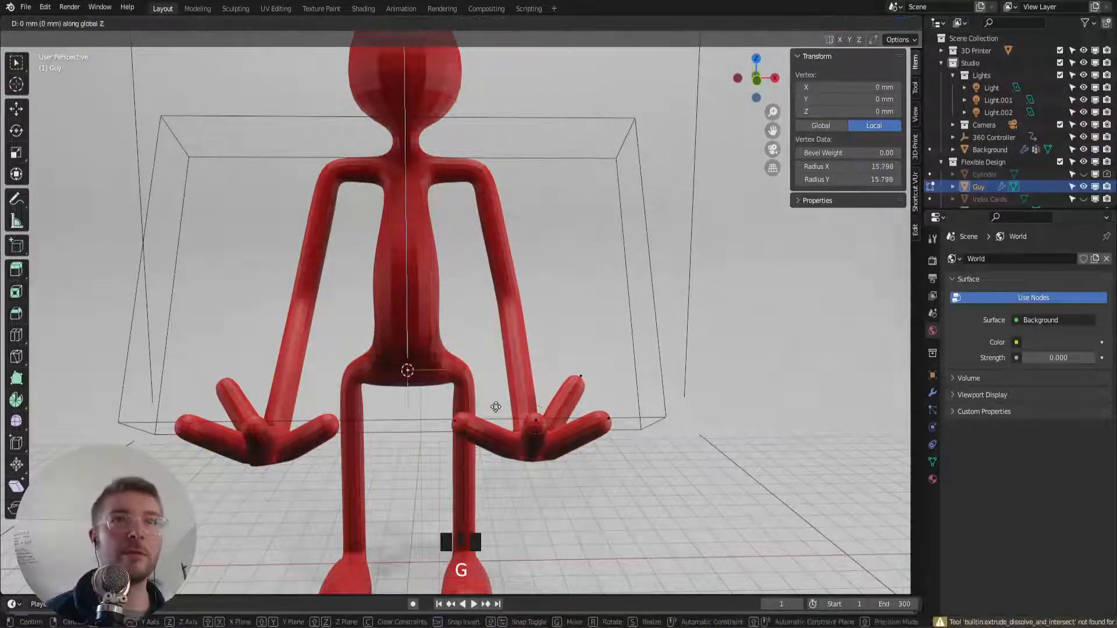
{"action": "left_click", "coordinate": [467, 373]}
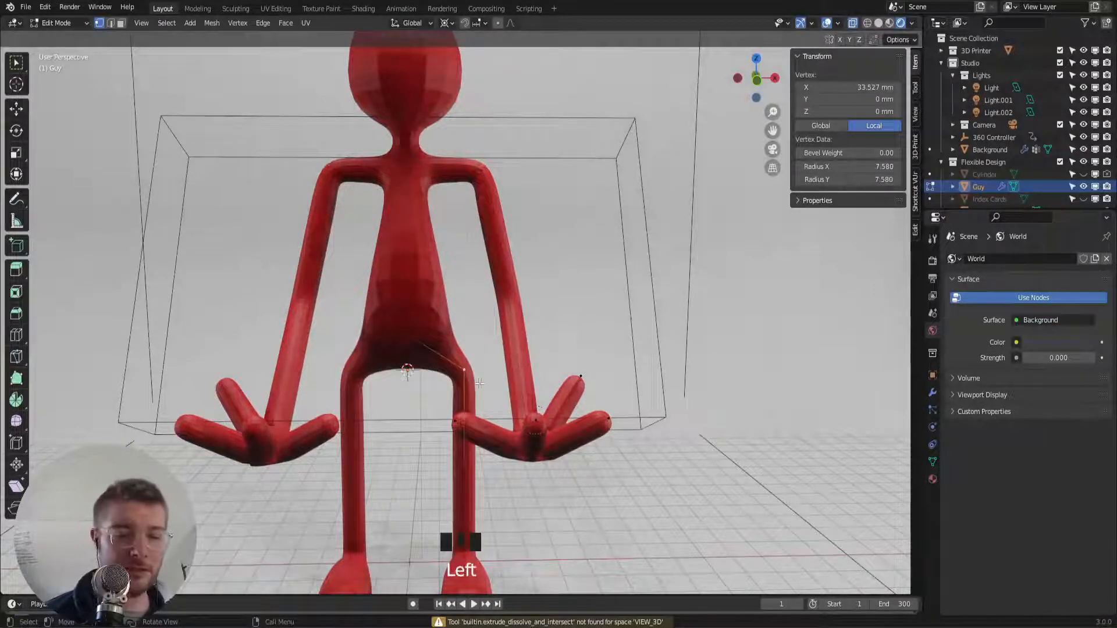
{"action": "key", "text": "g"}
{"action": "key", "text": "g"}
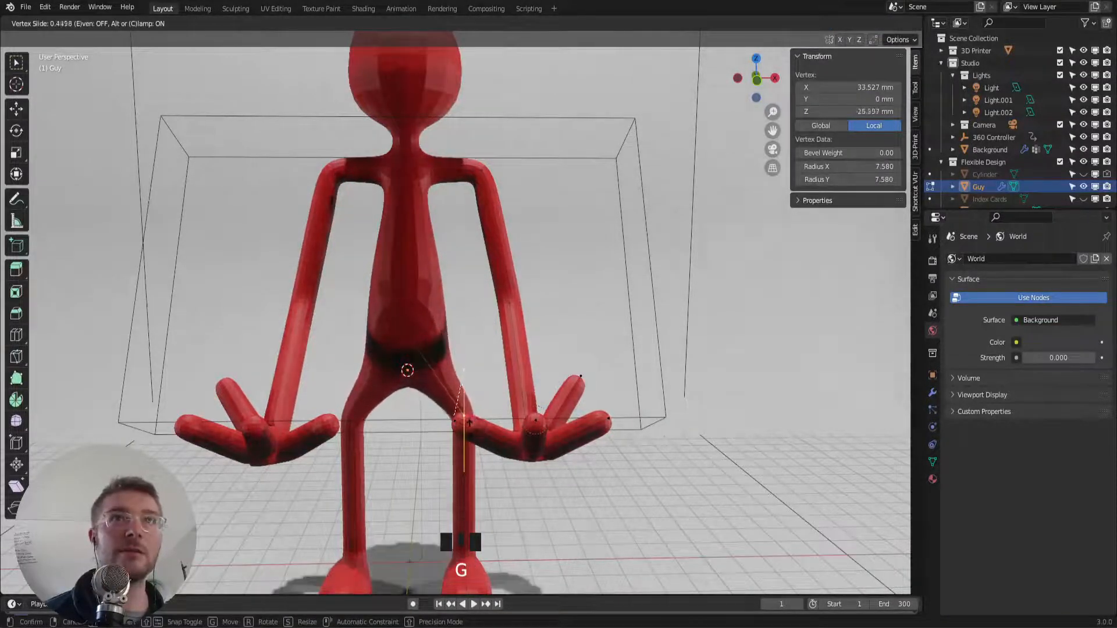
{"action": "right_click", "coordinate": [470, 417]}
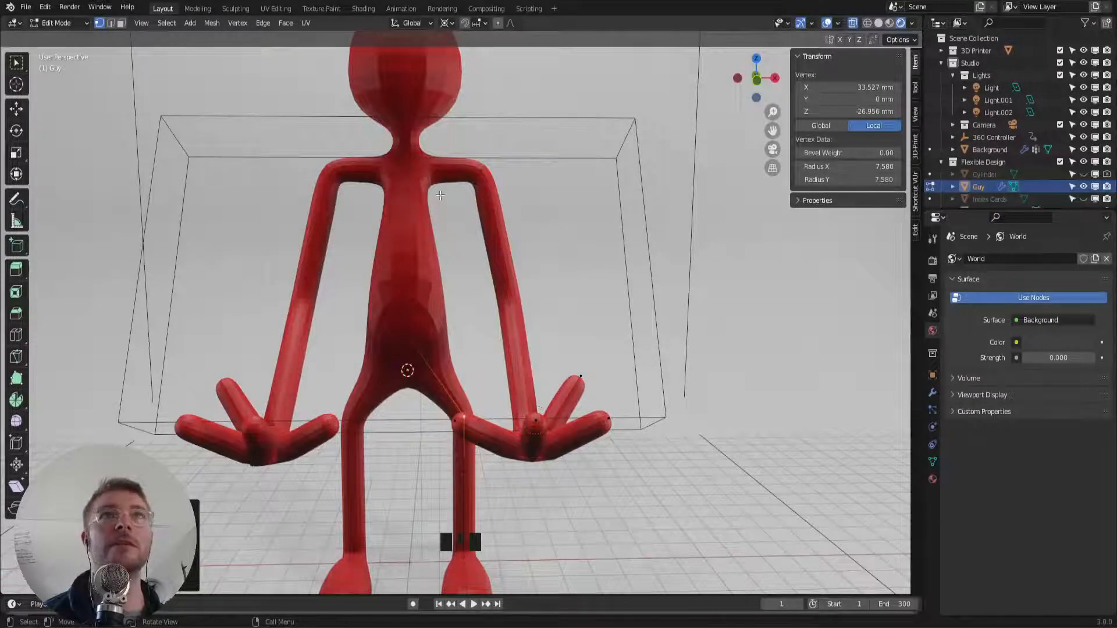
{"action": "left_click", "coordinate": [483, 173]}
{"action": "key", "text": "g"}
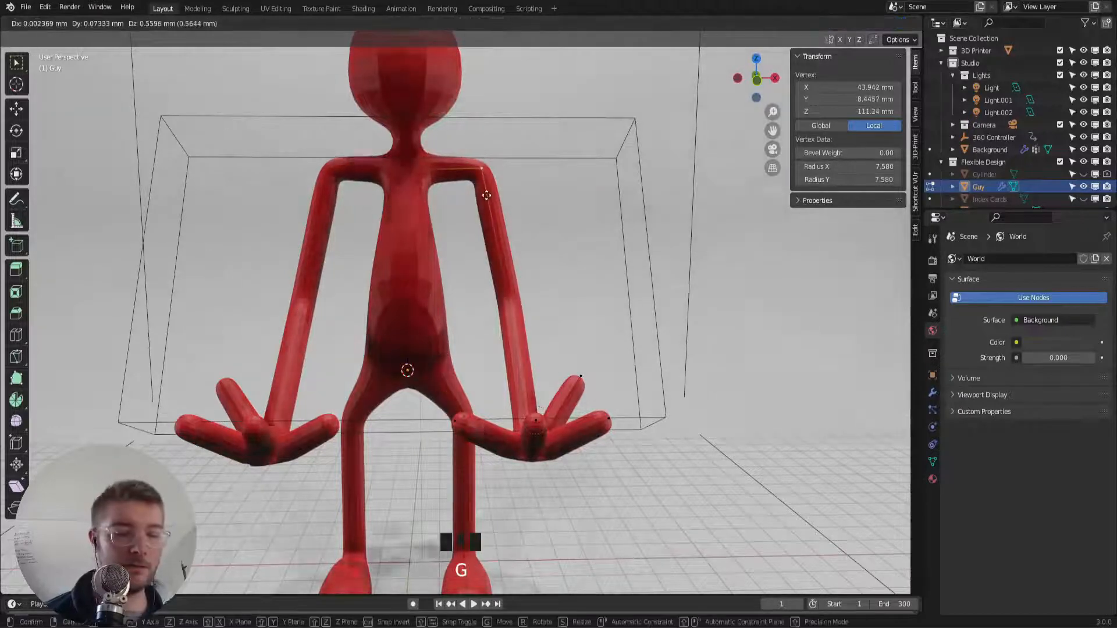
{"action": "left_click", "coordinate": [487, 196]}
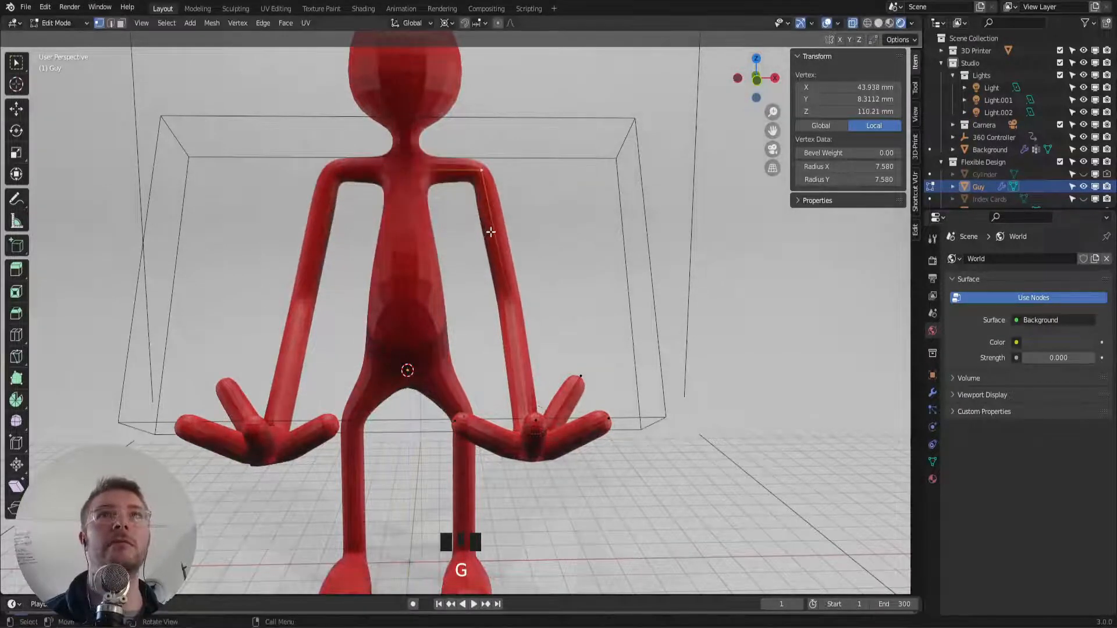
Return the Guy figure to Object Mode, review its new hip shape at an angle and save the file
{"action": "middle_click_drag", "start_coordinate": [490, 232], "coordinate": [484, 560]}
{"action": "key", "text": "Tab"}
{"action": "scroll", "coordinate": [483, 496], "scroll_direction": "down", "scroll_amount": 4}
{"action": "middle_click_drag", "start_coordinate": [483, 497], "coordinate": [493, 415], "text": "shift"}
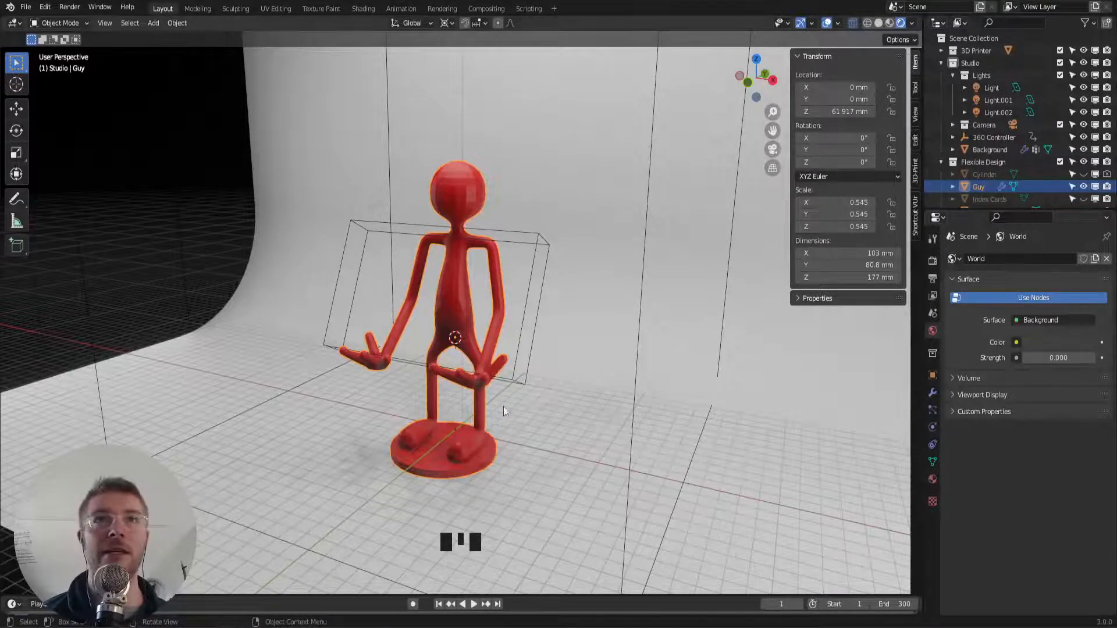
{"action": "scroll", "coordinate": [490, 396], "scroll_direction": "up", "scroll_amount": 2}
{"action": "key", "text": "ctrl+s"}
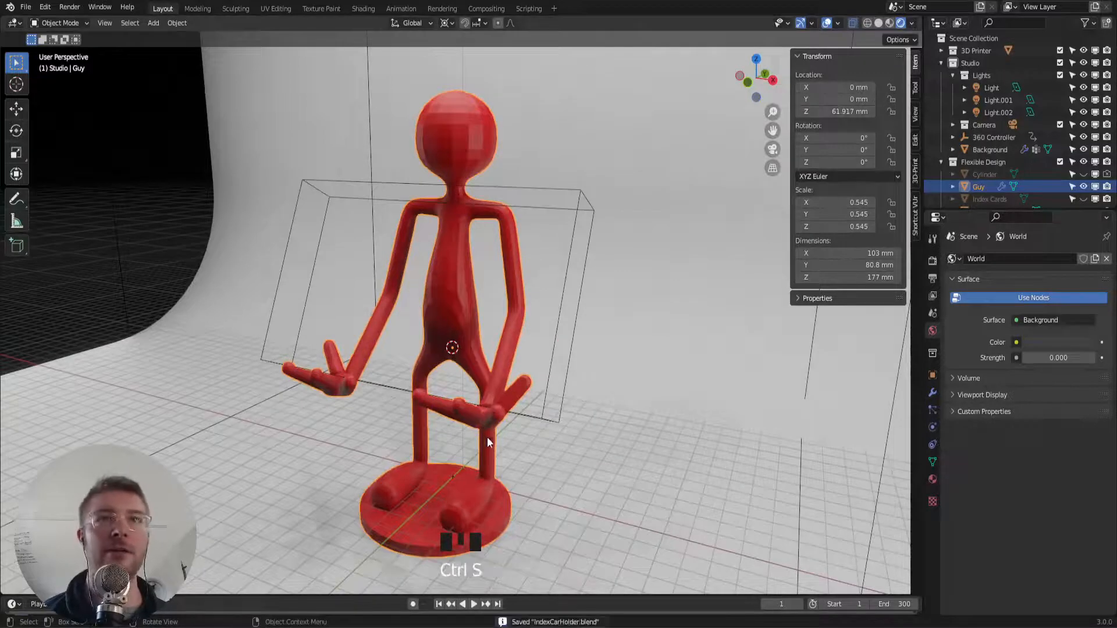
{"action": "key", "text": "ctrl+s"}
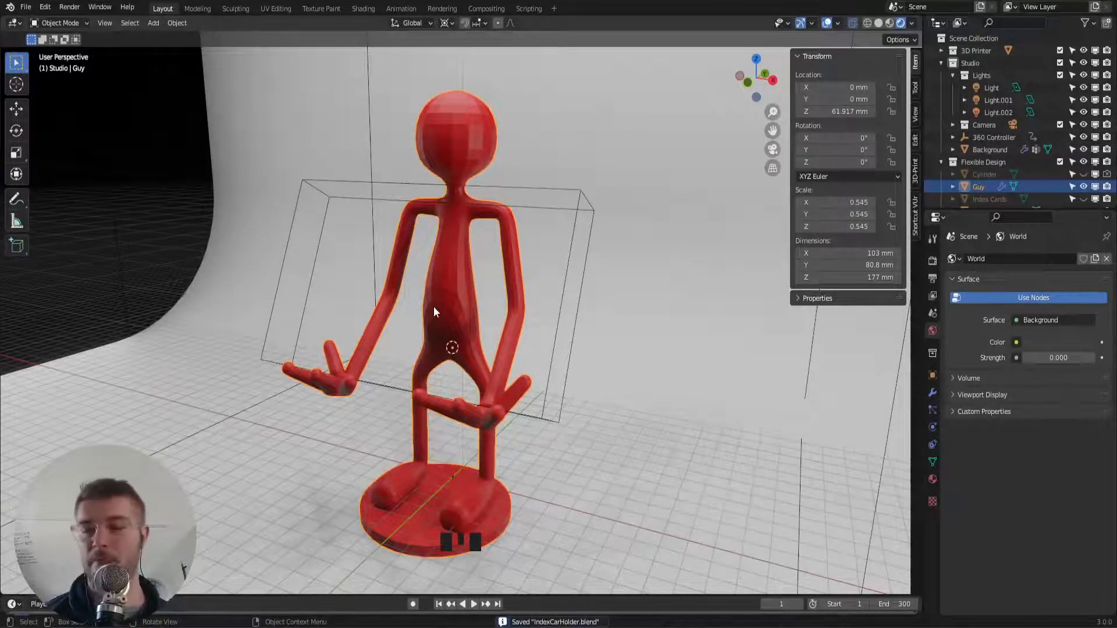
Measure the thickness of one of the figure's legs just below the hand in the front view
{"action": "key", "text": "KP_1"}
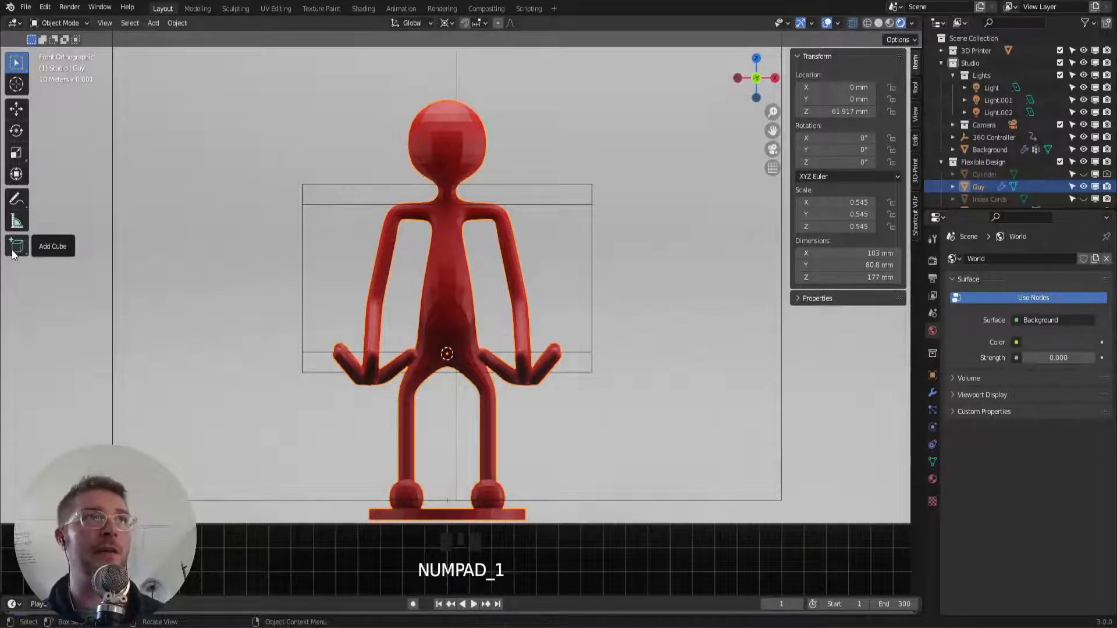
{"action": "left_click", "coordinate": [16, 221]}
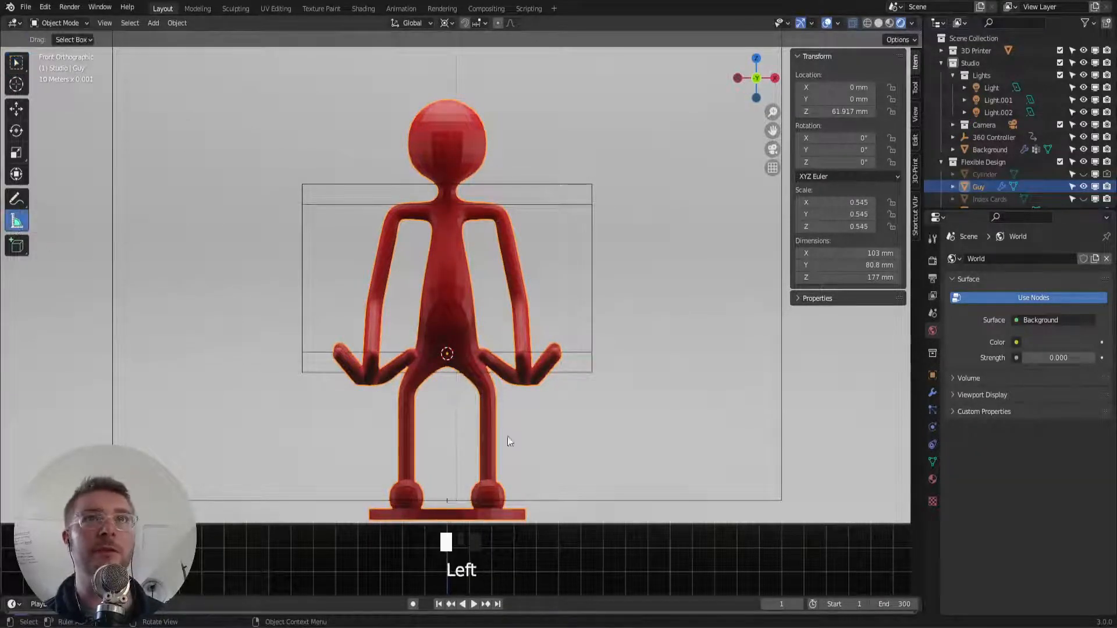
{"action": "left_click", "coordinate": [481, 413]}
{"action": "left_click_drag", "start_coordinate": [481, 414], "coordinate": [494, 415]}
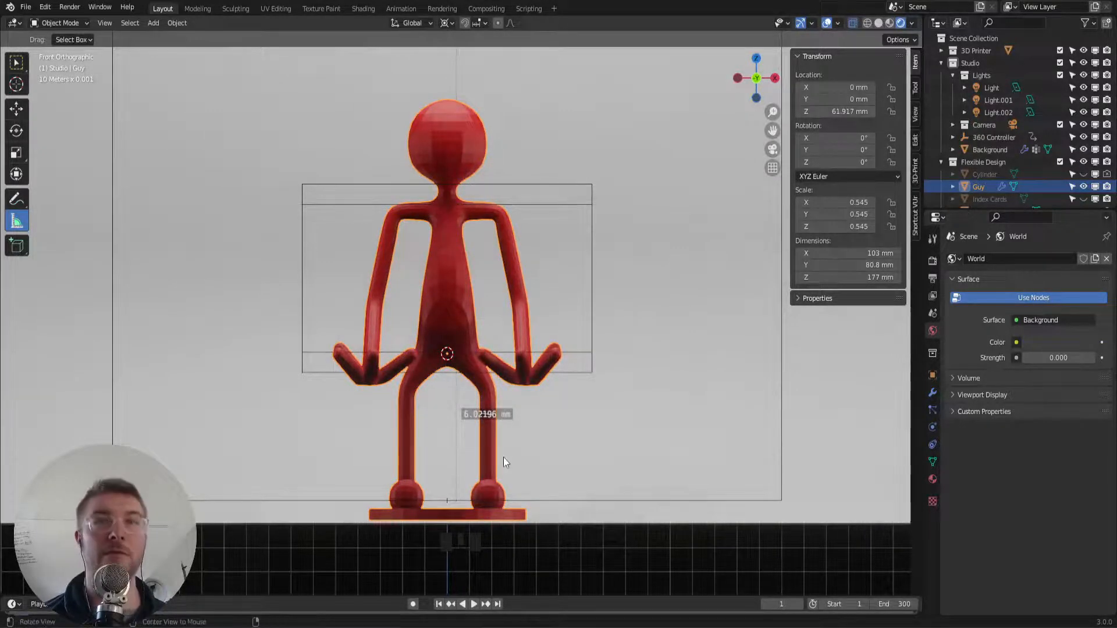
Measure the thickness of the neck between the head and shoulders and inspect the figure from an angle
{"action": "middle_click_drag", "start_coordinate": [503, 457], "coordinate": [465, 255]}
{"action": "middle_click_drag", "start_coordinate": [487, 303], "coordinate": [637, 329]}
{"action": "scroll", "coordinate": [512, 218], "scroll_direction": "up", "scroll_amount": 3}
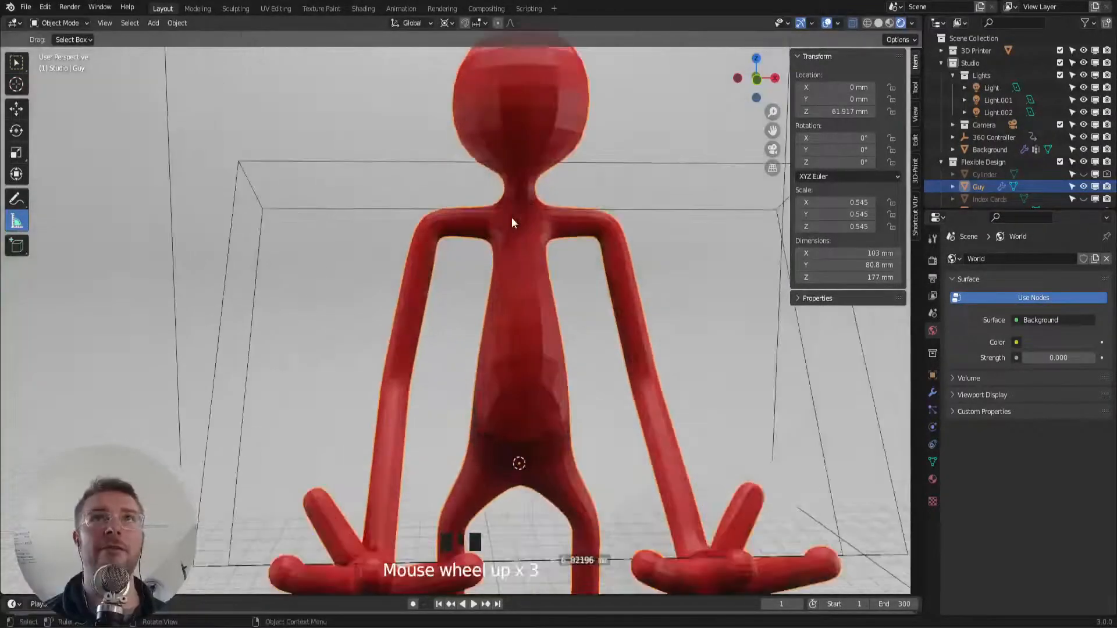
{"action": "middle_click_drag", "start_coordinate": [511, 217], "coordinate": [487, 282], "text": "shift"}
{"action": "left_click_drag", "start_coordinate": [484, 274], "coordinate": [516, 274]}
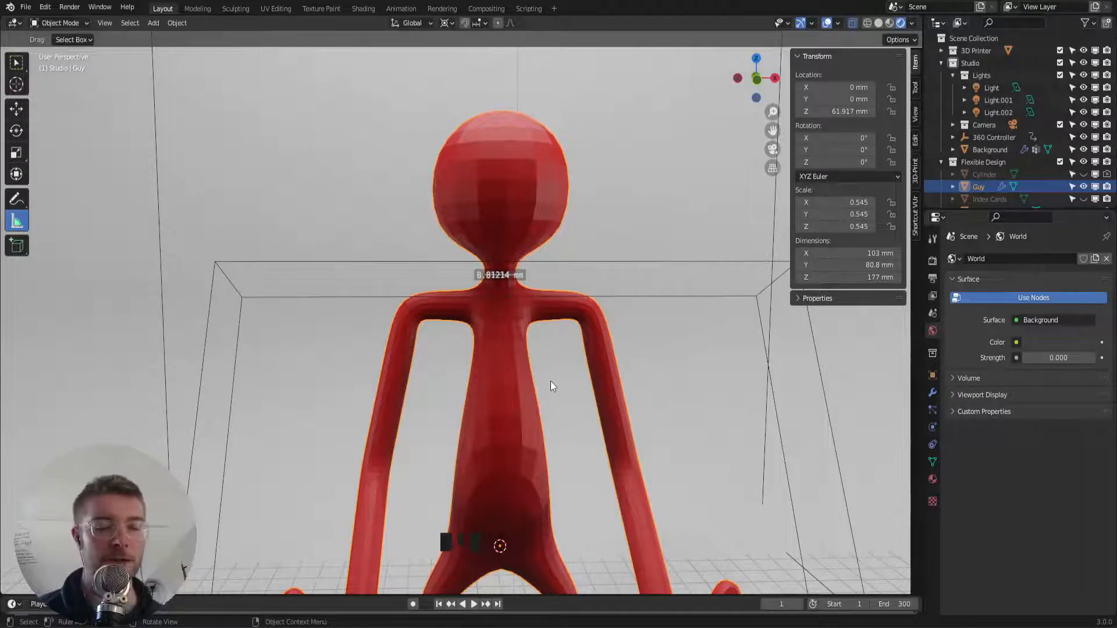
{"action": "middle_click_drag", "start_coordinate": [567, 337], "coordinate": [492, 279]}
{"action": "scroll", "coordinate": [490, 337], "scroll_direction": "down", "scroll_amount": 2}
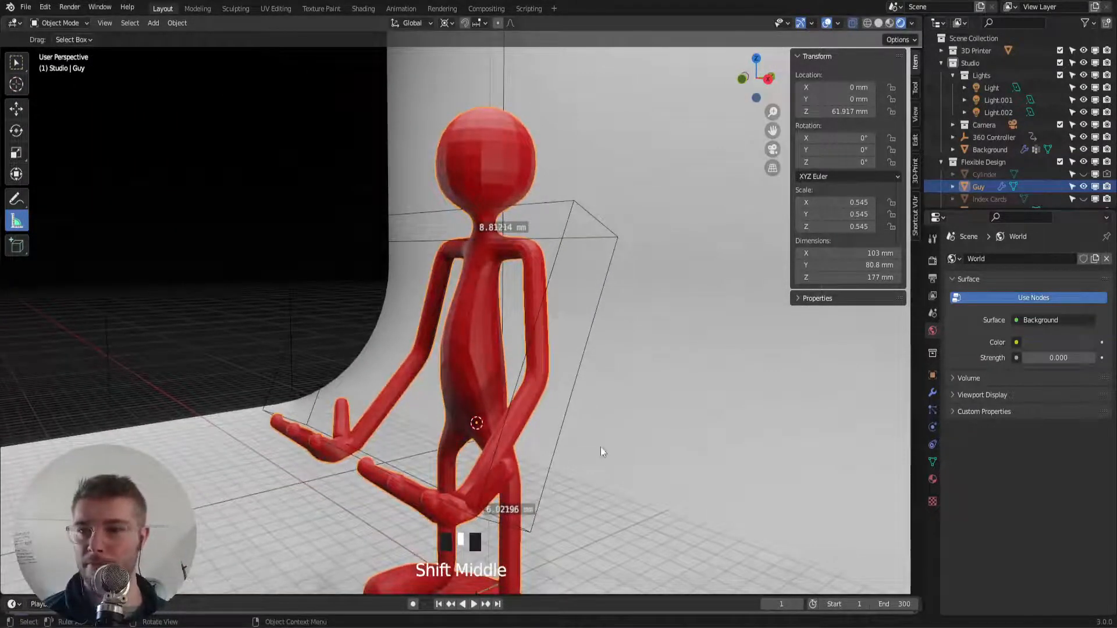
{"action": "scroll", "coordinate": [571, 492], "scroll_direction": "down", "scroll_amount": 1}
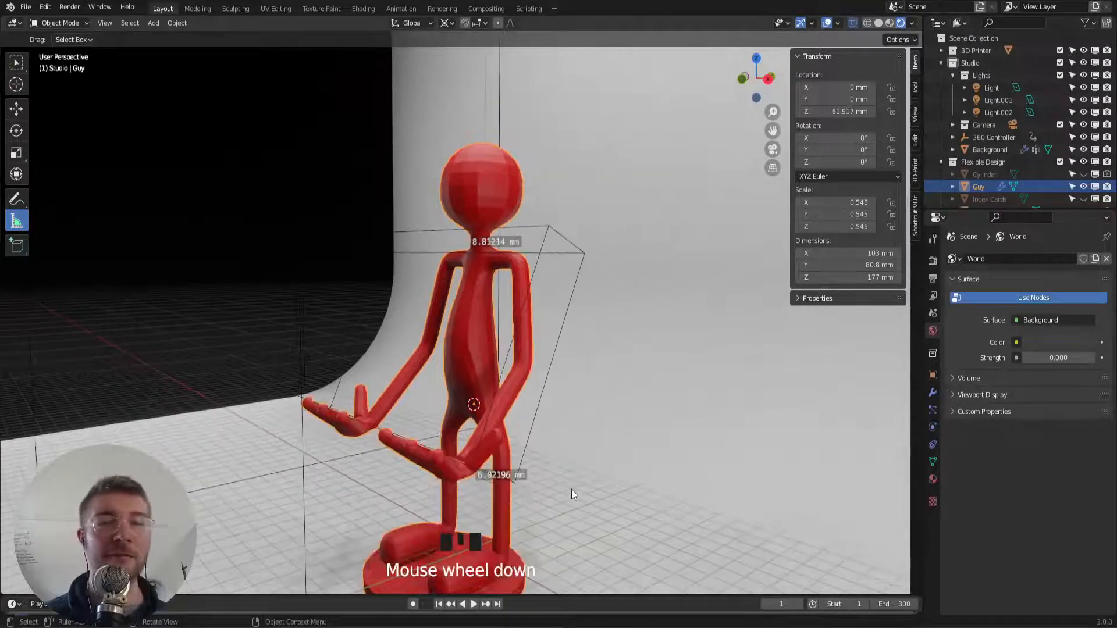